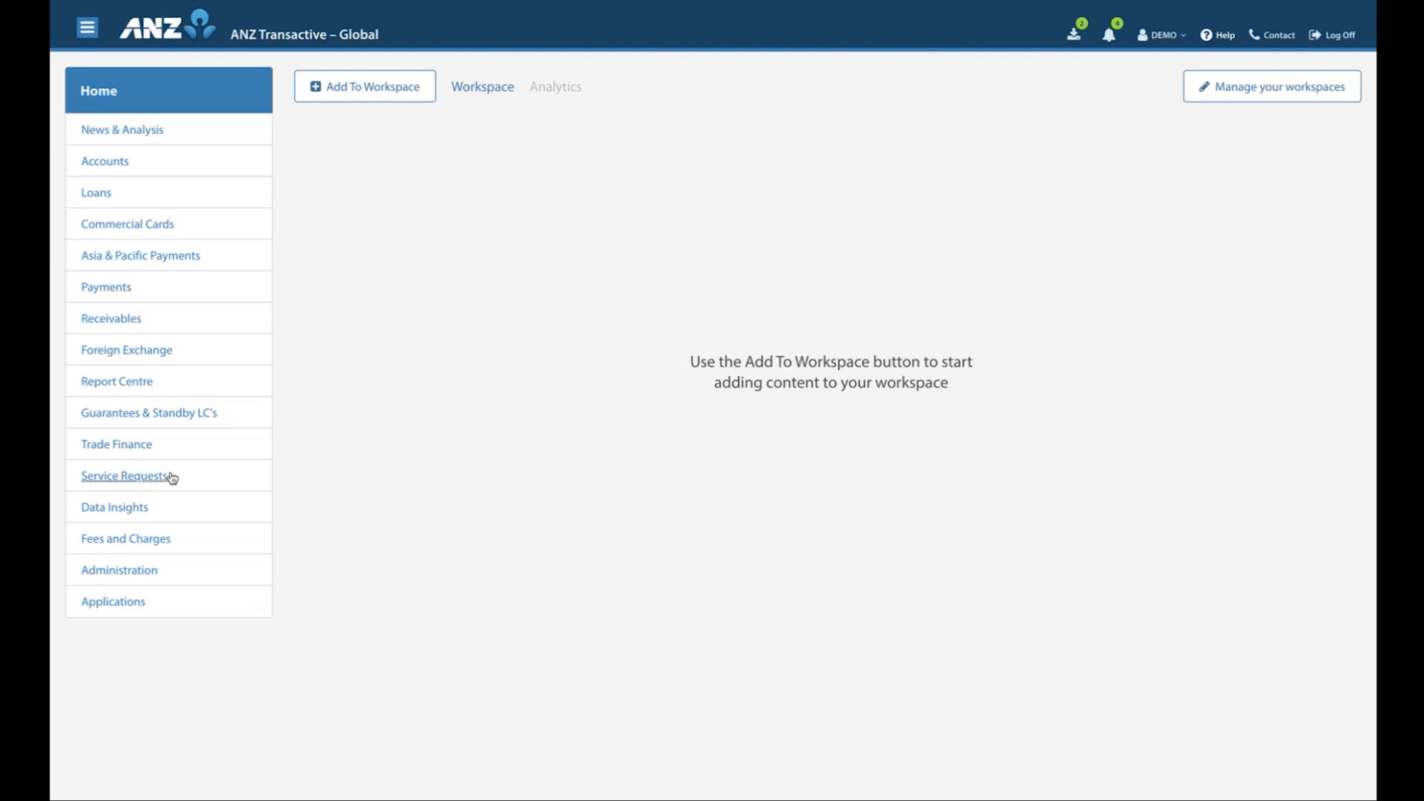
Open the Payments & Transactions service requests and review the list's view options and search fields
left_click(121, 482)
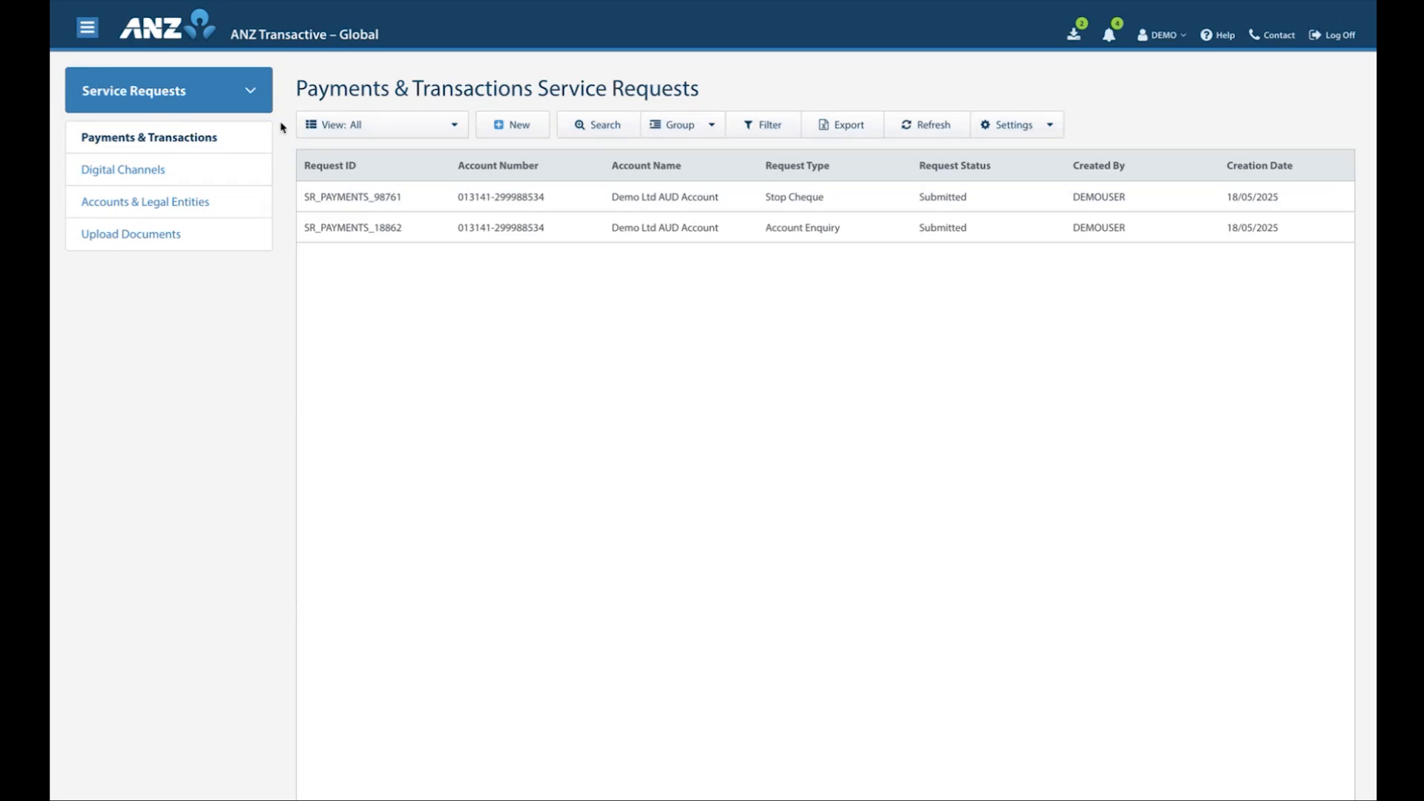
left_click(455, 130)
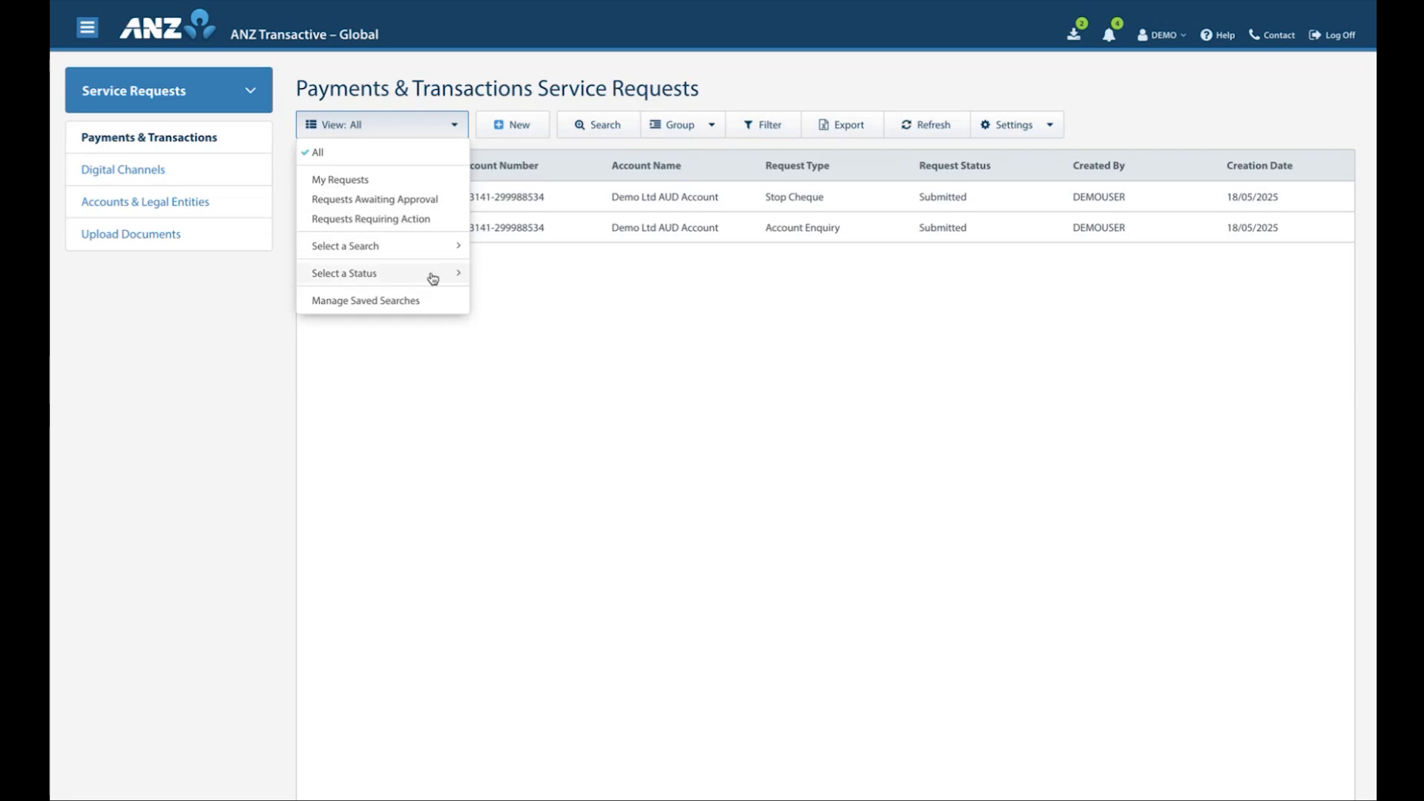
left_click(503, 105)
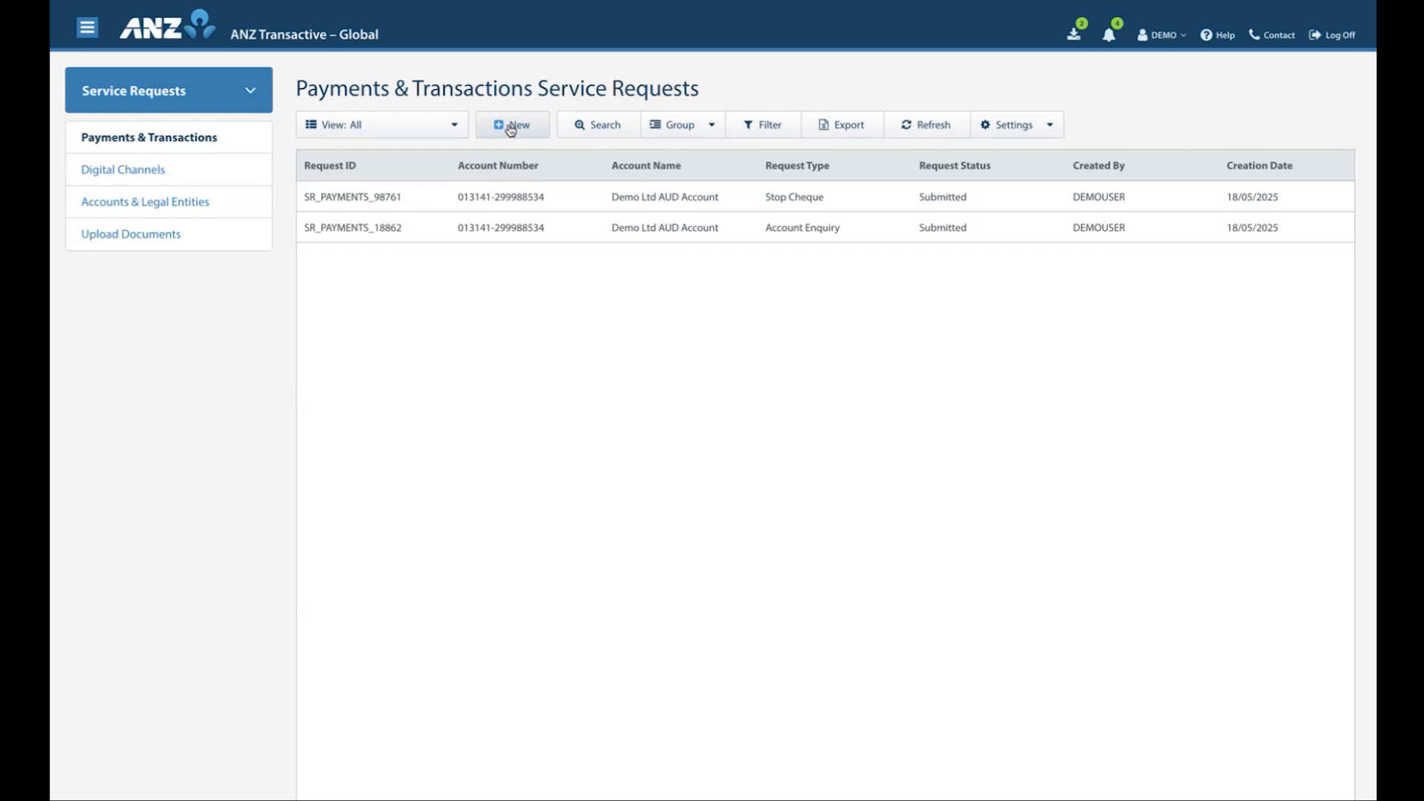
left_click(582, 129)
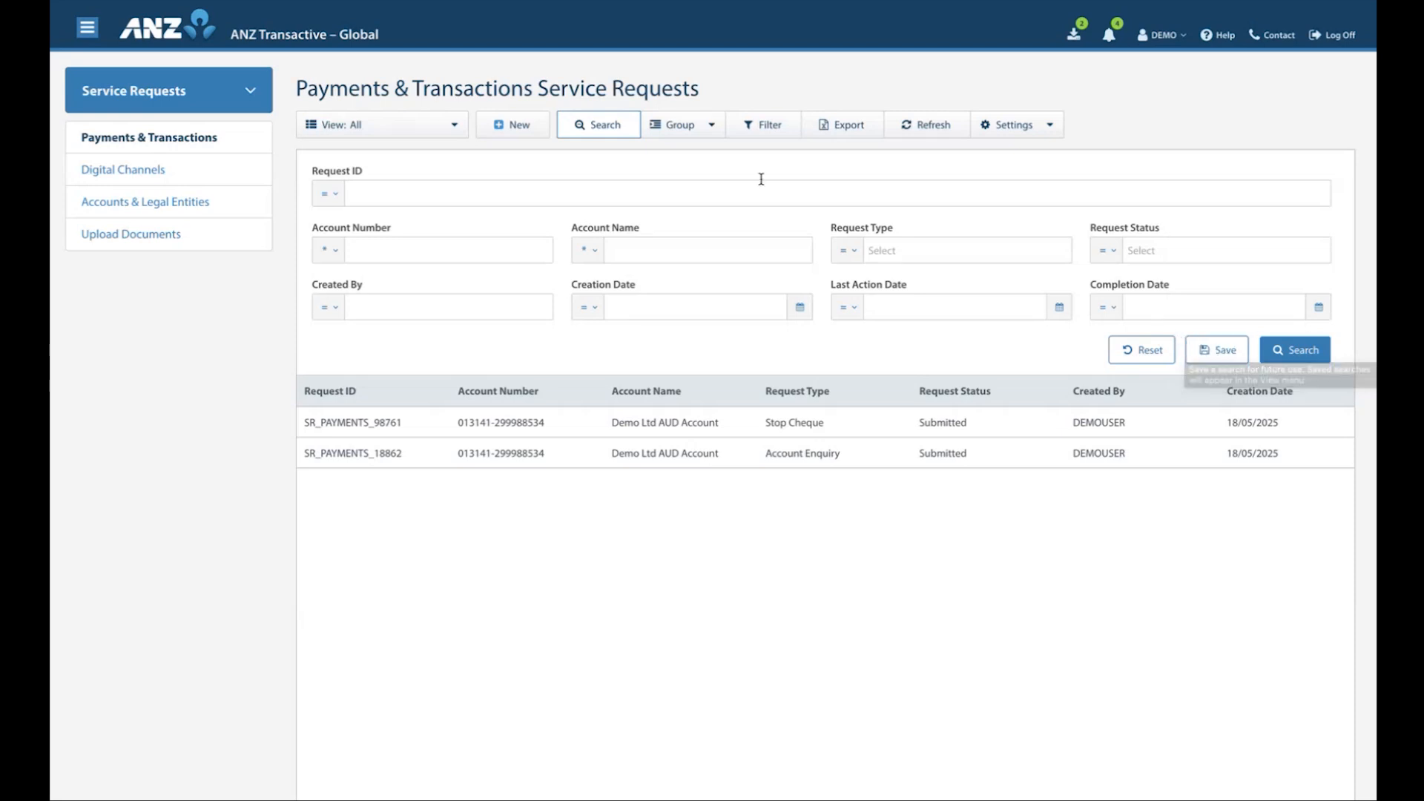
left_click(594, 135)
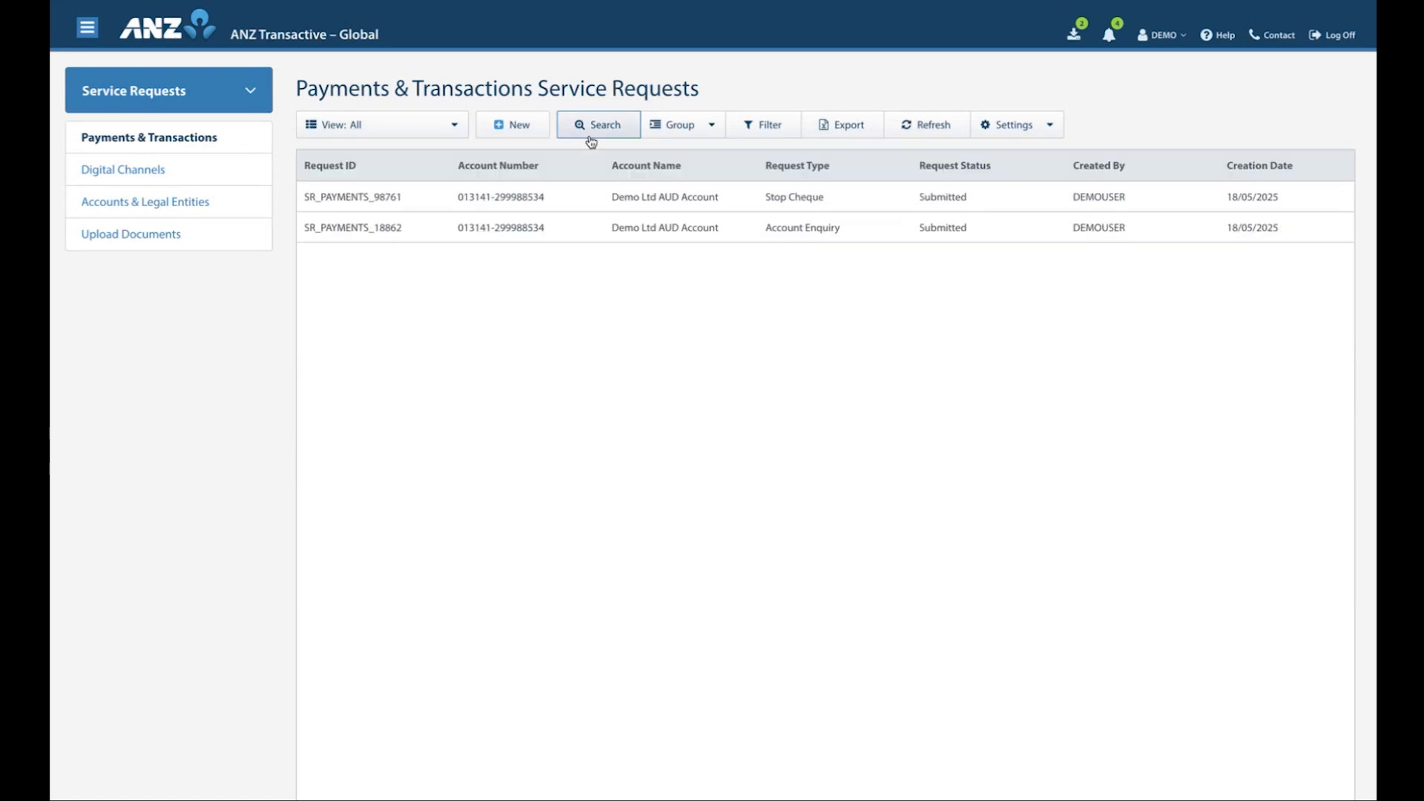
Group the service requests by Request Type and turn the grouping off again
left_click(683, 142)
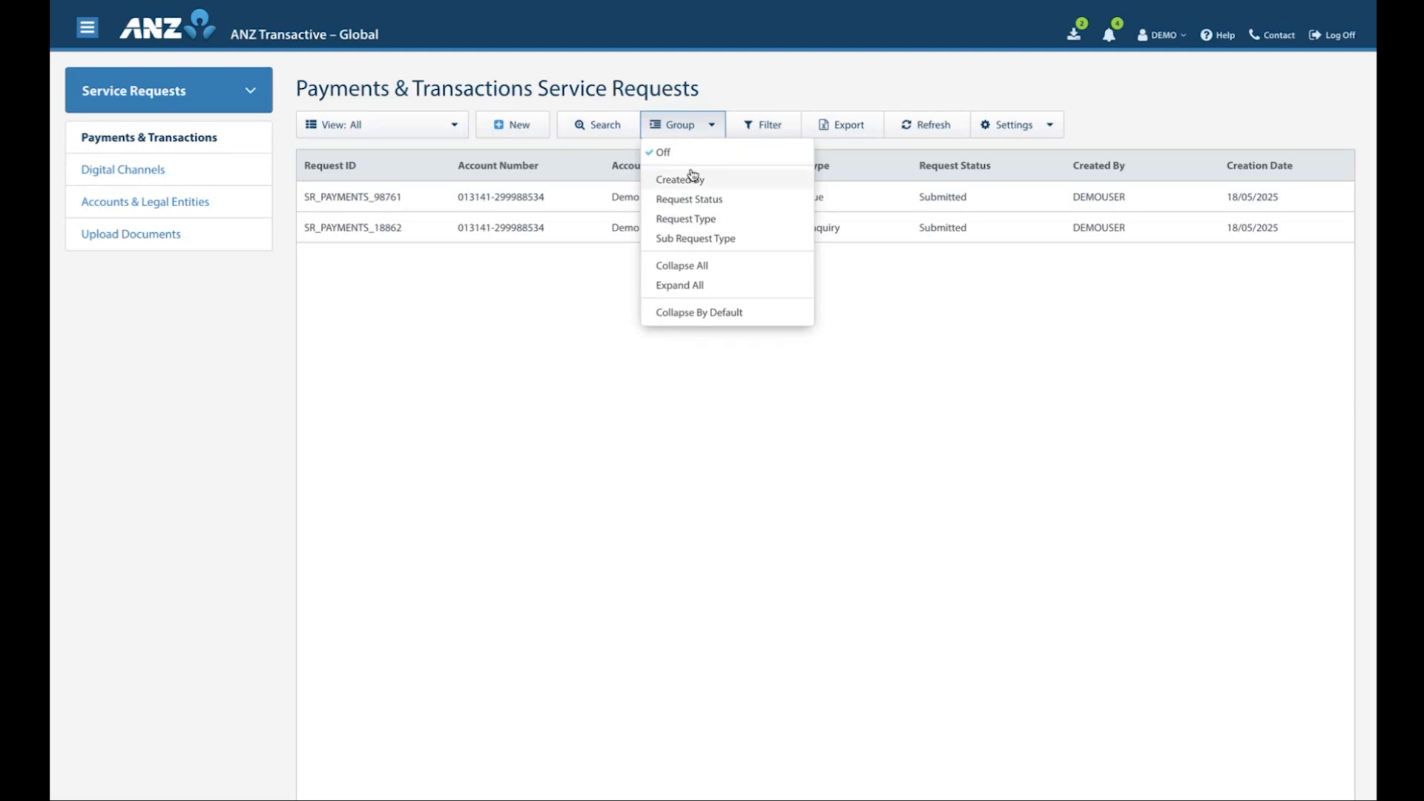
left_click(695, 221)
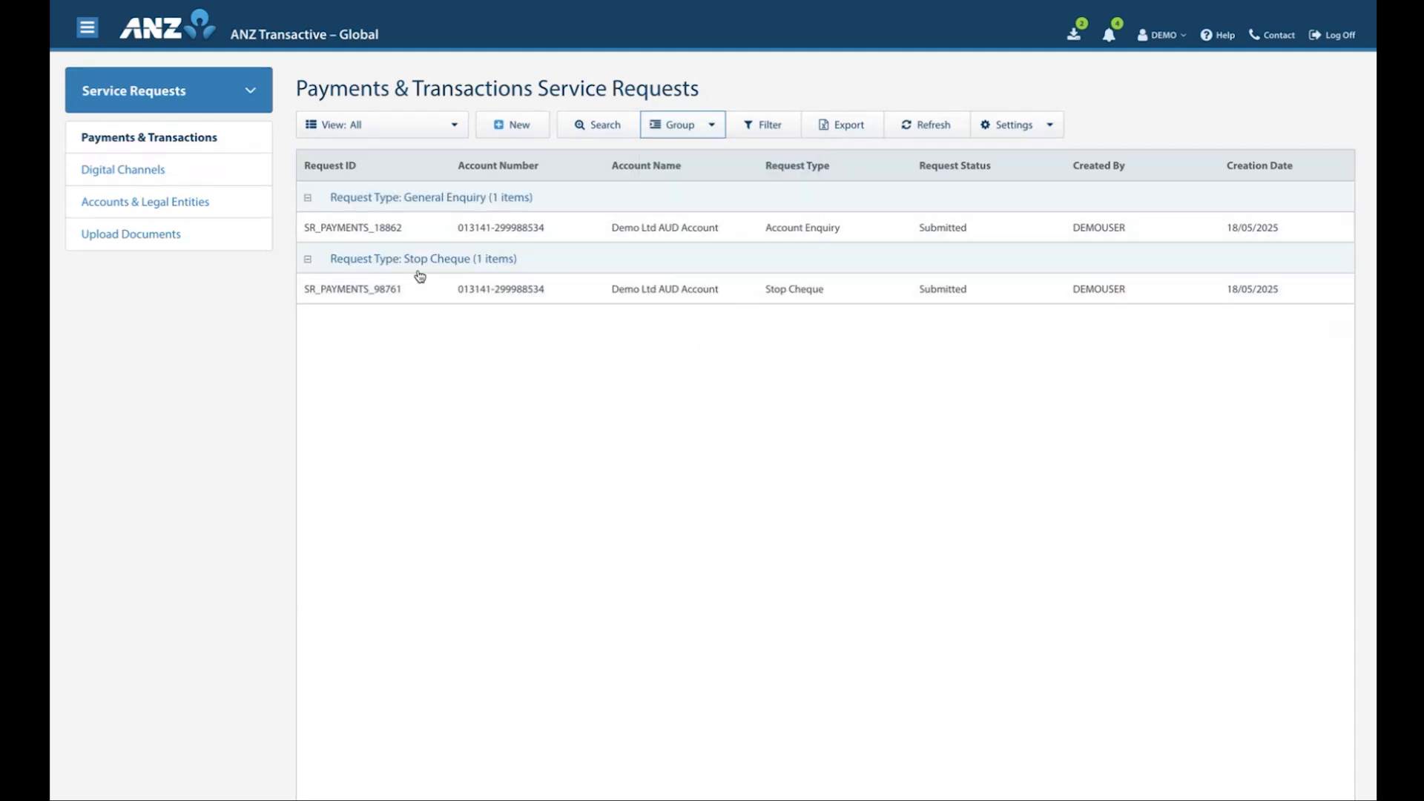
left_click(712, 131)
left_click(701, 152)
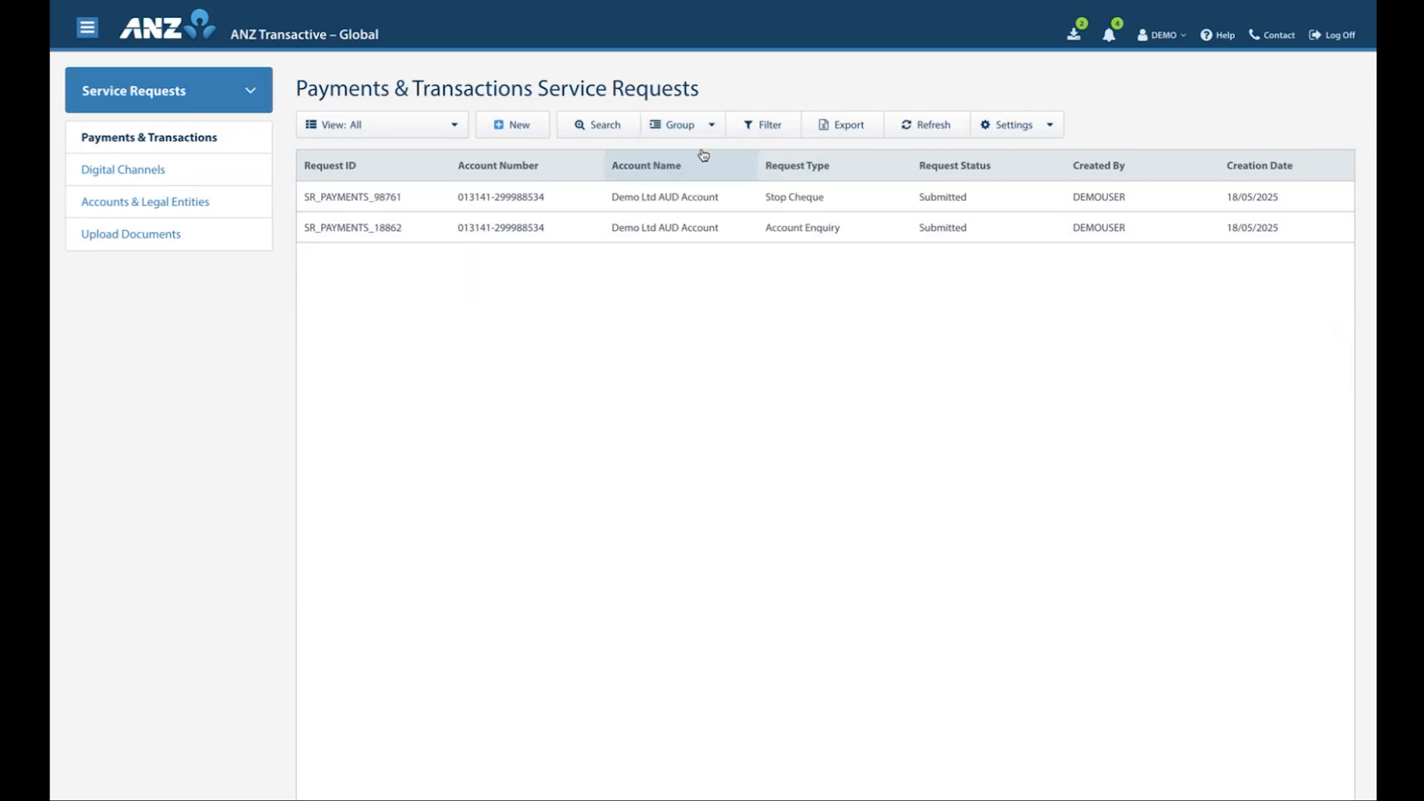
Filter the list by the Account Enquiry request's ID number and remove the filter again
left_click(767, 131)
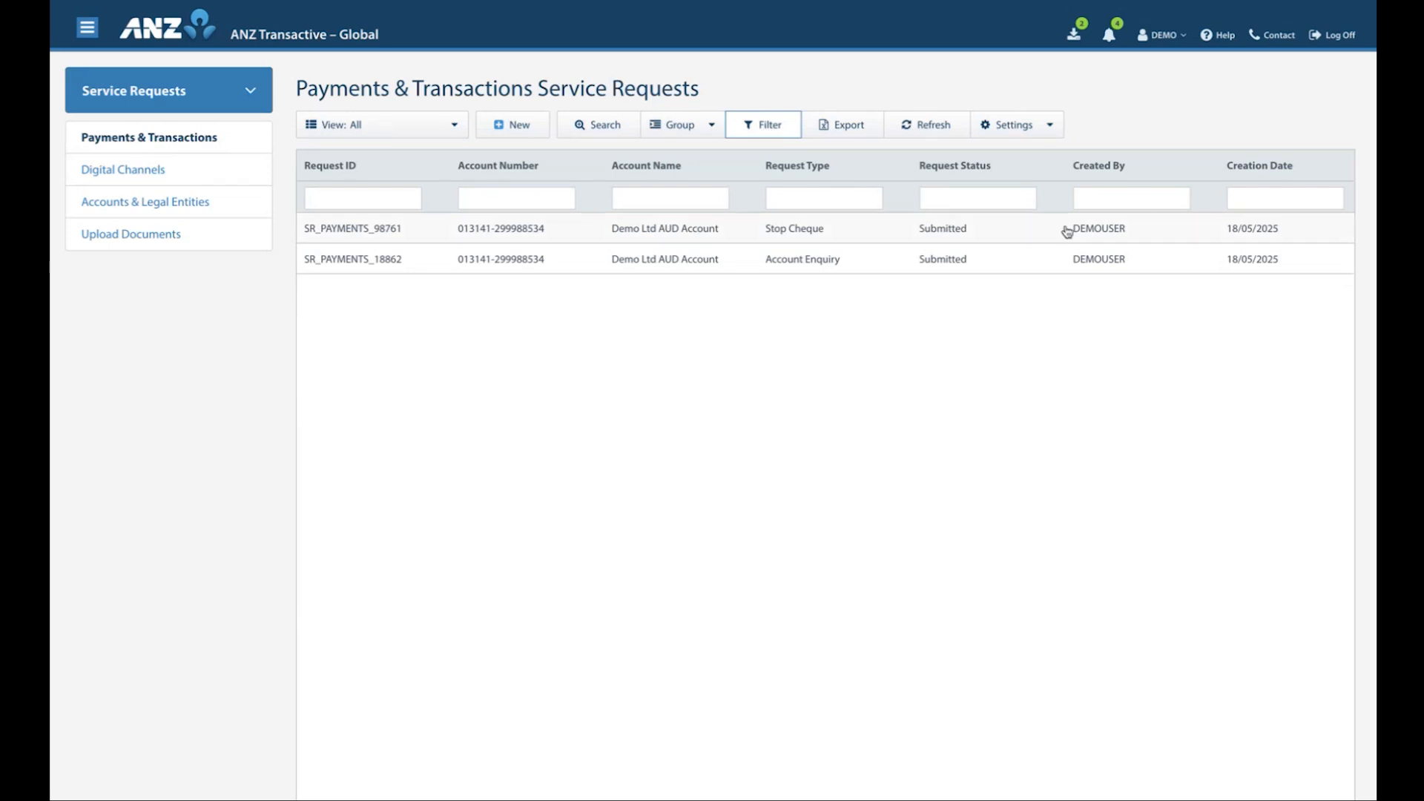
left_click(310, 197)
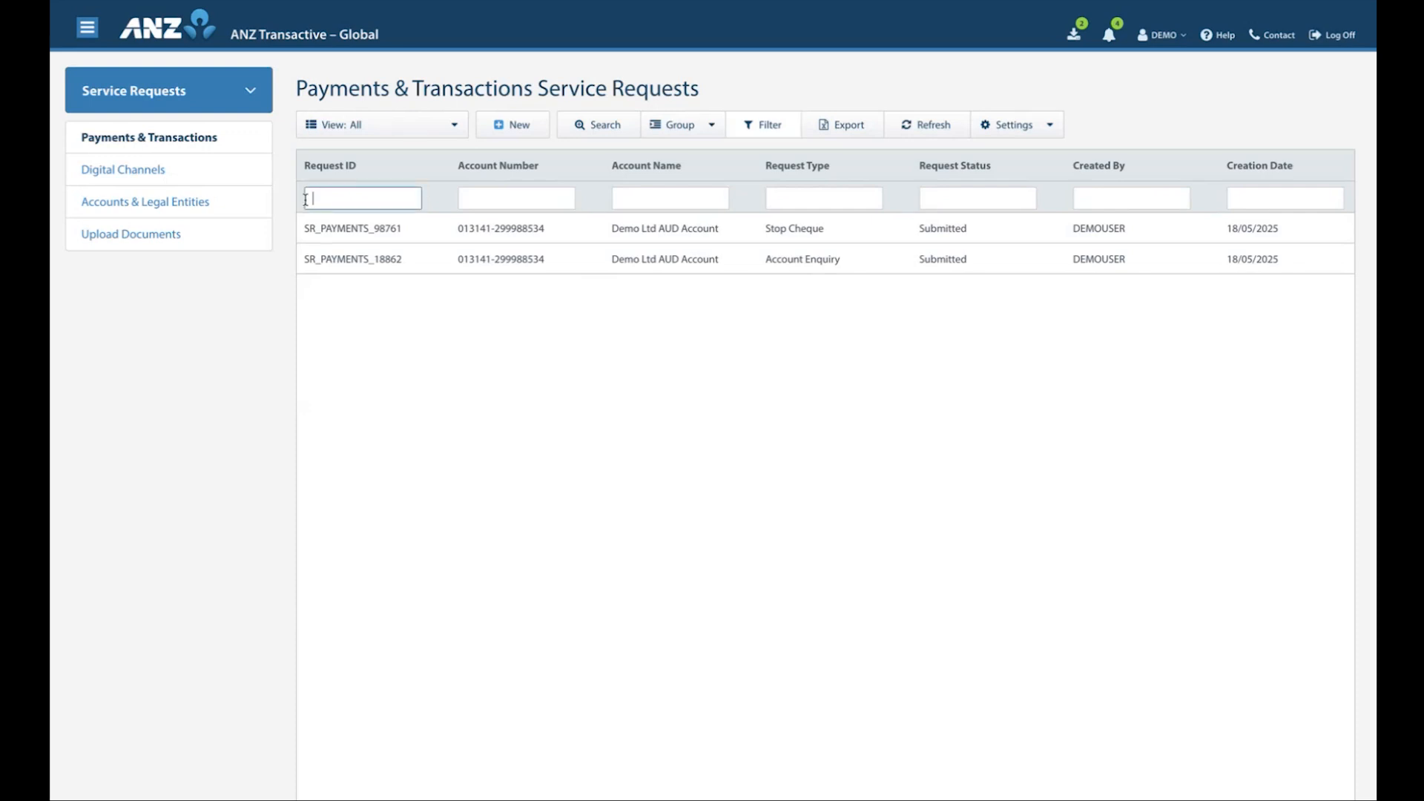
type("18862")
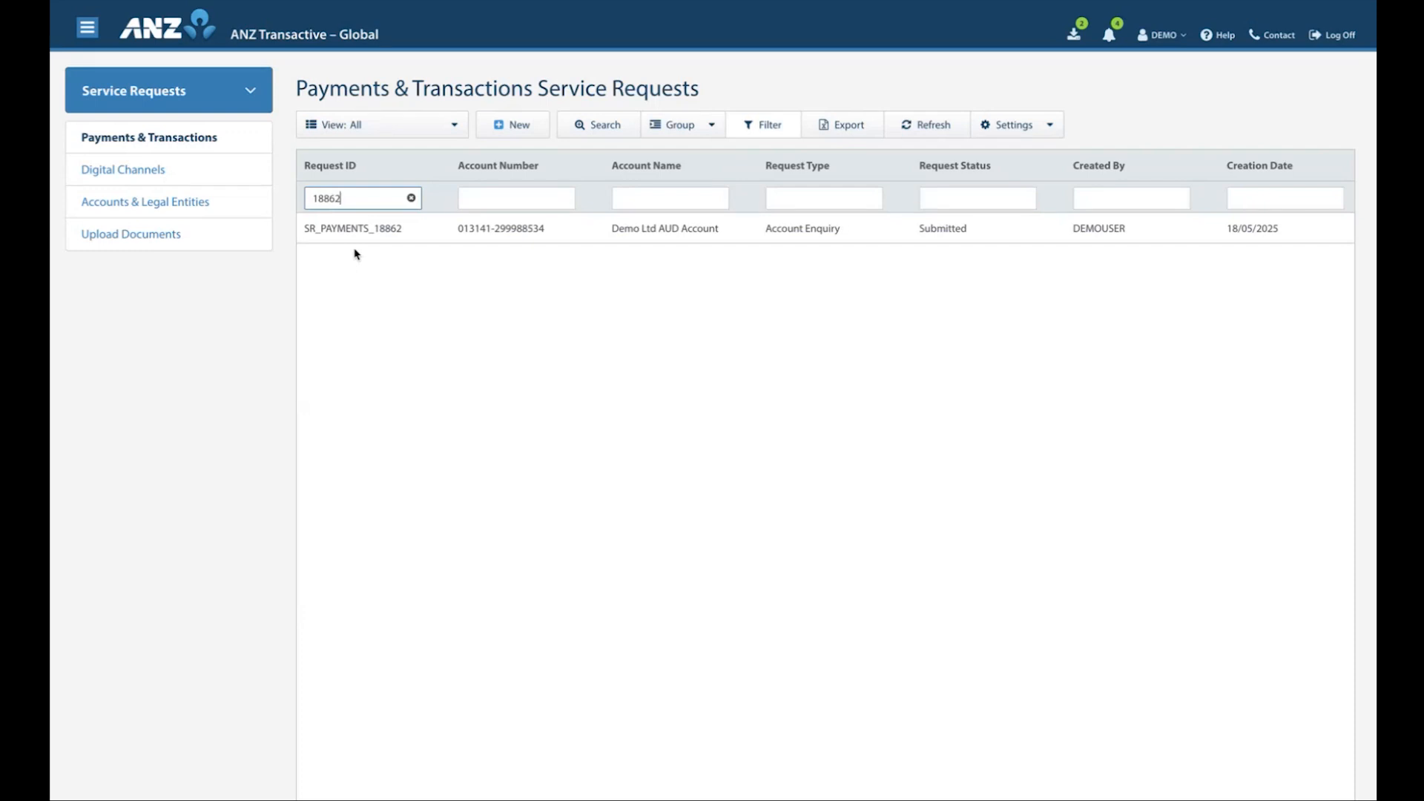
left_click(785, 135)
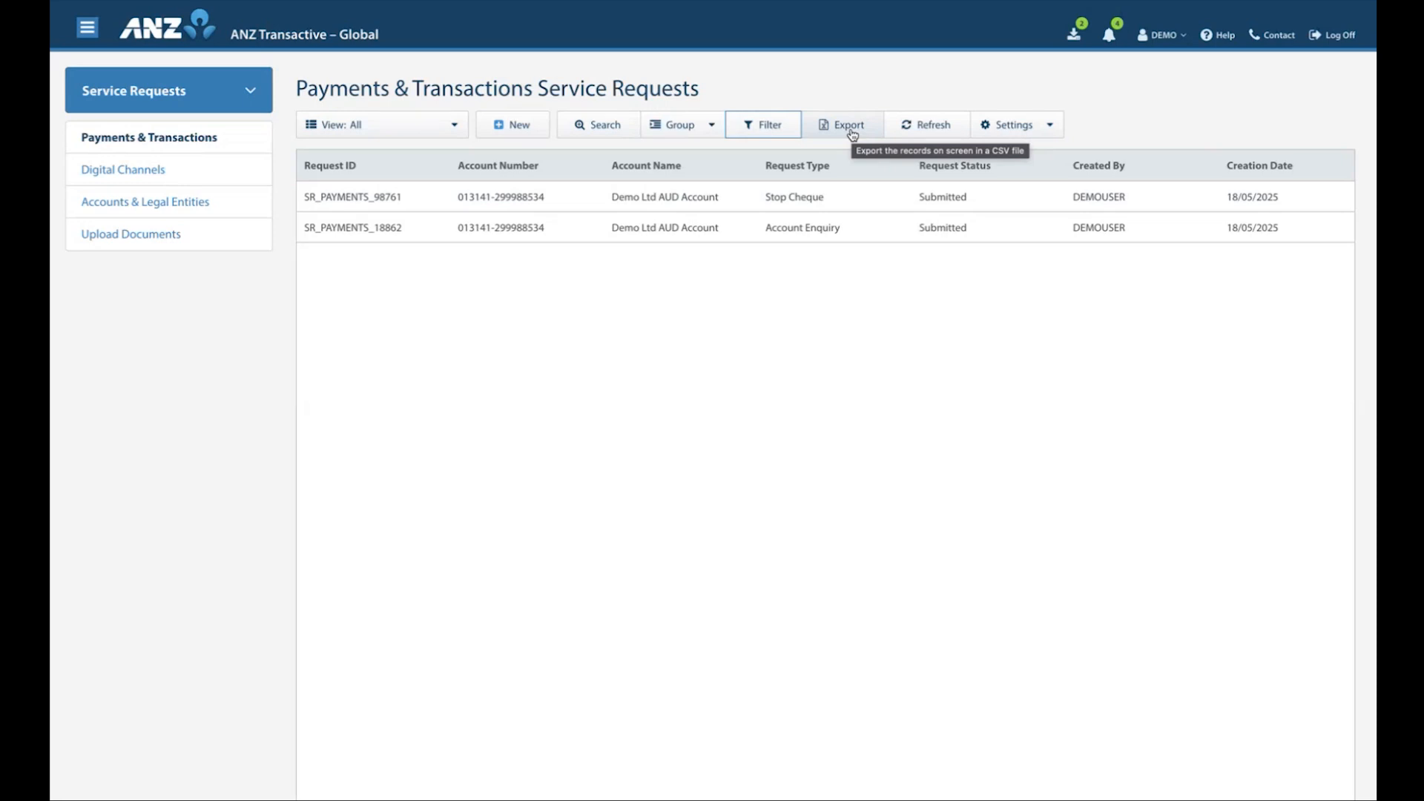
Refresh the service request list and view the settings available for the grid
left_click(926, 130)
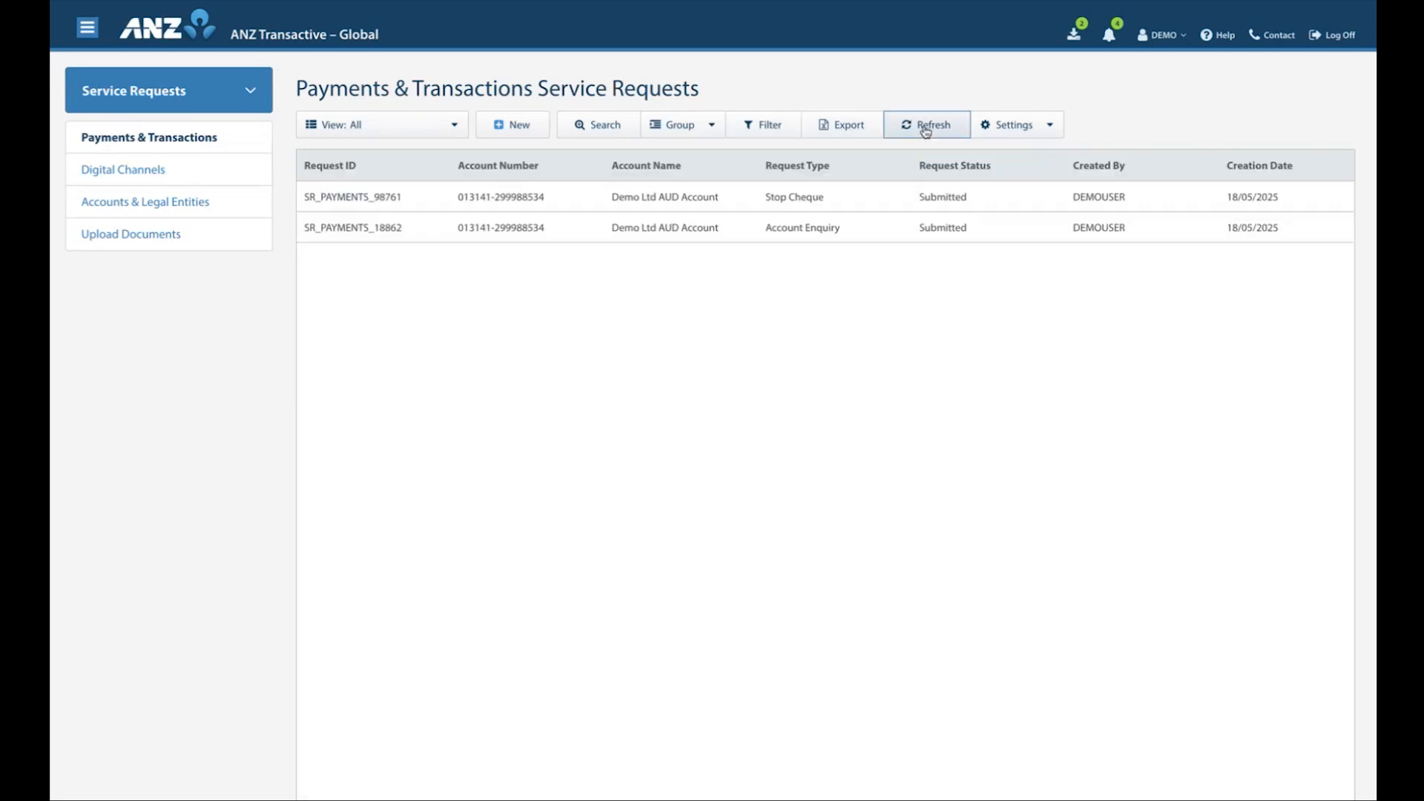
left_click(1049, 124)
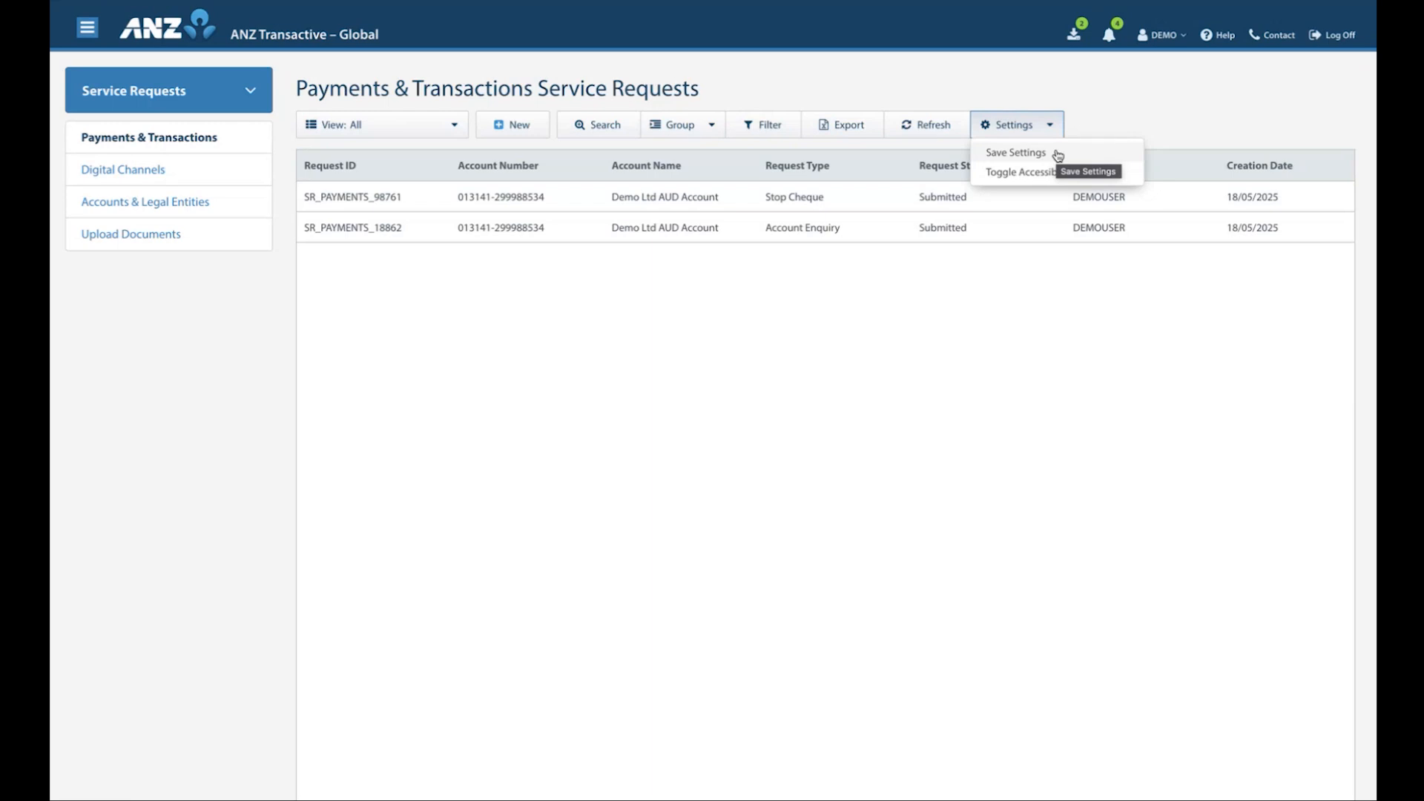
left_click(1049, 125)
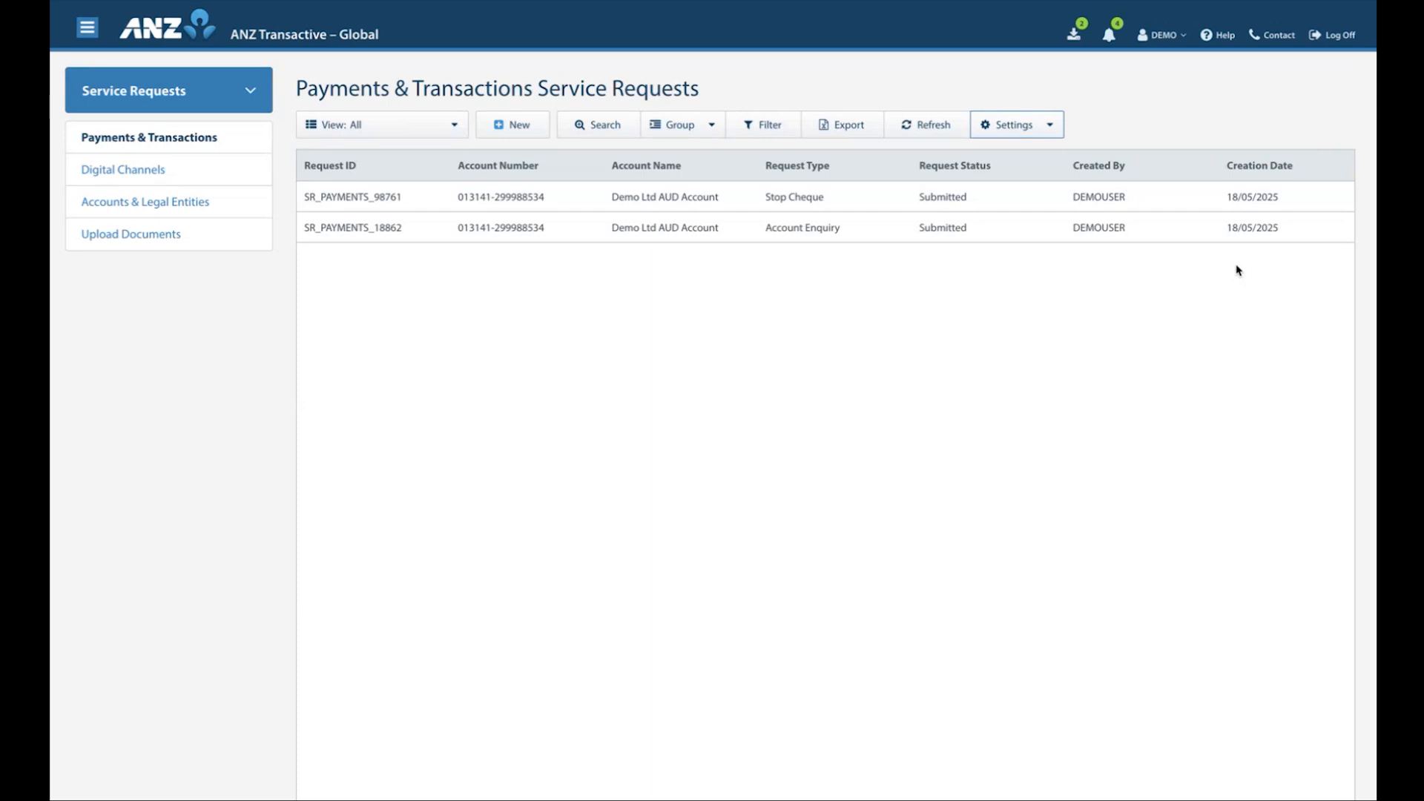
Hide the Request ID, Account Number and Account Name columns of the grid and show them again
scroll(1238, 270, "right", 5)
scroll(1253, 269, "right", 2)
scroll(1250, 273, "left", 7)
left_click(807, 169)
left_click(827, 172)
left_click(833, 192)
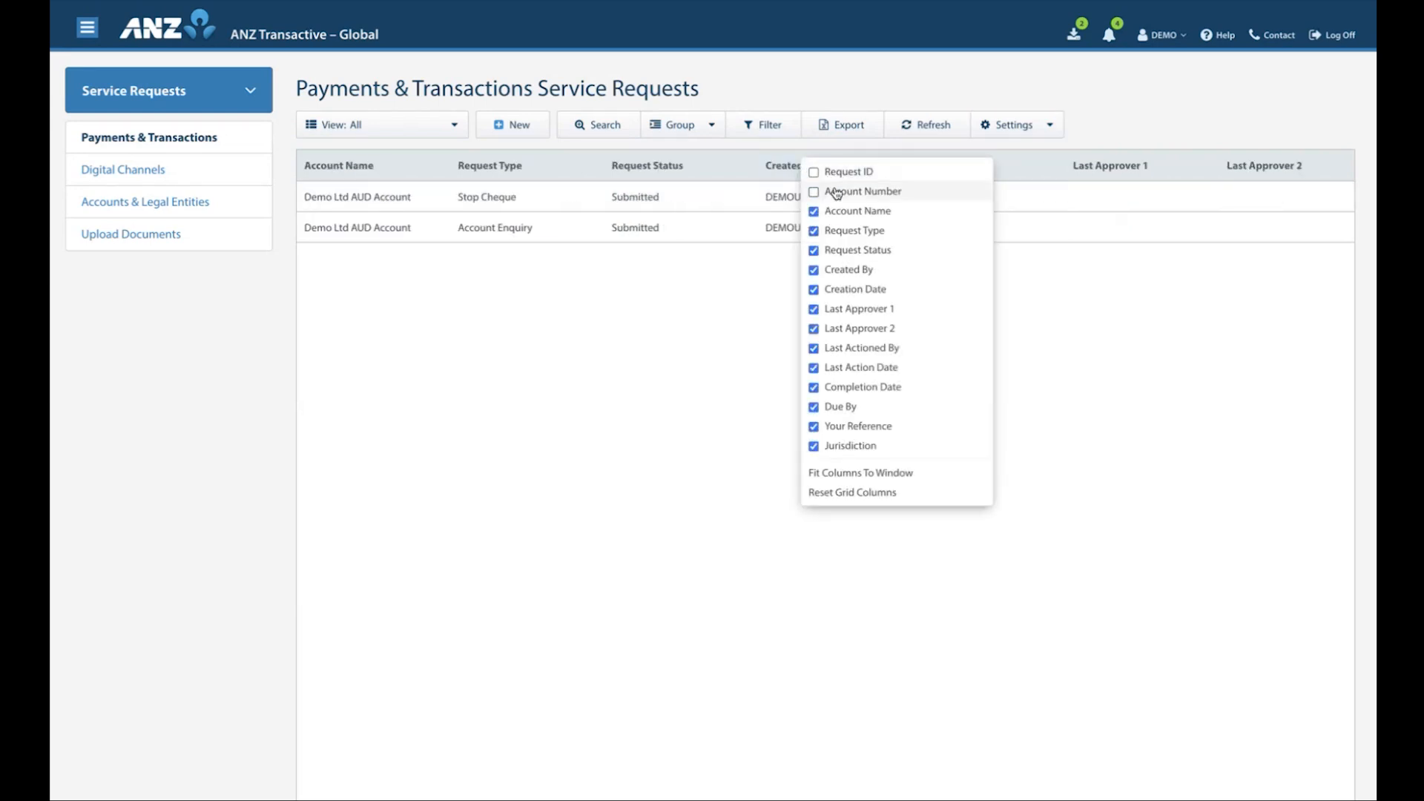
left_click(832, 214)
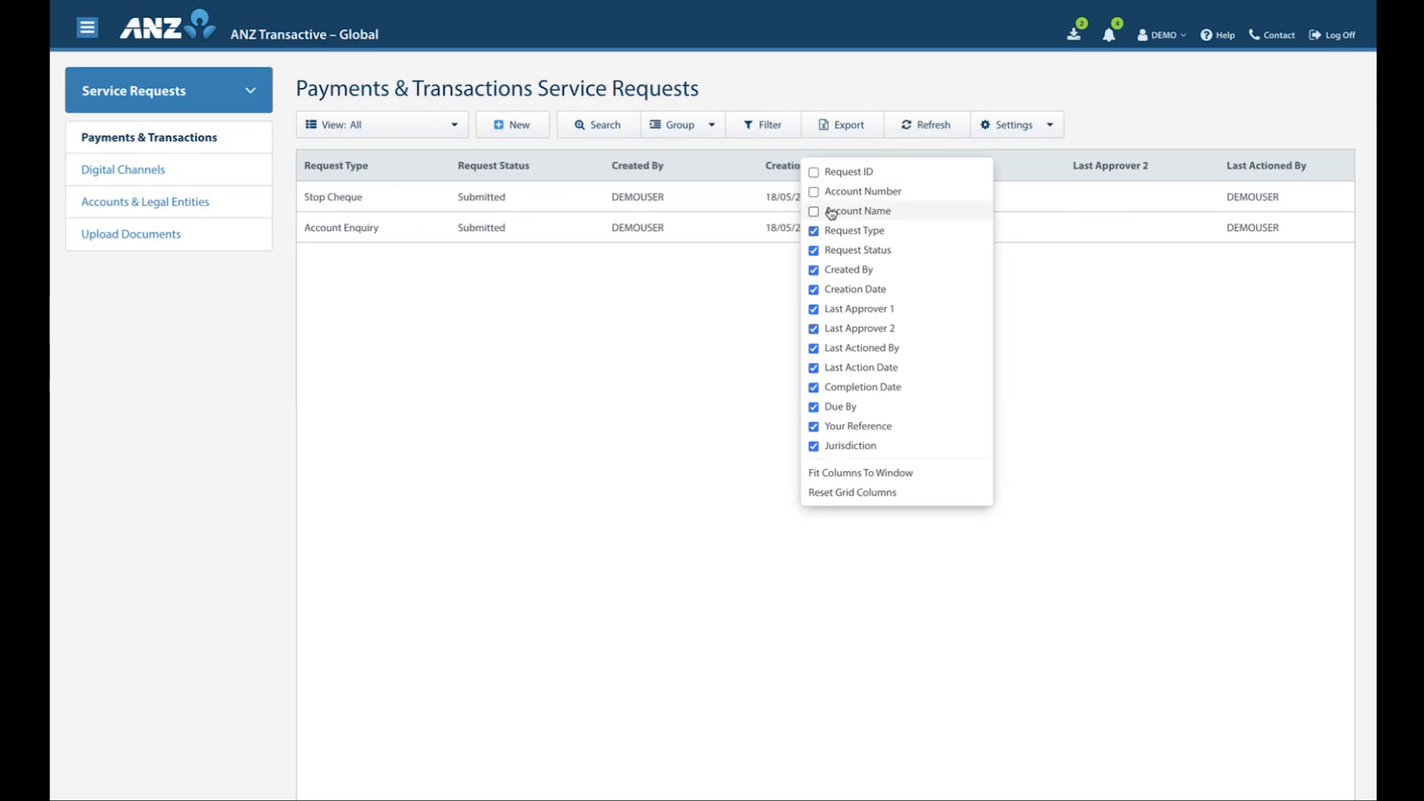
left_click(831, 212)
left_click(831, 179)
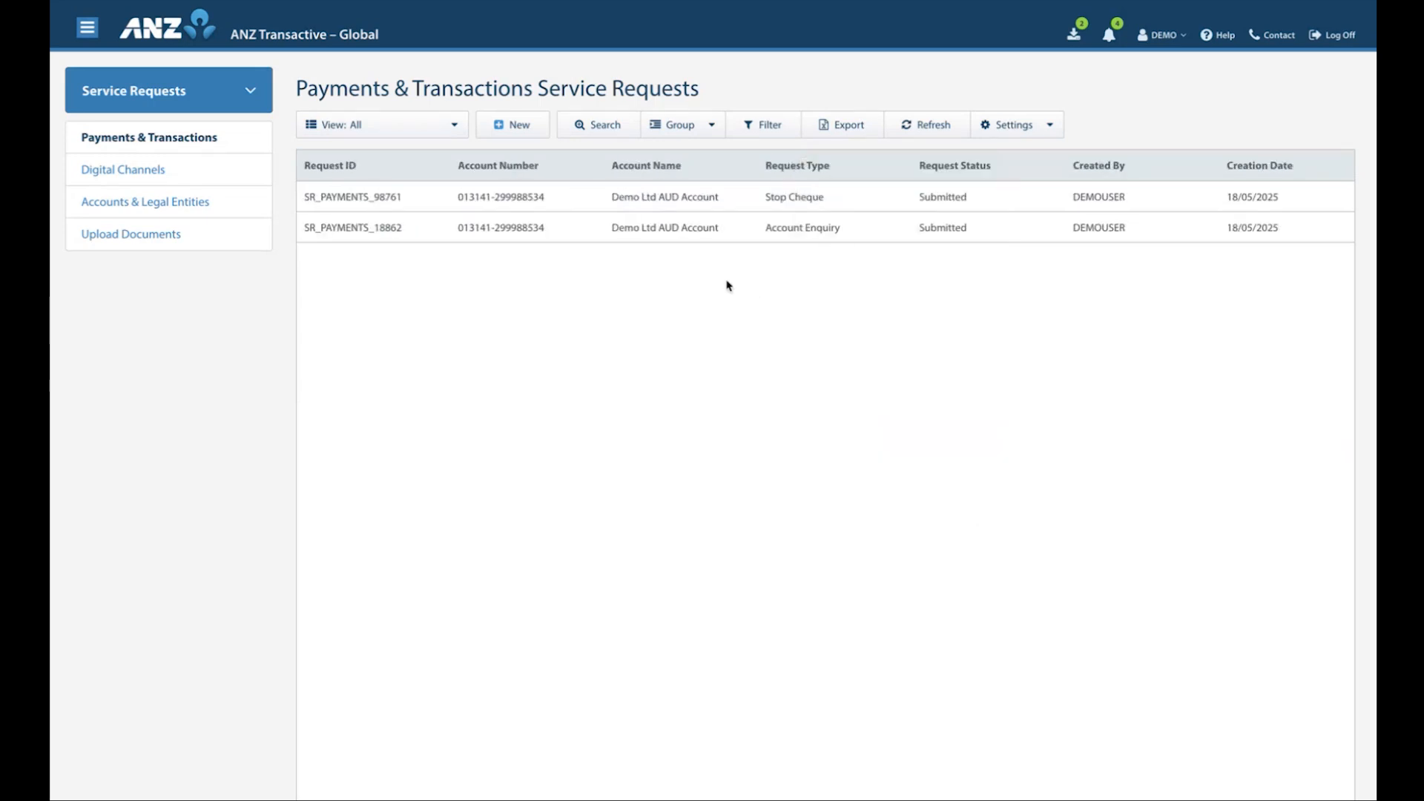
Reorder the grid to start with Account Number and Account Name, and narrow the Account Number column slightly
left_click_drag(503, 181, 347, 167)
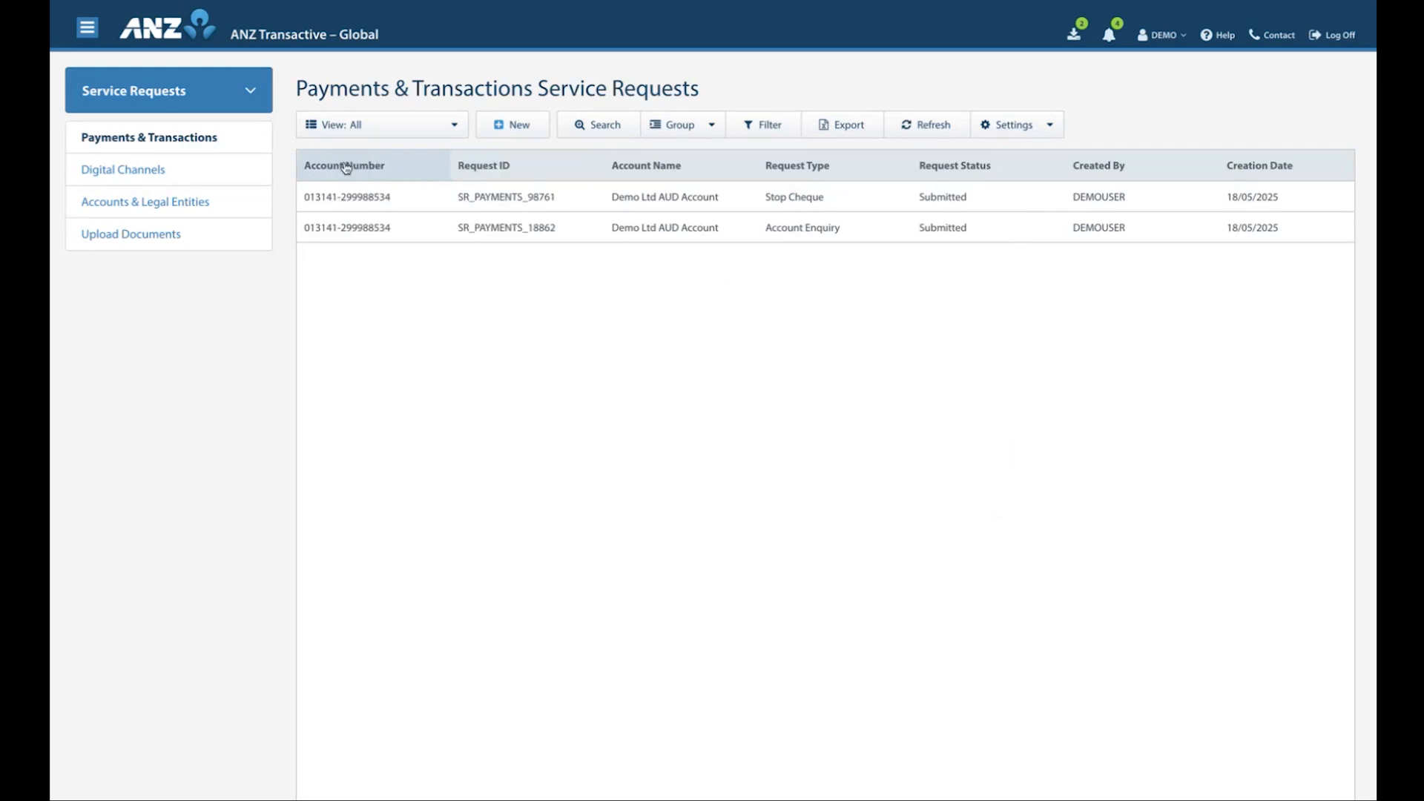
left_click_drag(658, 168, 493, 168)
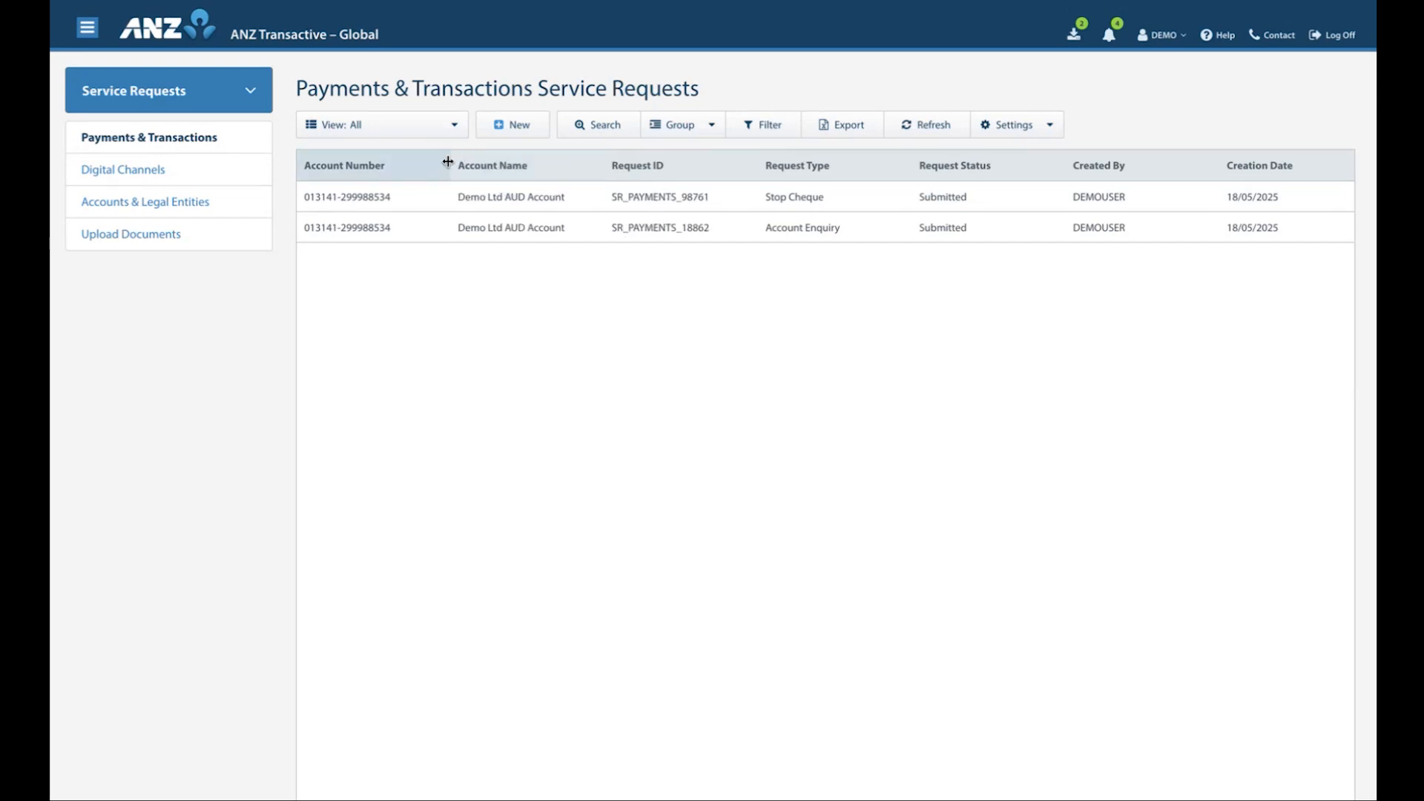
left_click_drag(448, 161, 427, 163)
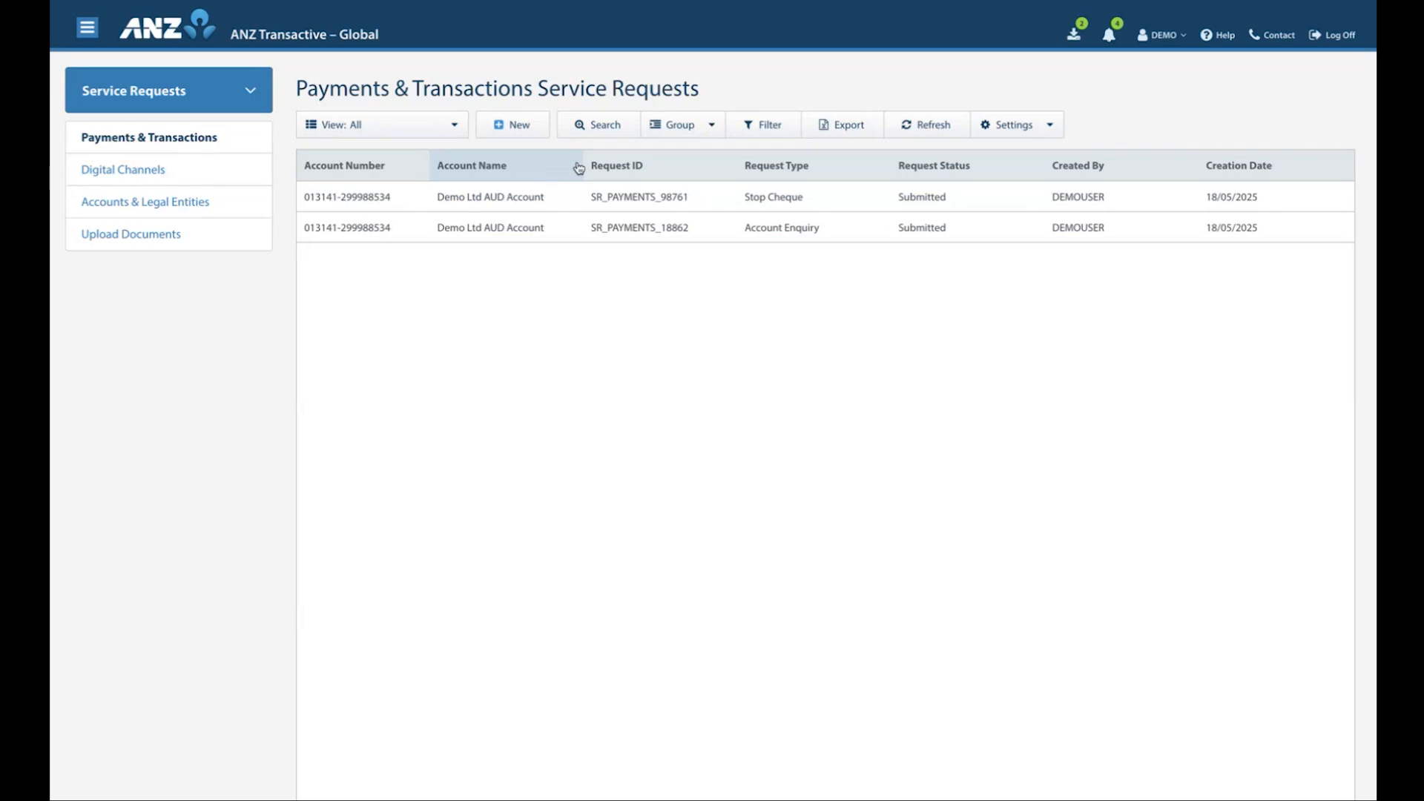
Sort the requests by Request Type in descending order and fit all columns to the window
left_click(784, 173)
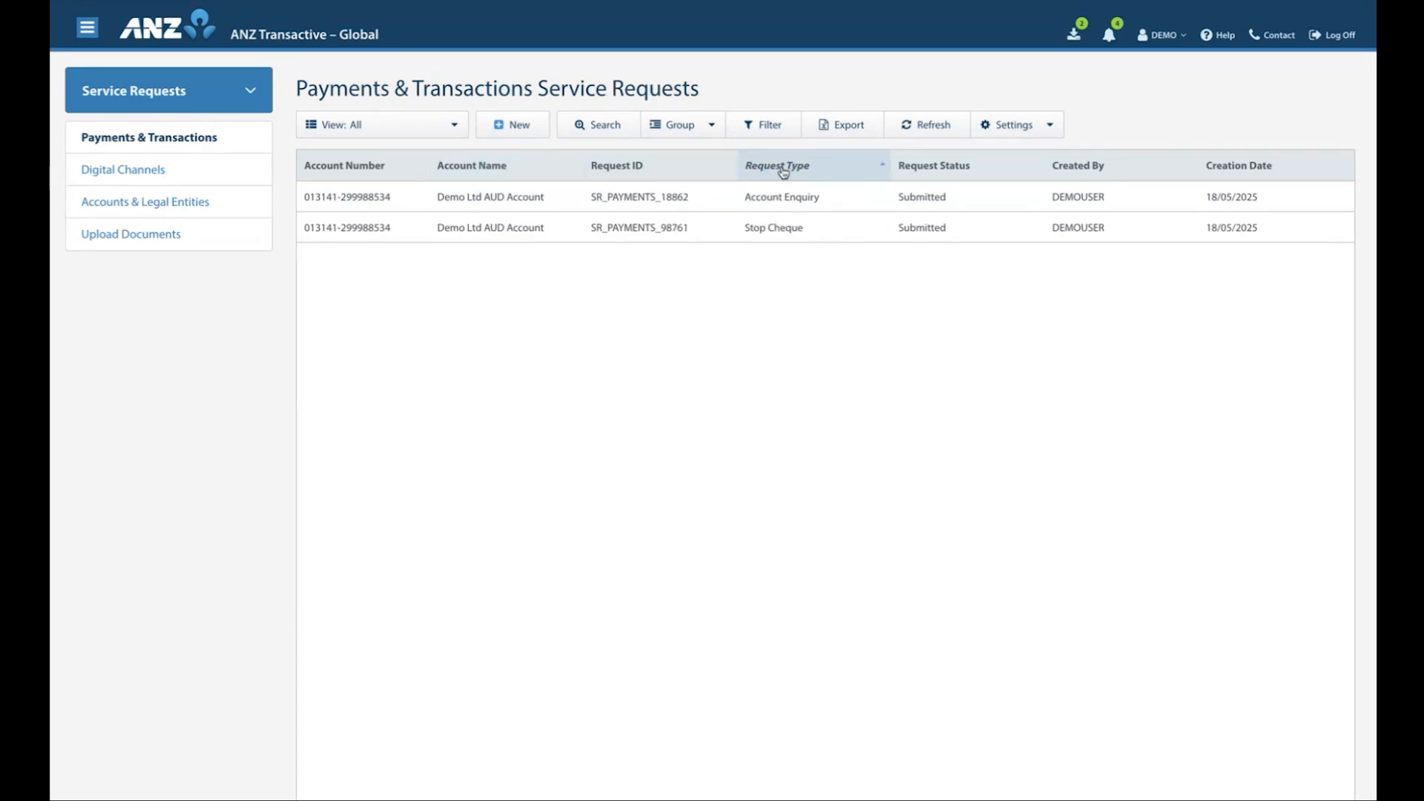
left_click(784, 173)
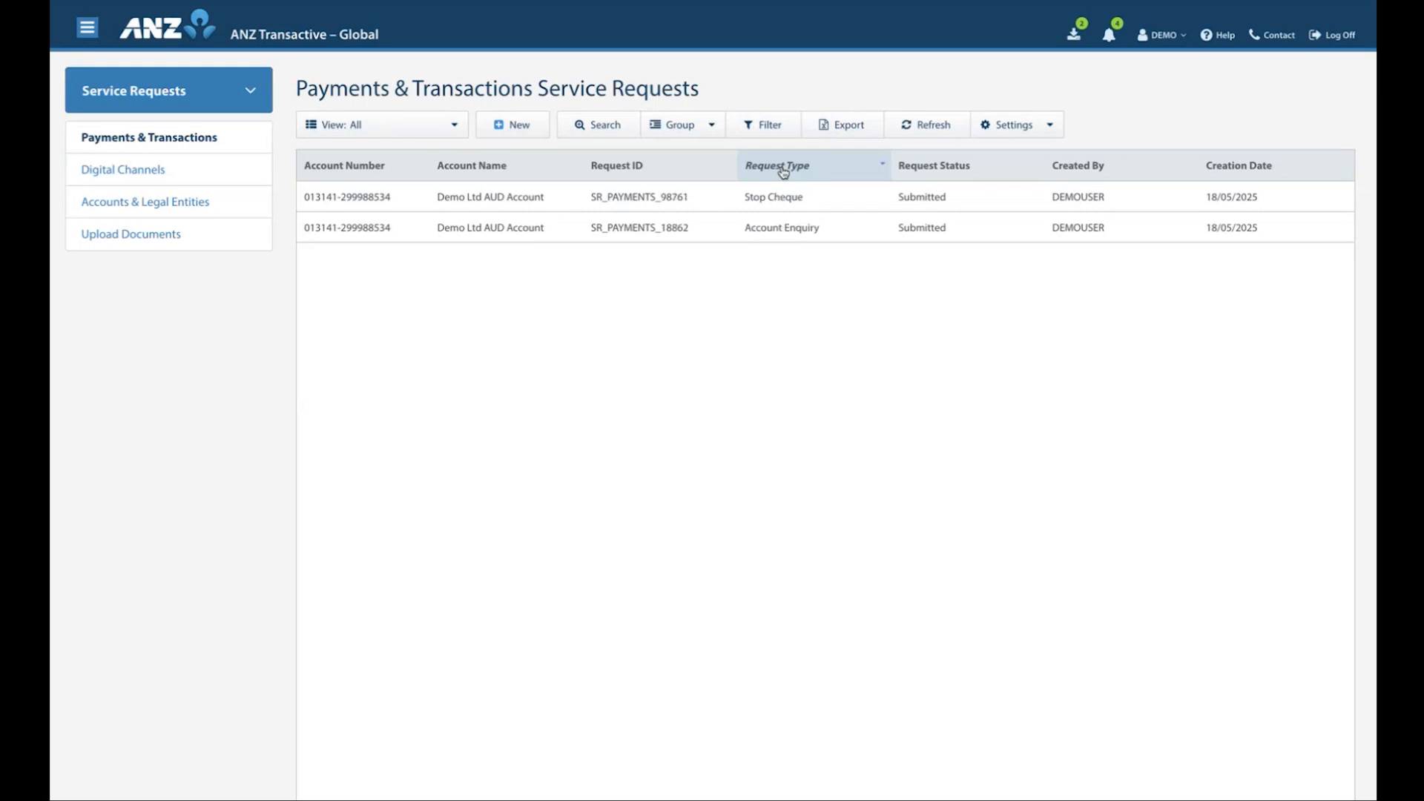
right_click(837, 169)
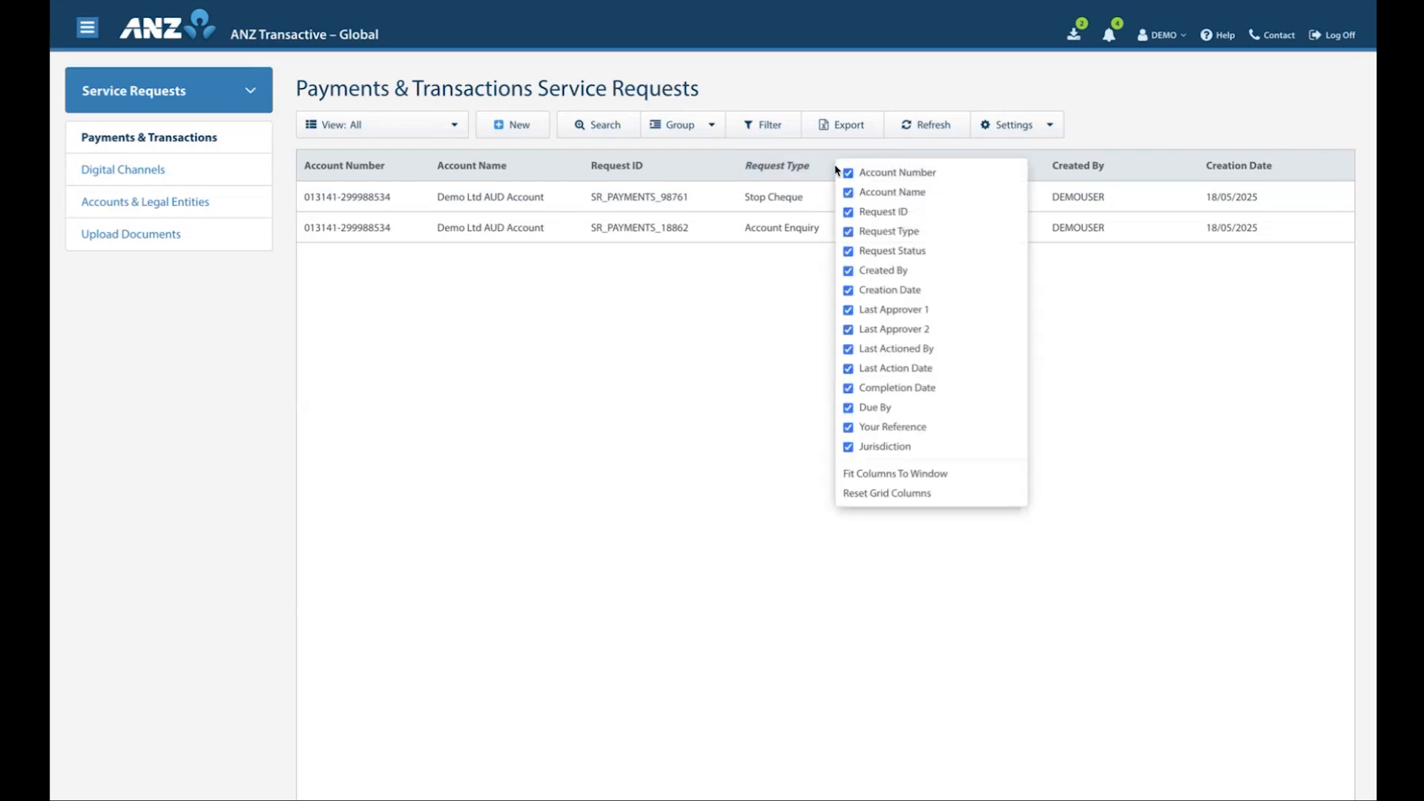
left_click(869, 475)
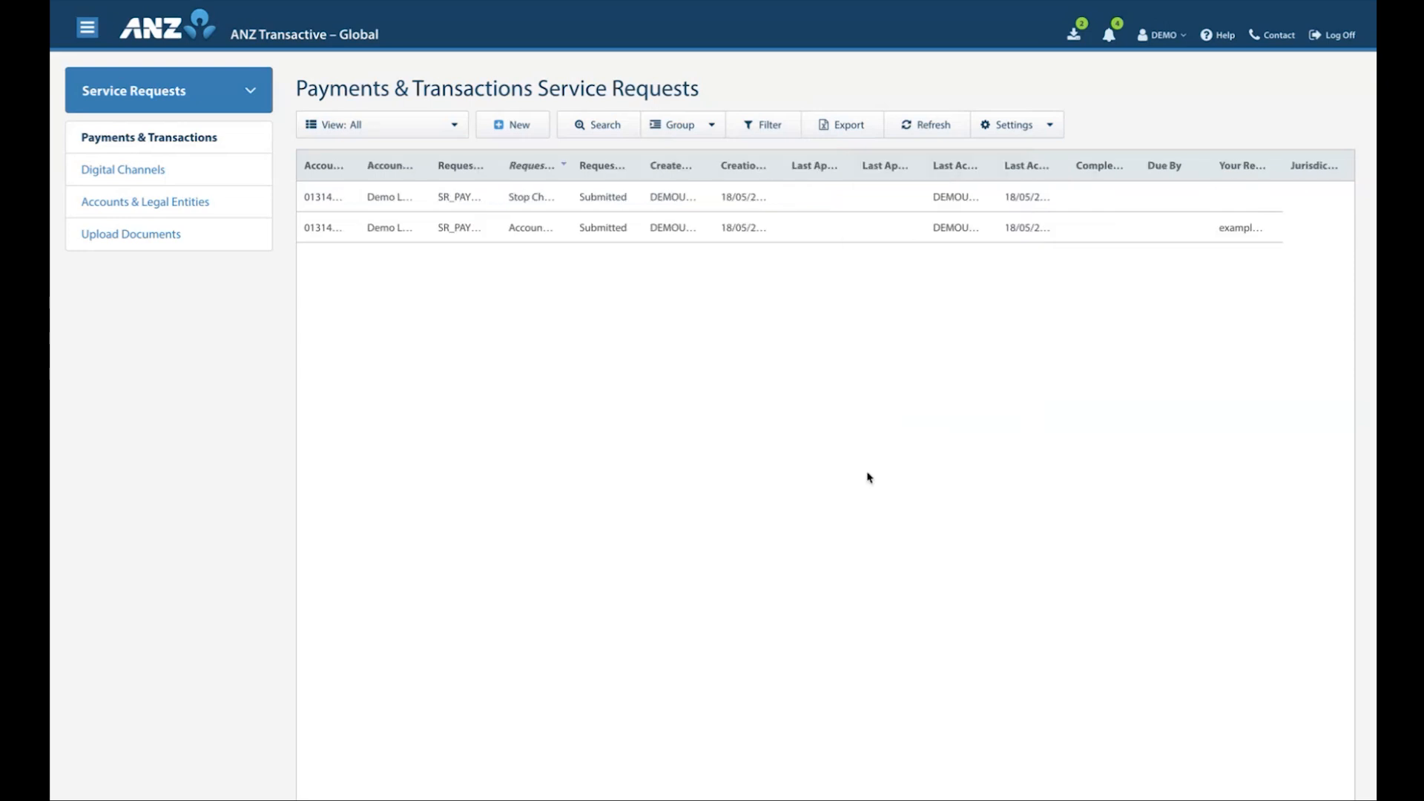
Reset the grid columns to their default state and save the grid settings
left_click(819, 166)
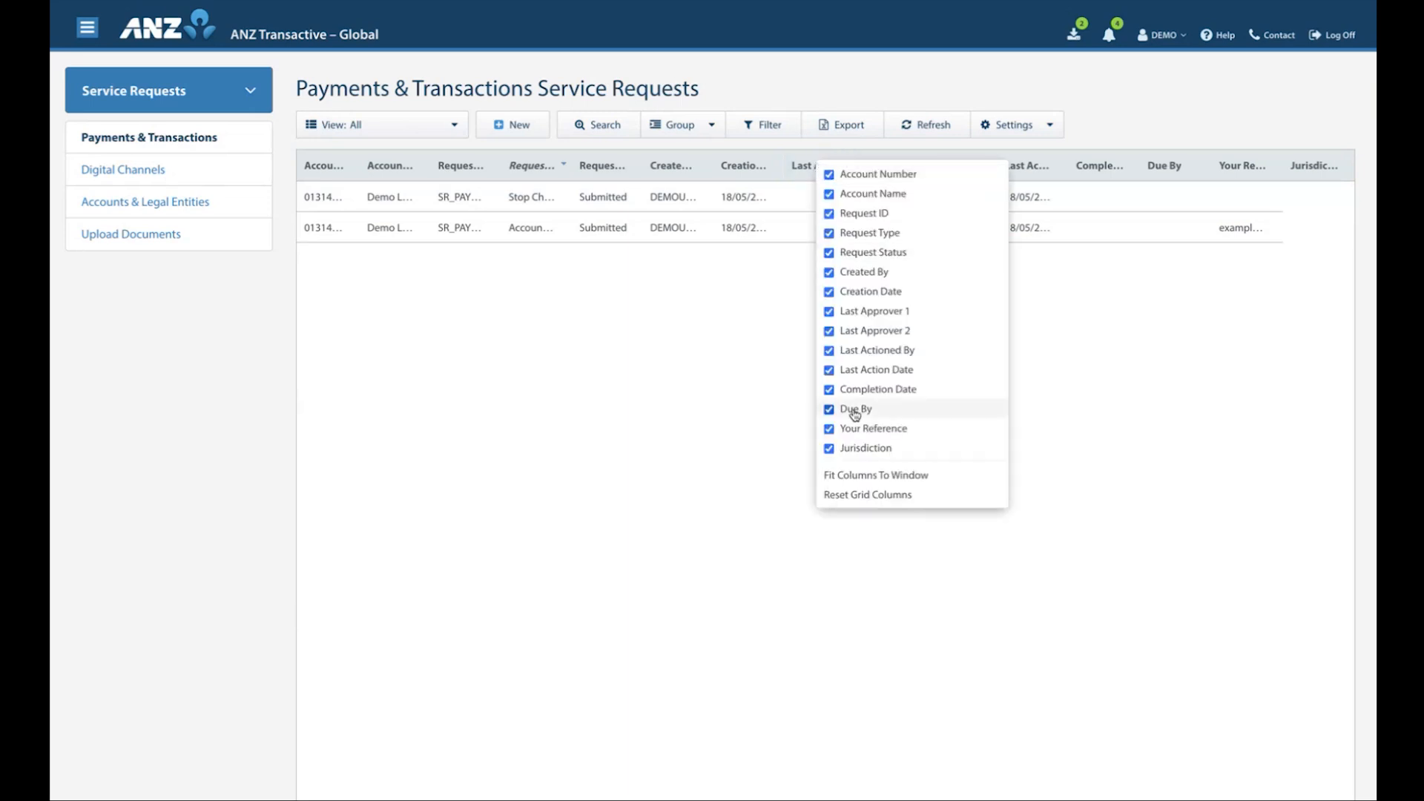
left_click(857, 495)
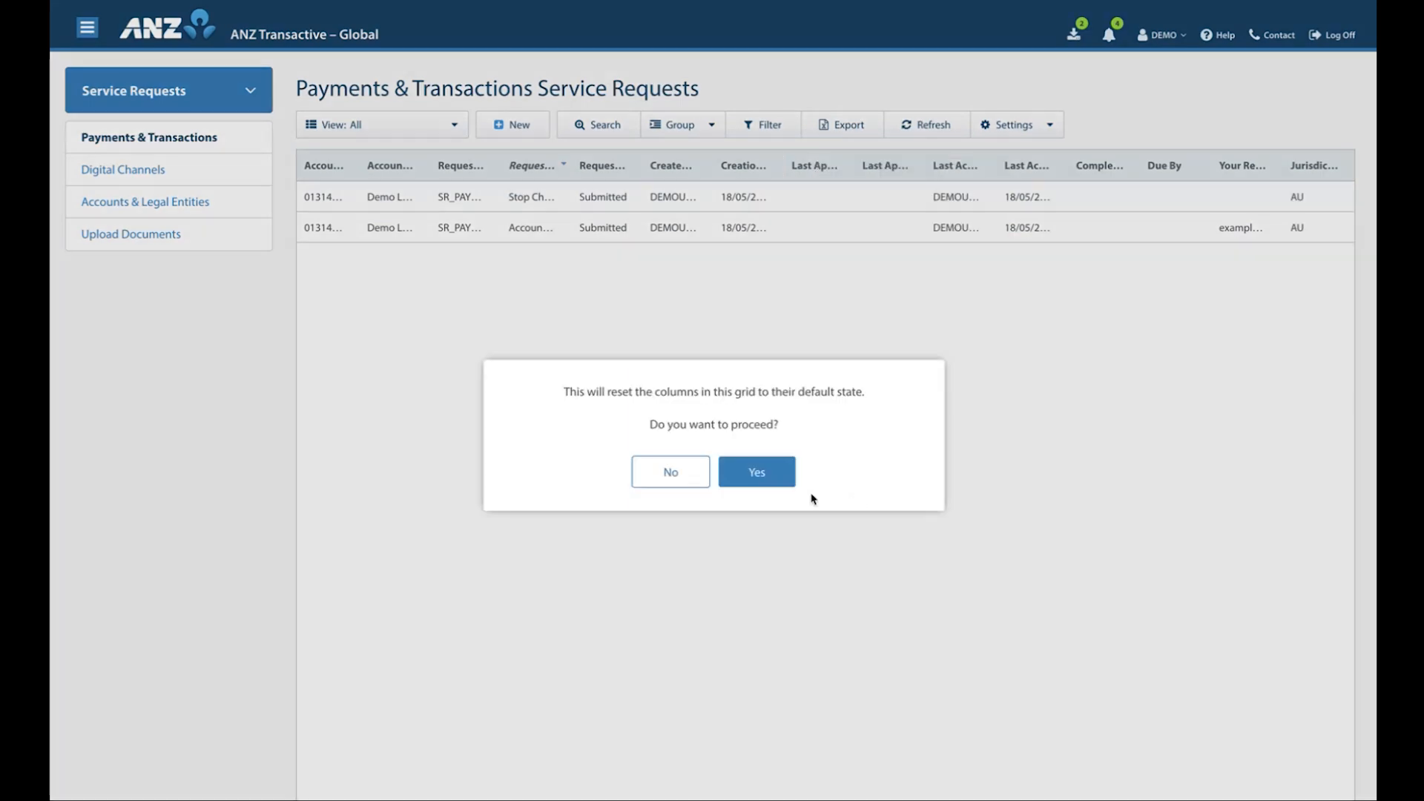
left_click(758, 475)
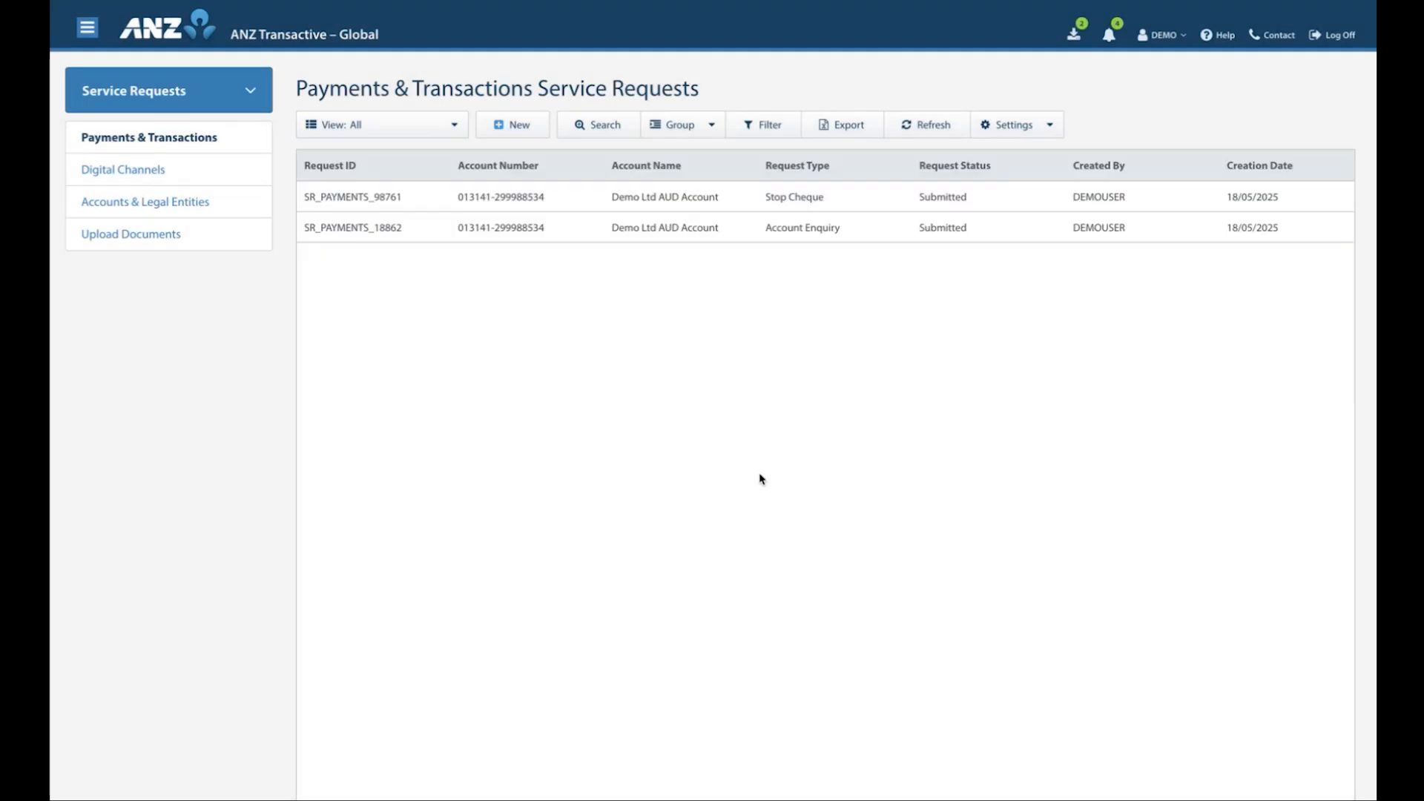
left_click(1049, 126)
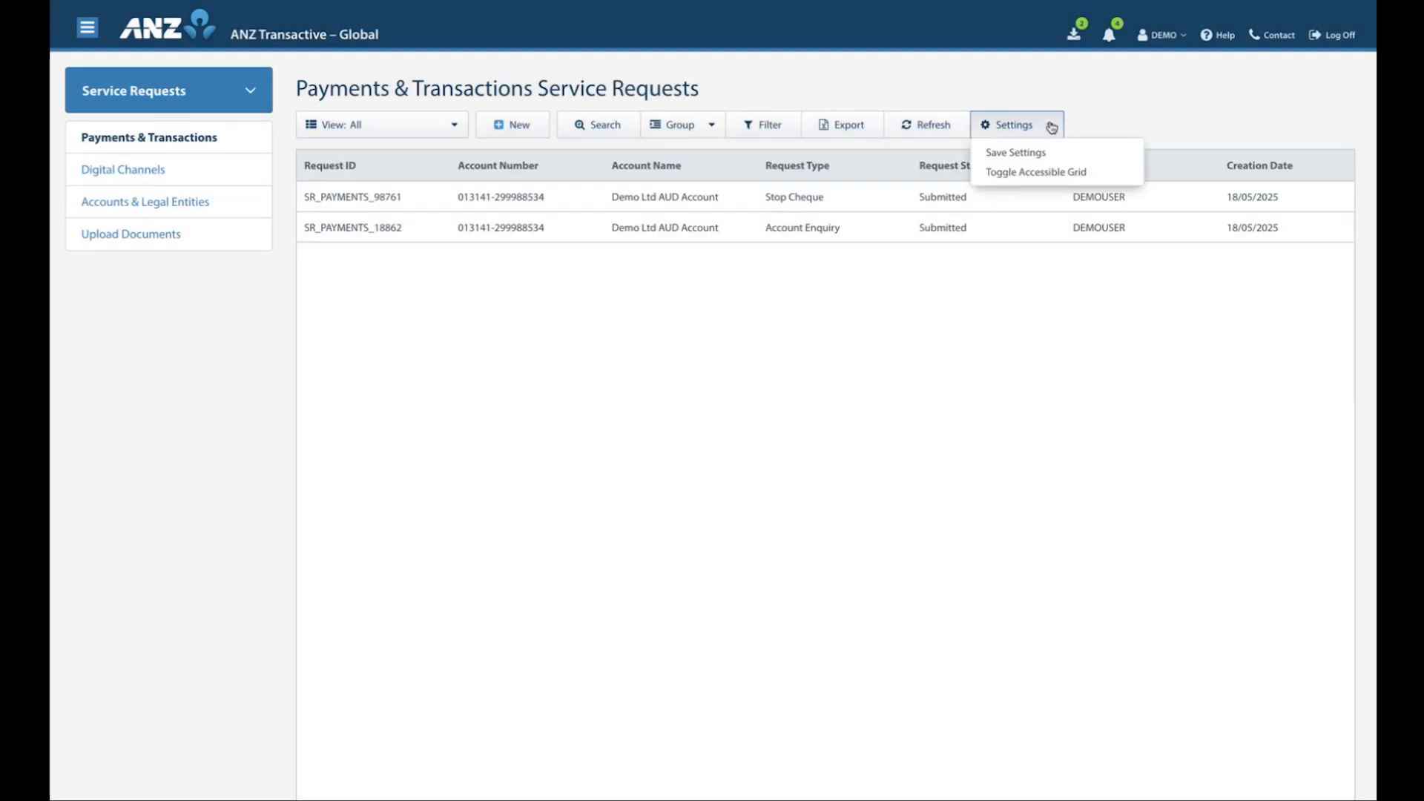
left_click(1027, 153)
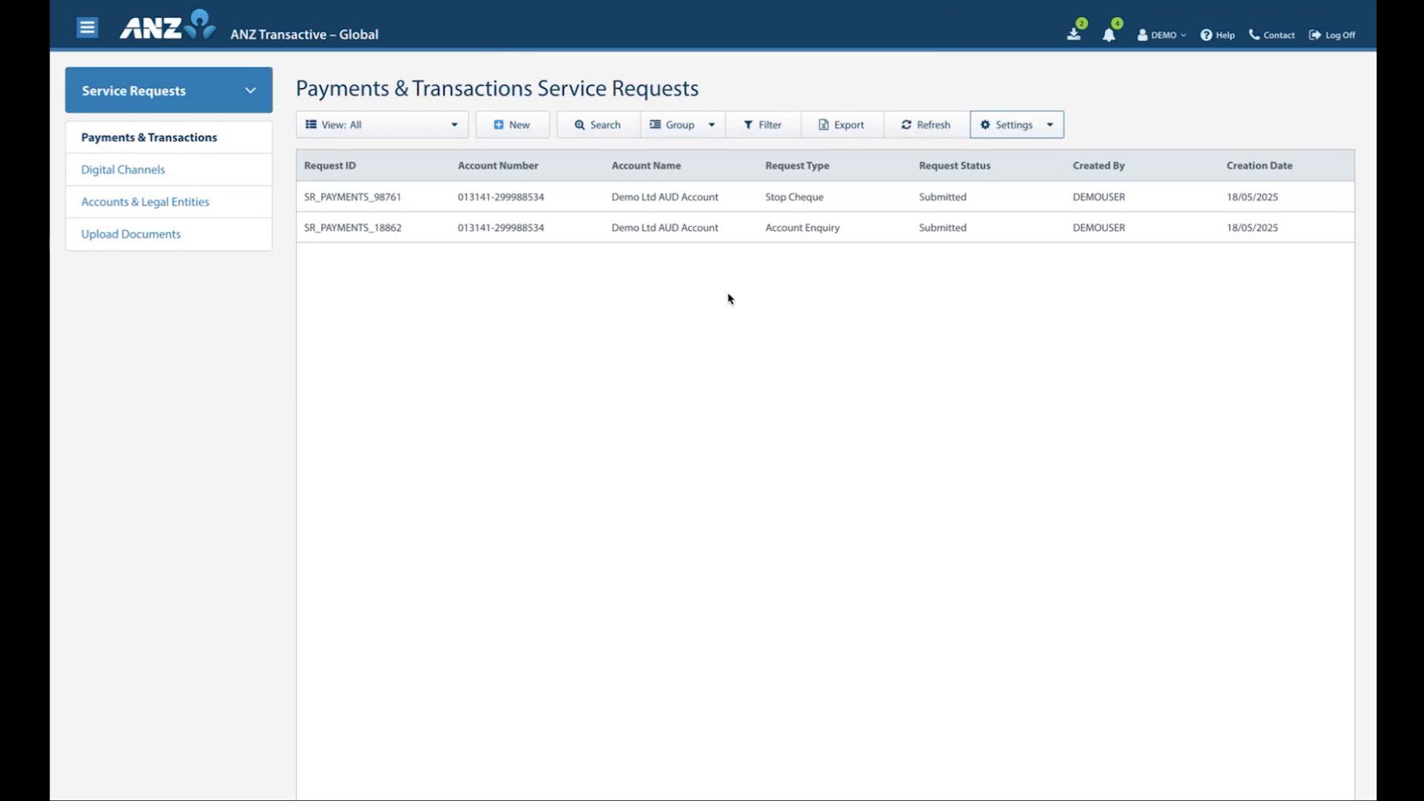
Create a new Trace Transaction request for the Demo Ltd AUD Account in the Australia Division
left_click(509, 126)
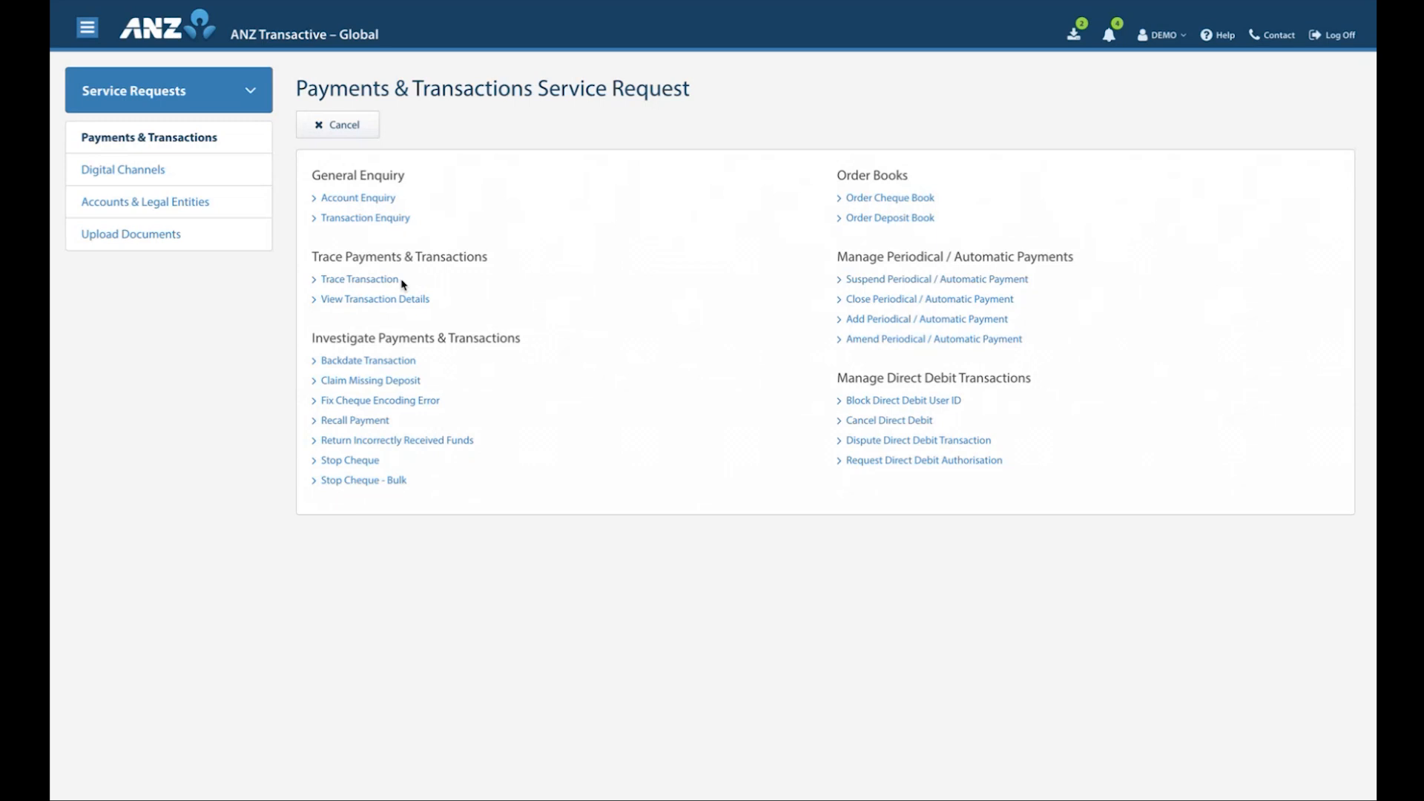
left_click(359, 280)
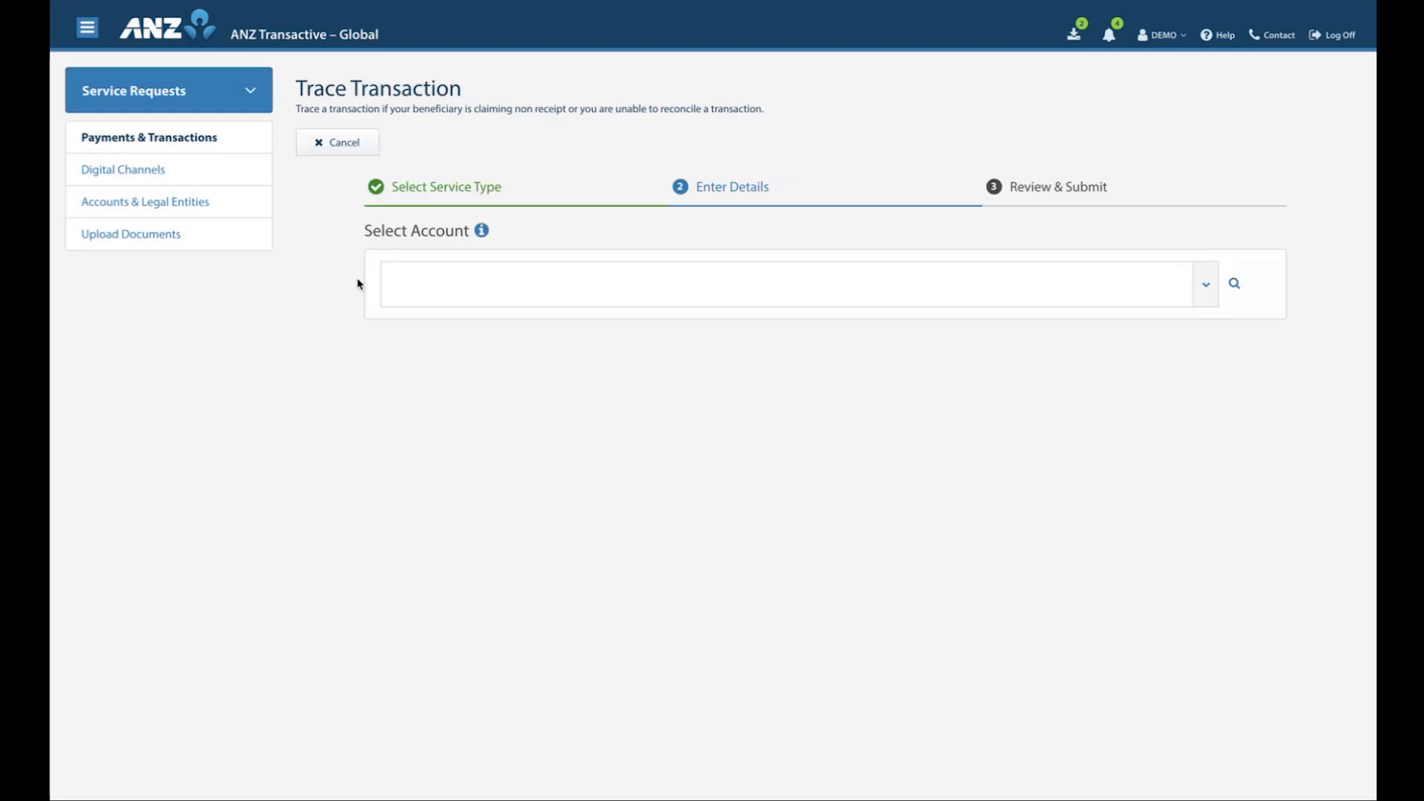
left_click(1203, 284)
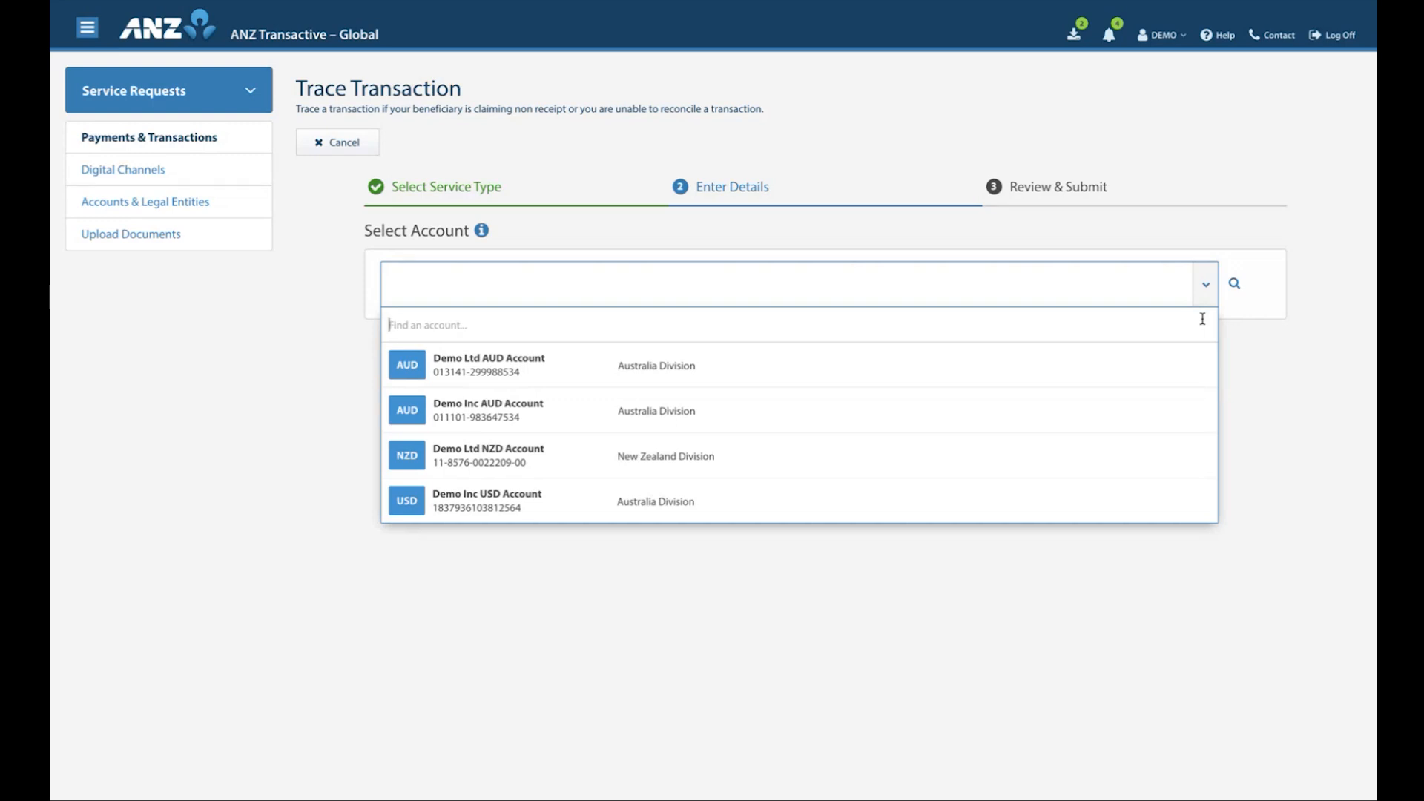
left_click(1193, 373)
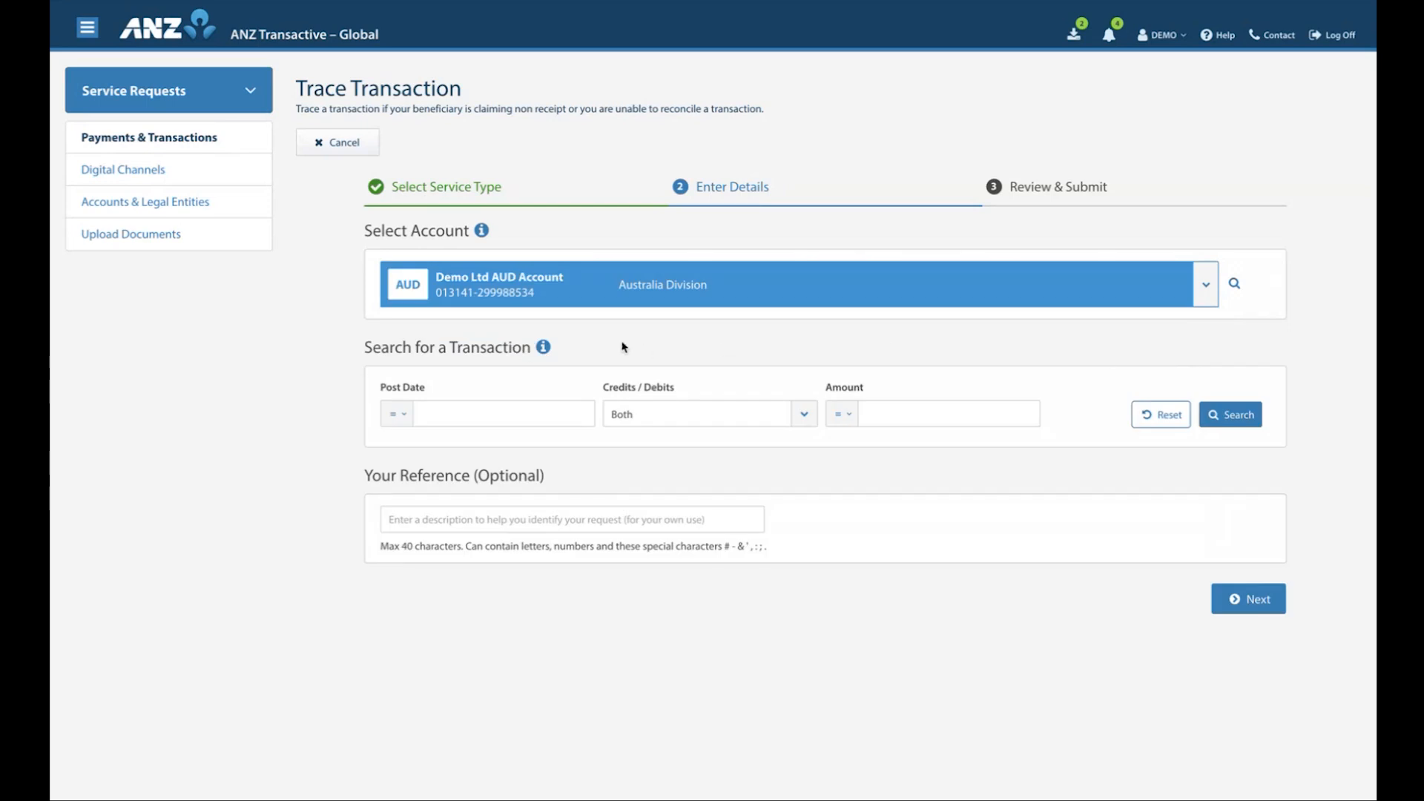
Search the account's transactions for the post date range 01/04/2025 to 30/04/2025, including both credits and debits
left_click(400, 419)
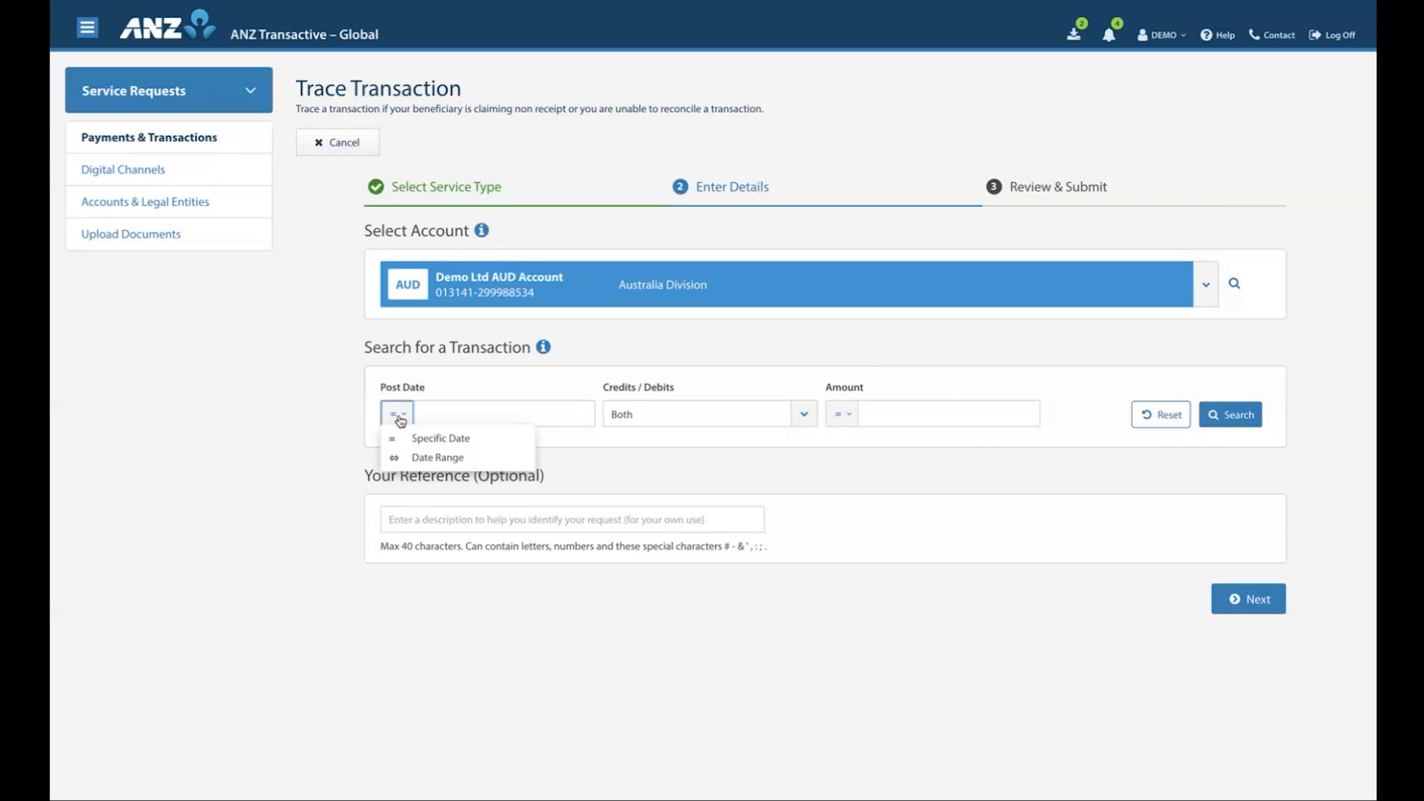
left_click(435, 461)
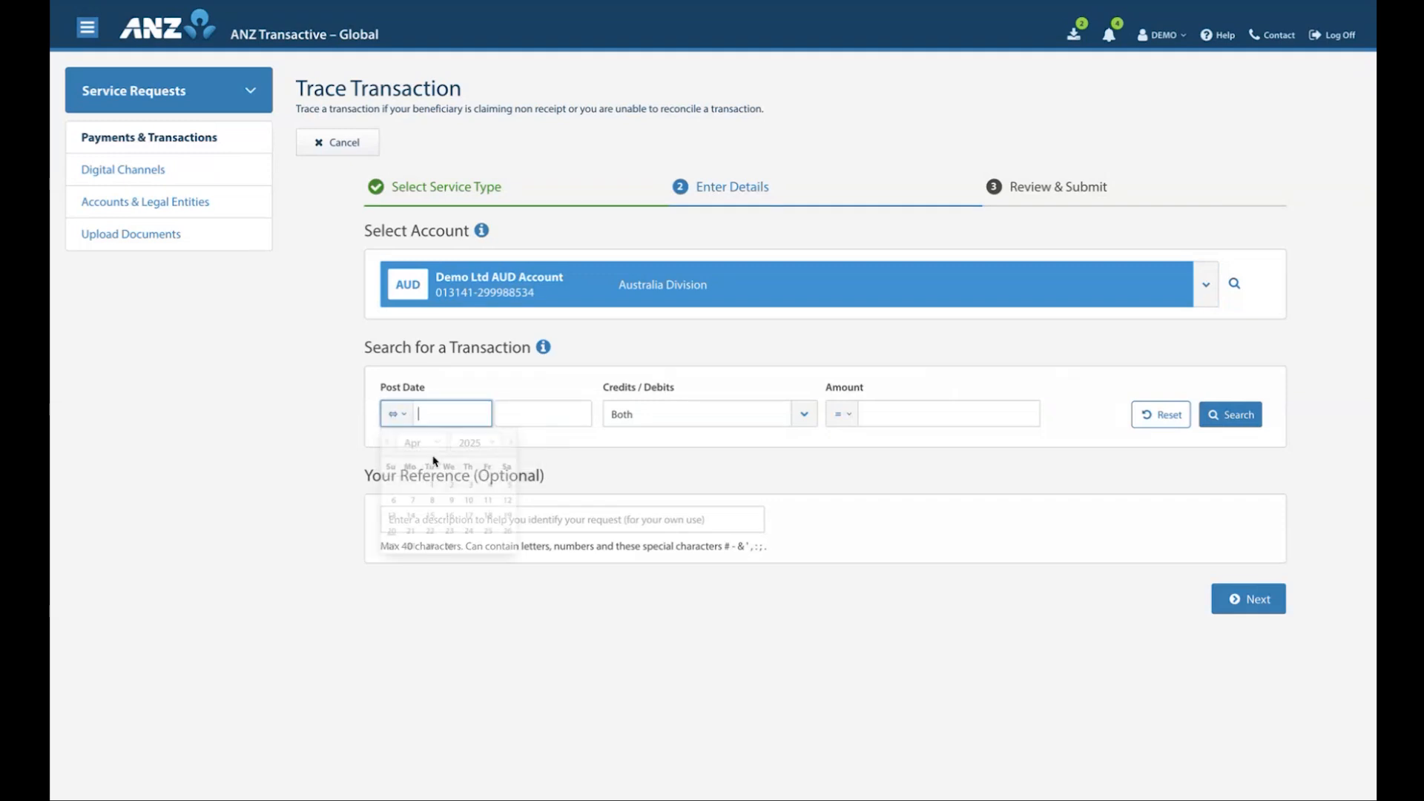
left_click(435, 486)
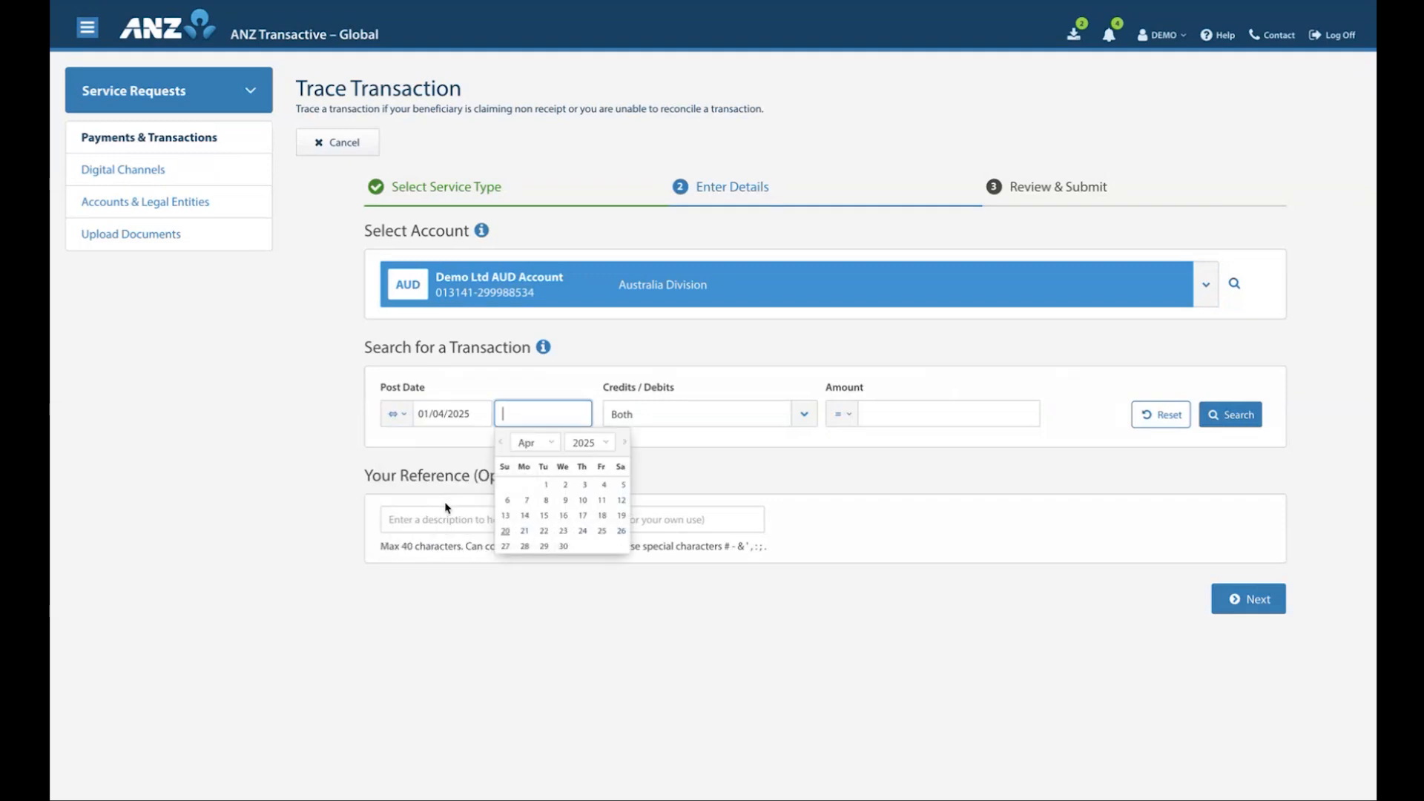
left_click(564, 546)
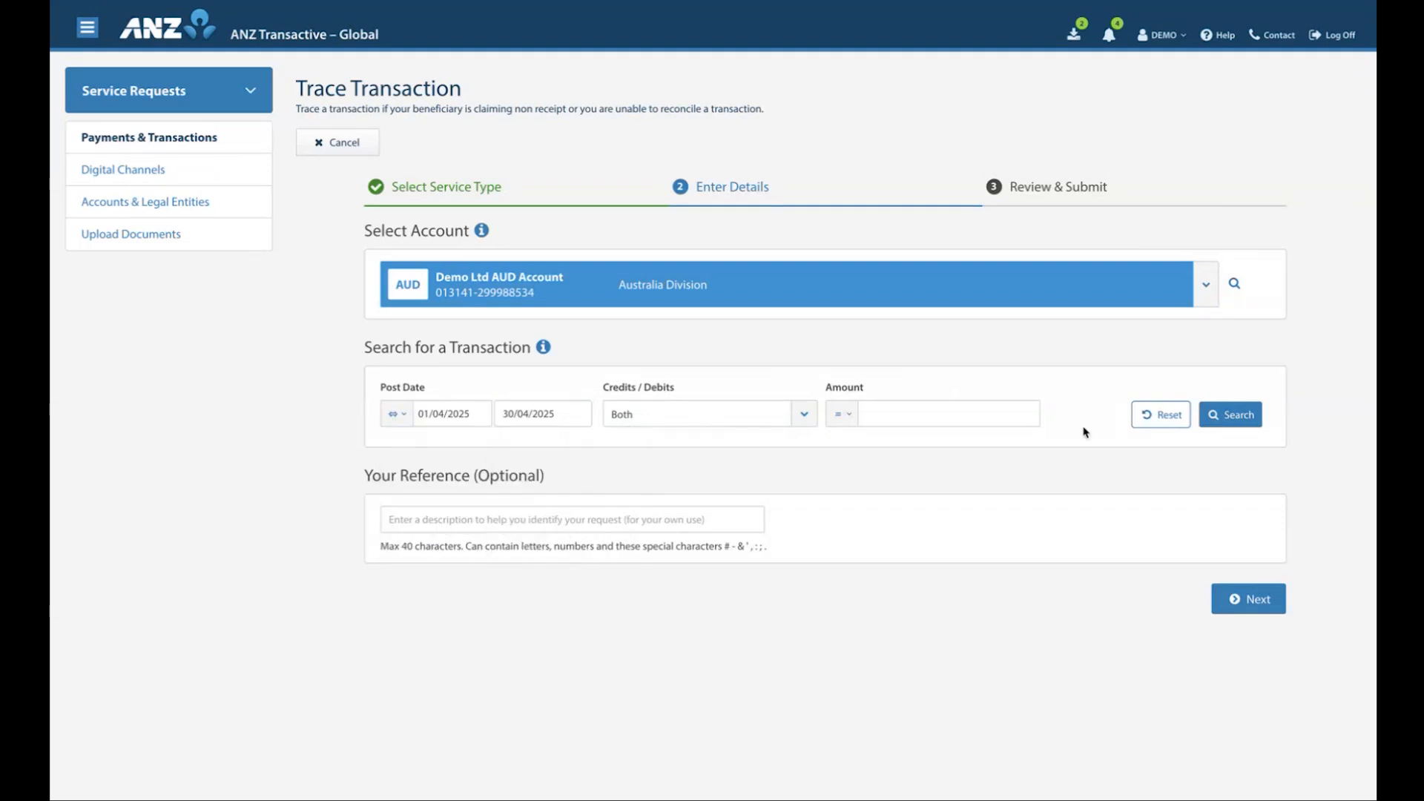
left_click(1220, 423)
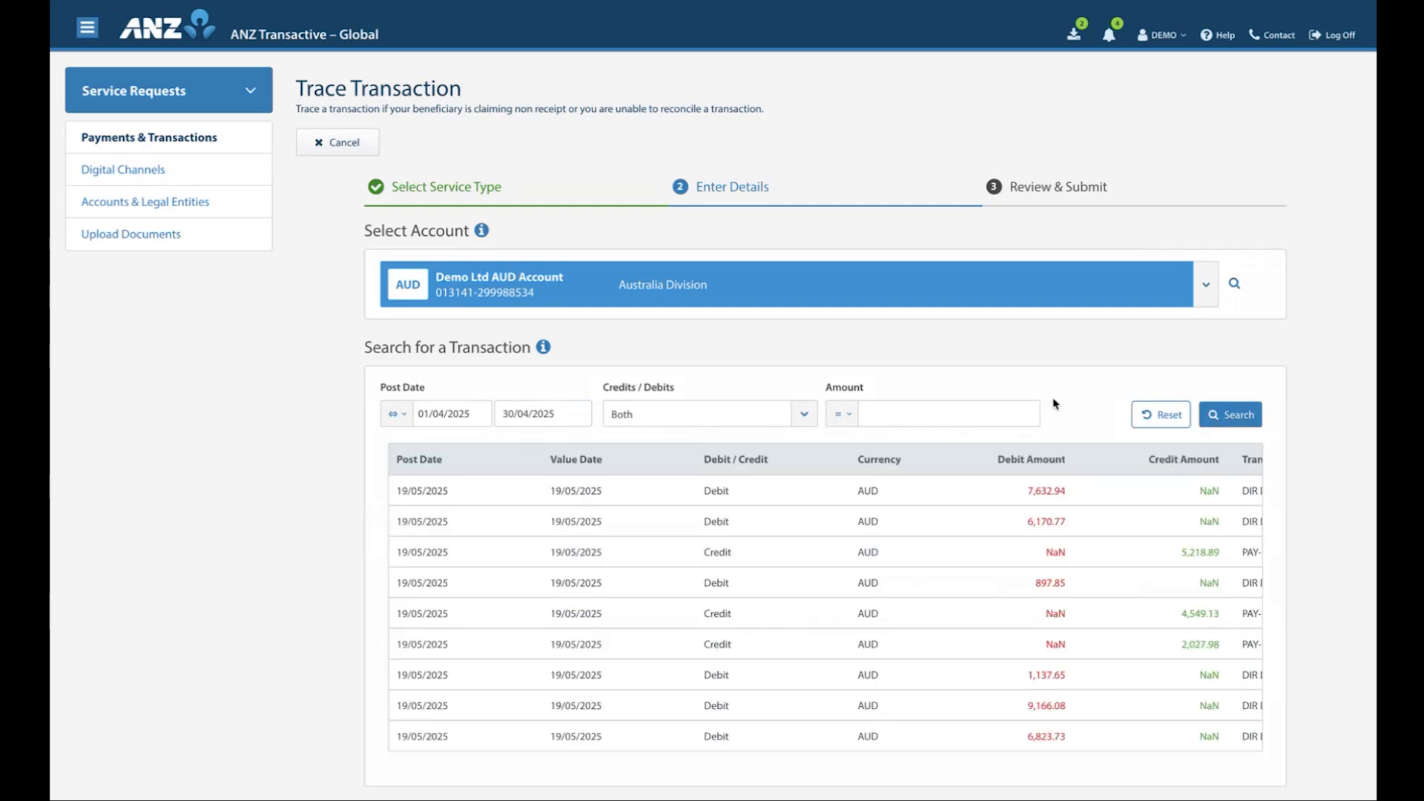
Select the 7,632.94 AUD debit transaction for tracing and enter "Trace 1" as the optional reference
left_click(673, 496)
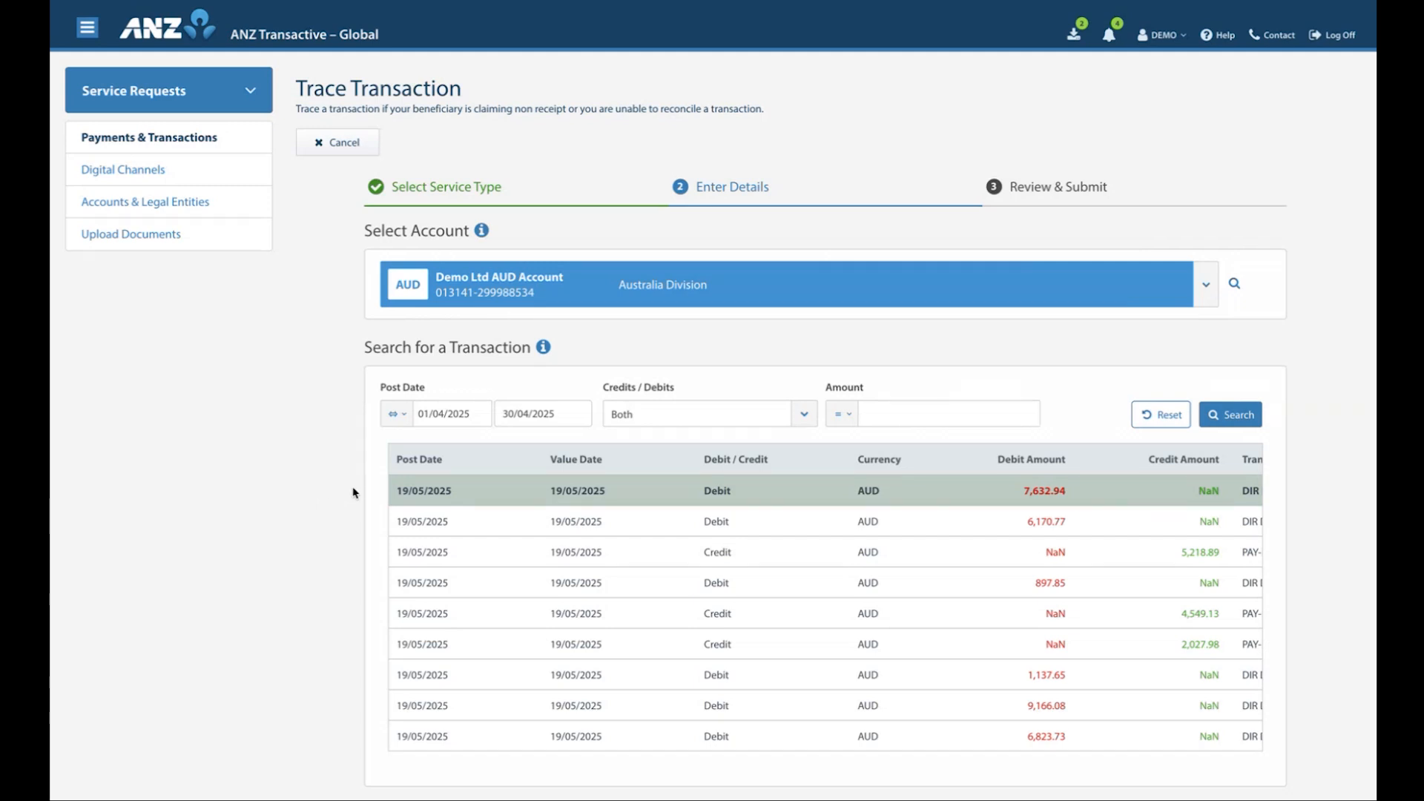
scroll(353, 492, "down", 2)
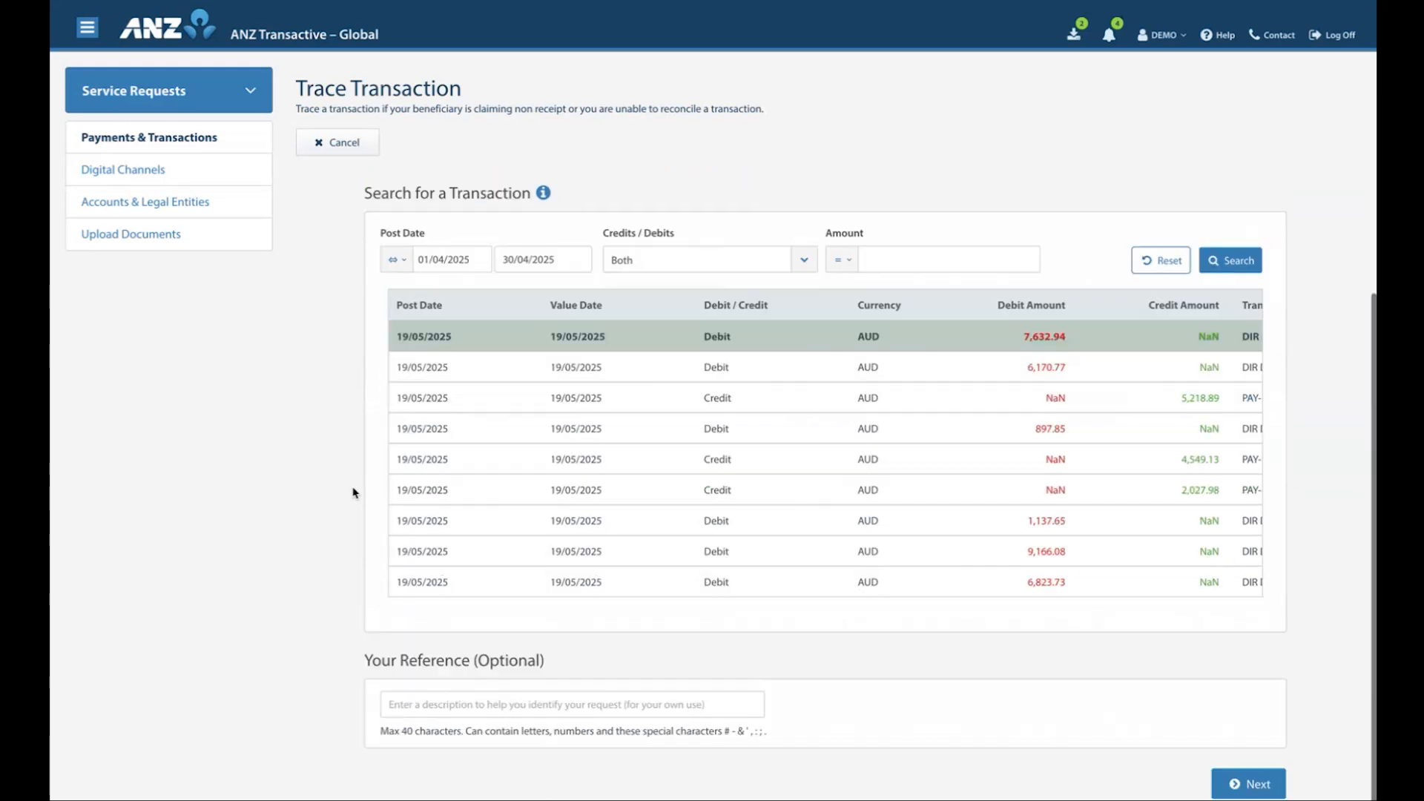
left_click(407, 710)
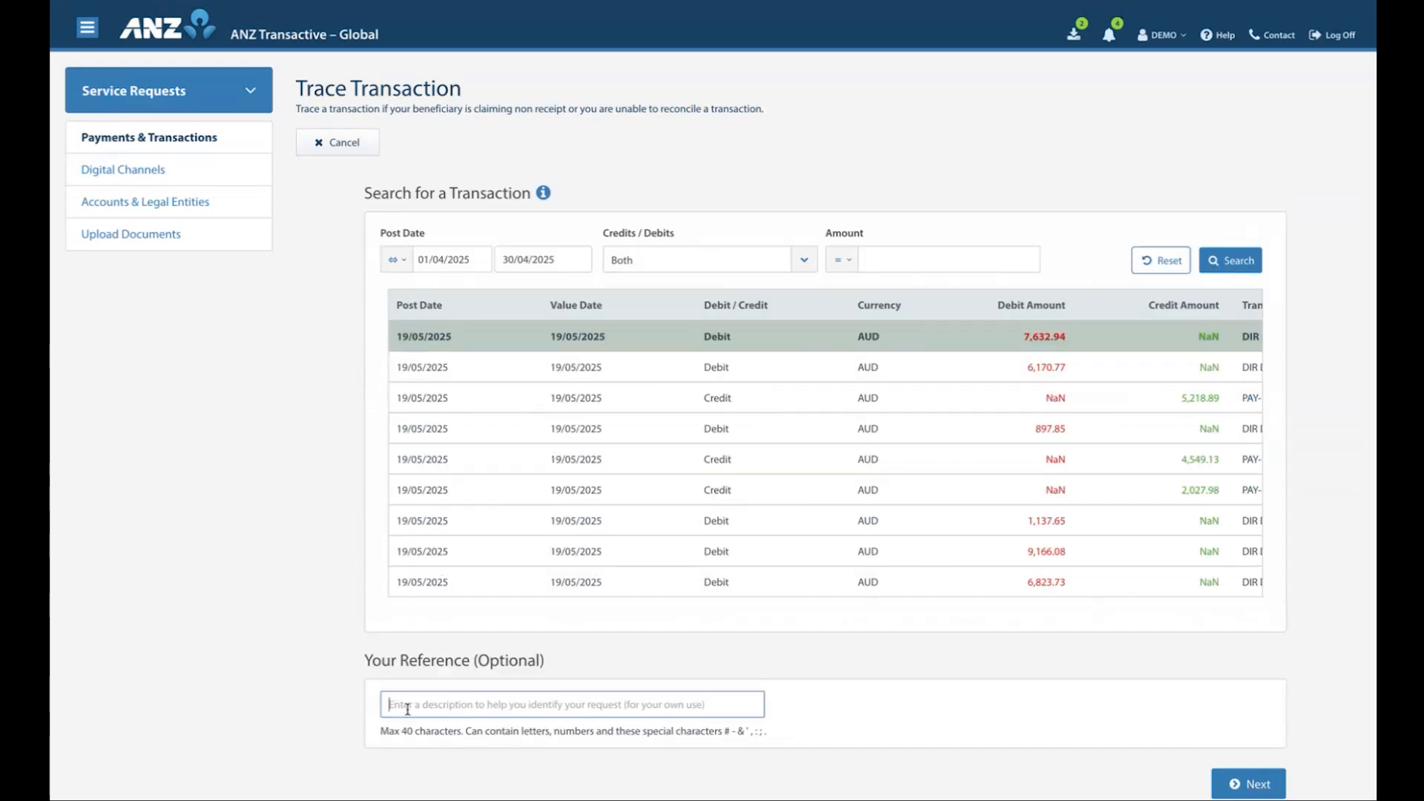
type("Trace 1")
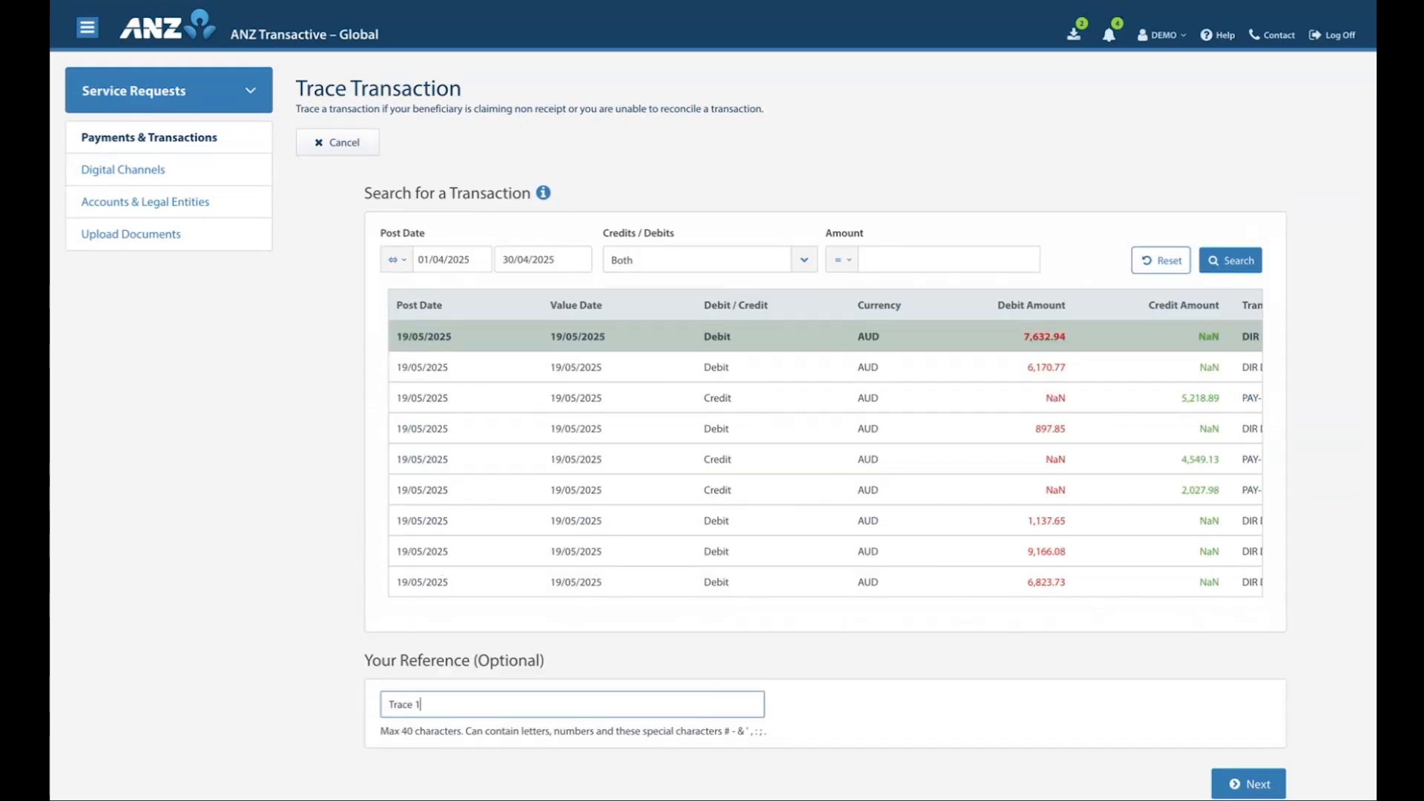
left_click(815, 713)
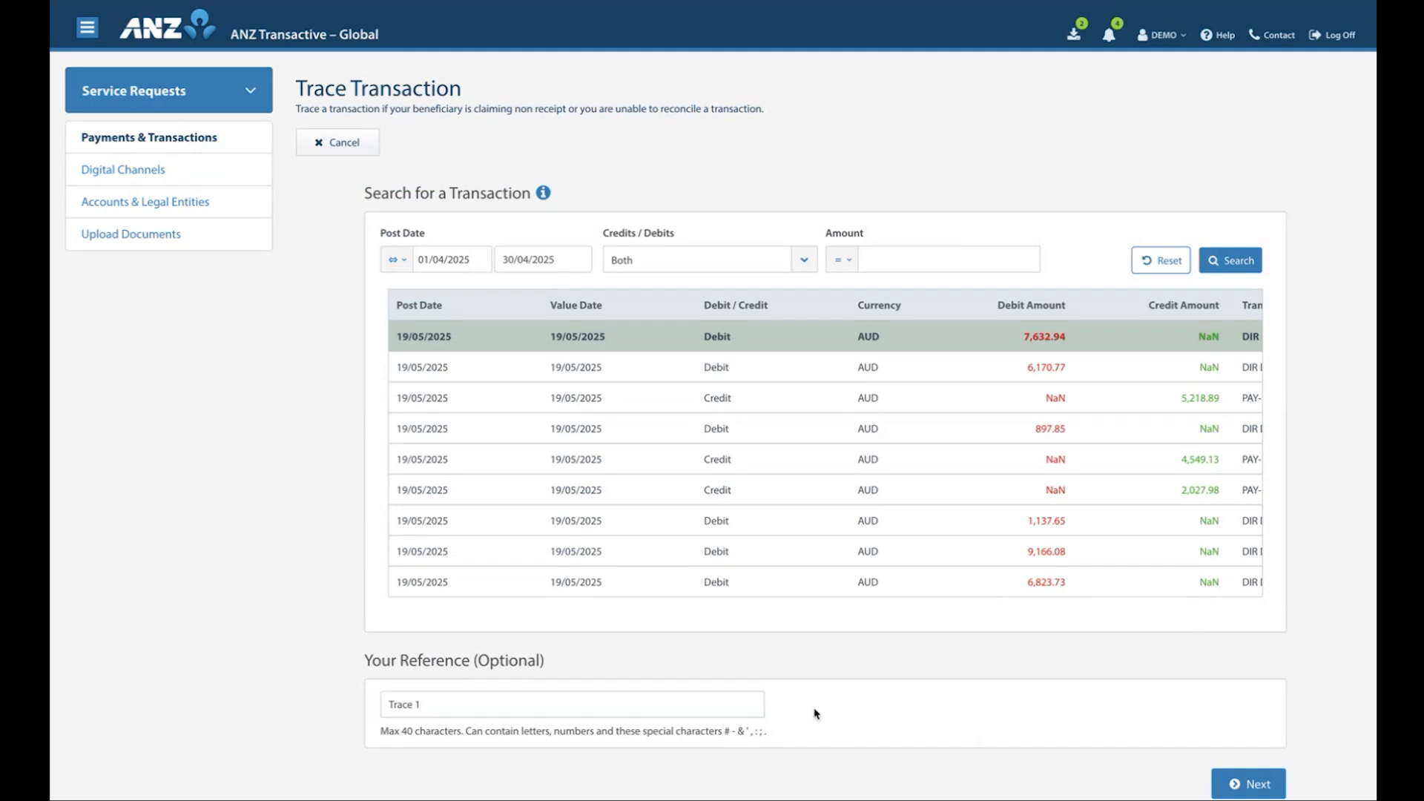
Proceed to the review stage, submit the Trace Transaction request and return to the service request list
left_click(1250, 784)
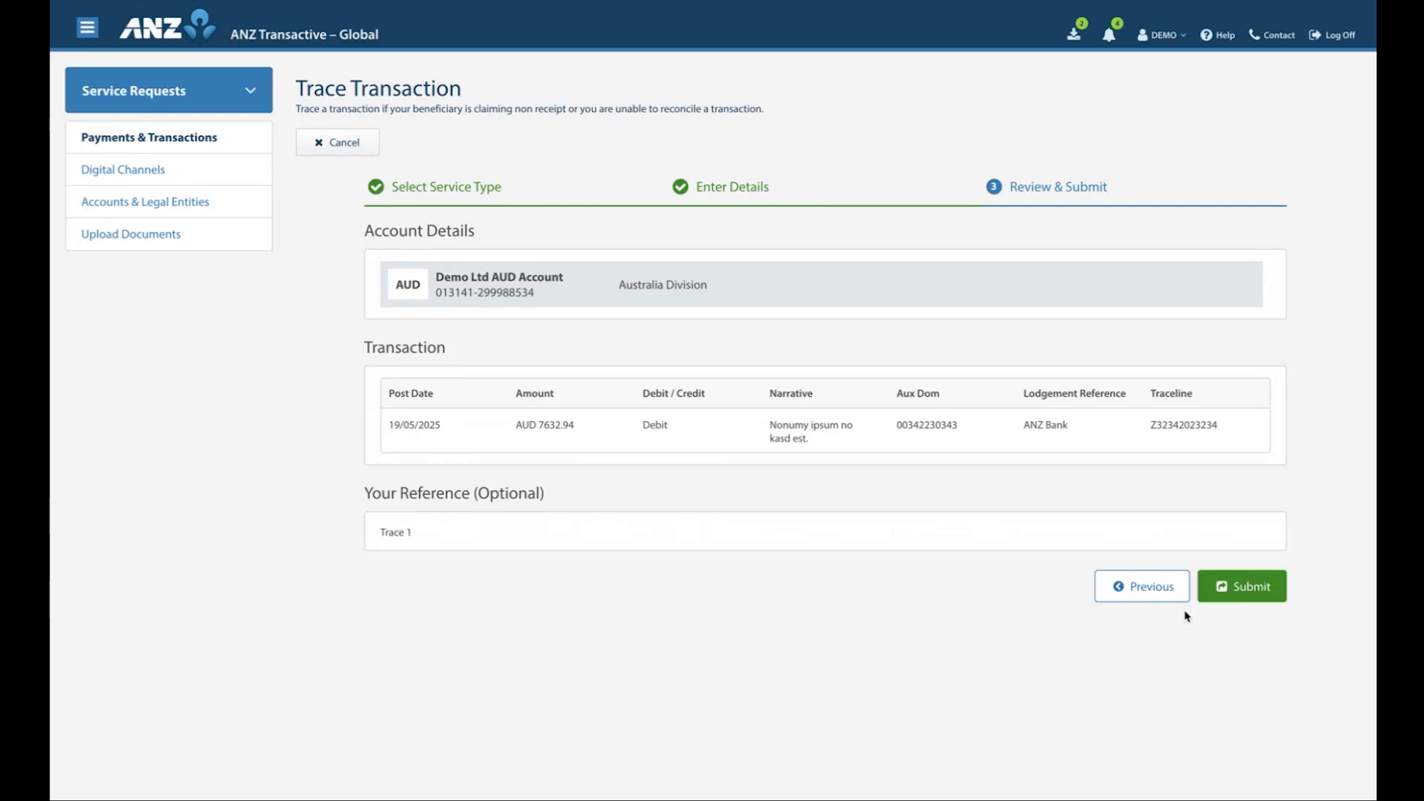
left_click(1241, 590)
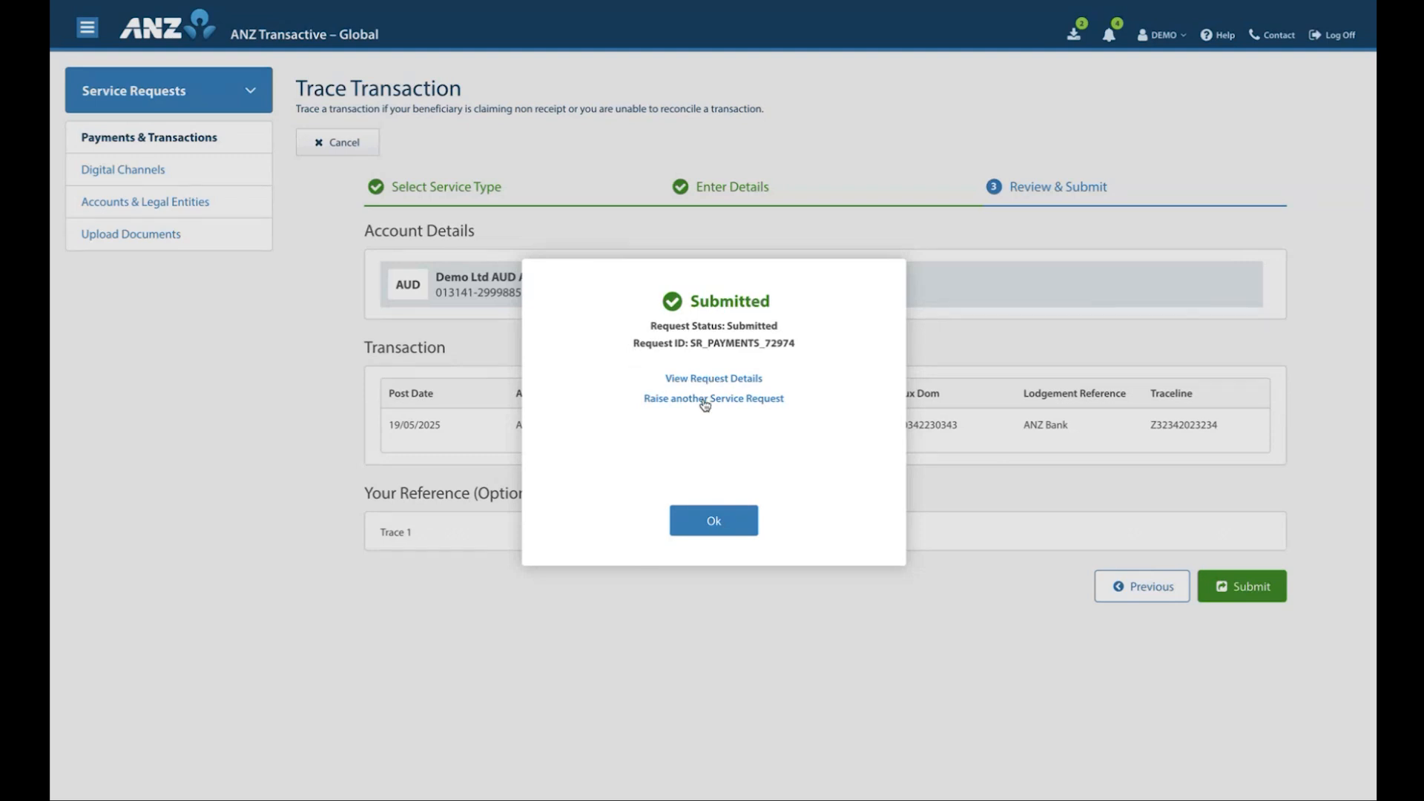
left_click(714, 523)
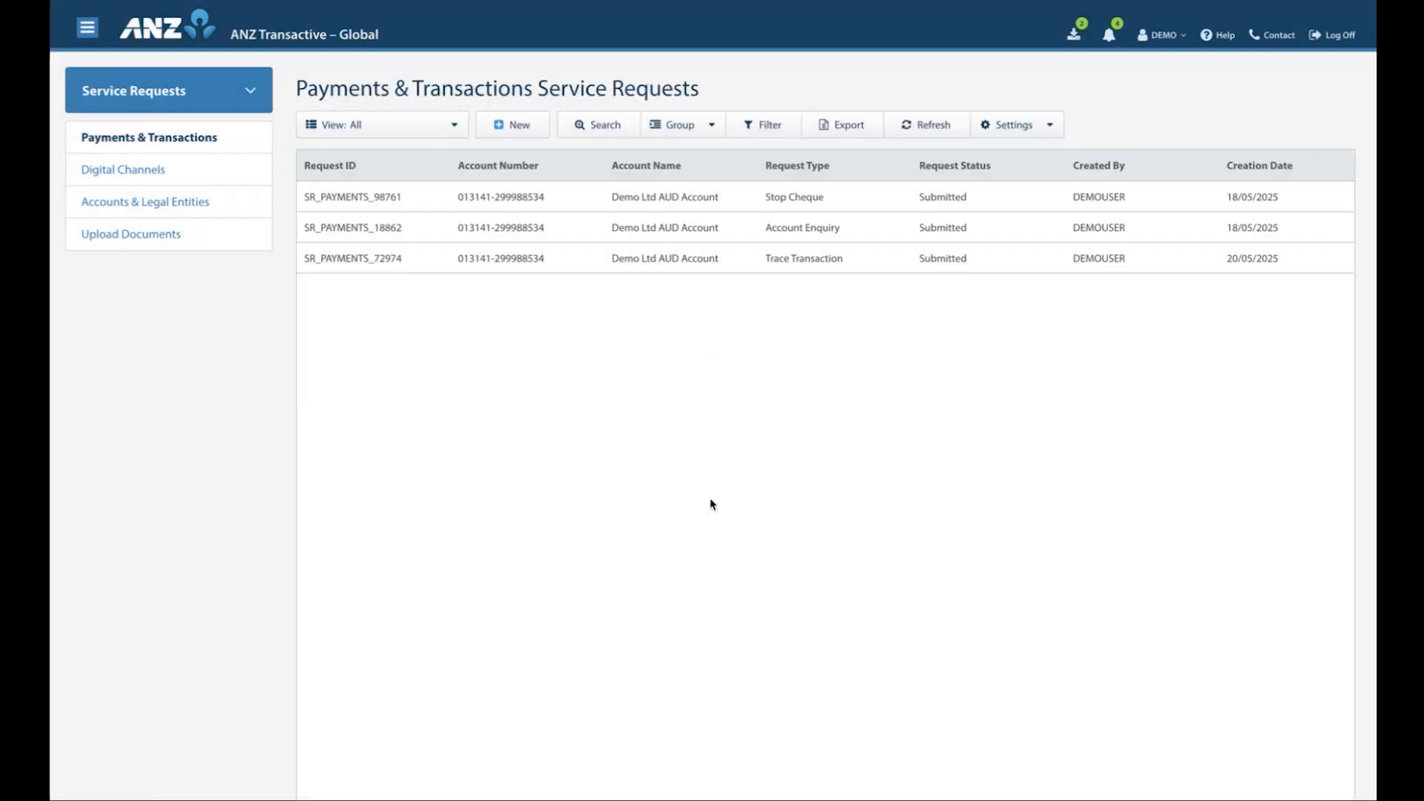
View the details of the submitted Trace Transaction request, then close them
left_click(740, 261)
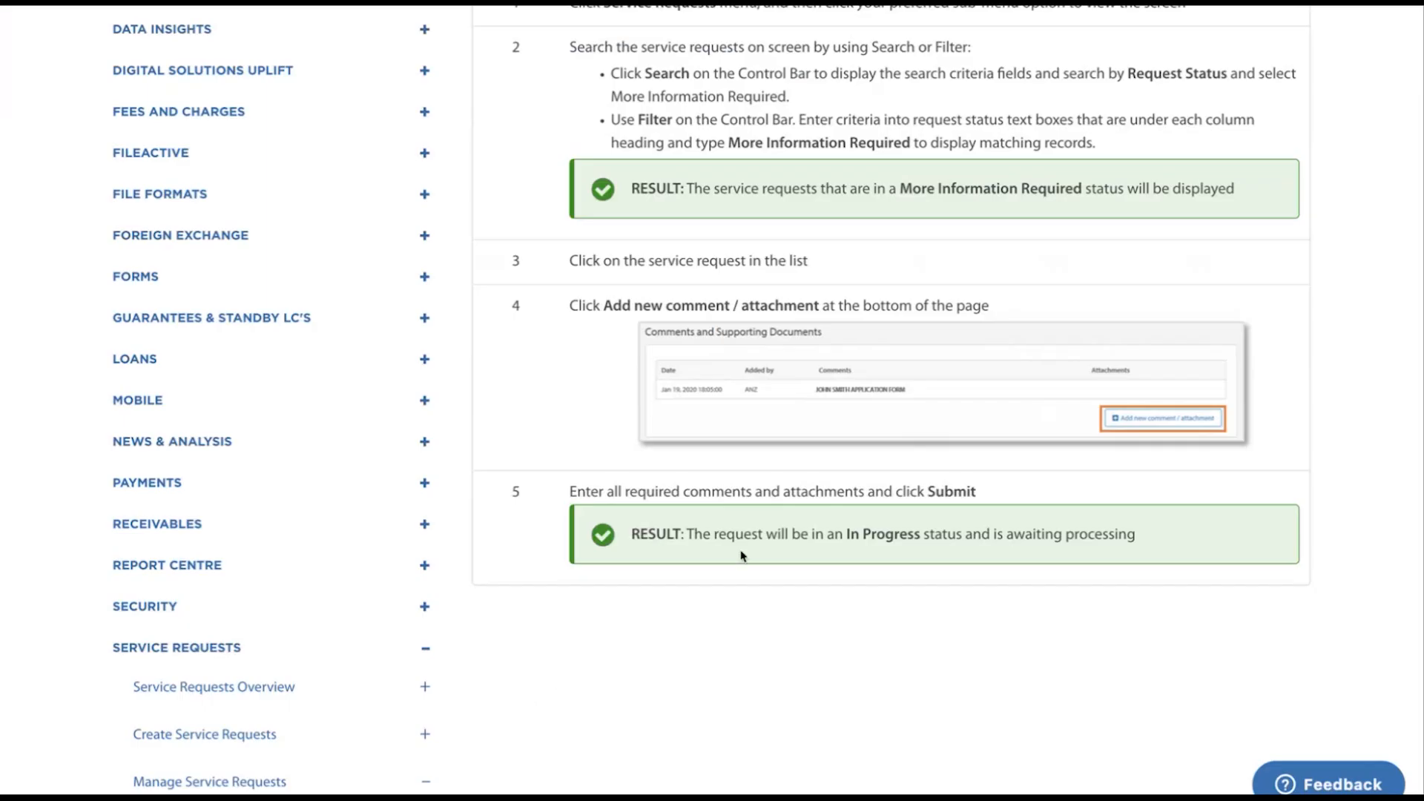
scroll(744, 534, "up", 1)
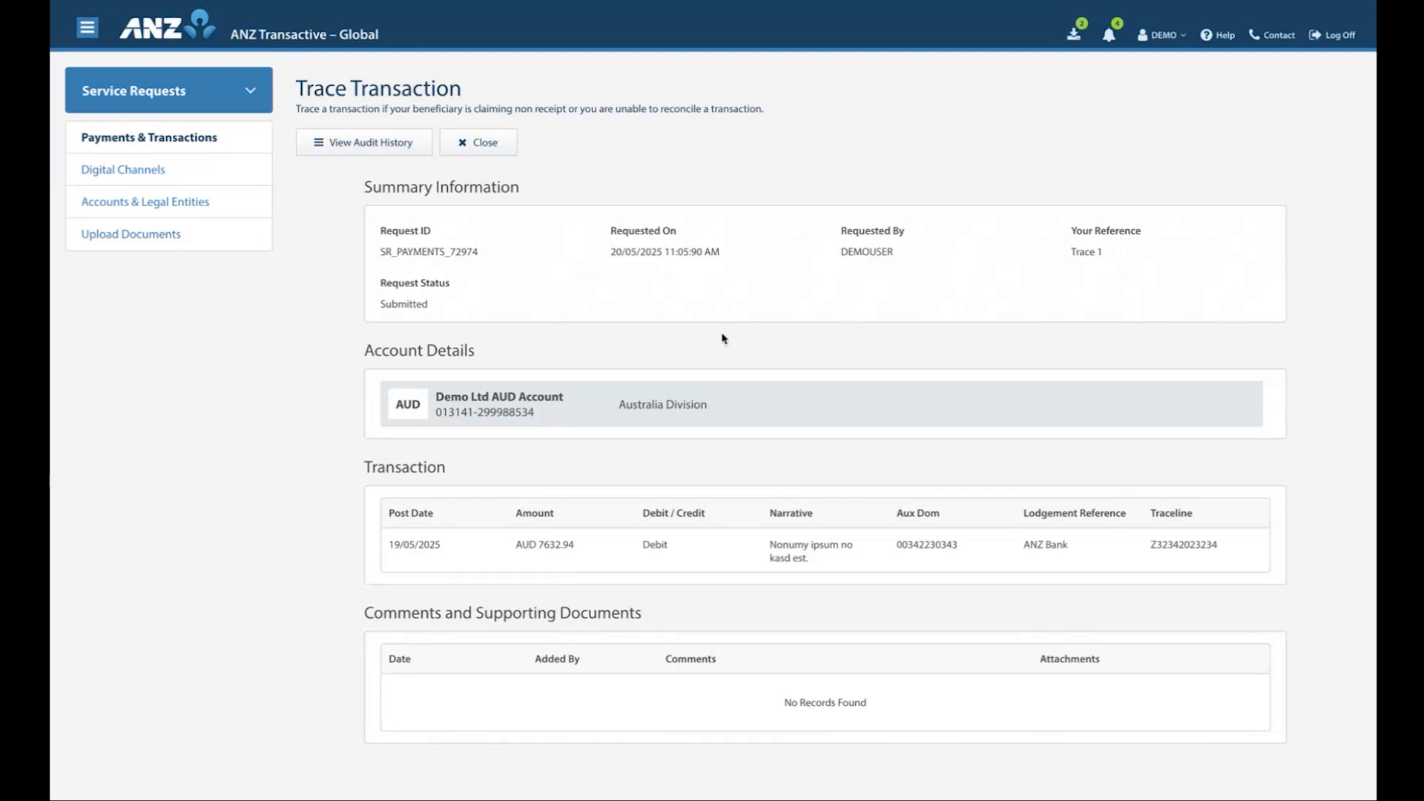
left_click(481, 148)
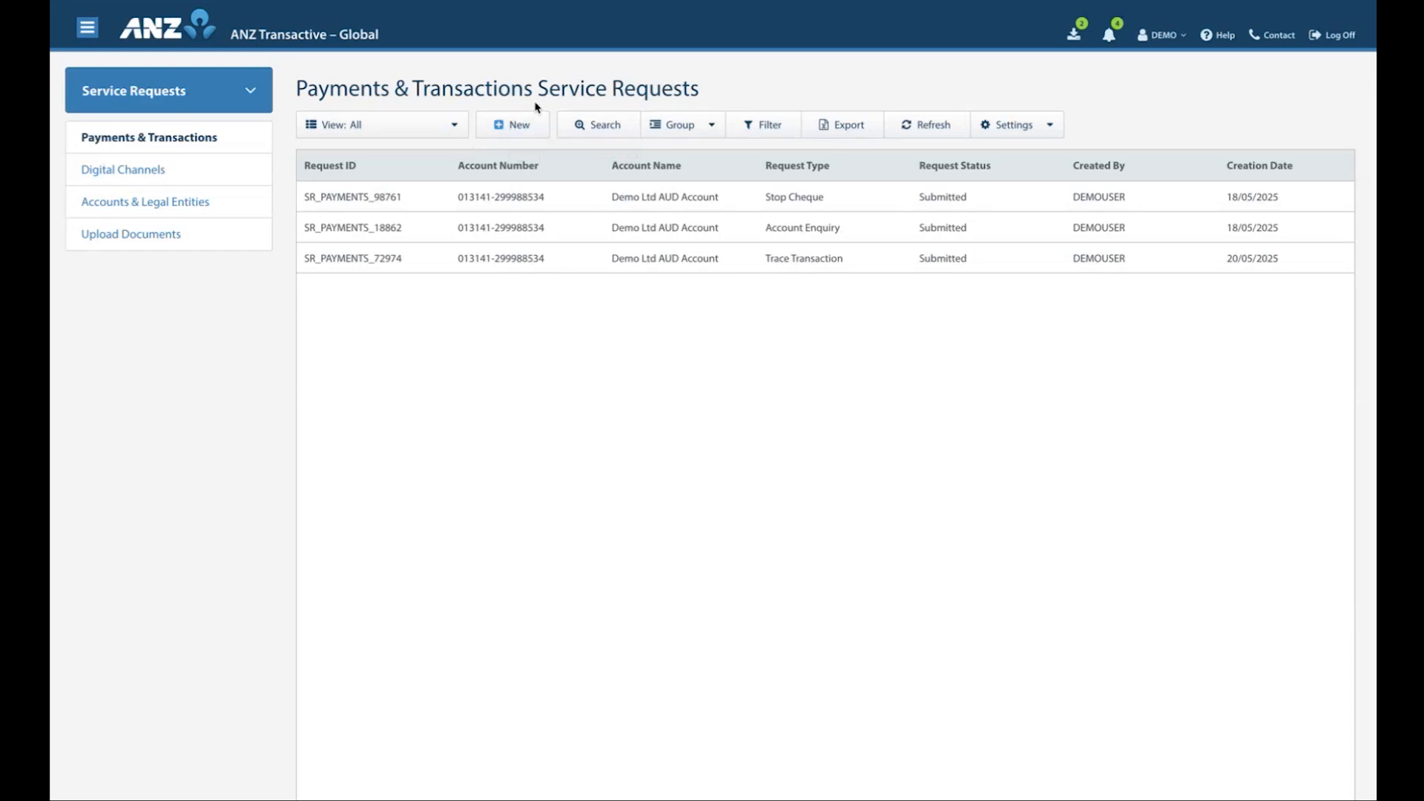
Create a new Transaction Enquiry request for the Demo Ltd AUD Account in the Australia Division
left_click(510, 123)
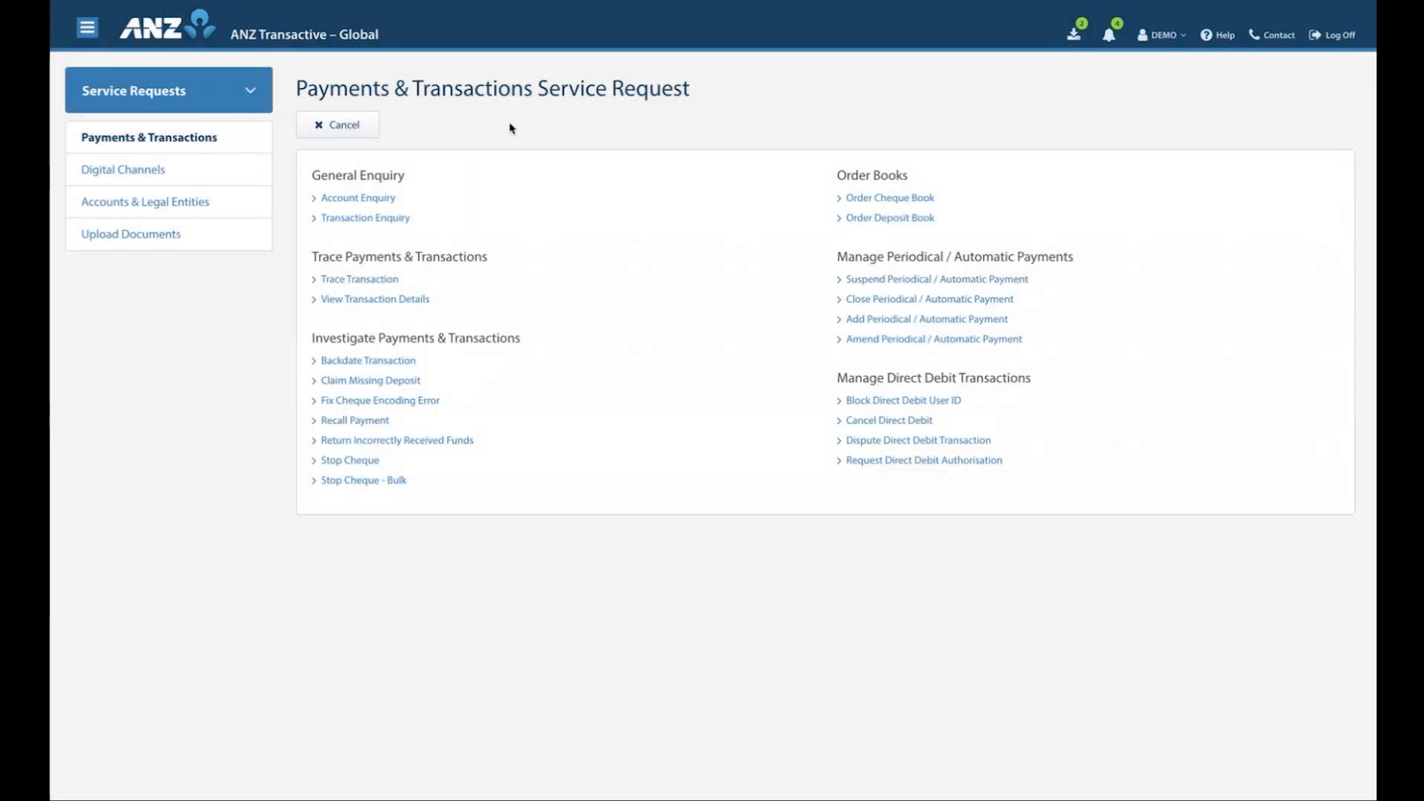
left_click(354, 219)
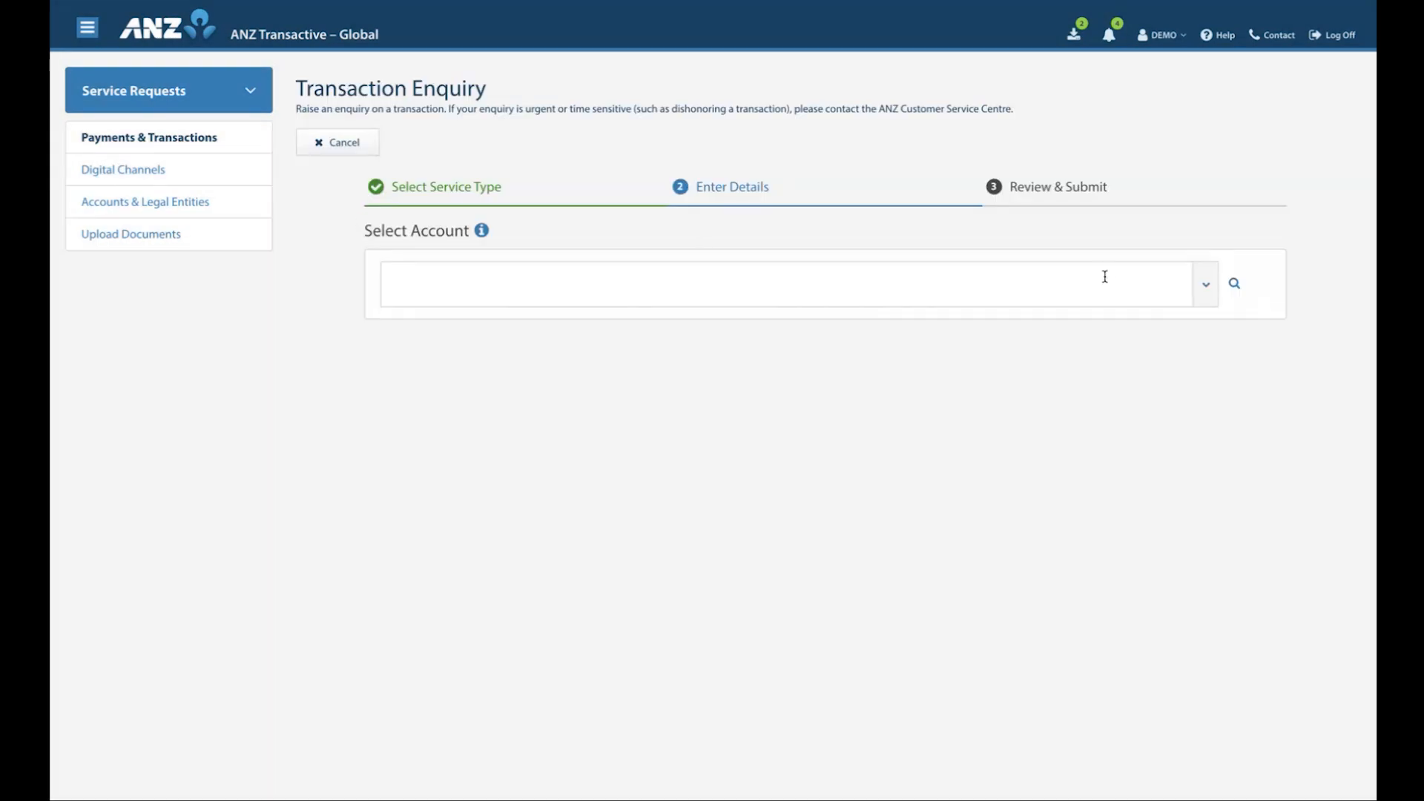
left_click(1205, 286)
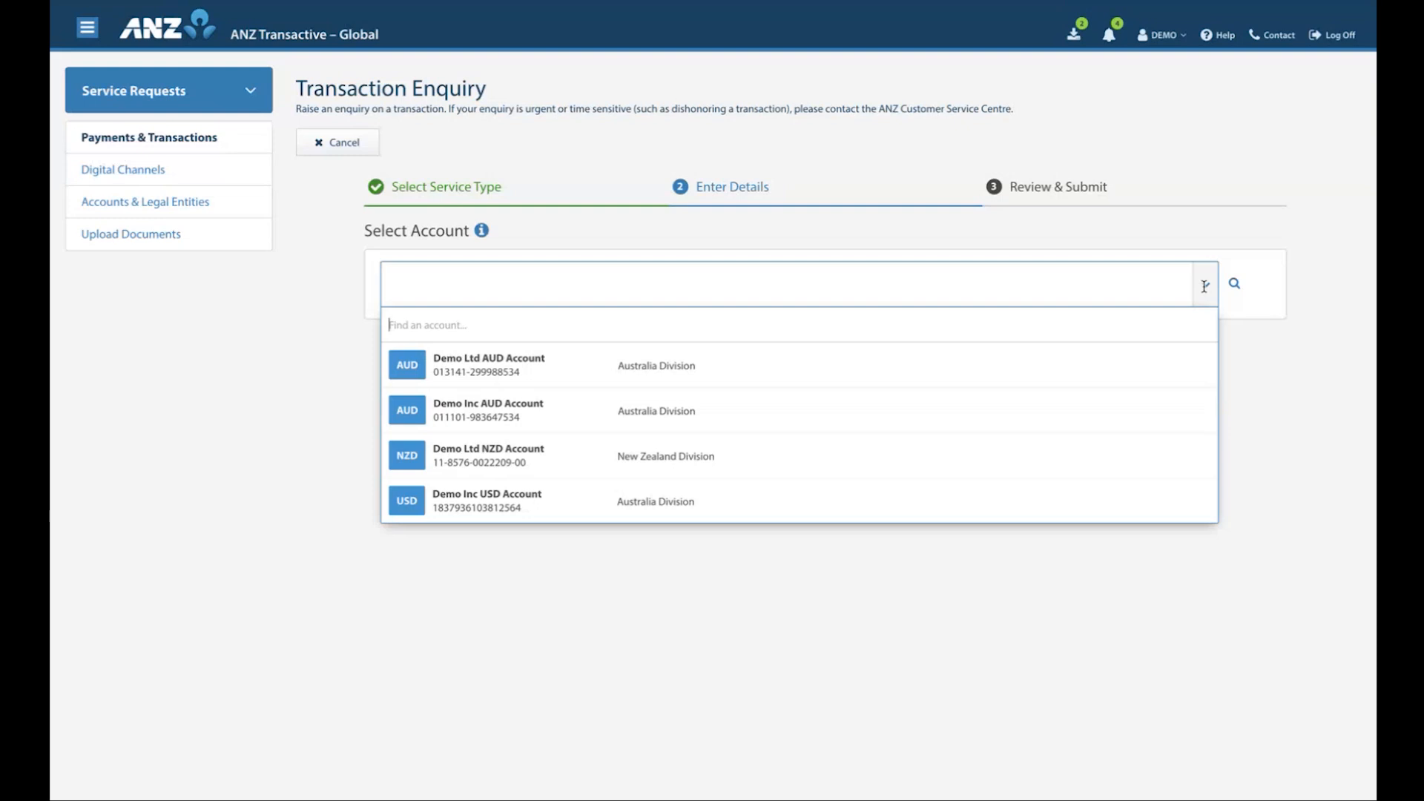
left_click(588, 348)
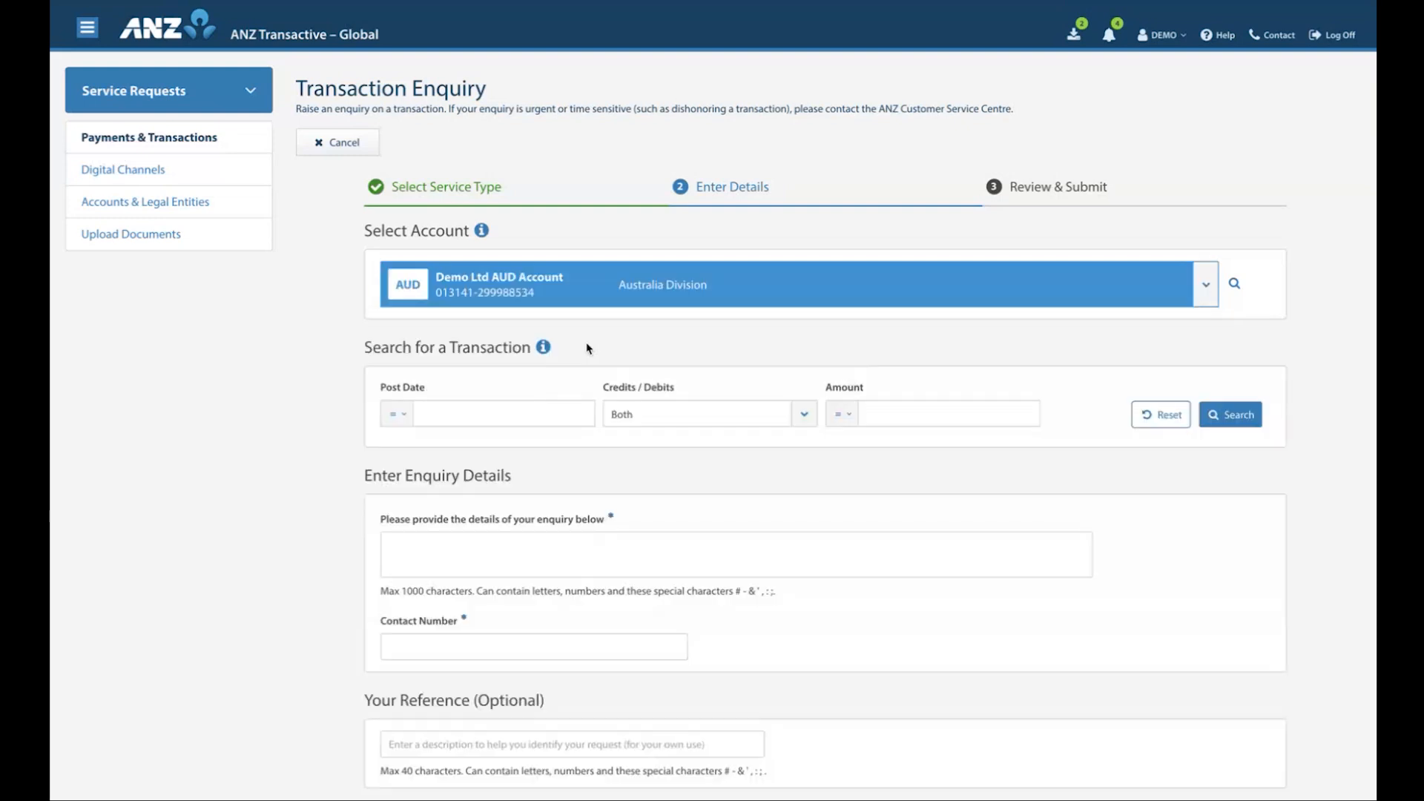
Search for the enquiry's transaction using the post date range 01/04/2025 to 30/04/2025
left_click(405, 421)
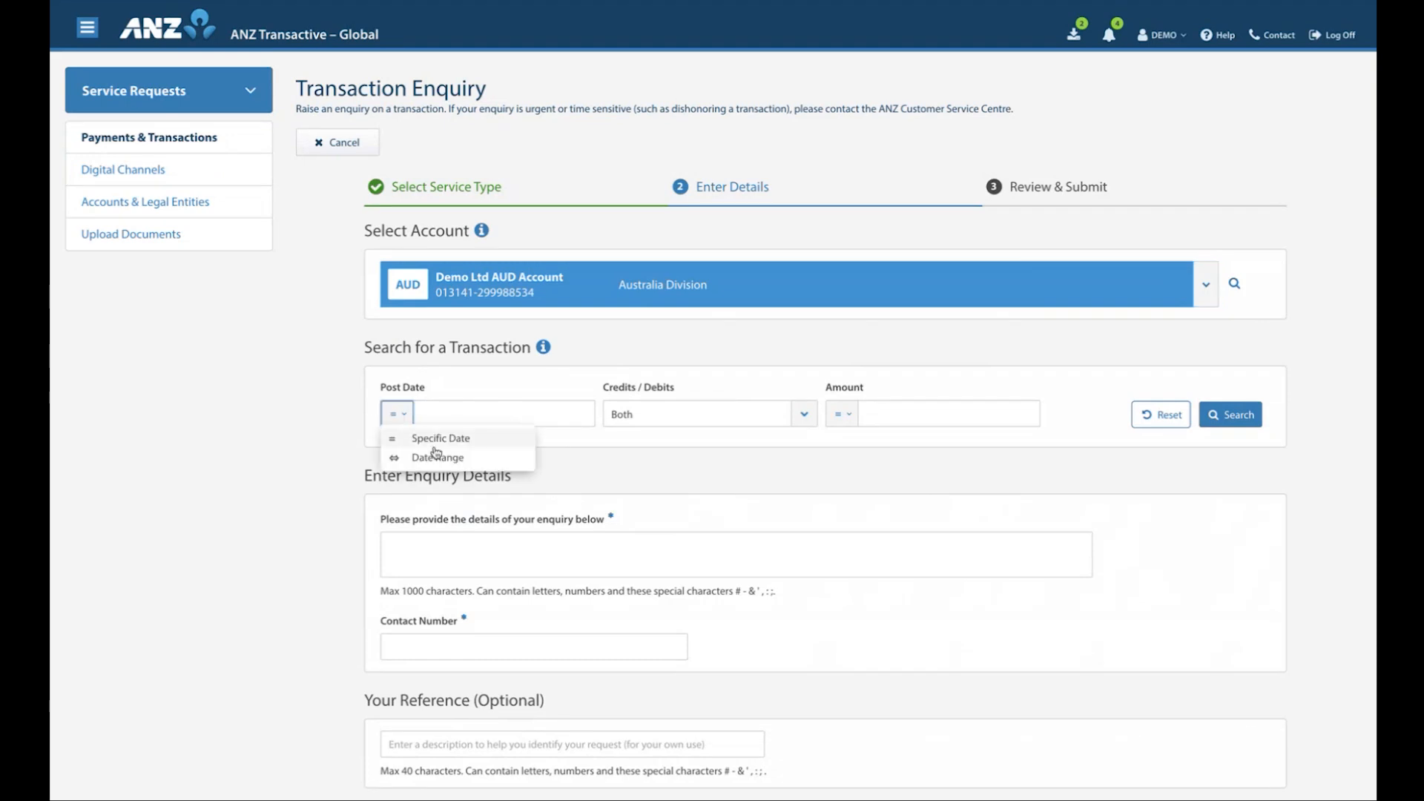
left_click(438, 456)
left_click(431, 485)
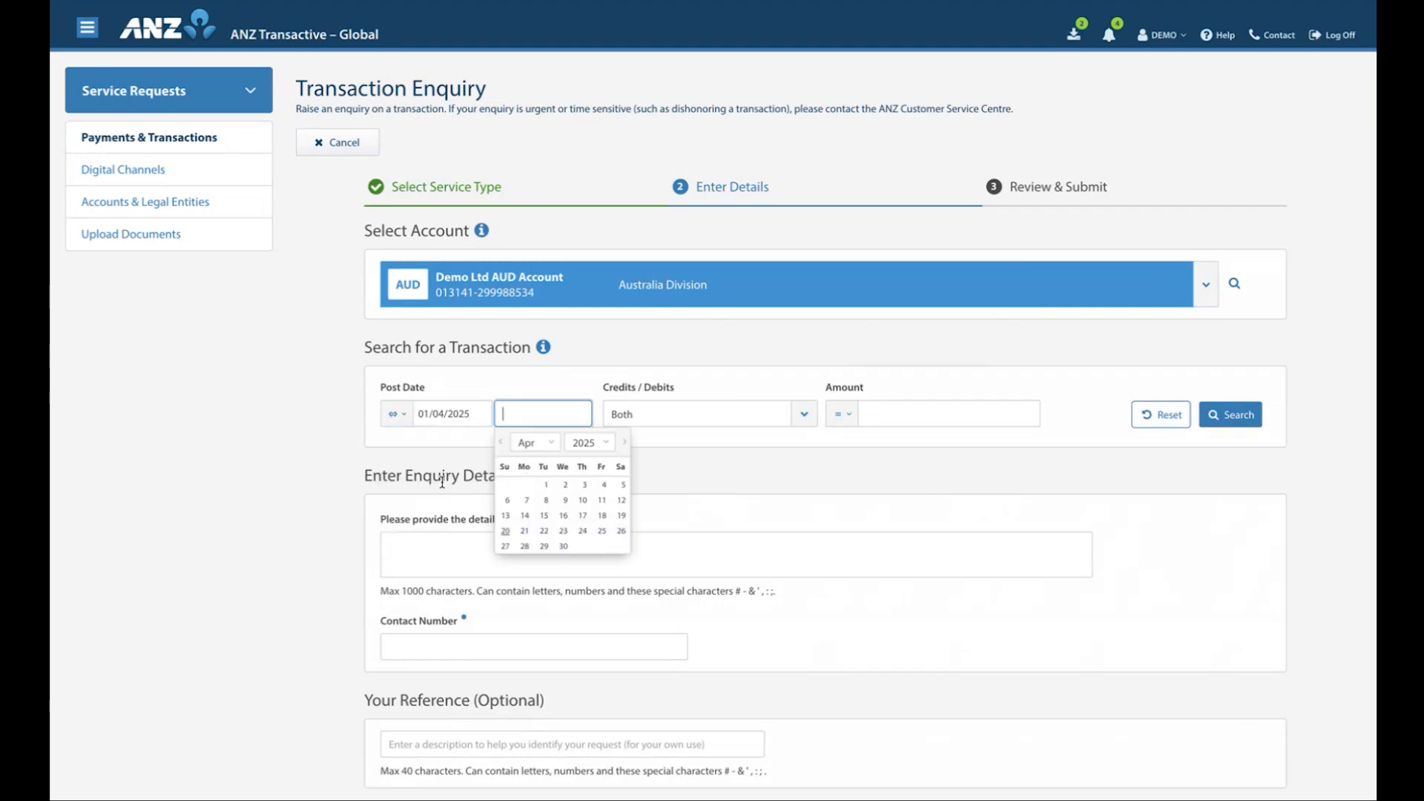
left_click(564, 547)
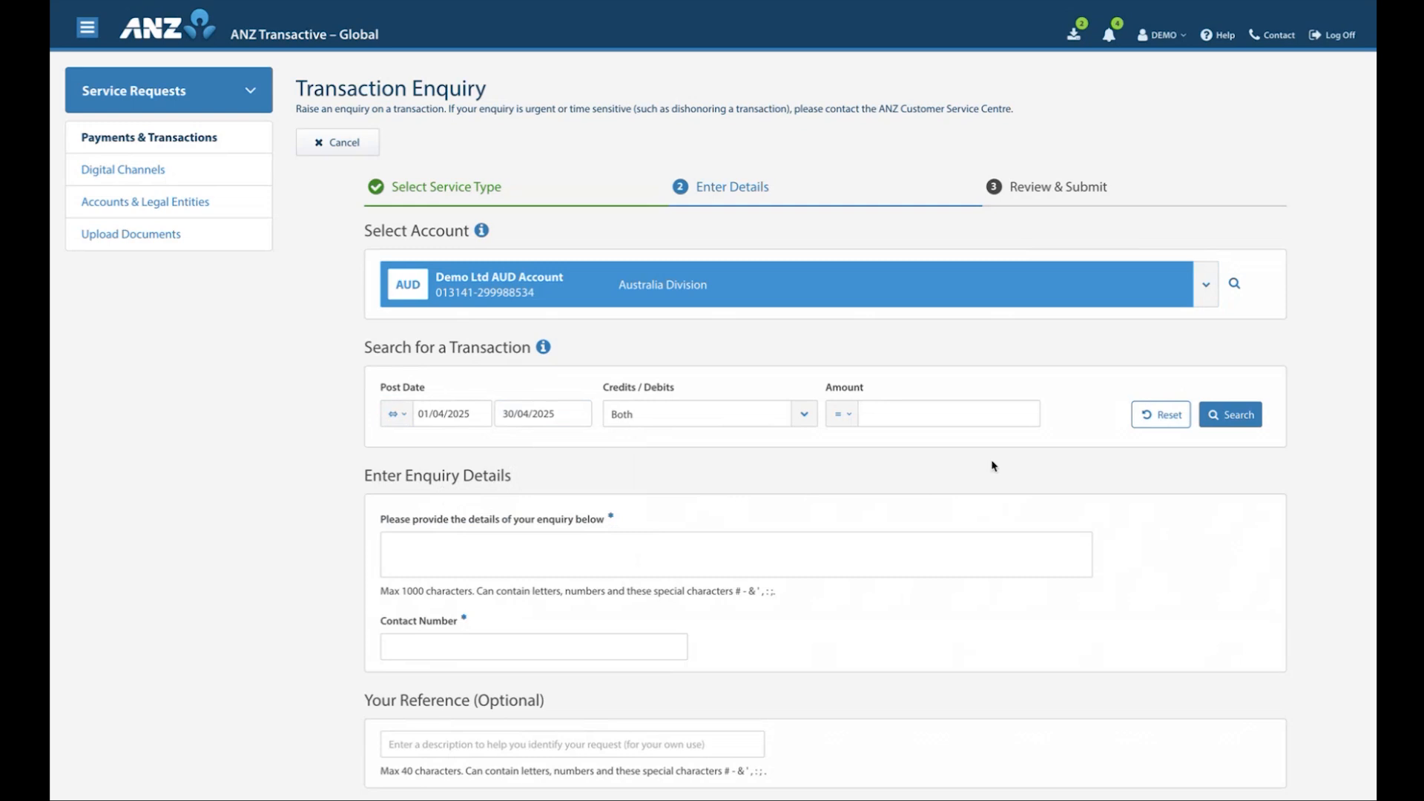
left_click(1240, 418)
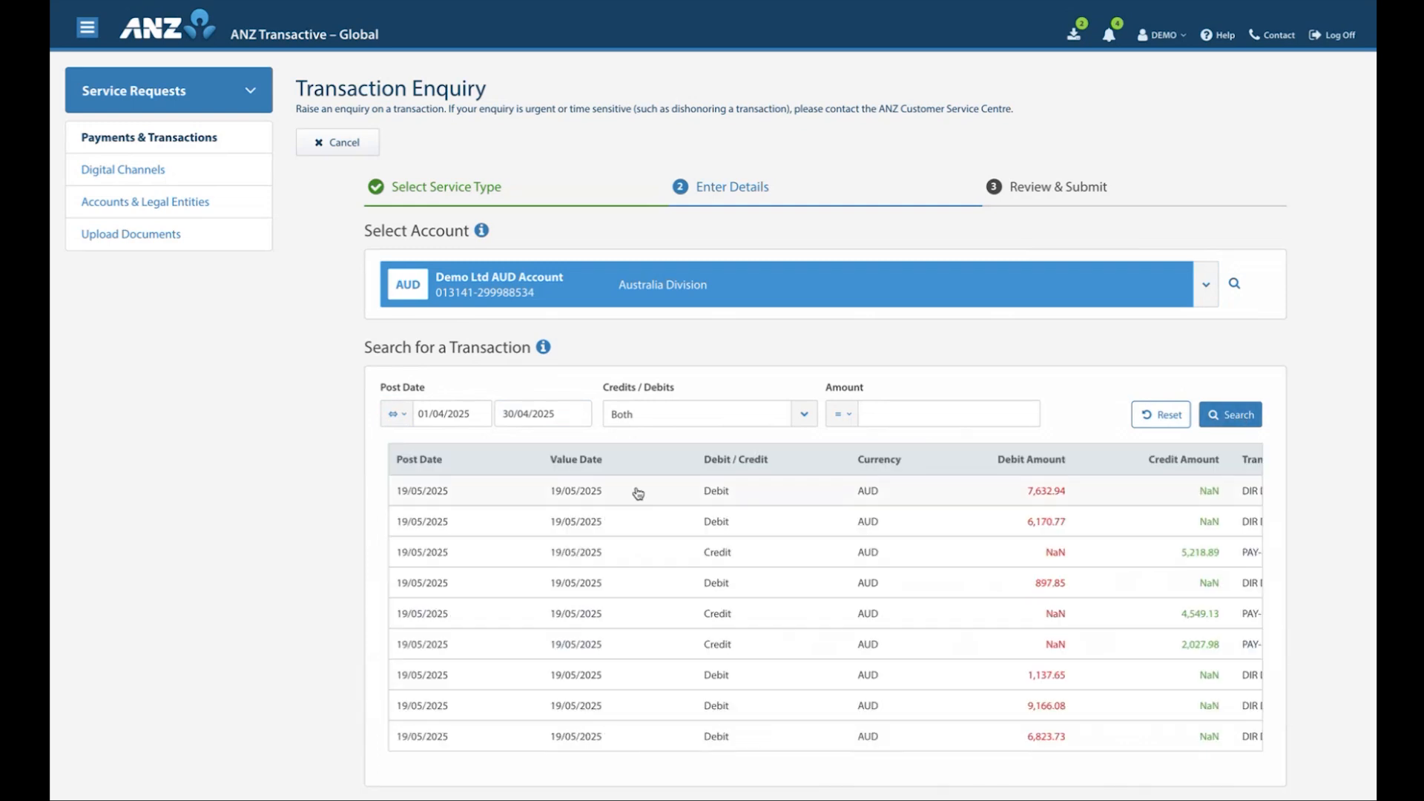
Select the 7,632.94 AUD debit transaction and enter "Trace details of transaction" as the enquiry details
scroll(623, 494, "down", 1)
scroll(627, 504, "up", 1)
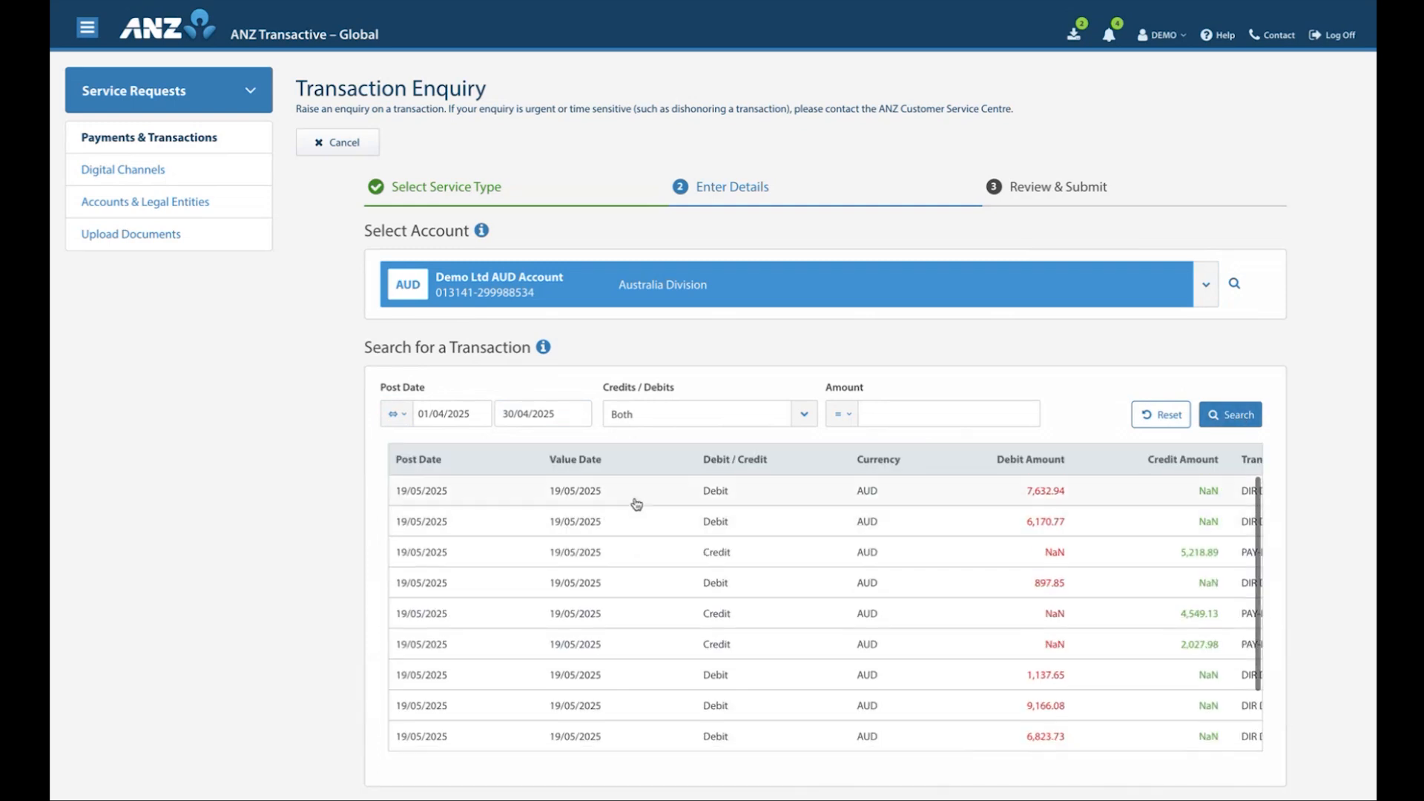
left_click(632, 498)
scroll(299, 577, "down", 4)
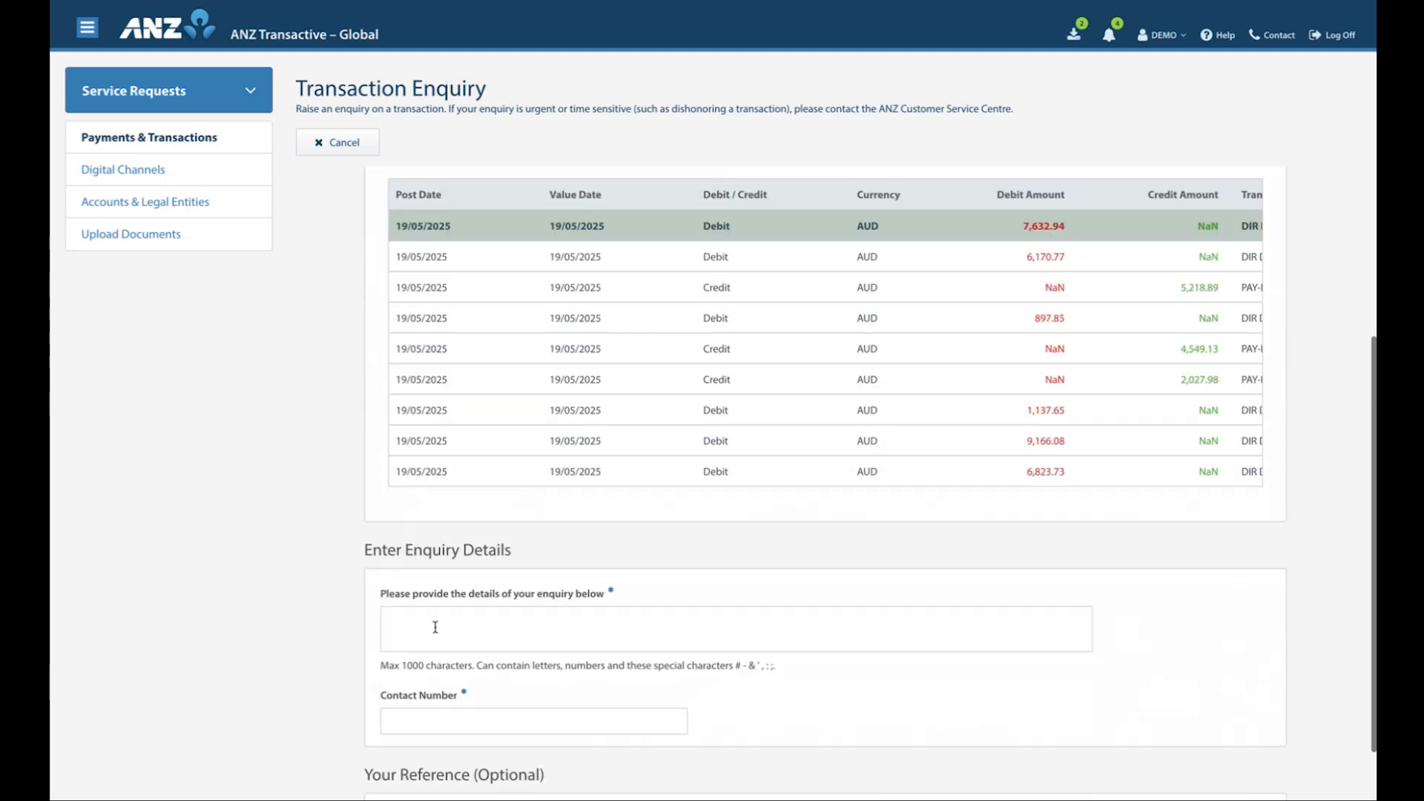
left_click(443, 627)
type("T")
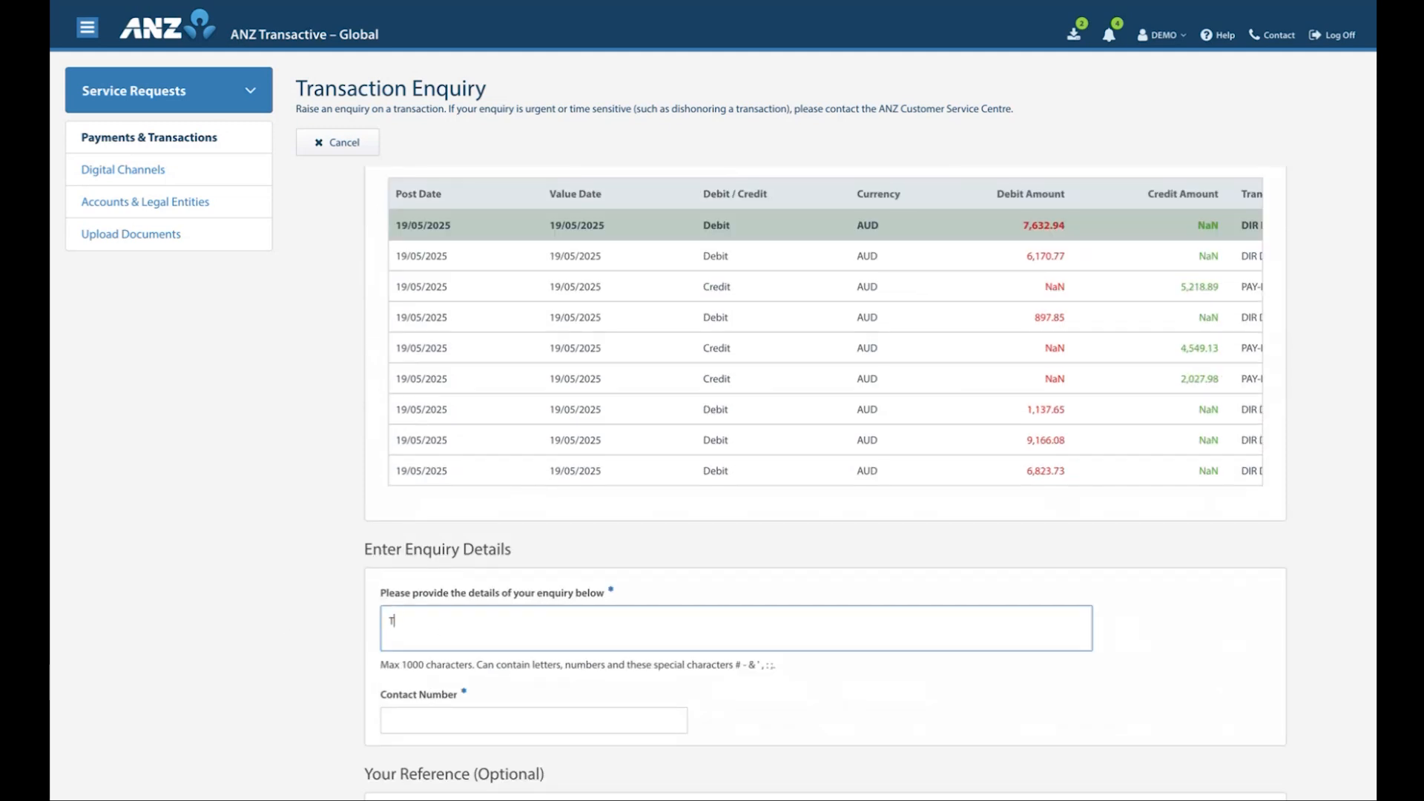
type("race details of transaction")
Fill in the contact number for the enquiry and enter "Trace 2" as the optional reference
left_click(453, 713)
type("0499999999999")
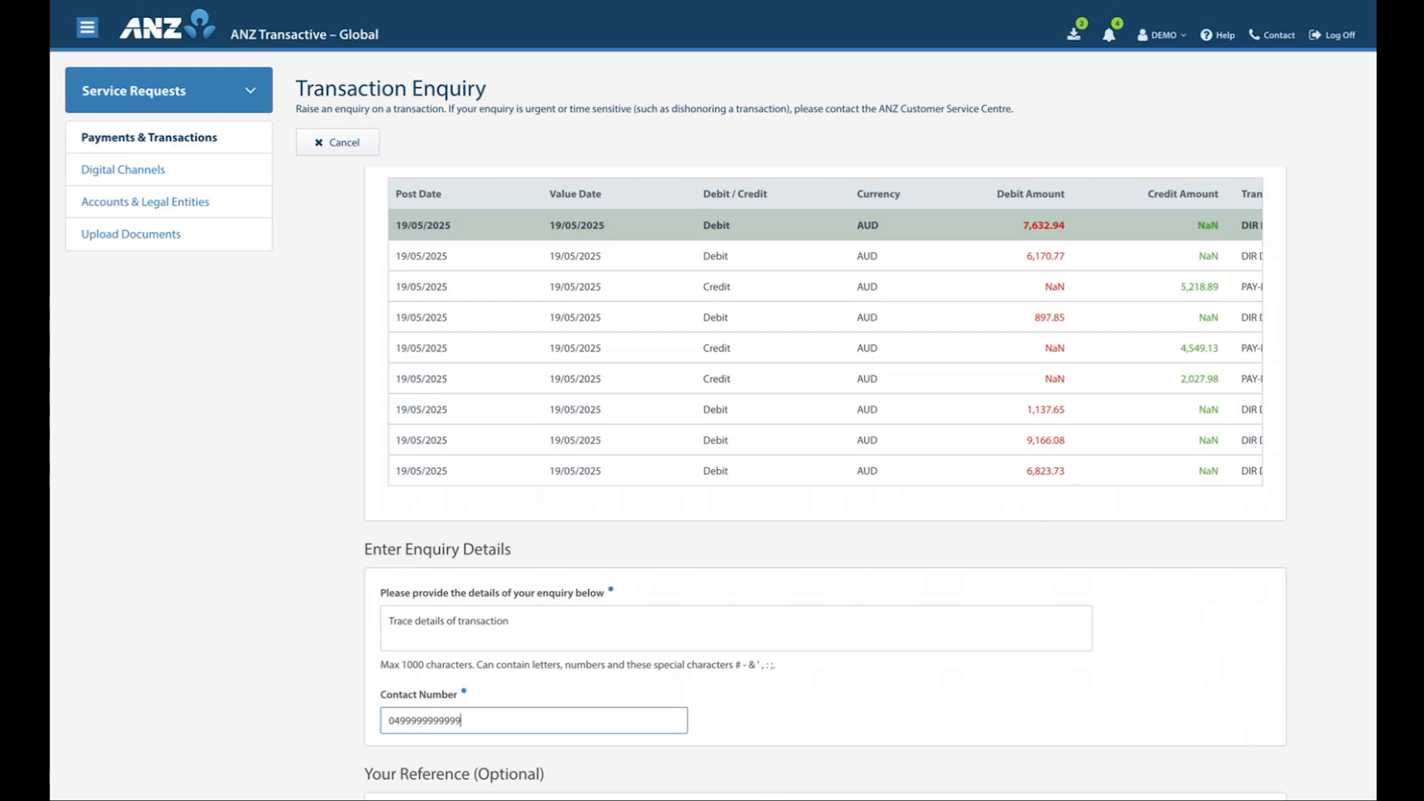
scroll(483, 703, "down", 2)
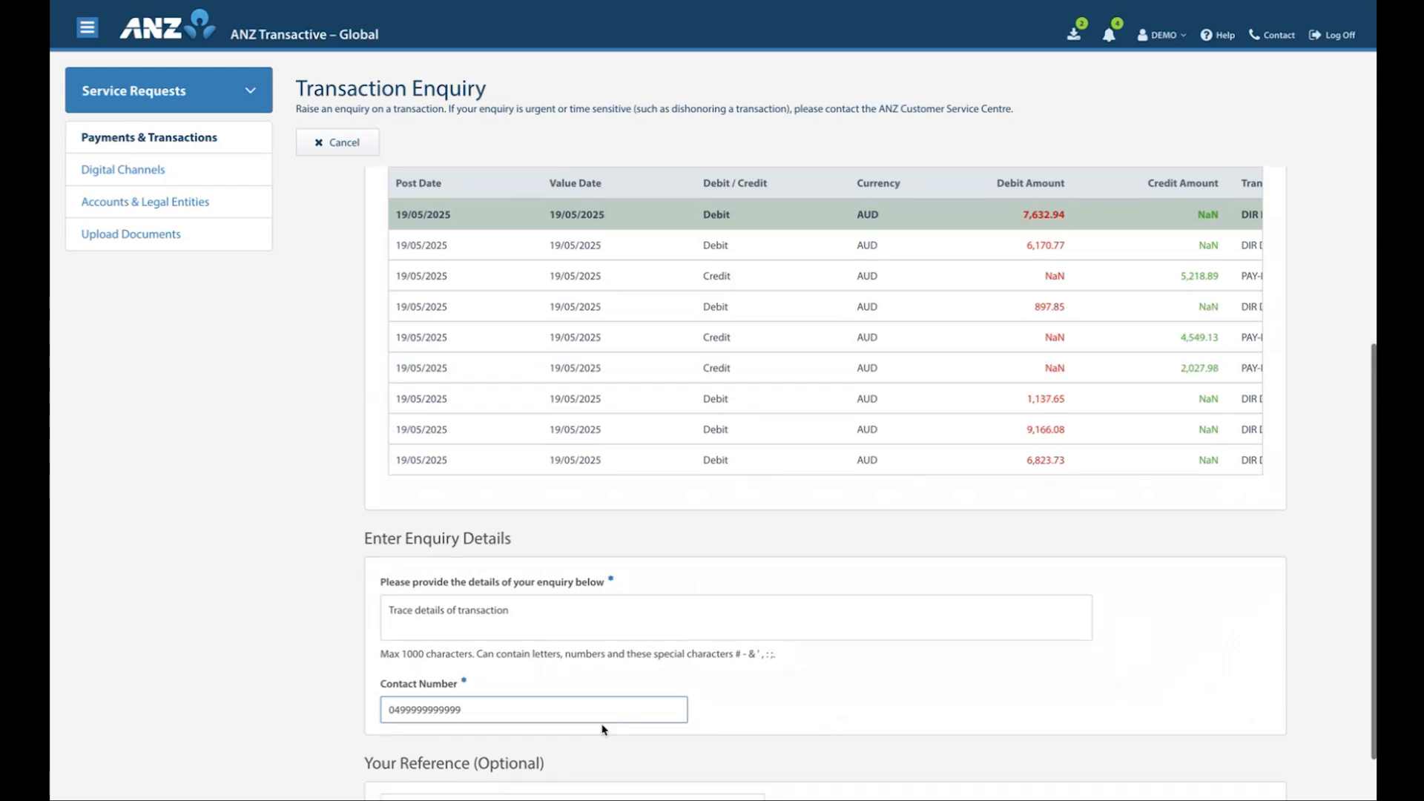
left_click(483, 702)
type("Trace 2")
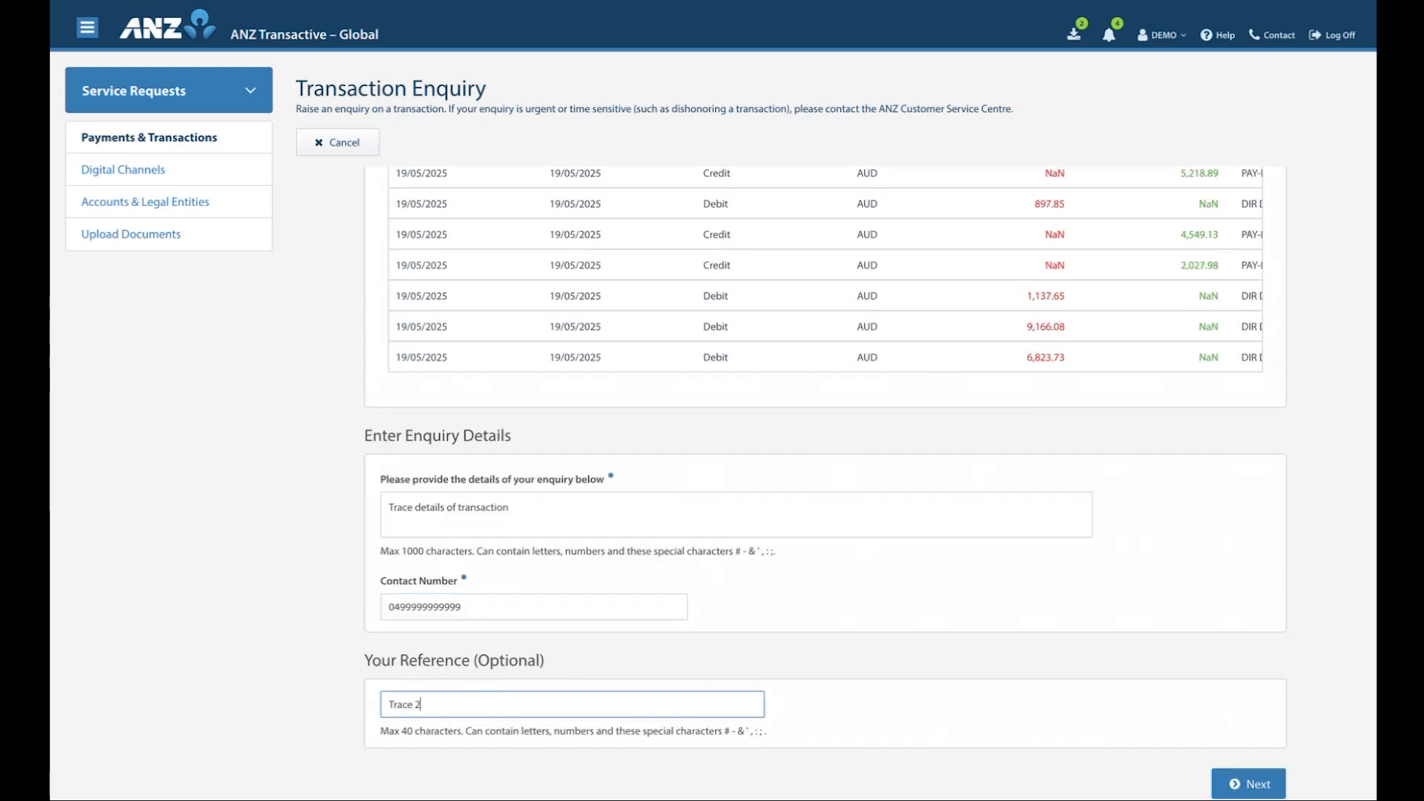
left_click(1077, 729)
Proceed to the review stage, submit the Transaction Enquiry request and return to the service request list
left_click(1247, 789)
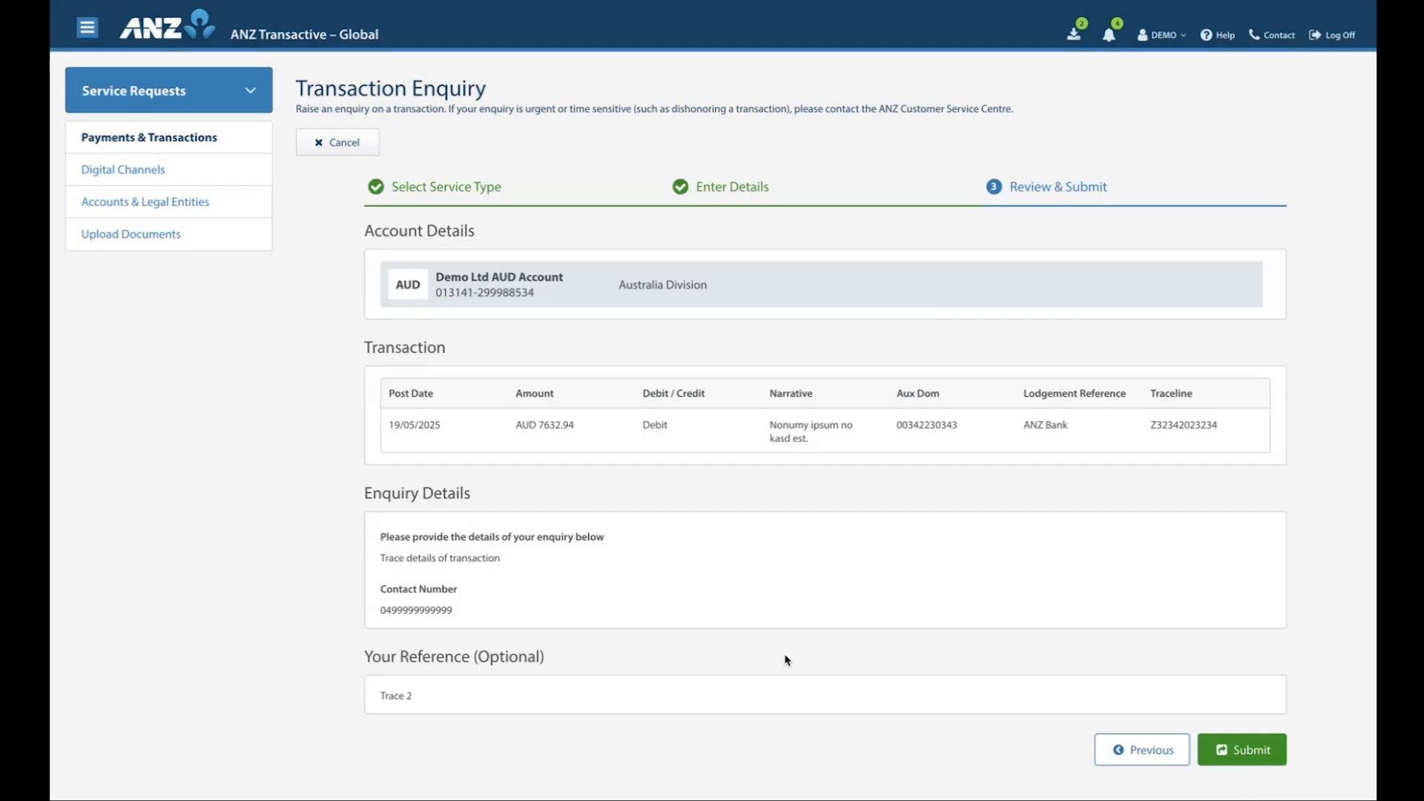
left_click(1231, 748)
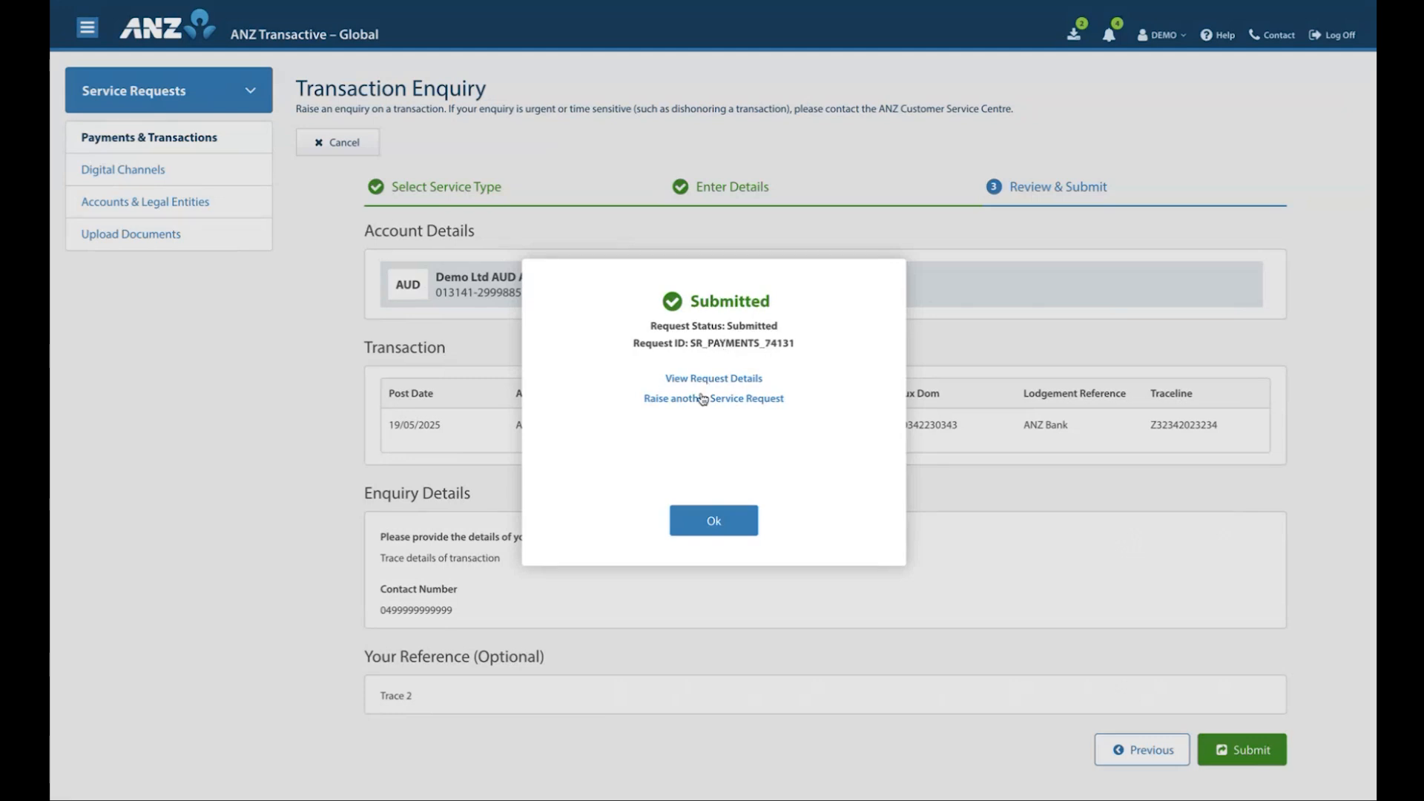
left_click(714, 521)
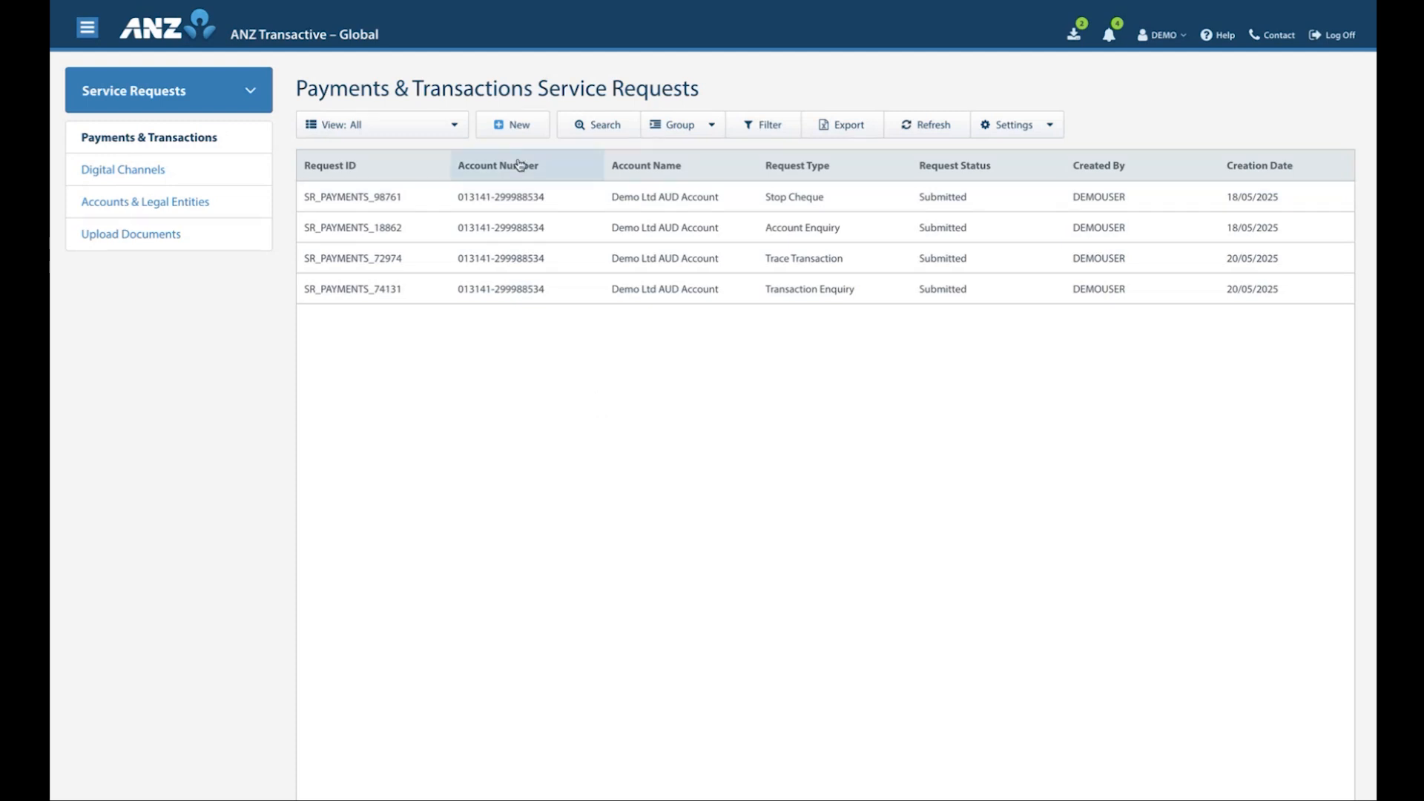
Start a new Claim Missing Deposit service request and select the Demo Ltd AUD Account
left_click(515, 127)
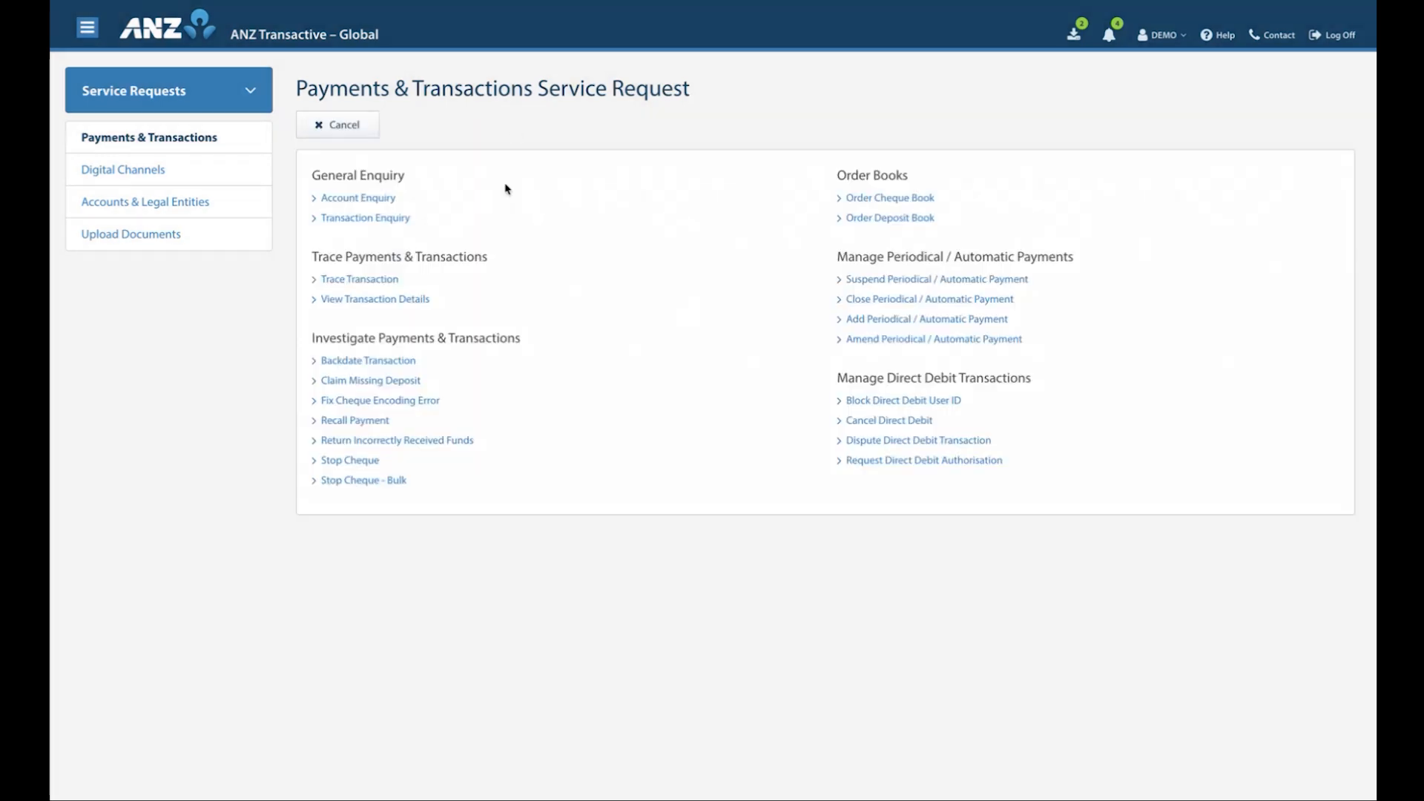
left_click(364, 381)
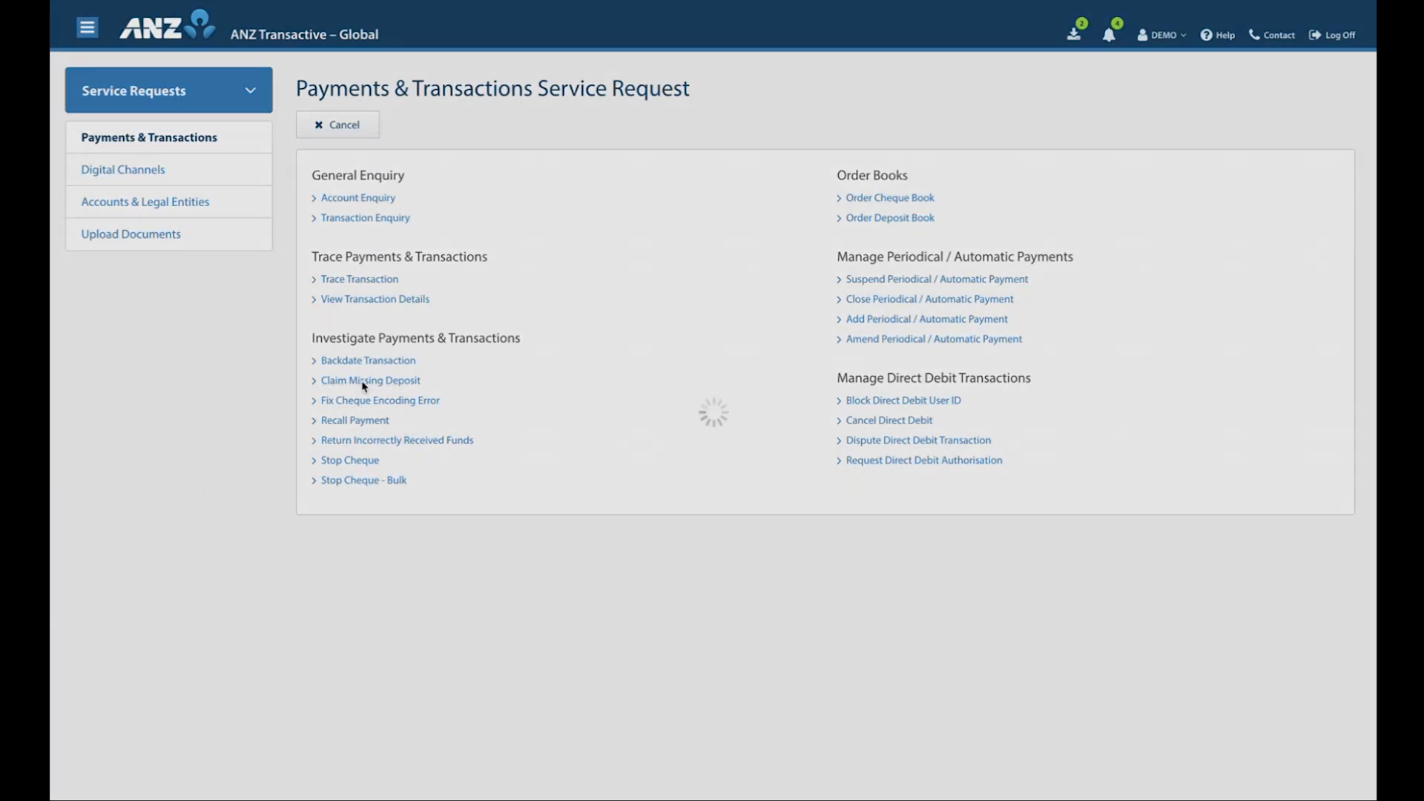
left_click(1208, 288)
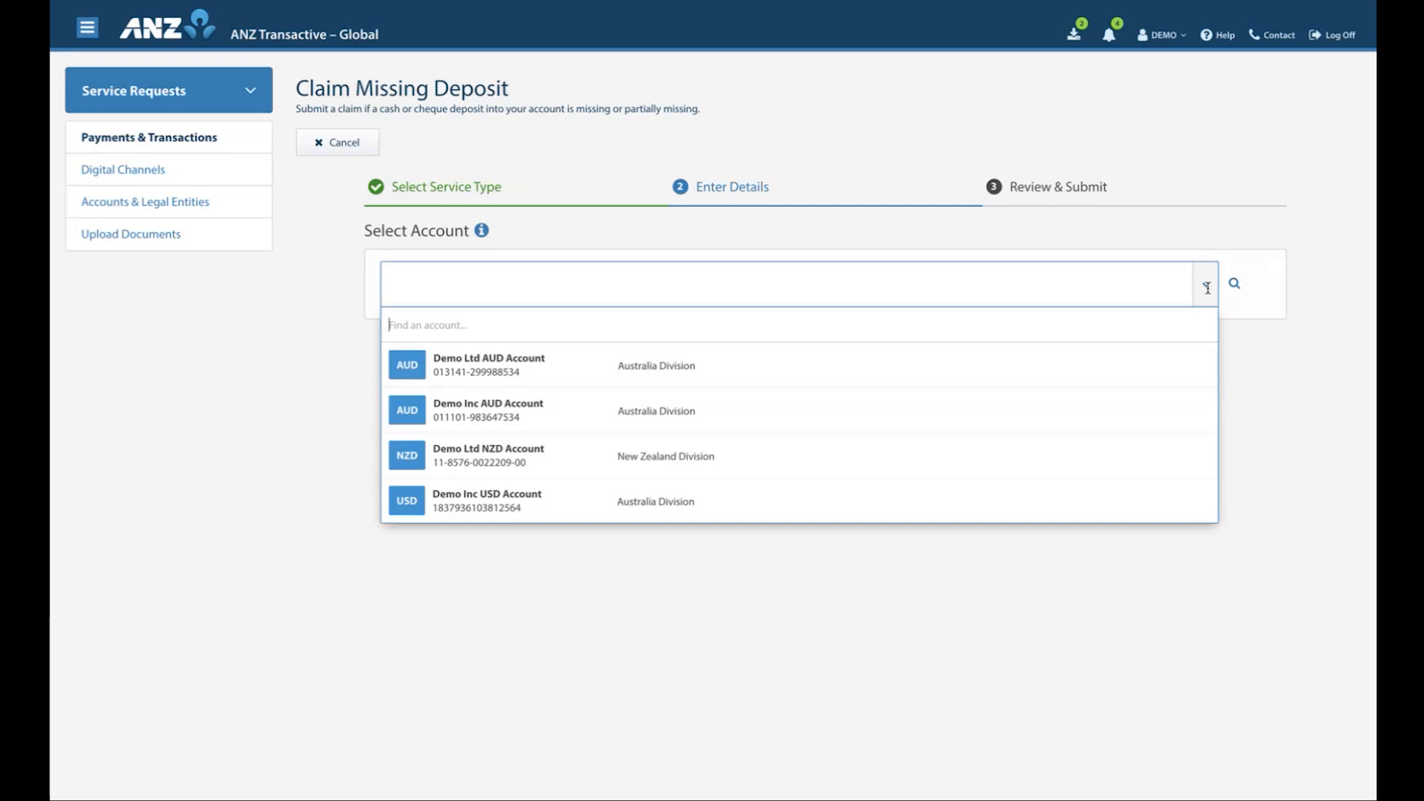
left_click(580, 369)
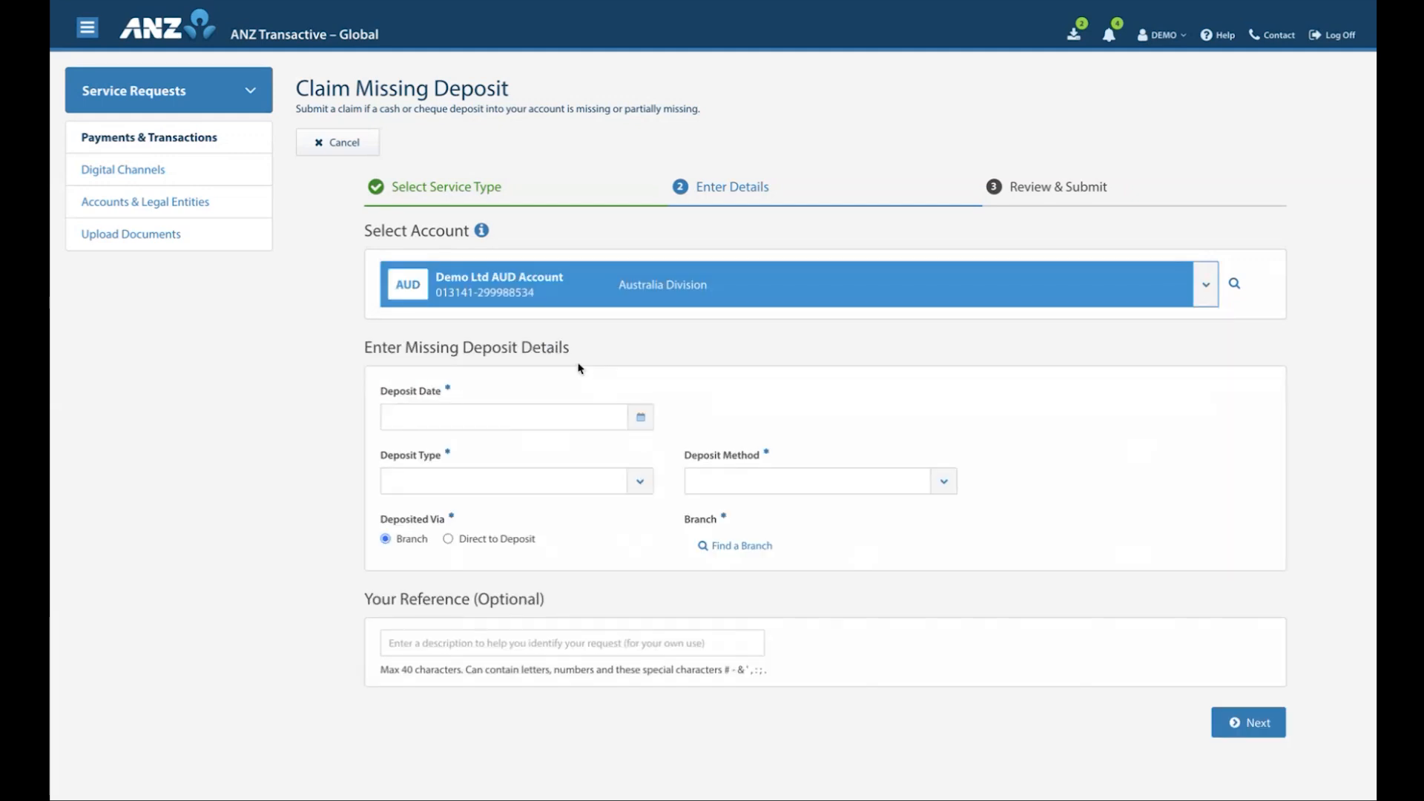
Set the missing deposit's date to 13/05/2025, its type to Cash and its method to Fast Deposit Bag
left_click(562, 413)
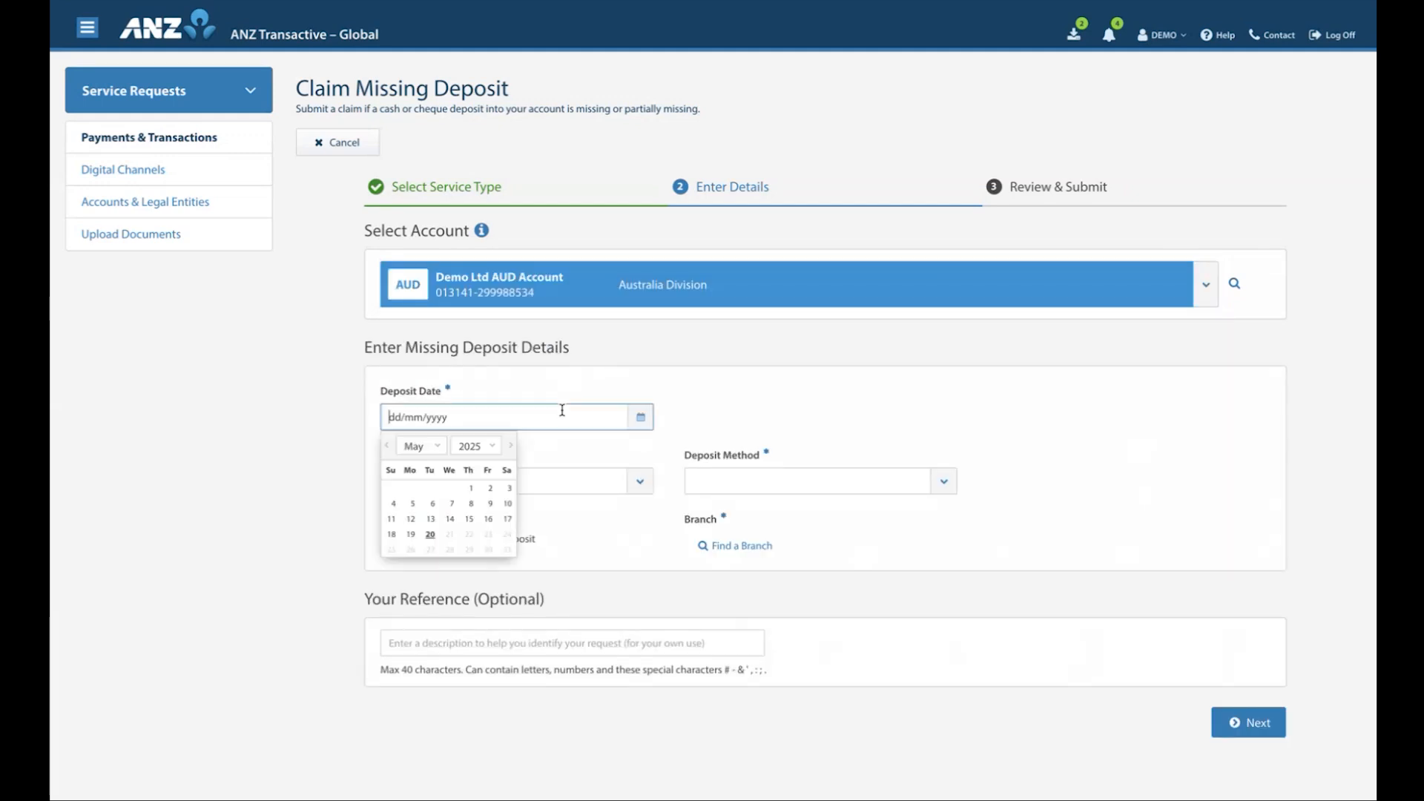
left_click(430, 519)
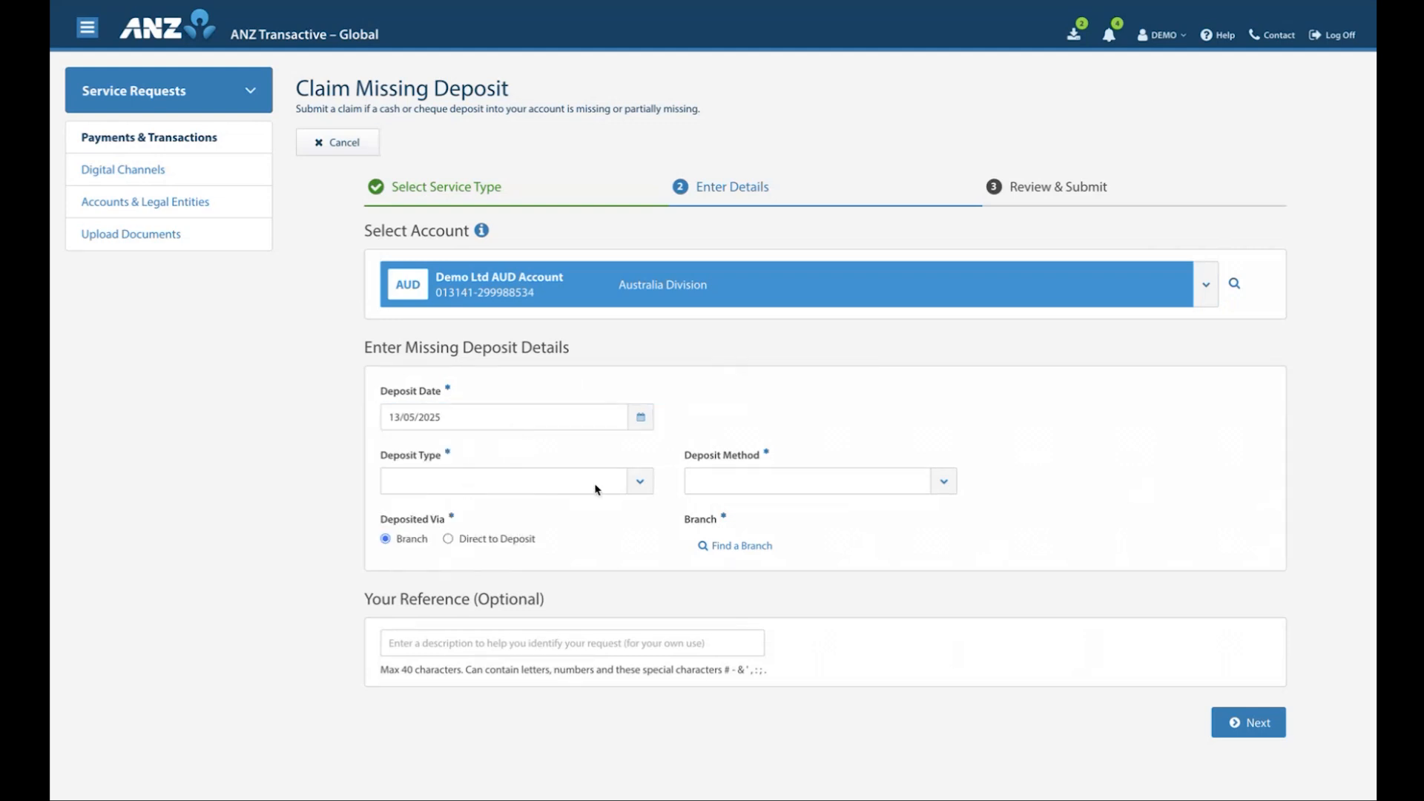
left_click(641, 483)
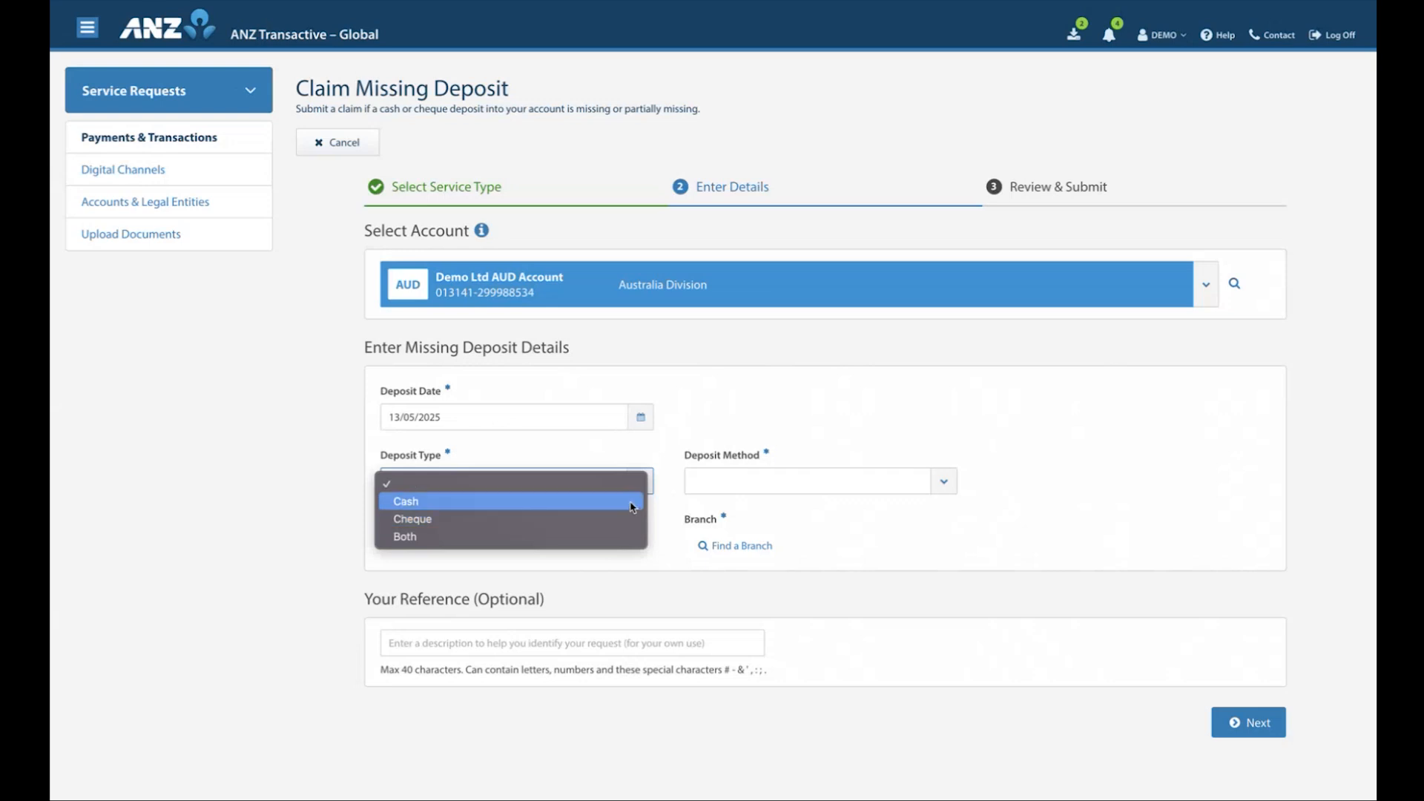
left_click(632, 504)
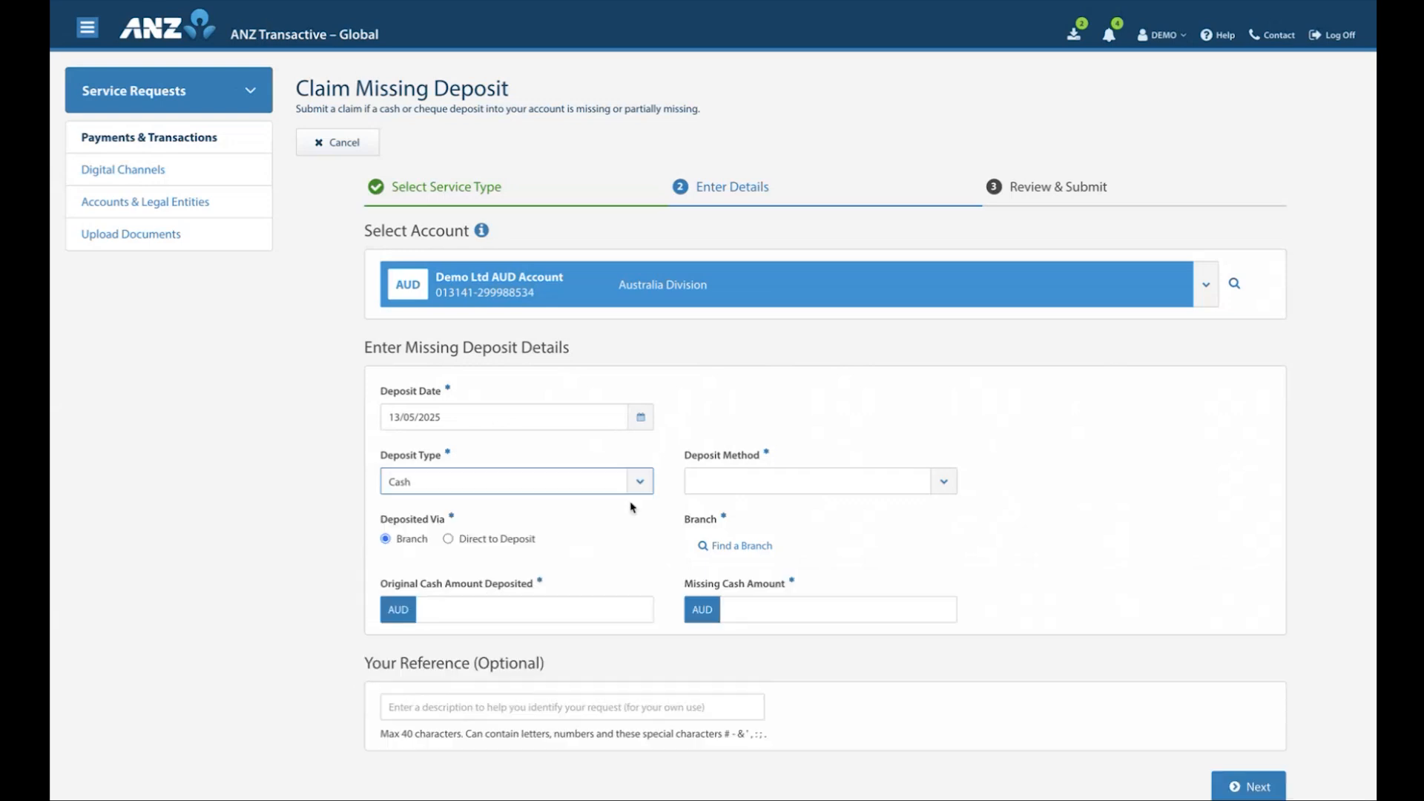
left_click(947, 486)
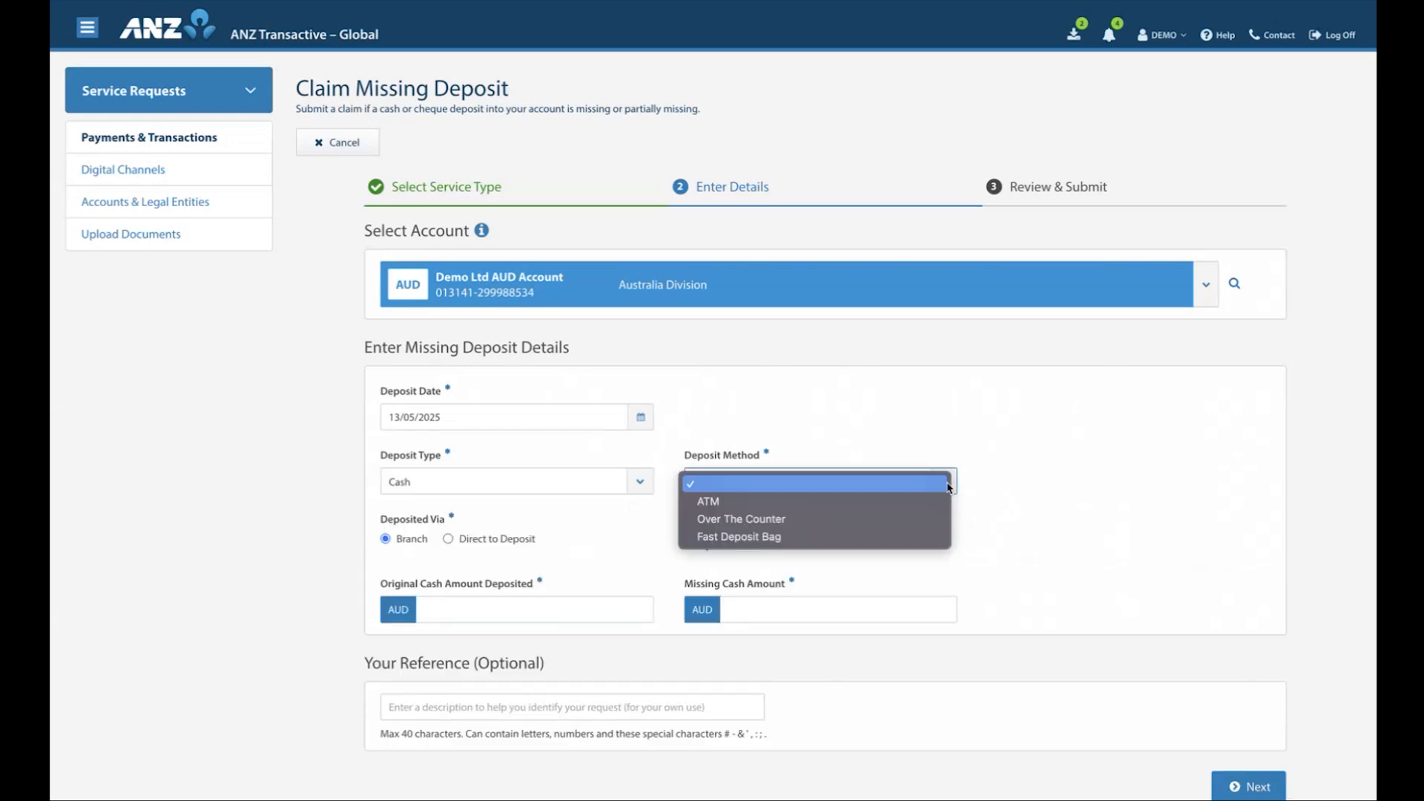
left_click(928, 537)
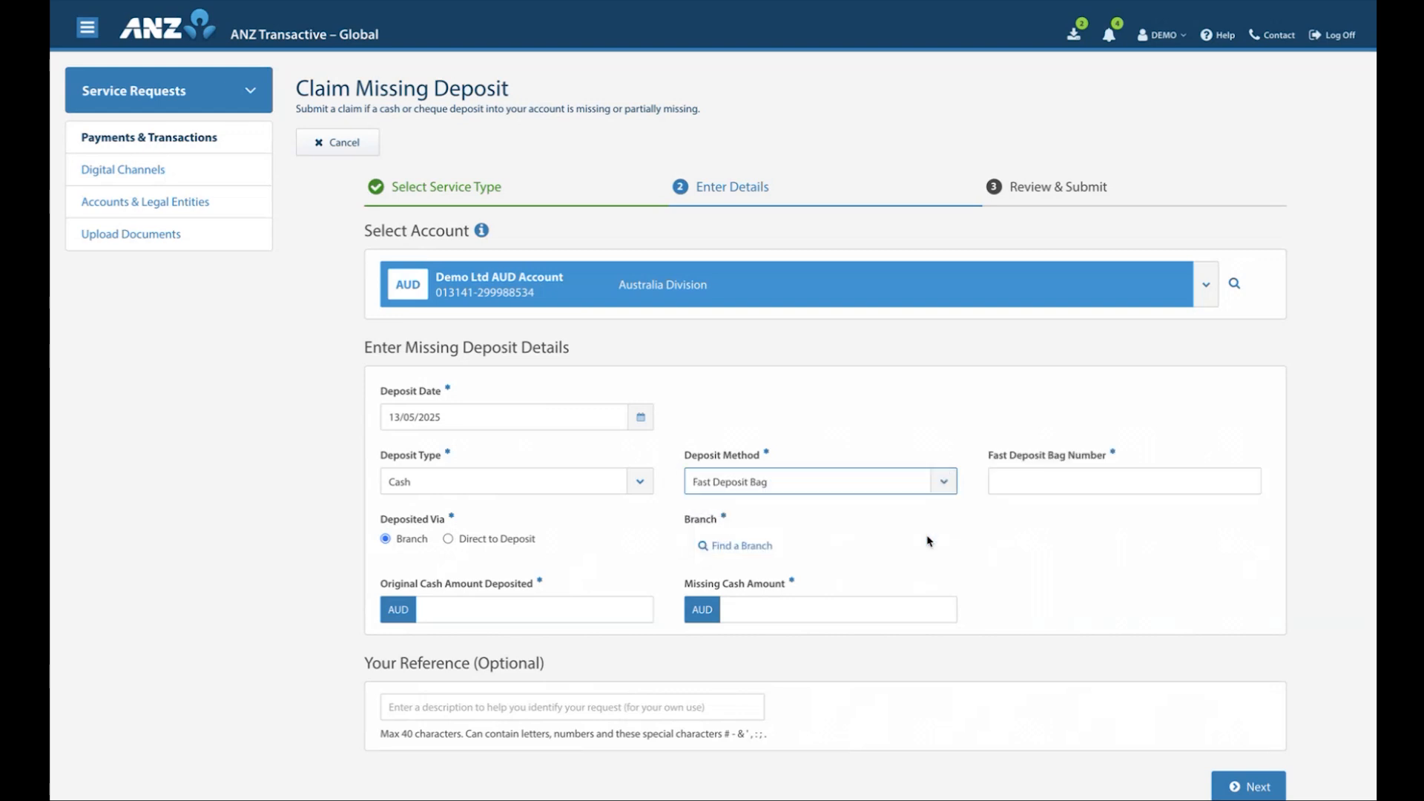
left_click(1009, 484)
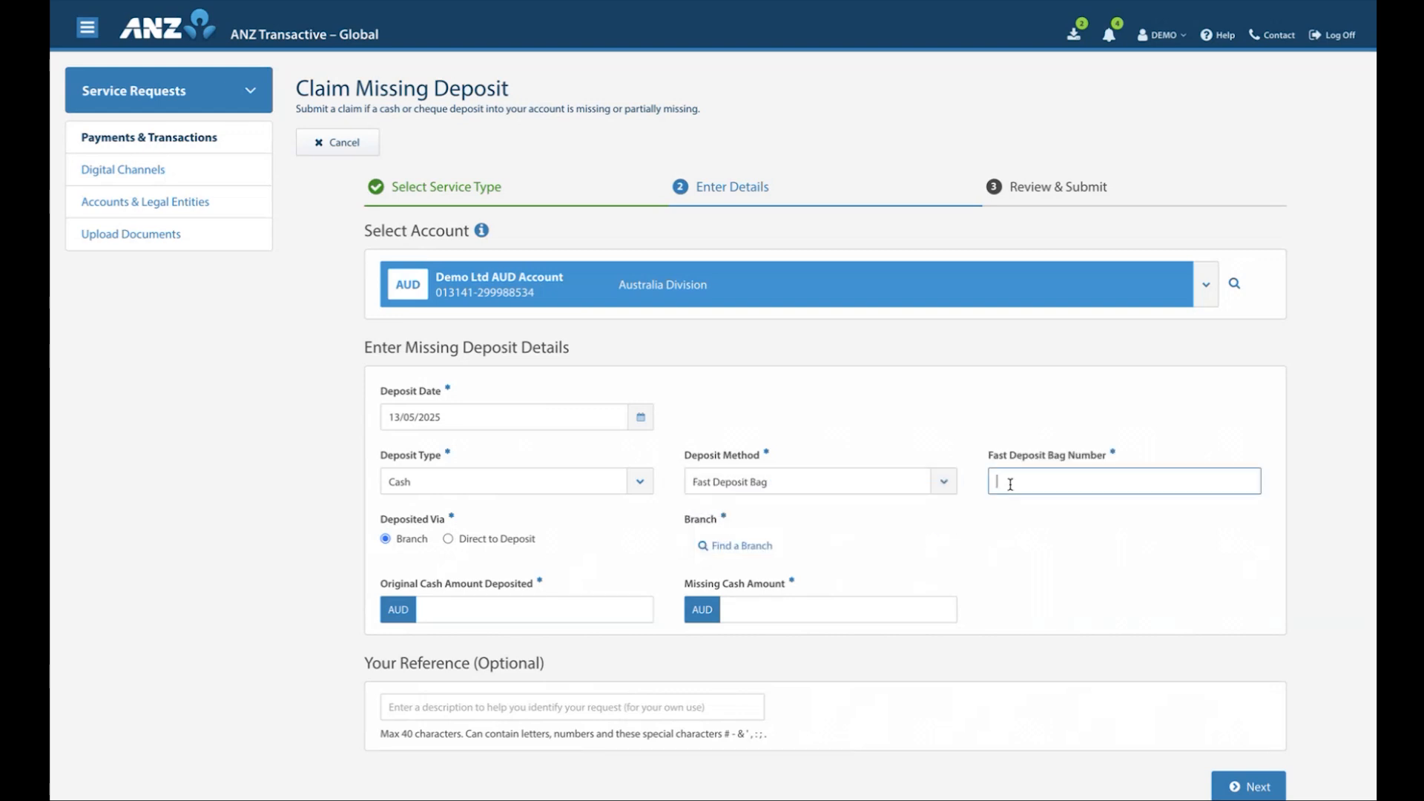
type("32111111111")
left_click(1014, 534)
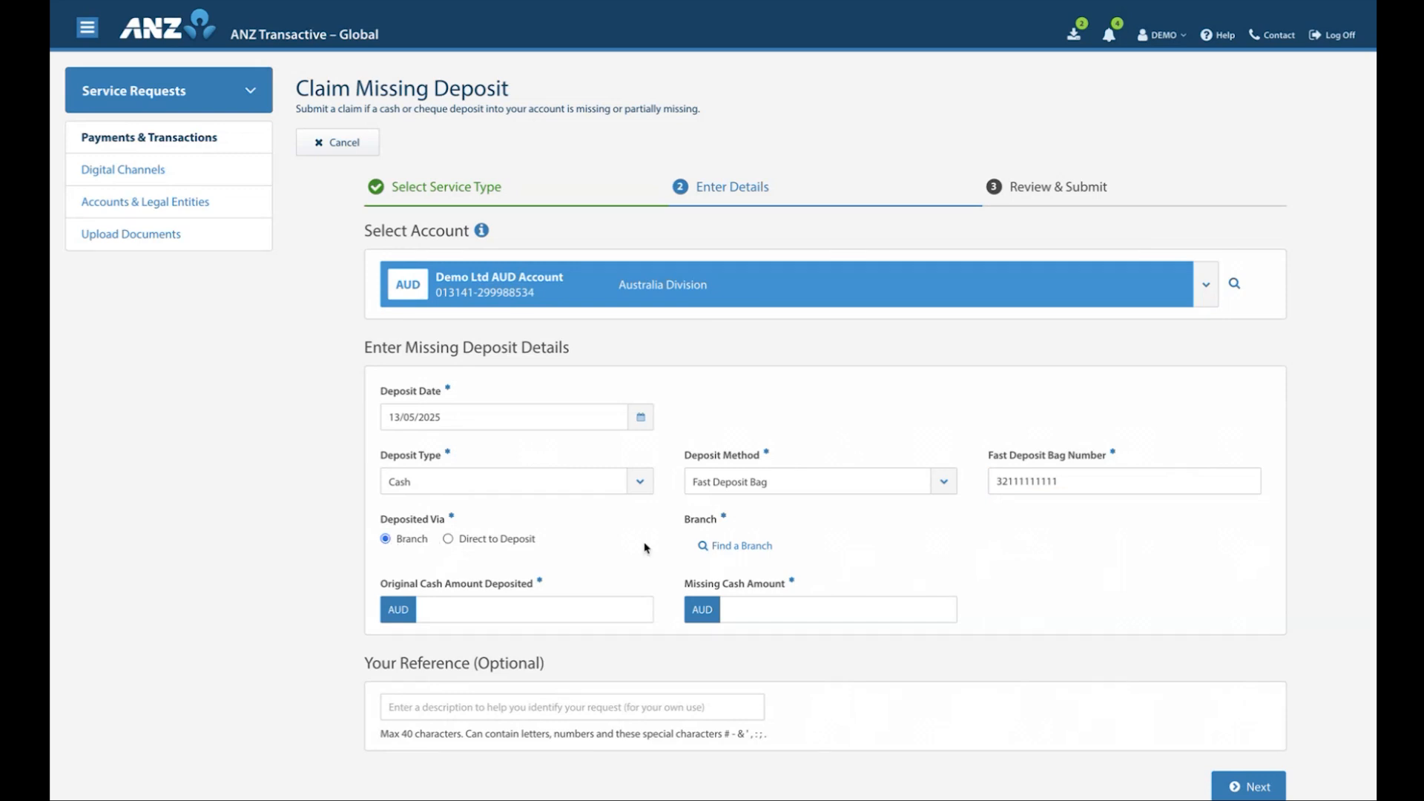
left_click(729, 547)
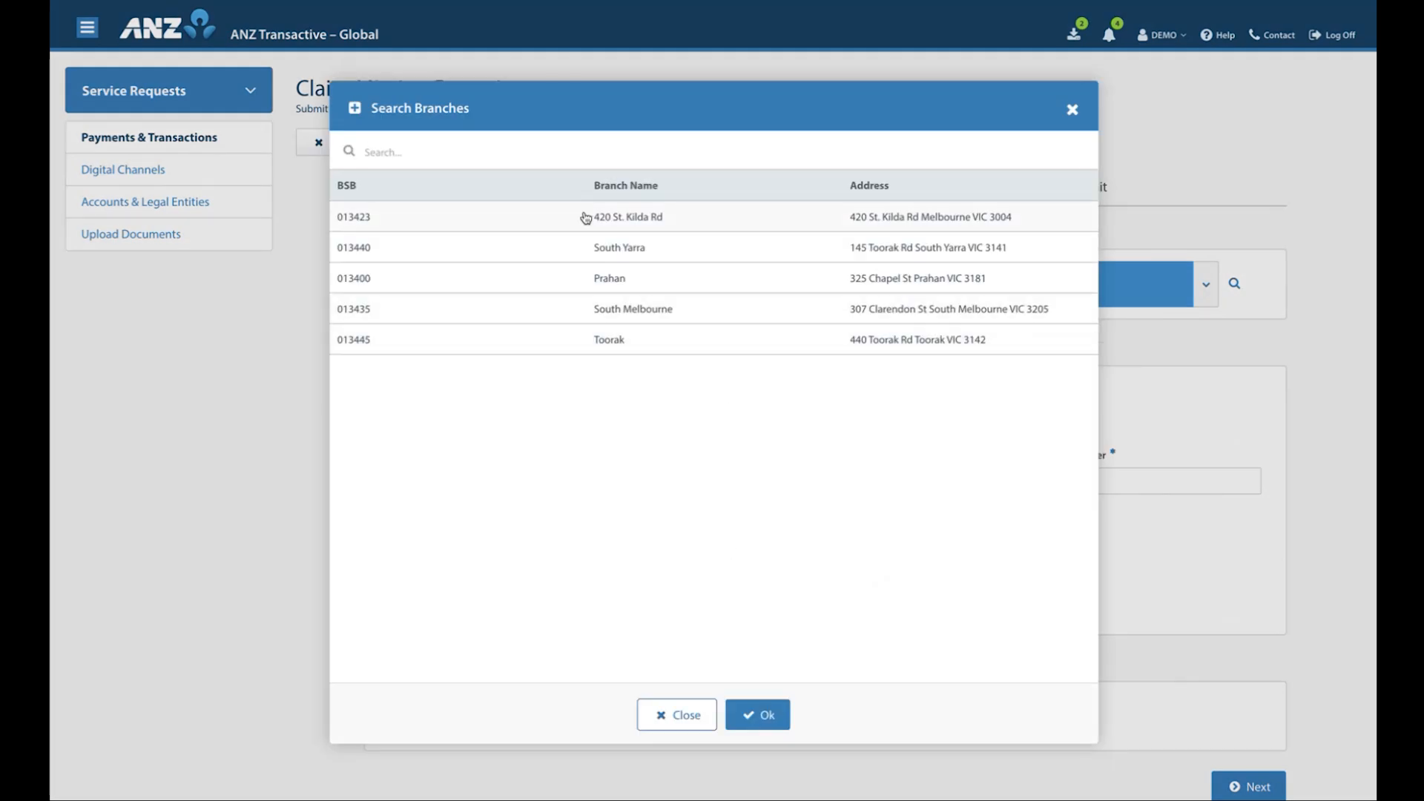
left_click(598, 284)
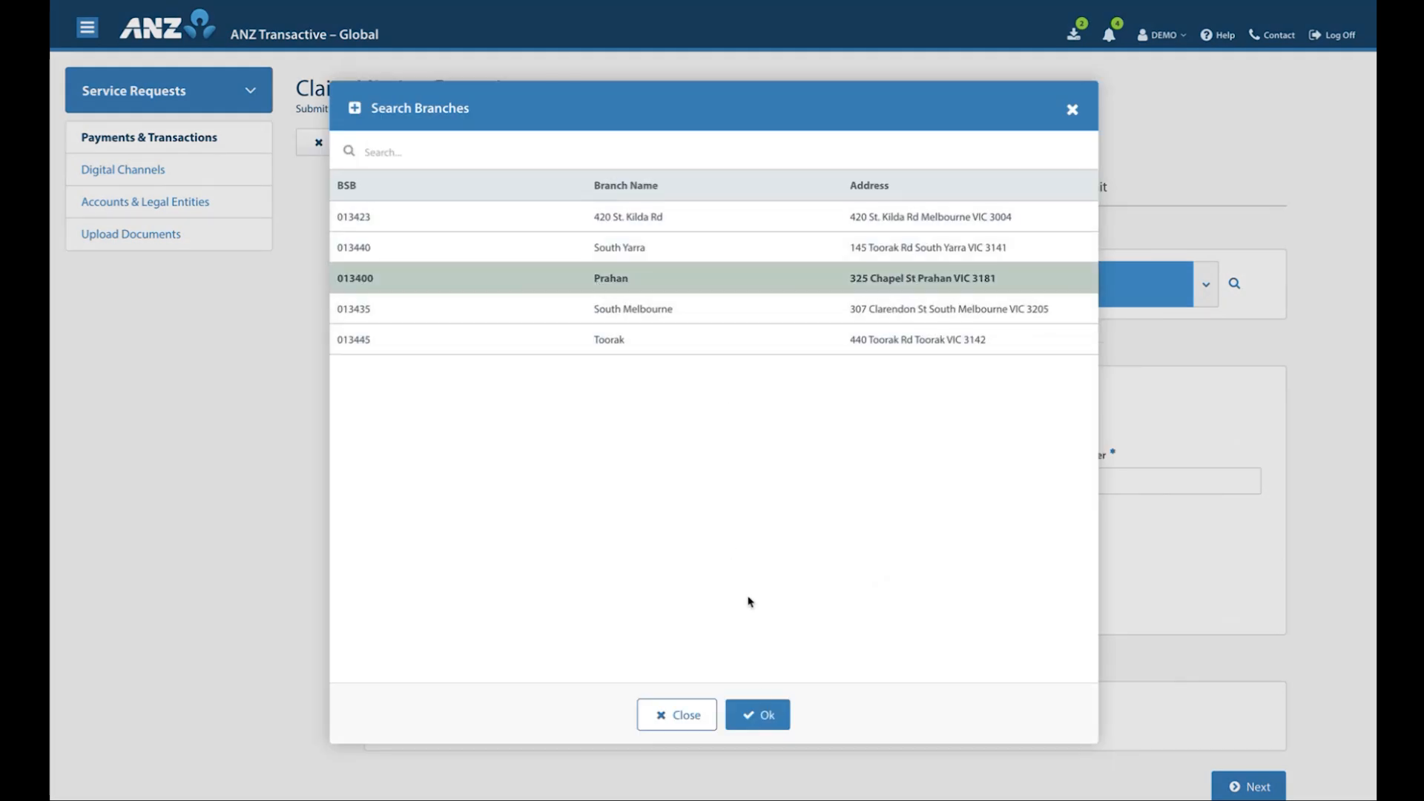
left_click(761, 710)
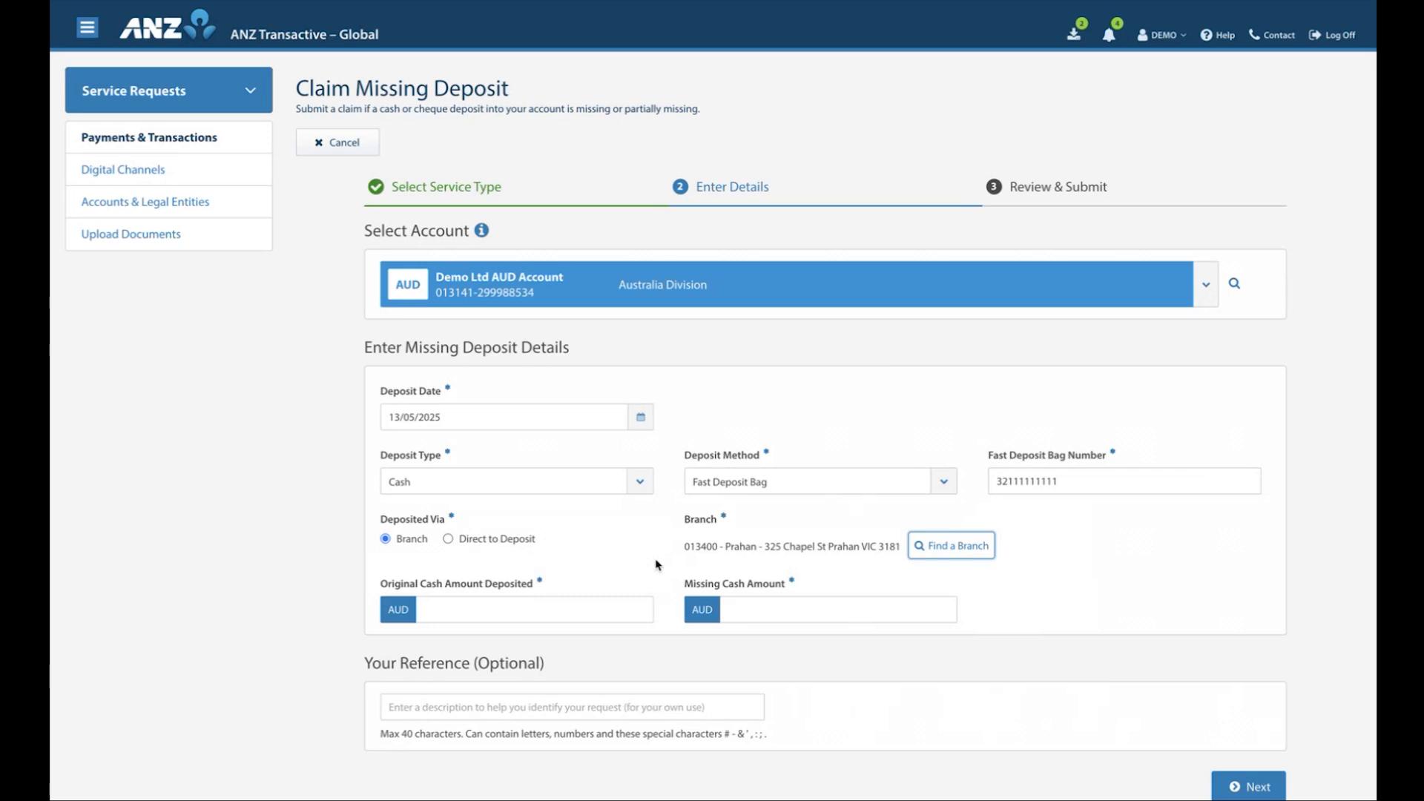
Enter AUD 1,000.00 as the original cash amount deposited and AUD 100.00 as the missing cash amount
left_click(518, 605)
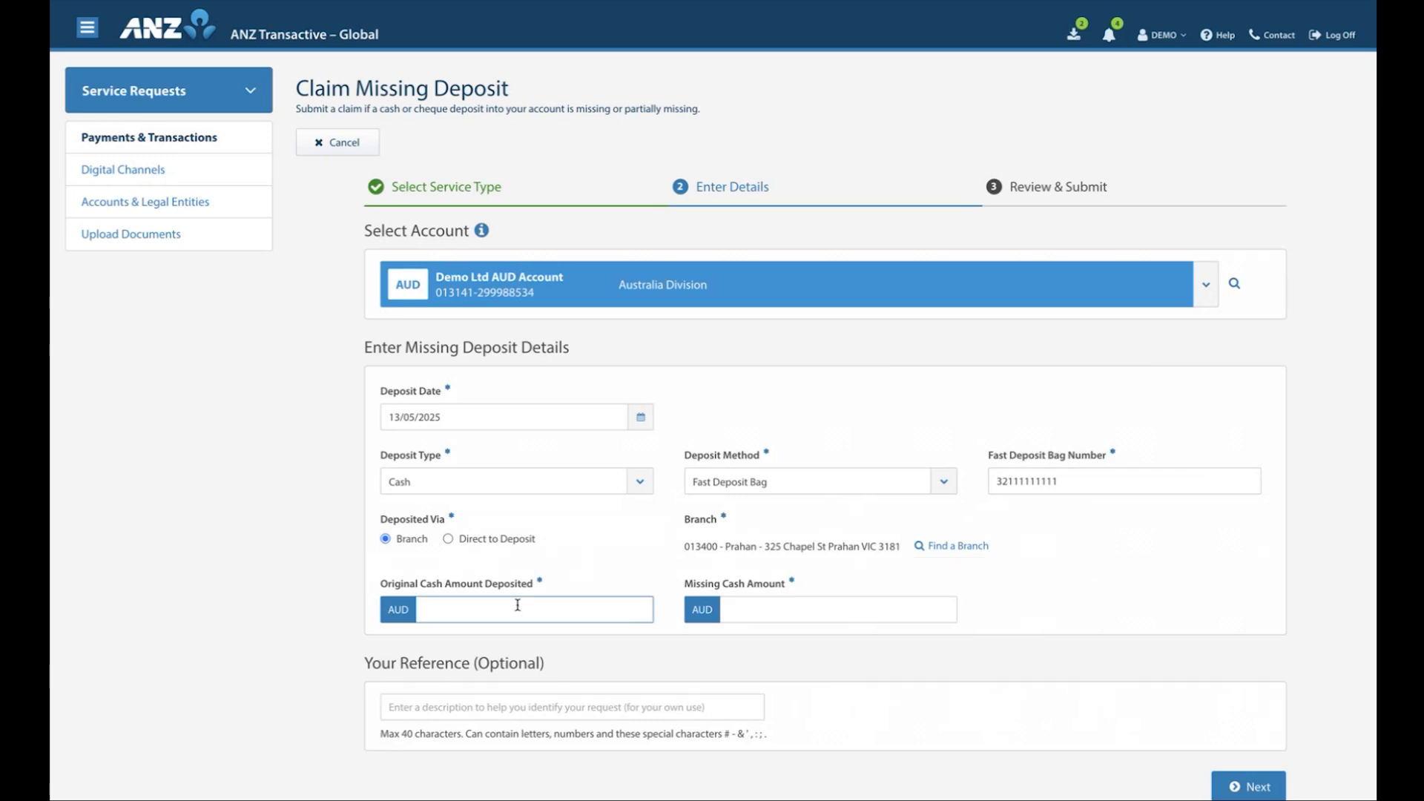
type("1000")
left_click(816, 606)
type("100")
left_click(1044, 621)
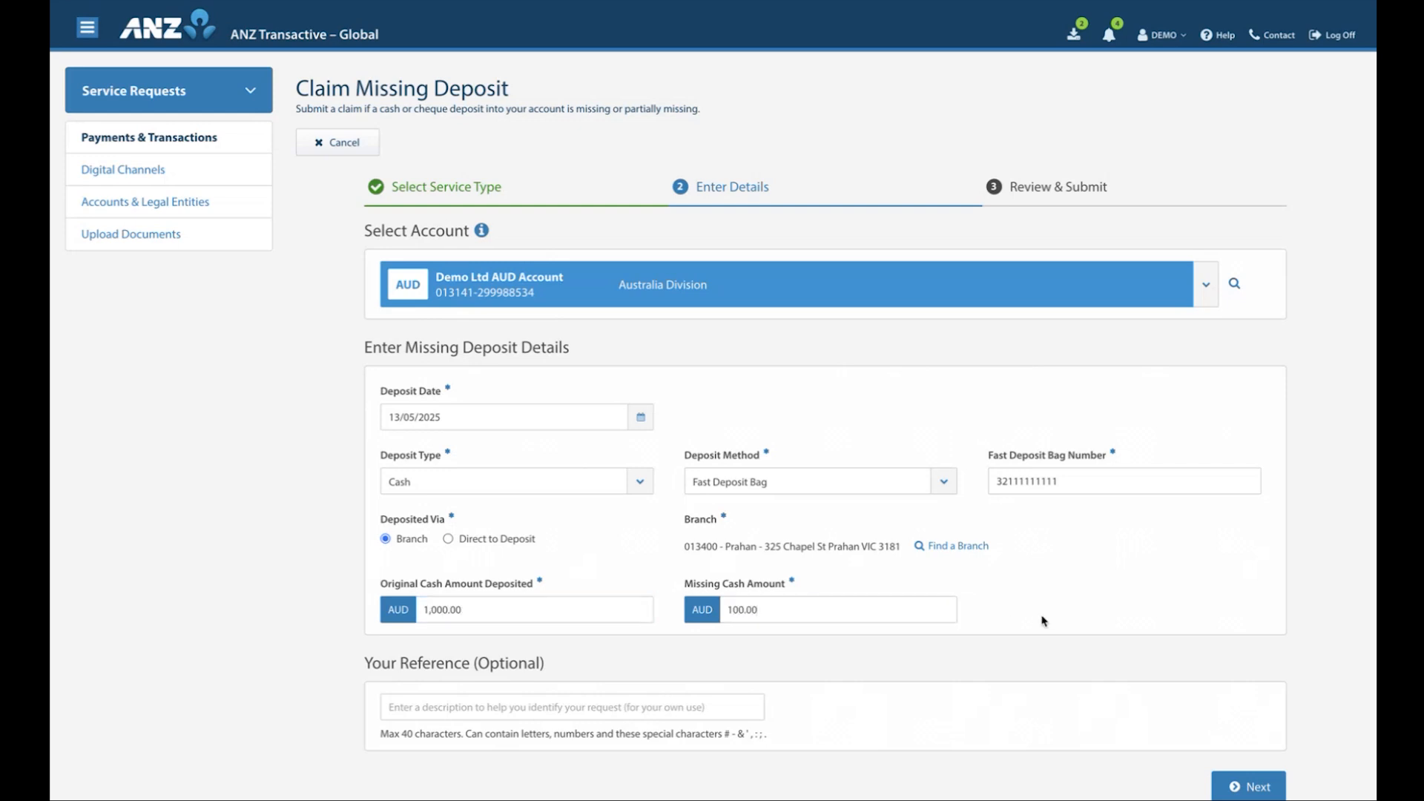
Enter "Deposit 1" as the optional reference for the missing deposit claim
left_click(561, 706)
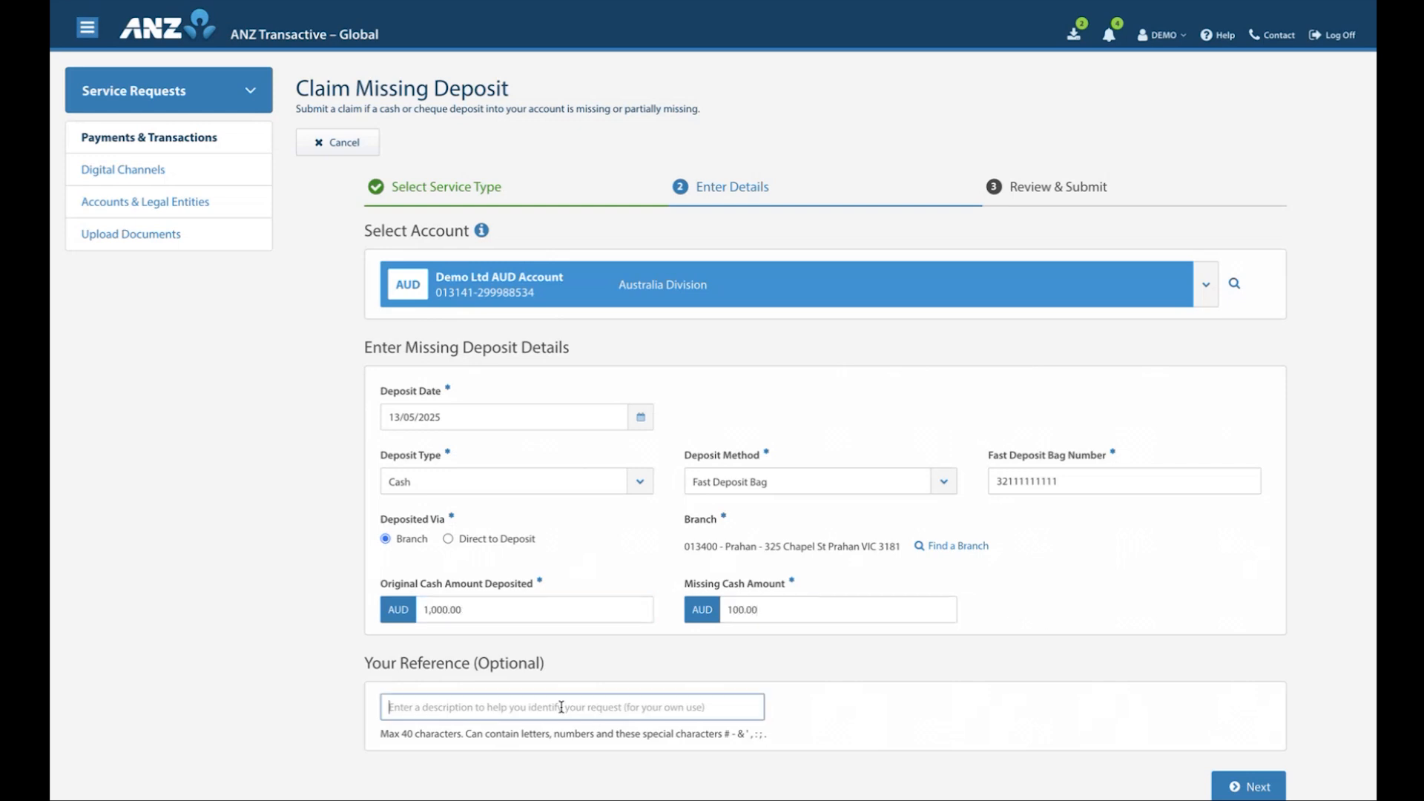
type("De")
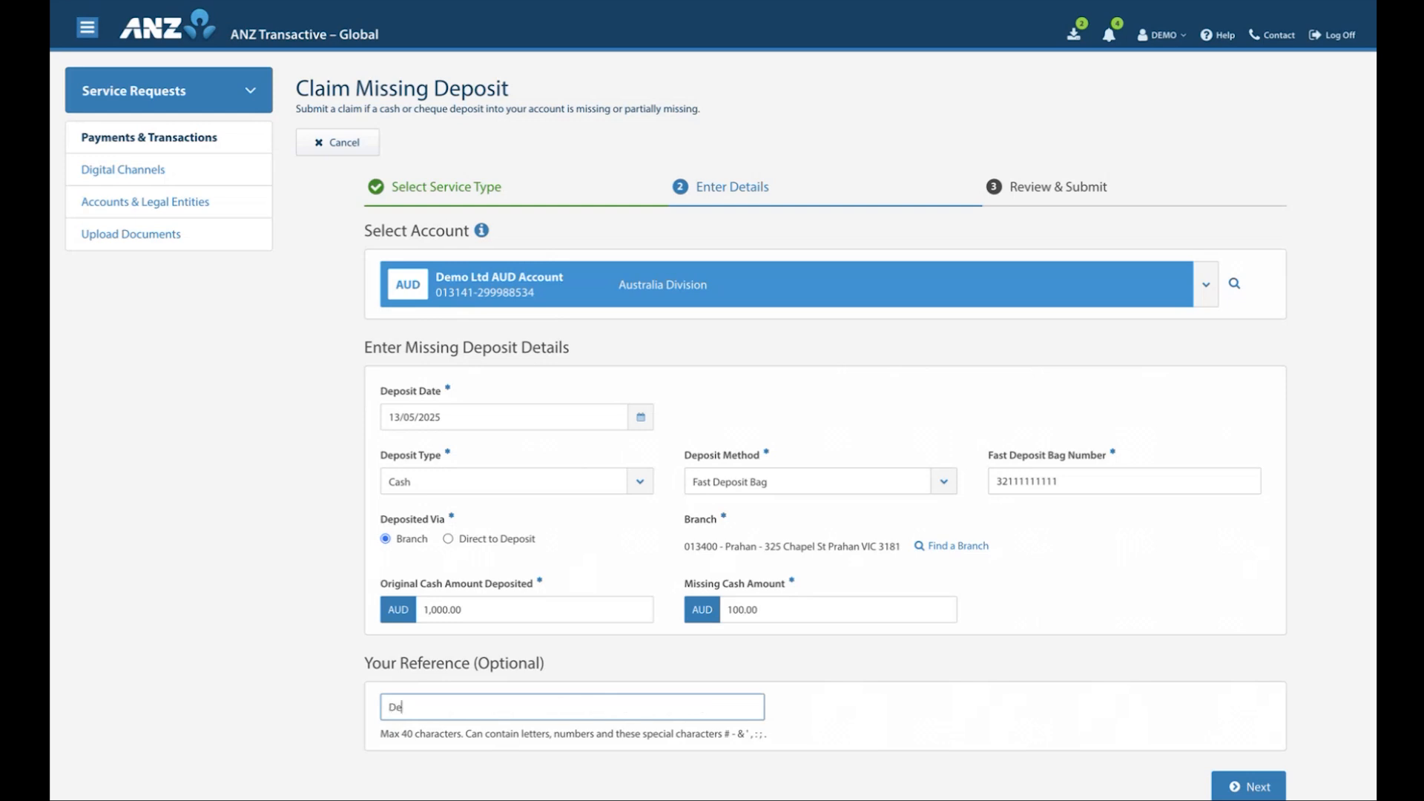
type("posit 1")
Proceed to the review stage, submit the Claim Missing Deposit request and return to the service request list
left_click(1248, 788)
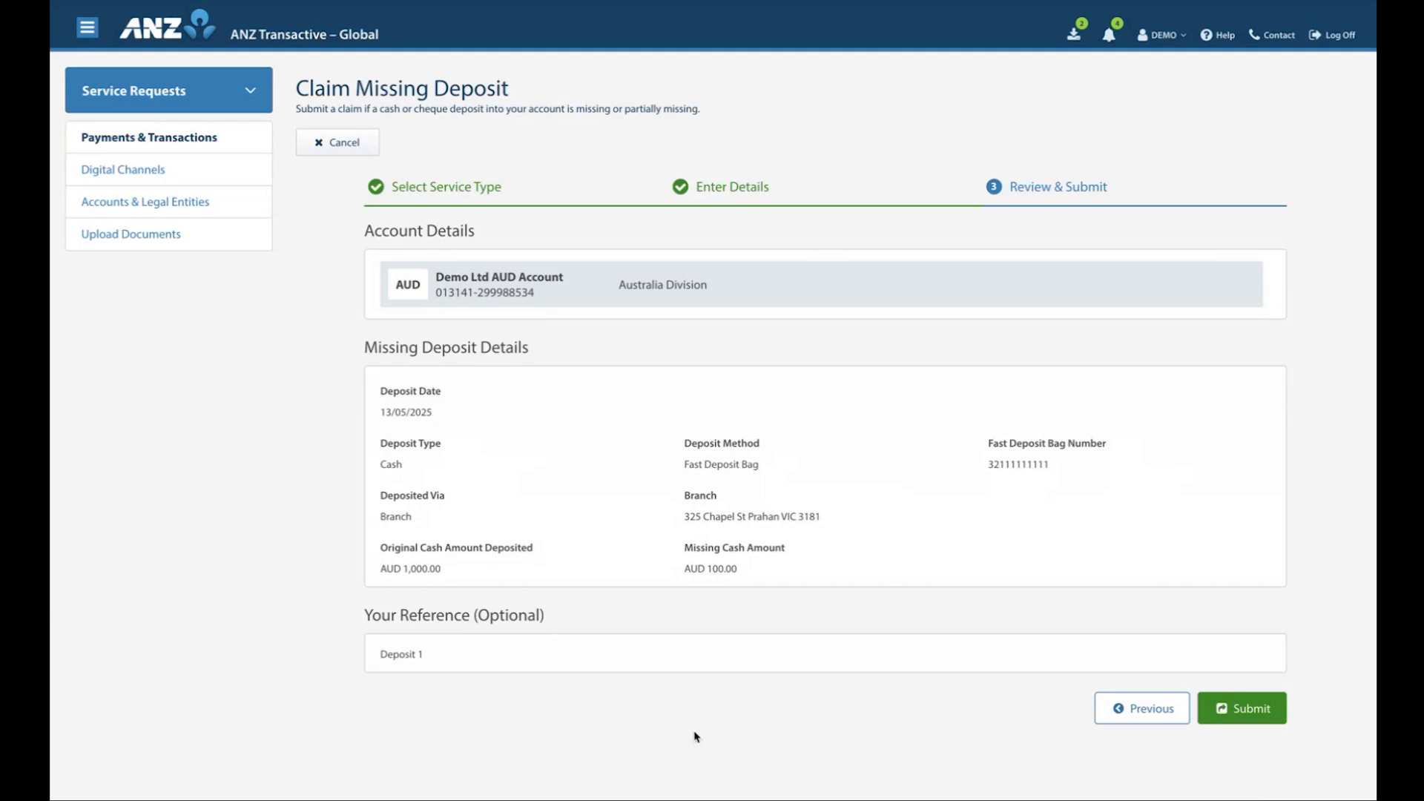
left_click(1229, 714)
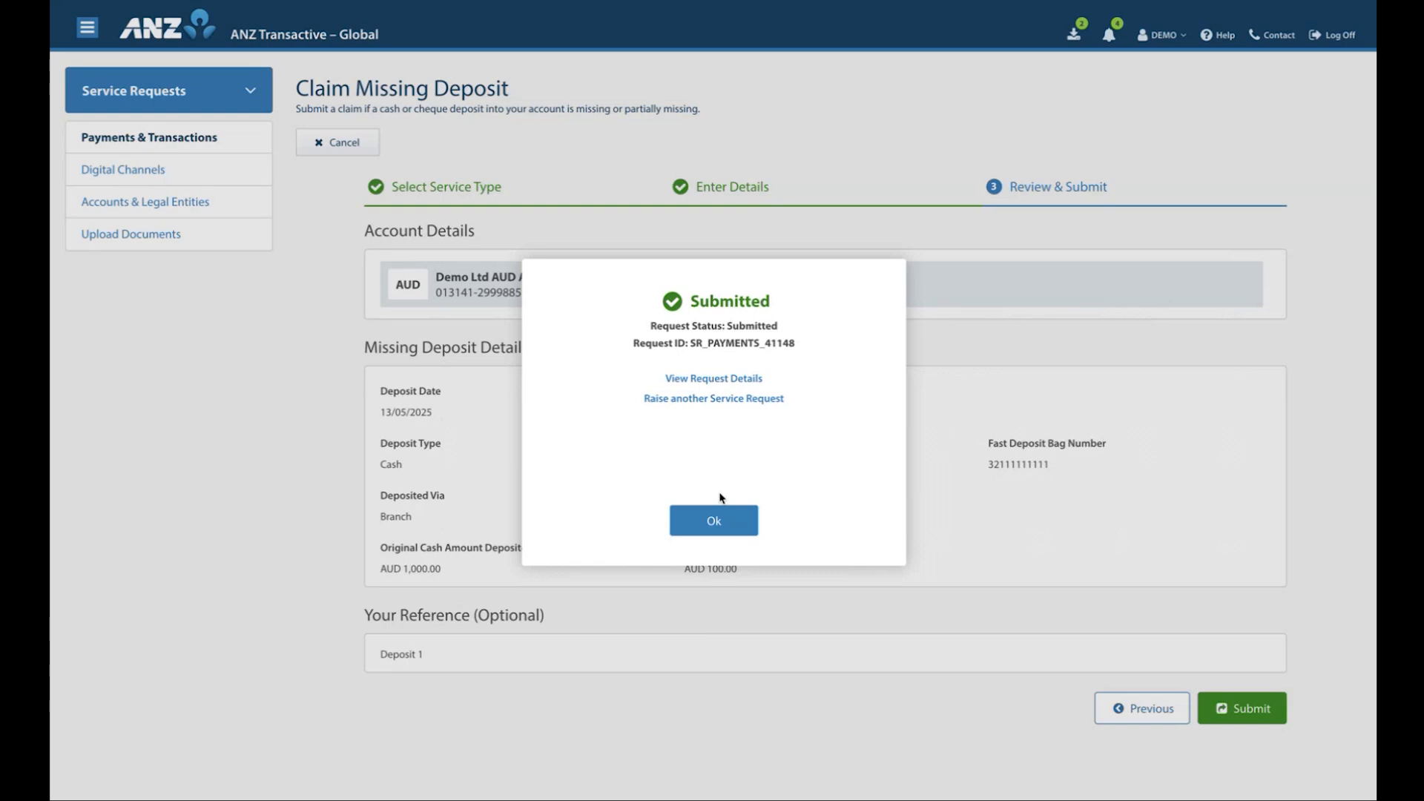
left_click(718, 520)
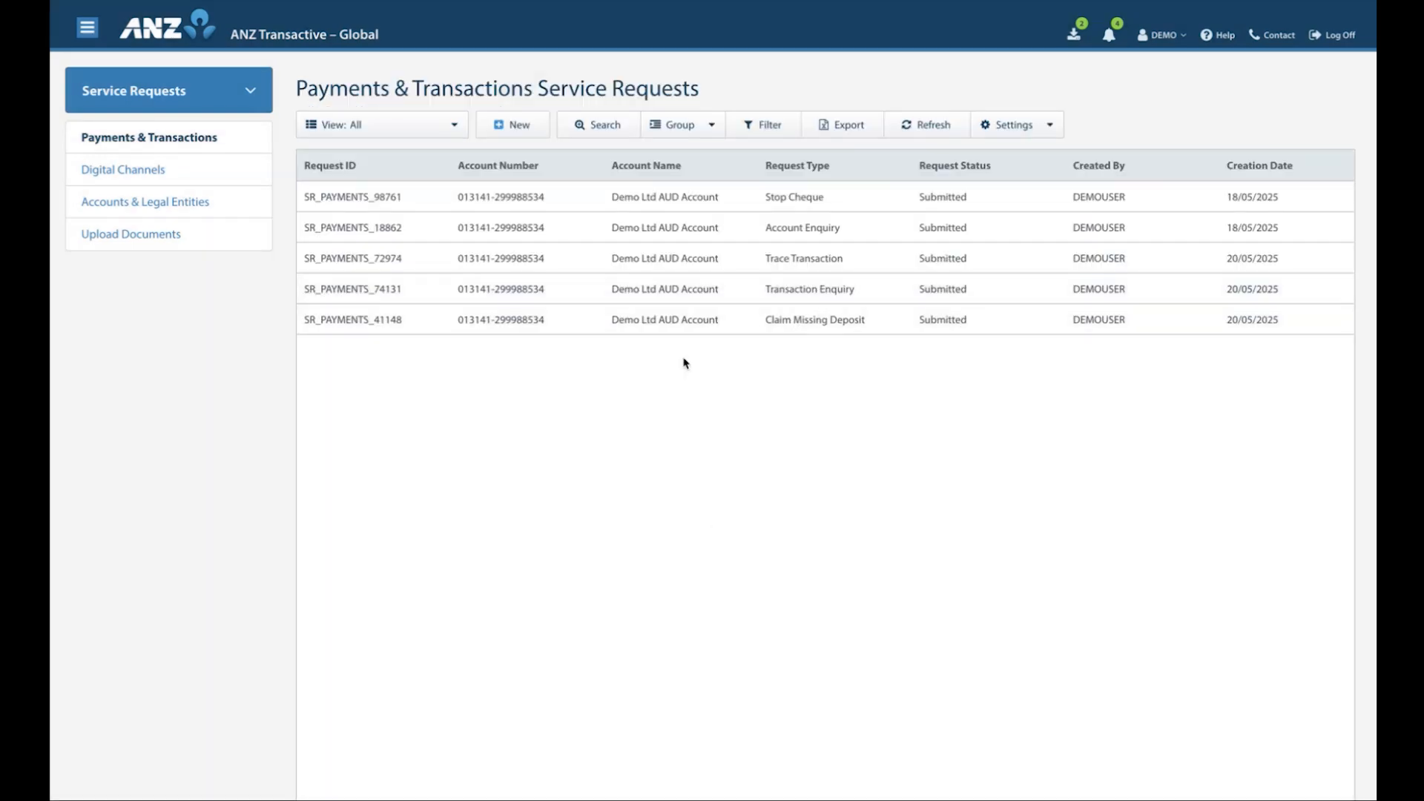
Switch to the Digital Channels service requests and start a new Add User request
left_click(112, 173)
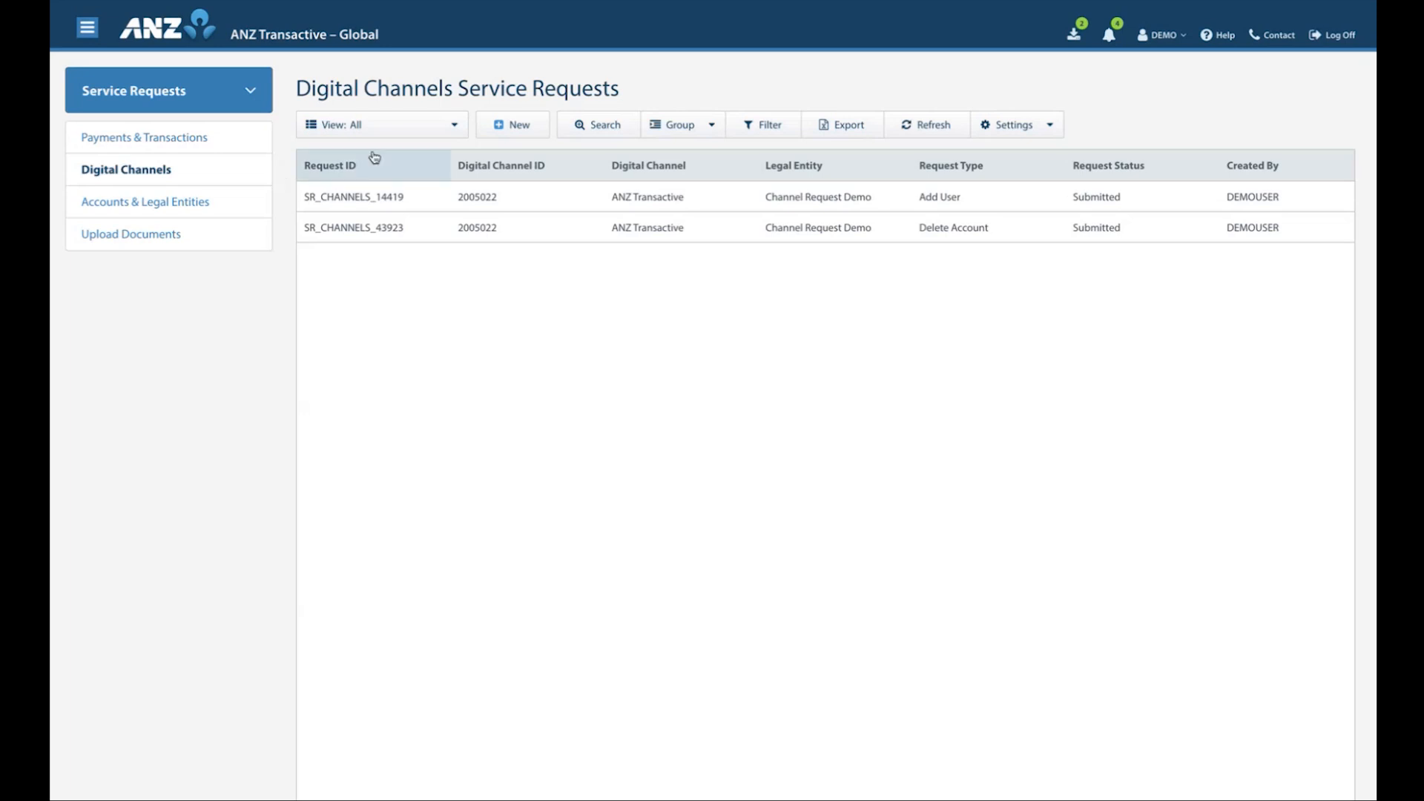
left_click(495, 126)
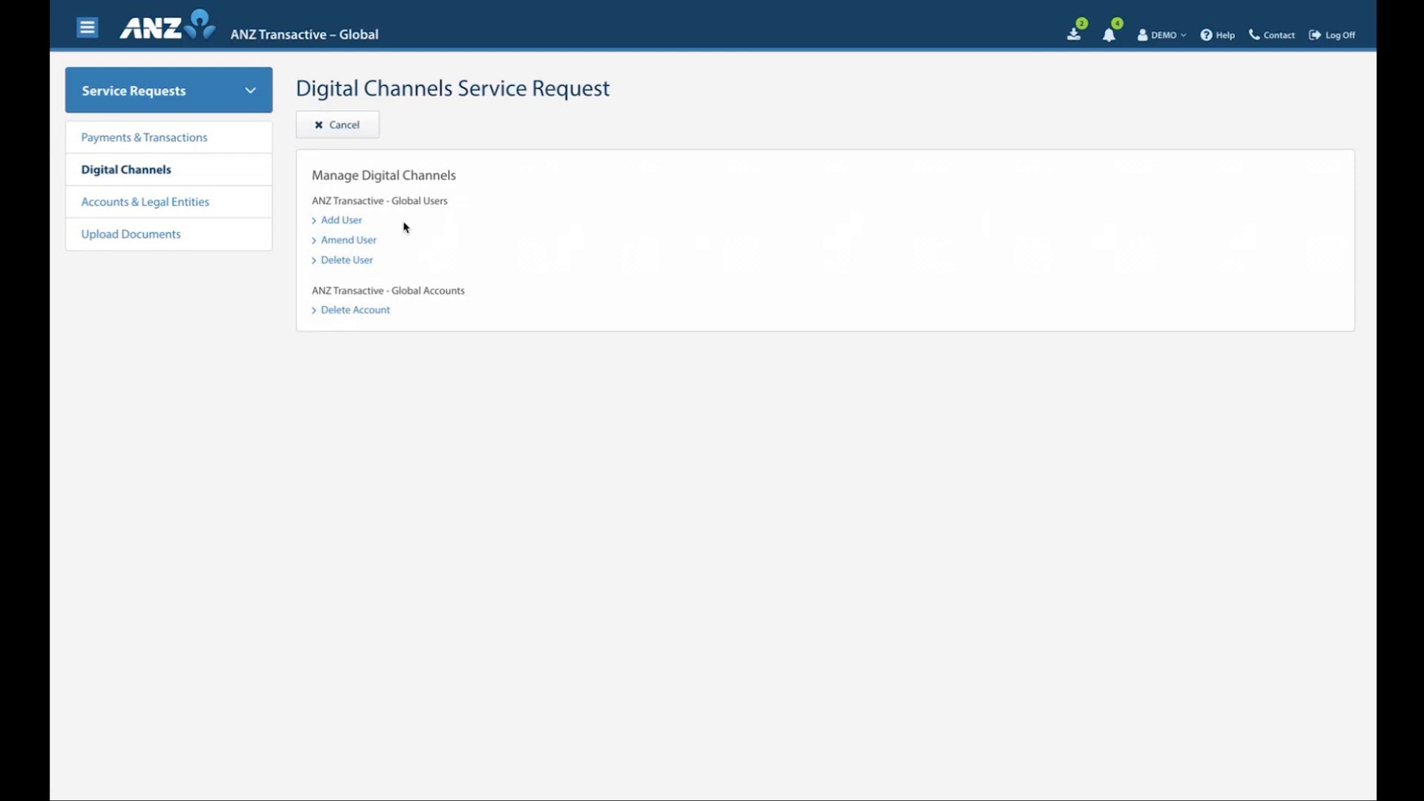
left_click(341, 222)
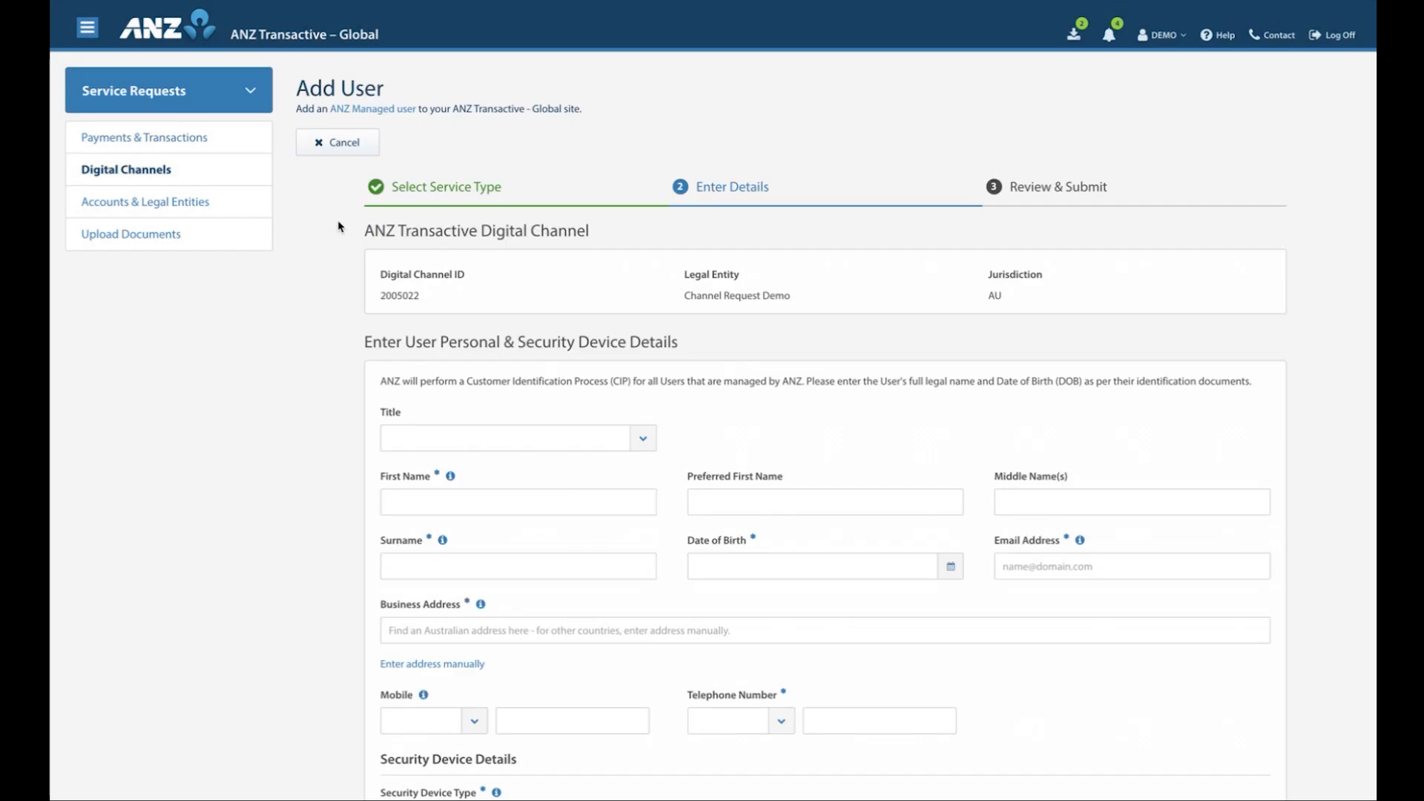
Set the new user's title to Ms and fill in the user's first name and surname
scroll(332, 353, "down", 1)
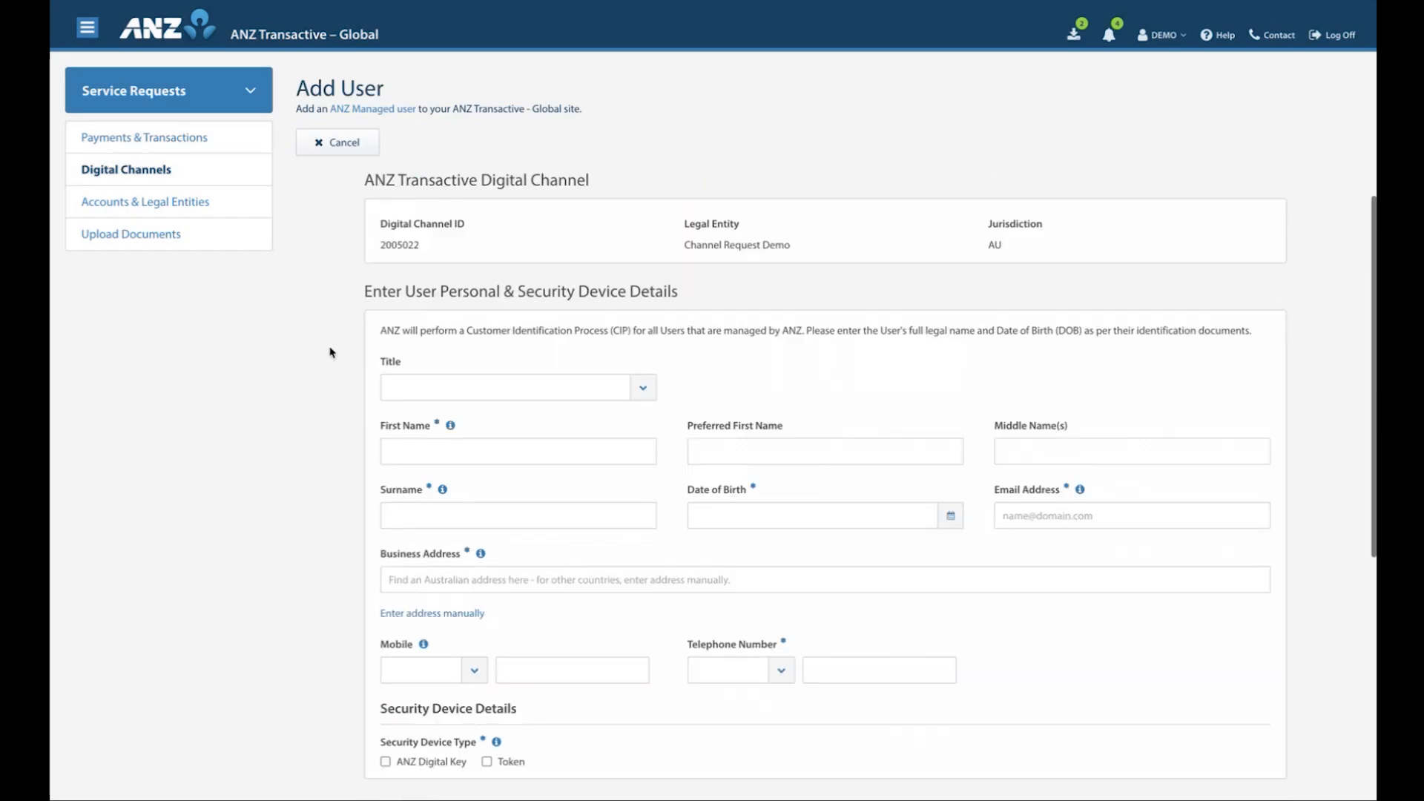
left_click(643, 389)
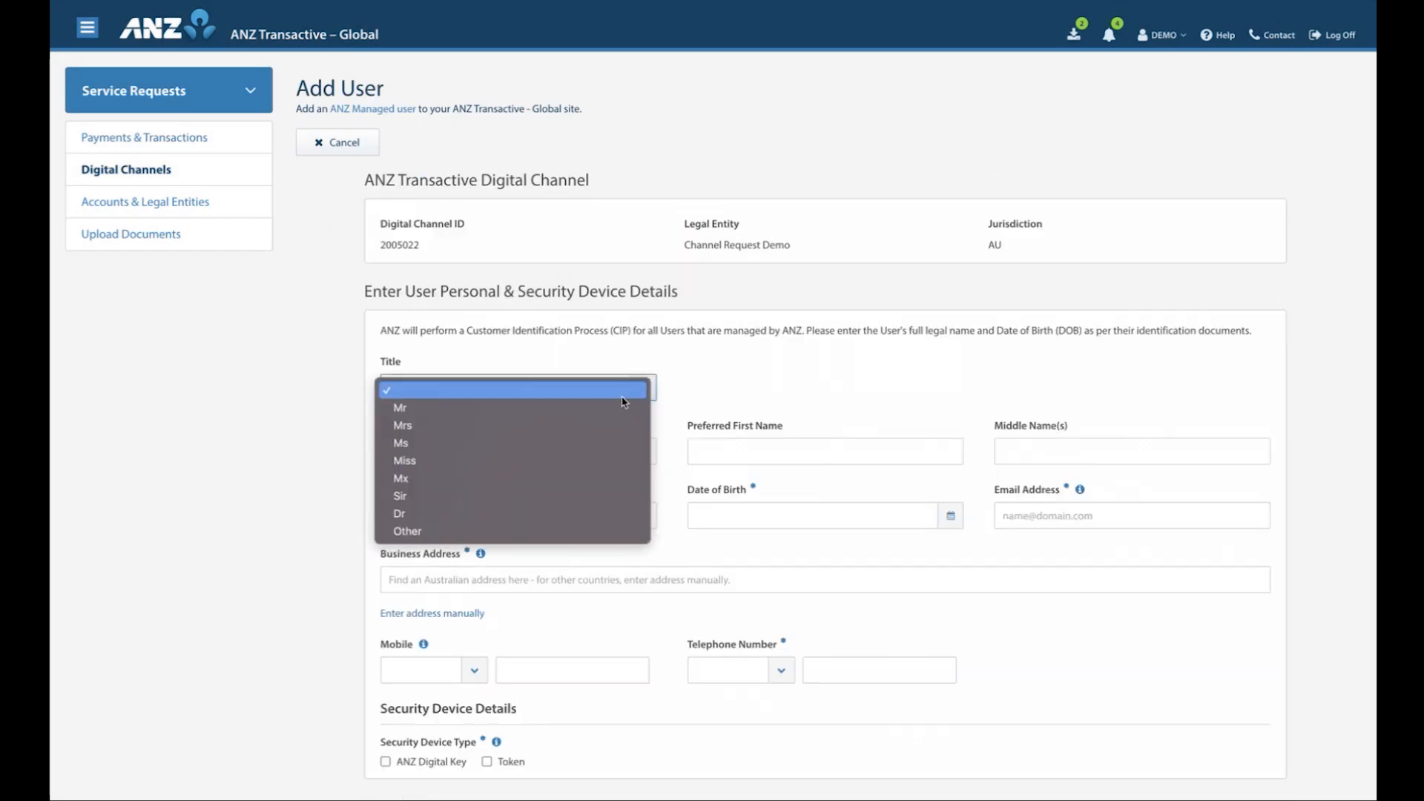
left_click(571, 446)
left_click(499, 449)
type("Jane")
left_click(470, 512)
type("Doe")
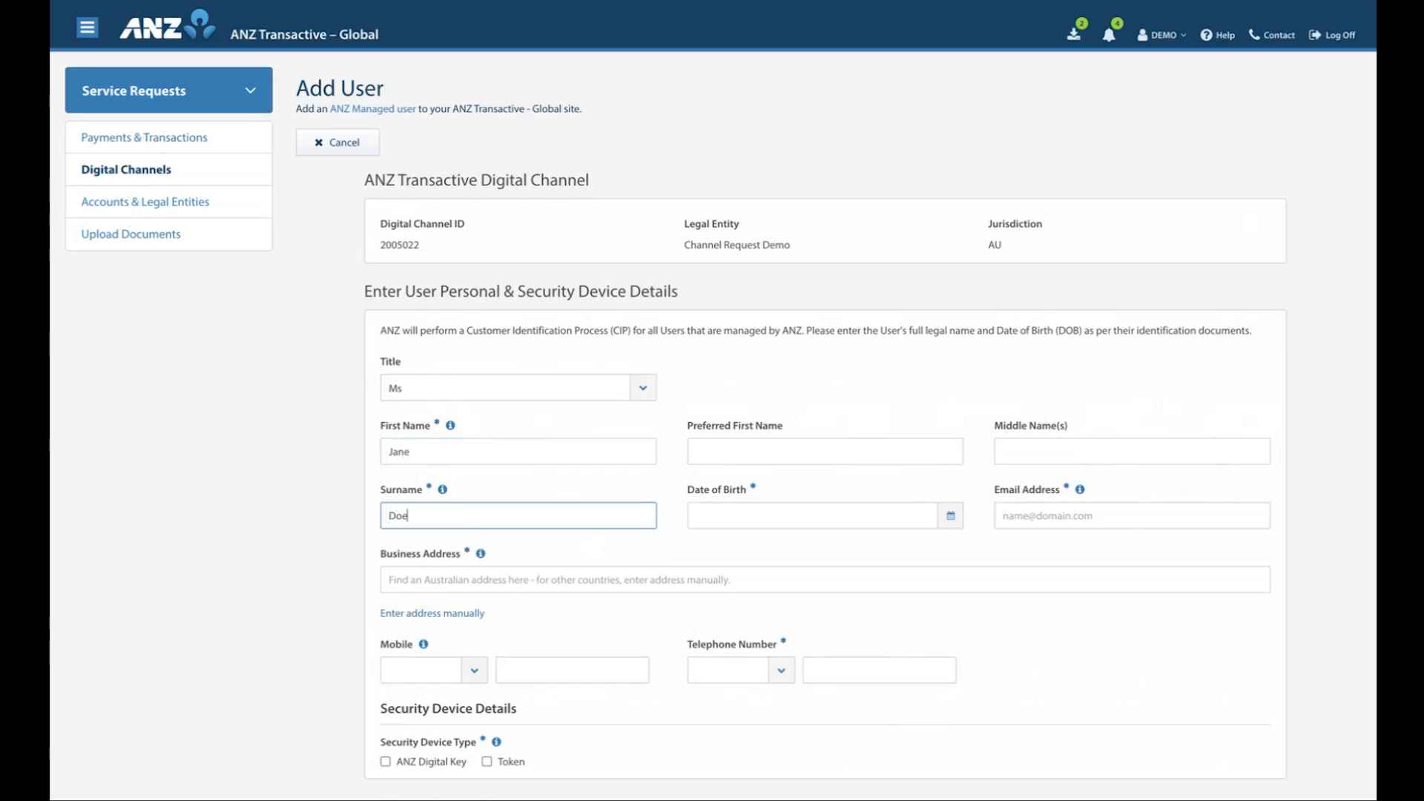
Pick the new user's date of birth and fill in the user's email address
left_click(948, 517)
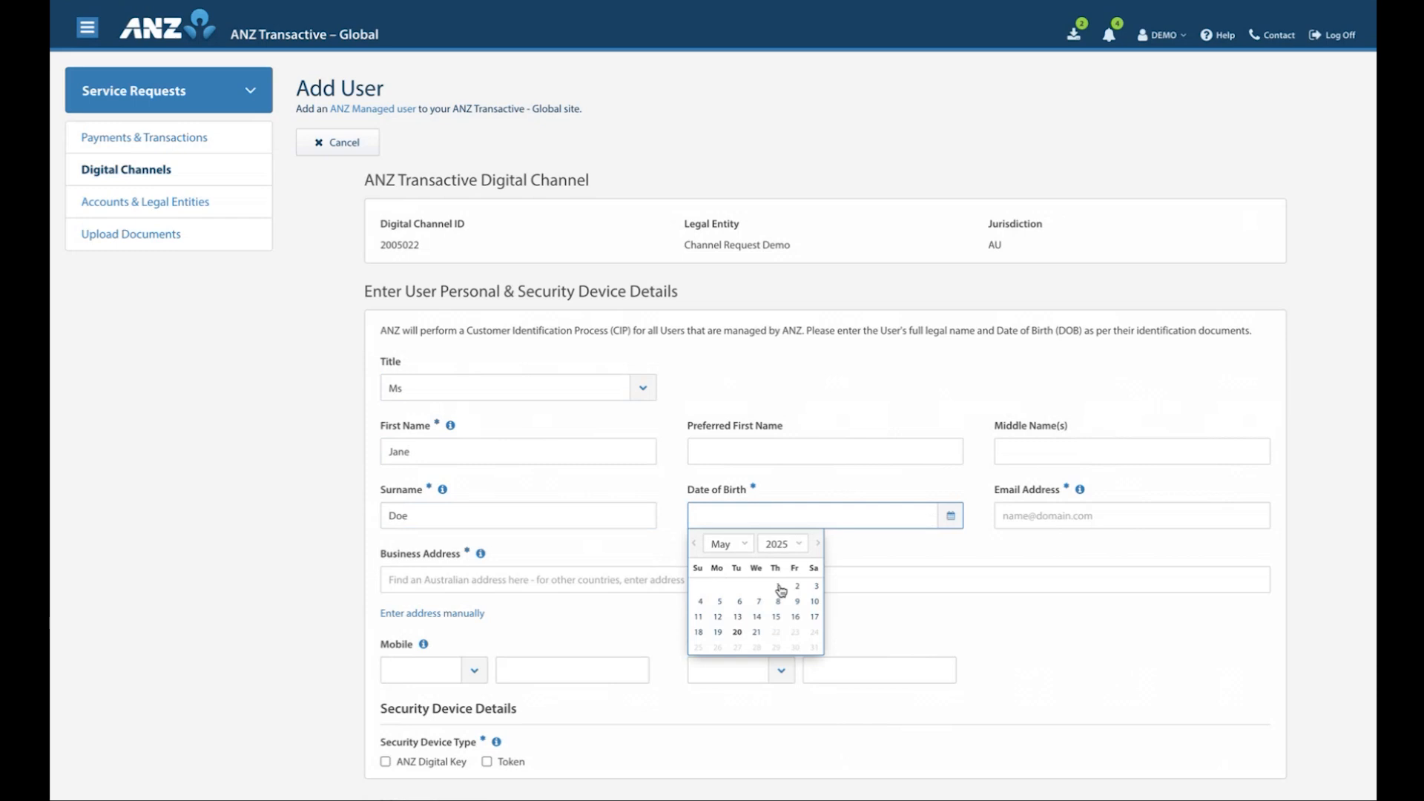
left_click(738, 616)
left_click(1042, 519)
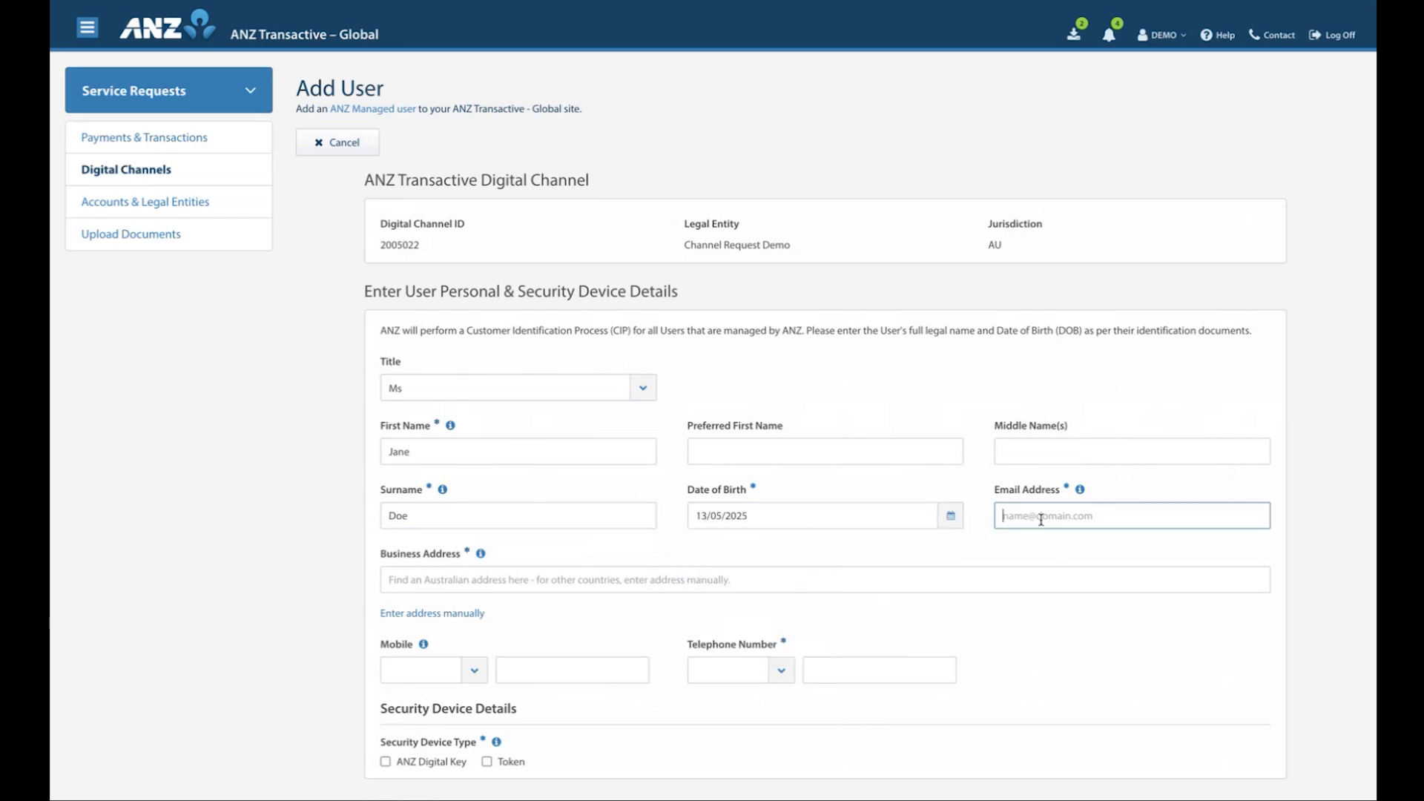
type("jdoe@email.com")
left_click(931, 566)
Find and select the new user's business address from the address suggestions
scroll(683, 534, "down", 1)
left_click(656, 509)
type("8")
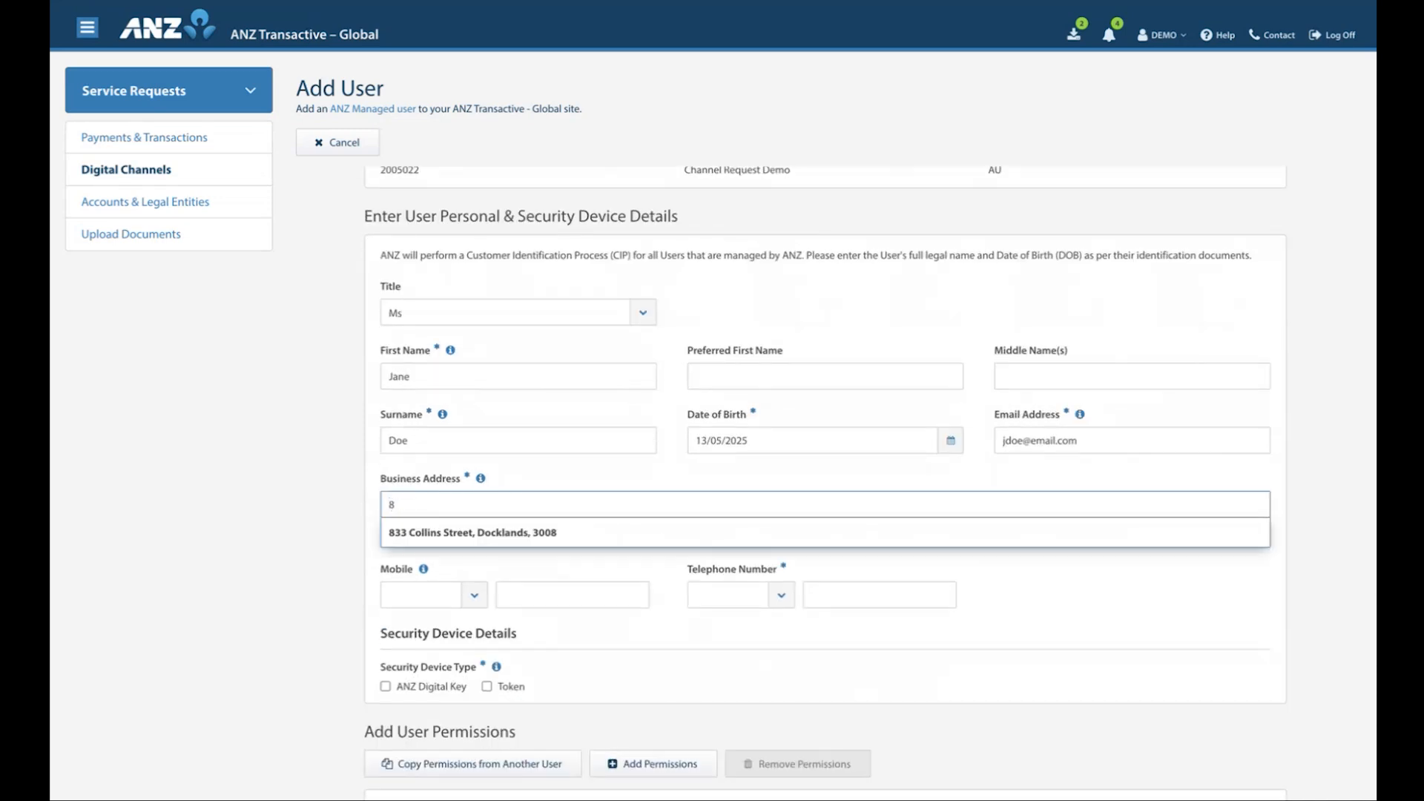
left_click(635, 534)
scroll(526, 541, "down", 1)
left_click(323, 552)
Enter the user's telephone number with country code +61 (AU) and choose ANZ Digital Key as the security device type
scroll(576, 597, "down", 1)
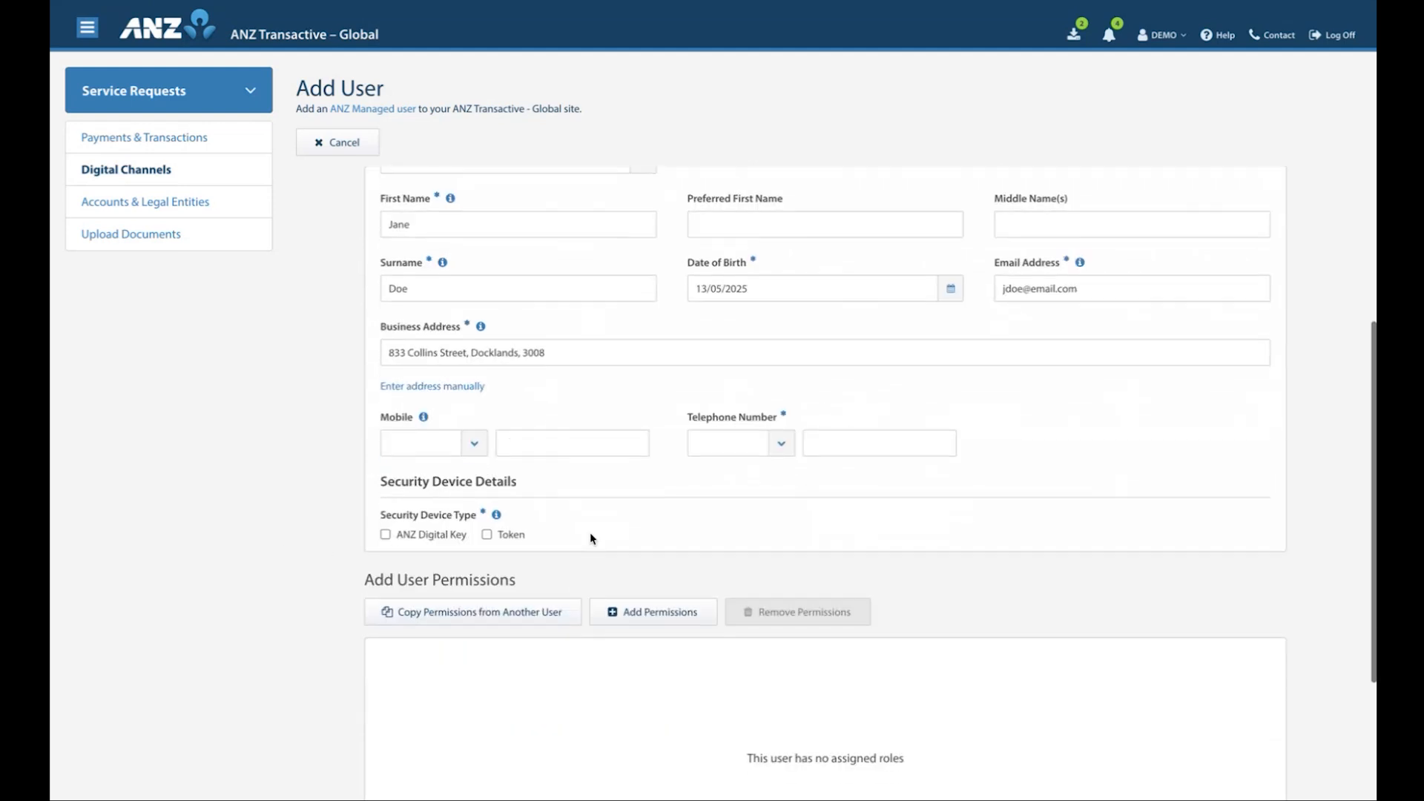
scroll(590, 531, "down", 1)
left_click(786, 400)
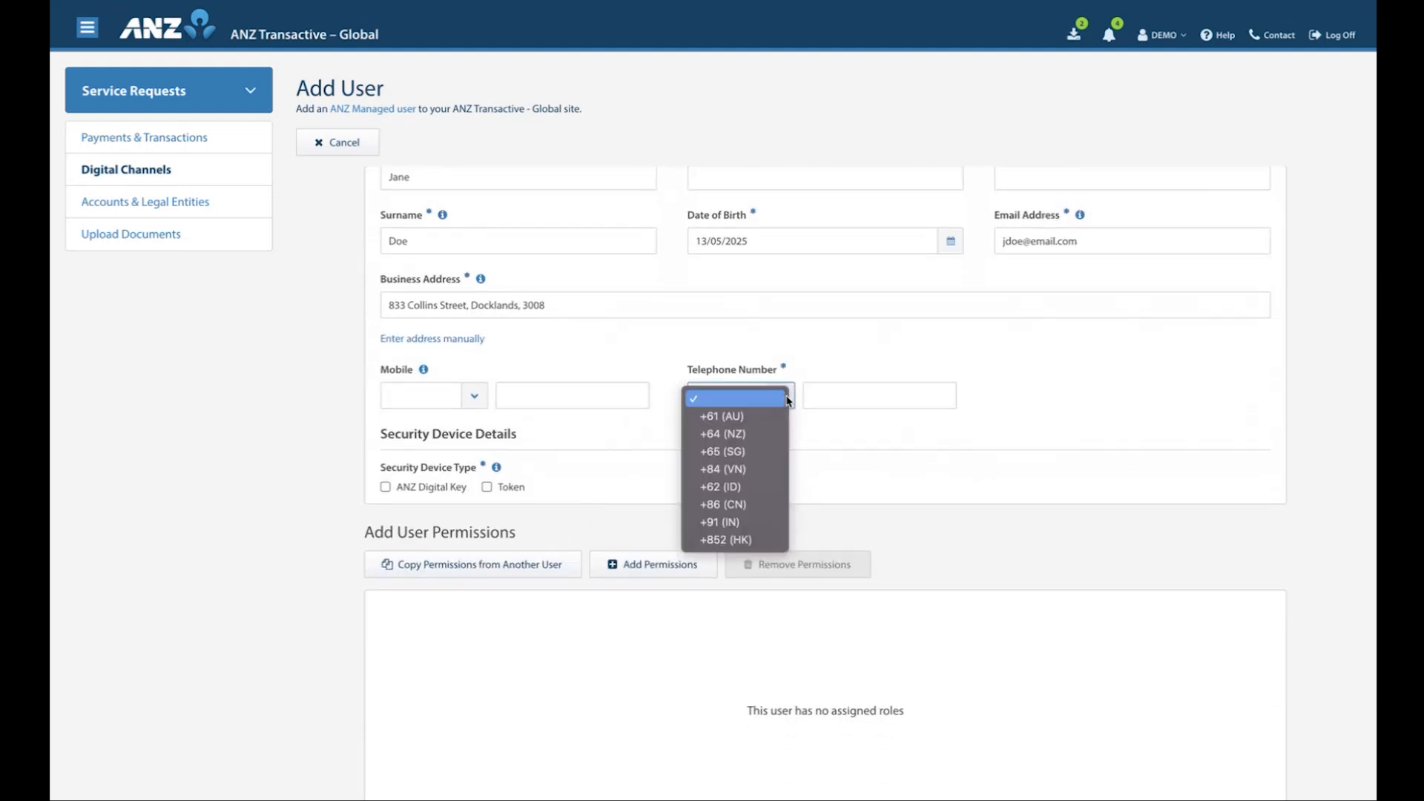
left_click(721, 416)
left_click(830, 400)
type("999999999999")
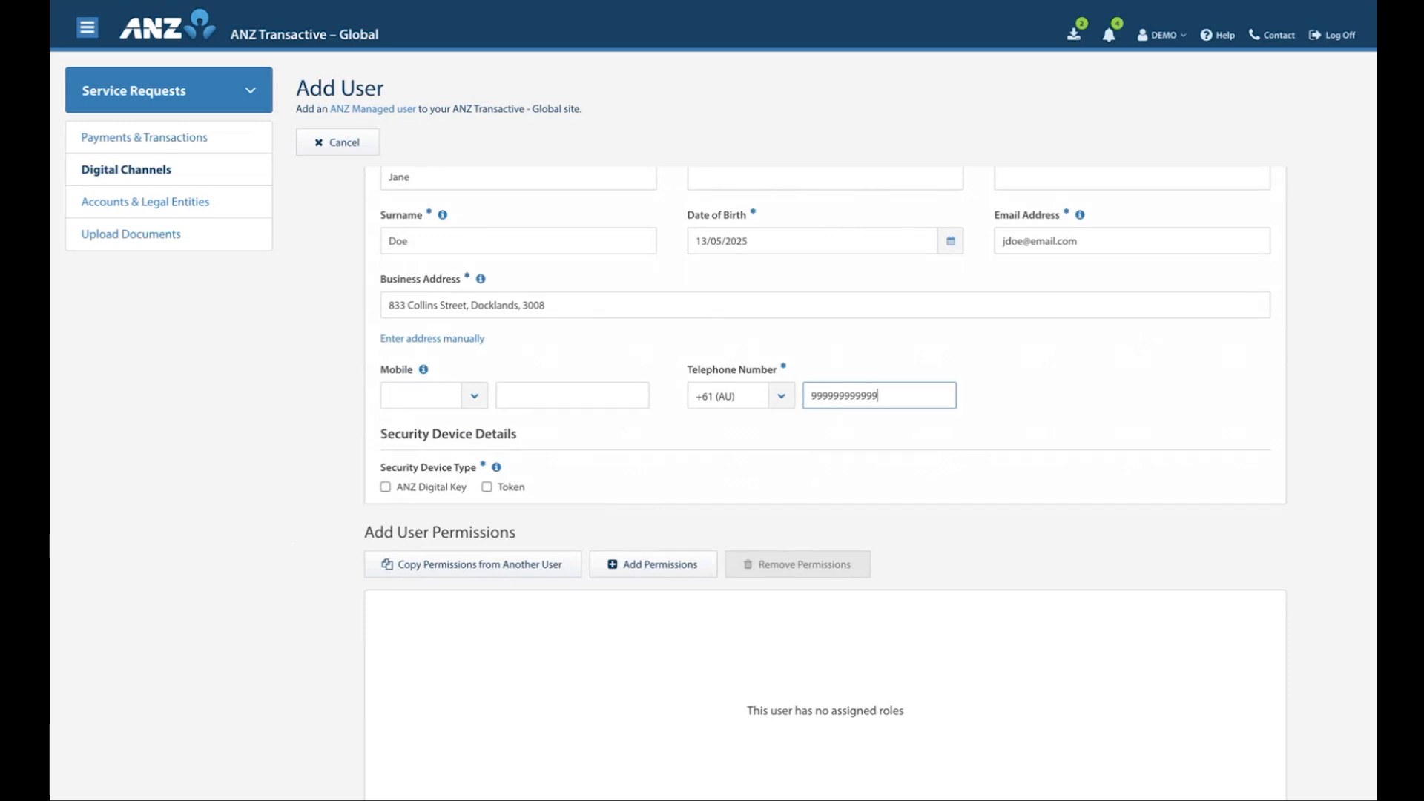
left_click(594, 456)
left_click(385, 488)
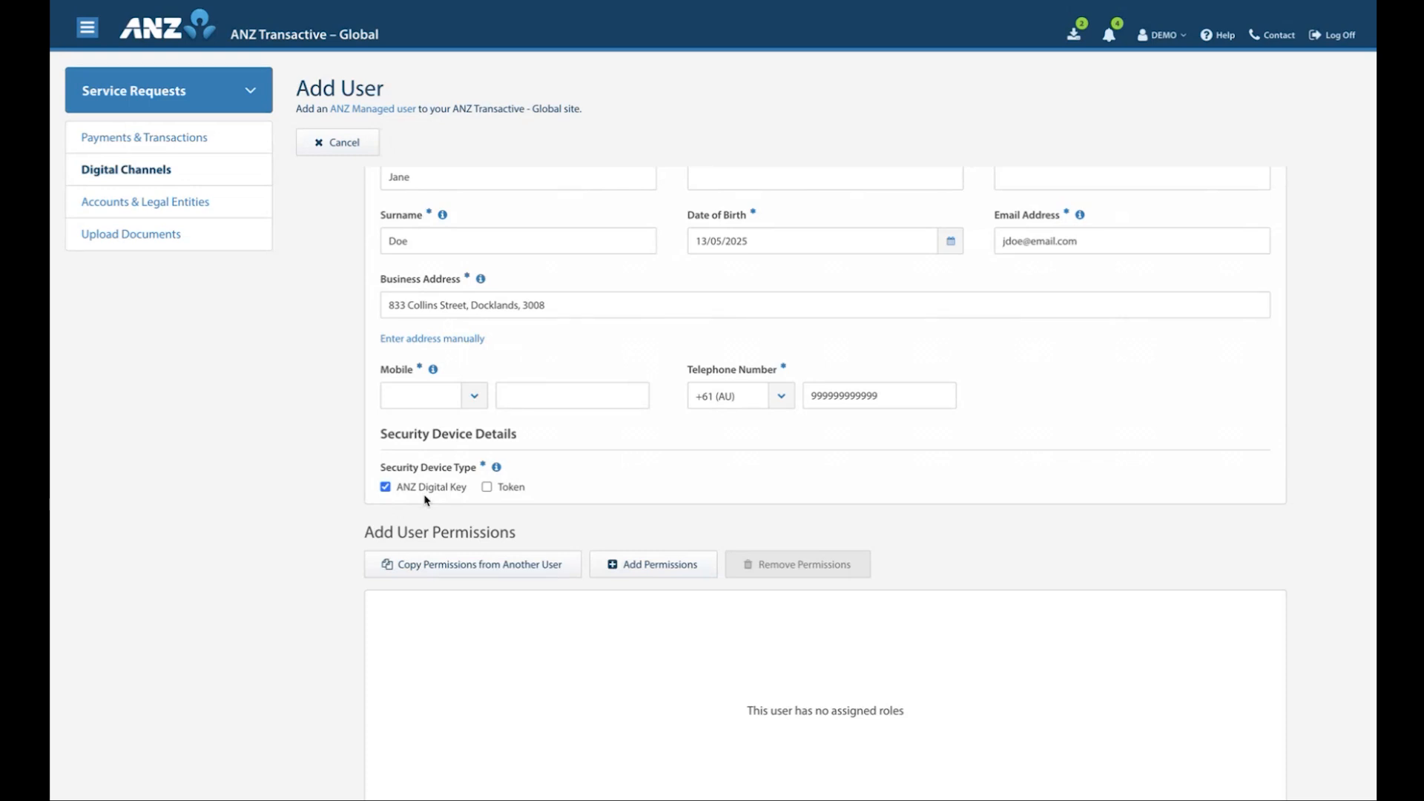
Enter the new user's mobile number with country code +61 (AU)
left_click(434, 395)
left_click(429, 413)
left_click(532, 393)
type("04999")
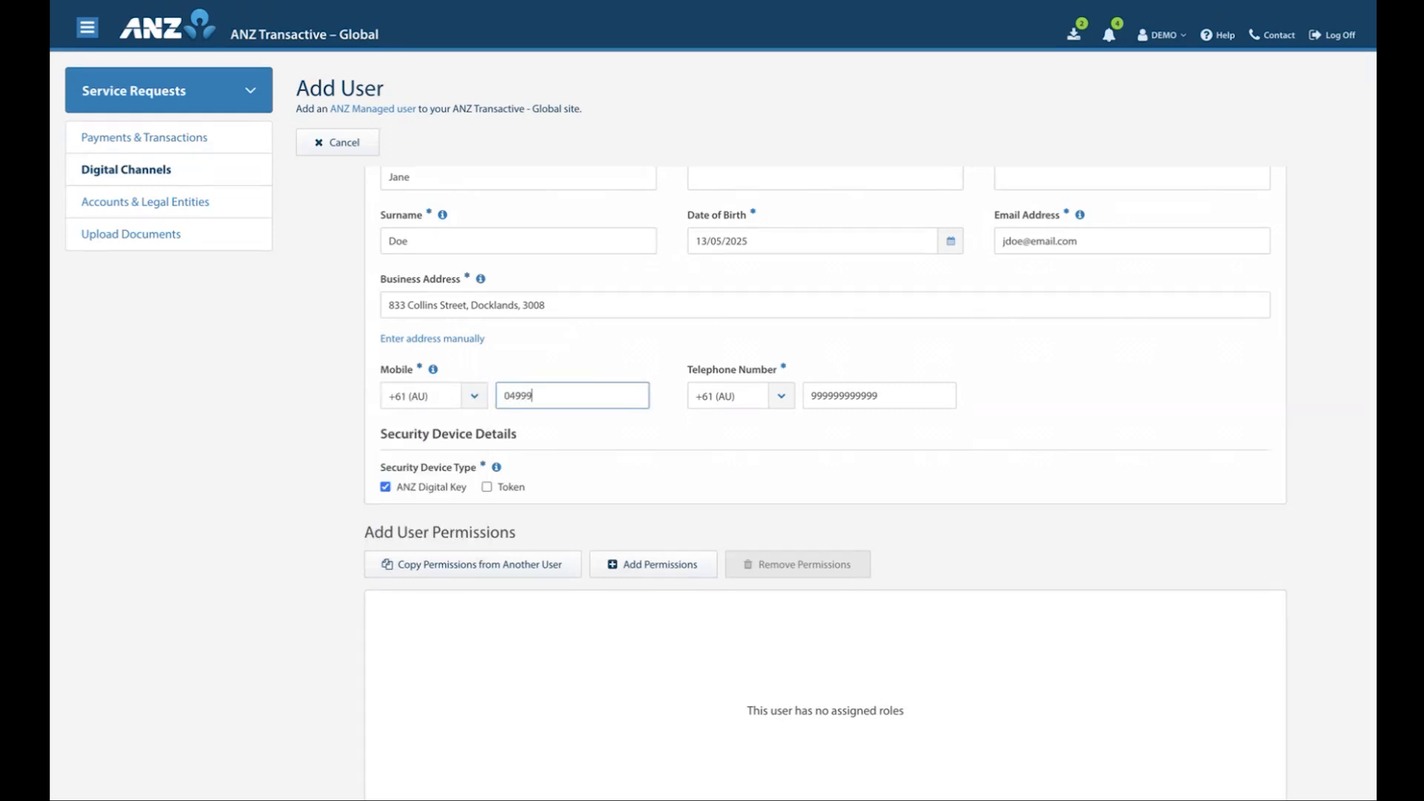
type("999999")
left_click(562, 440)
Copy permissions to the new user from the first existing user in the list and acknowledge the added permission
scroll(559, 460, "down", 3)
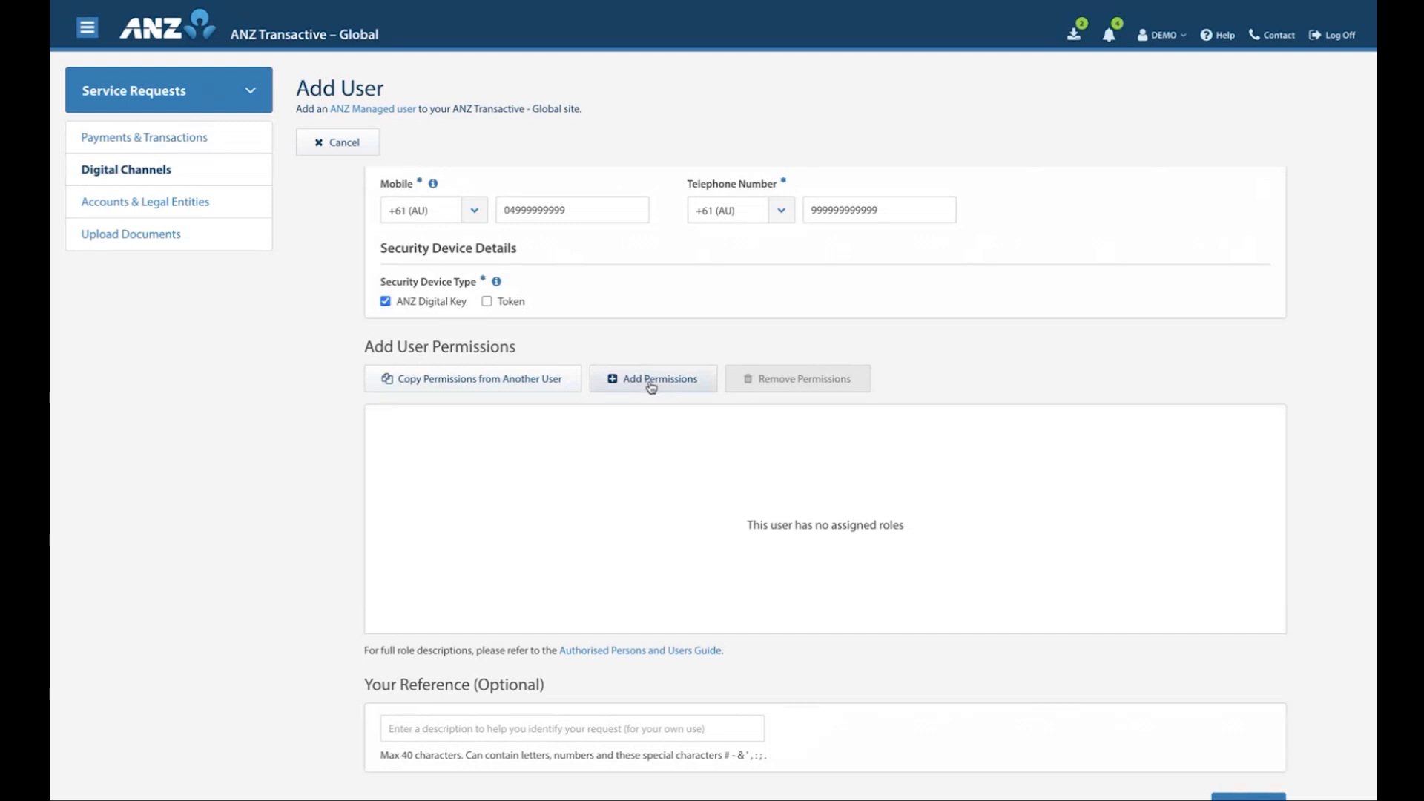
left_click(461, 385)
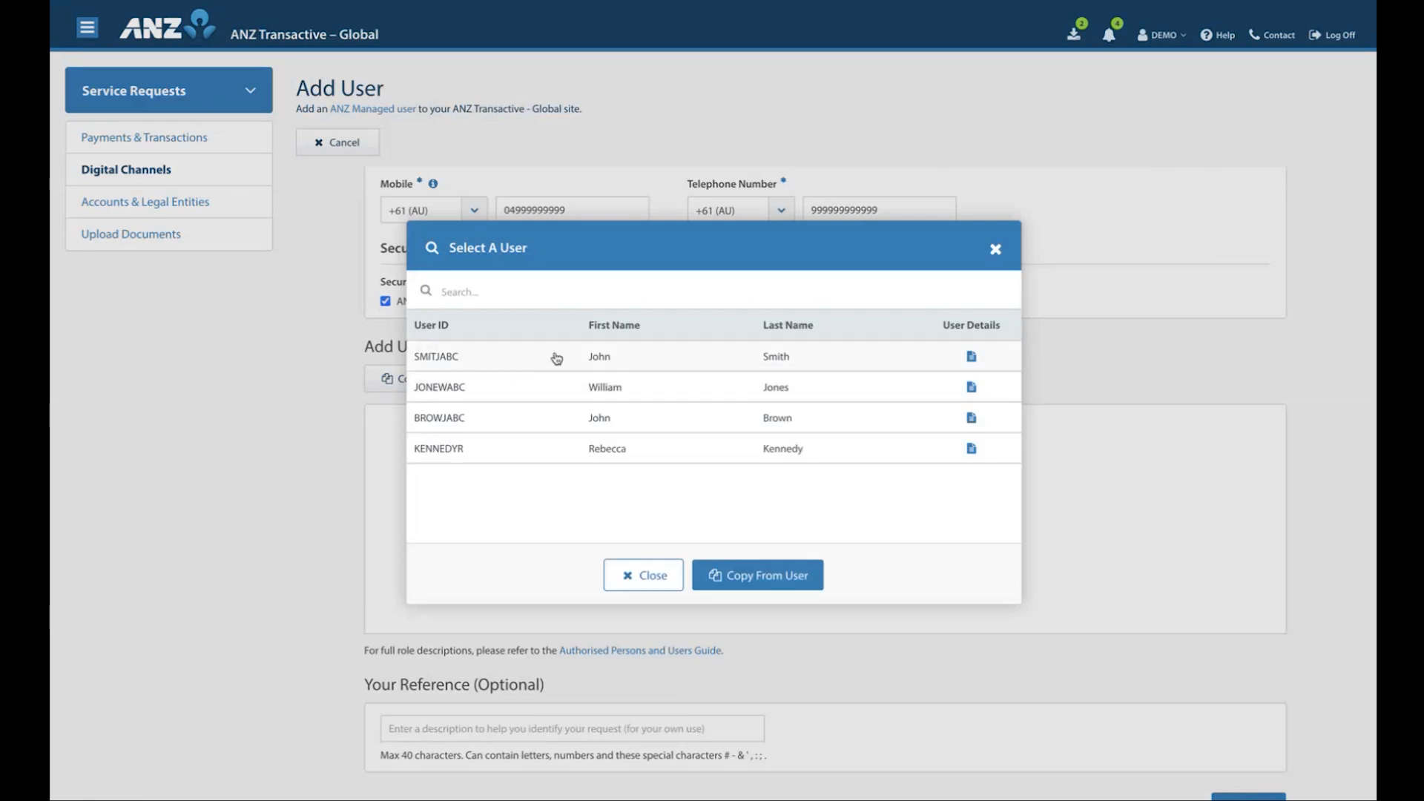
left_click(707, 364)
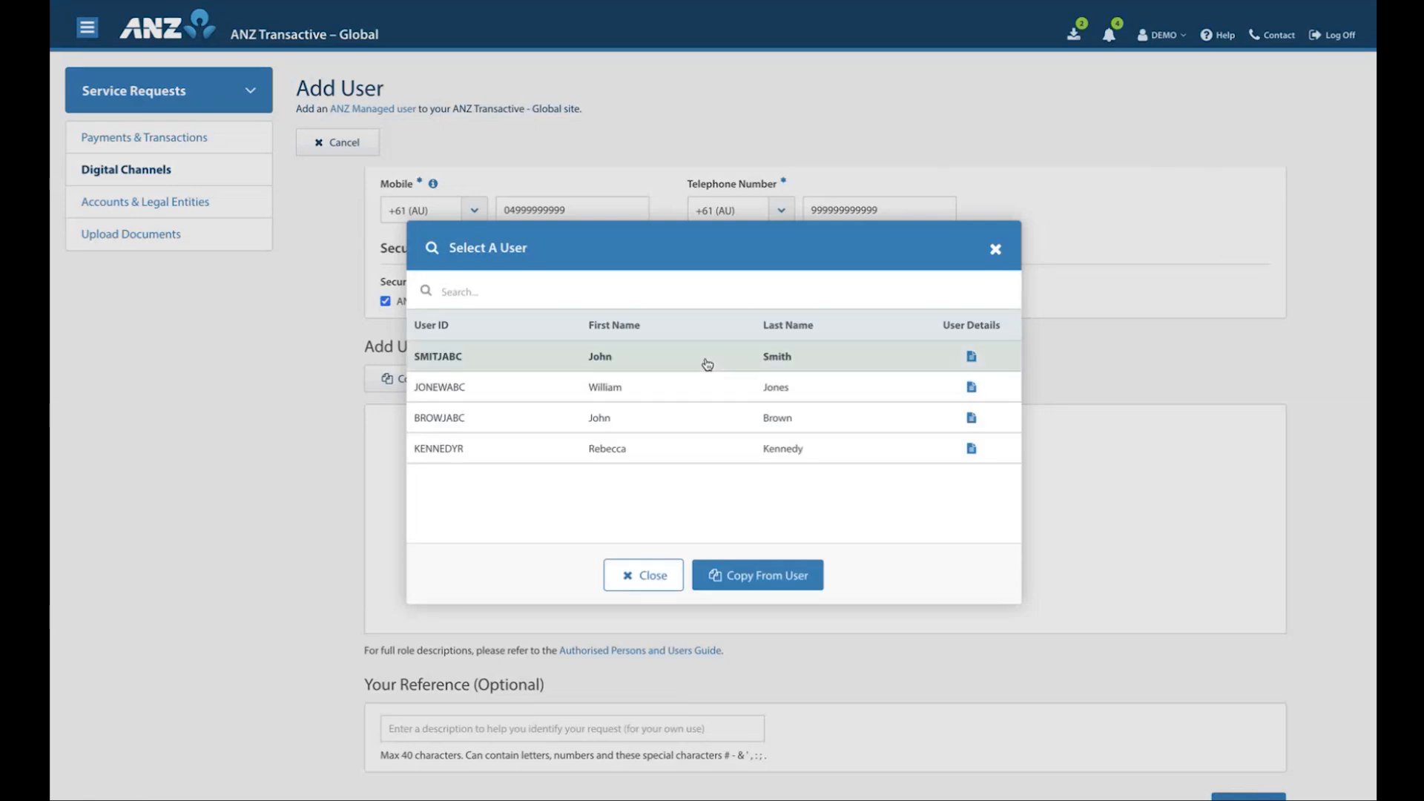
left_click(748, 585)
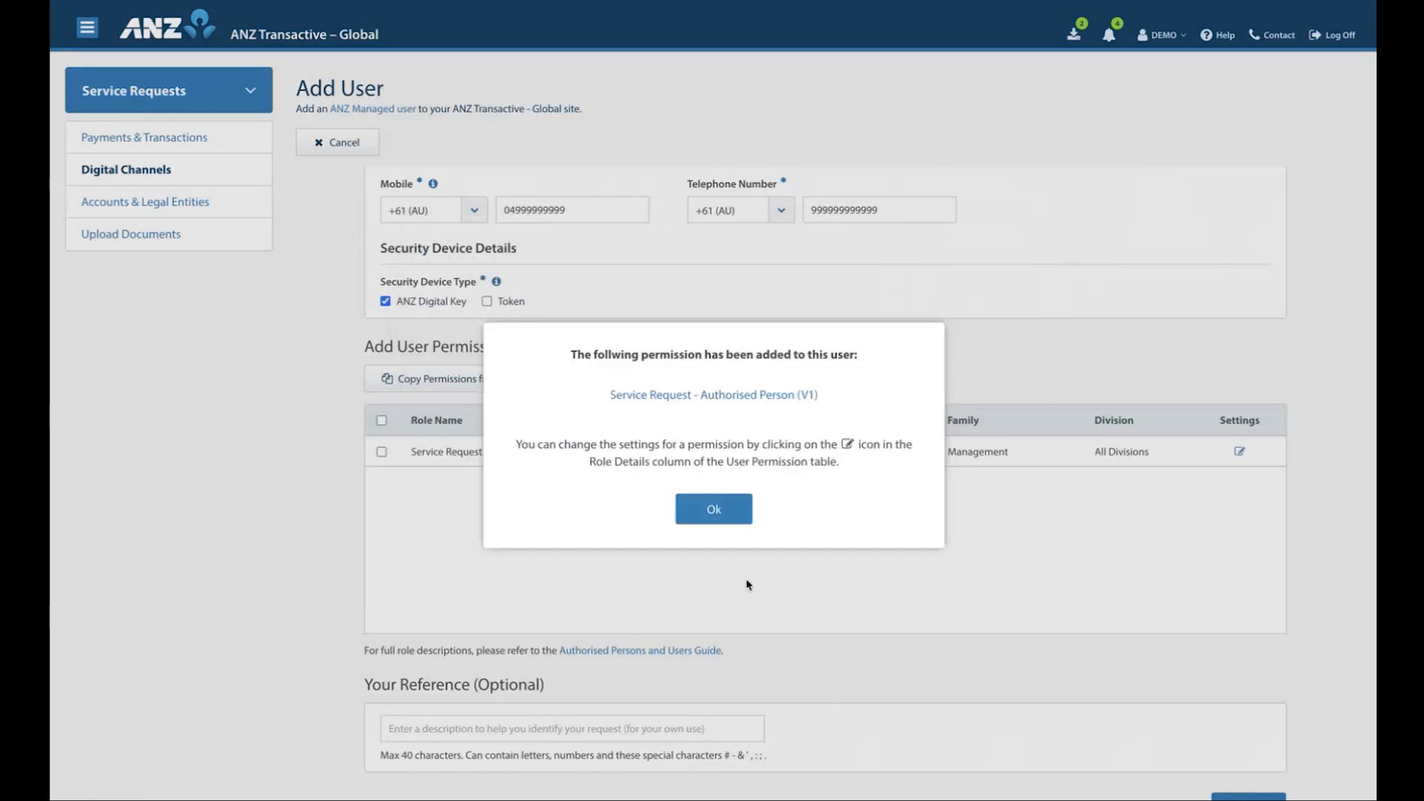
left_click(714, 511)
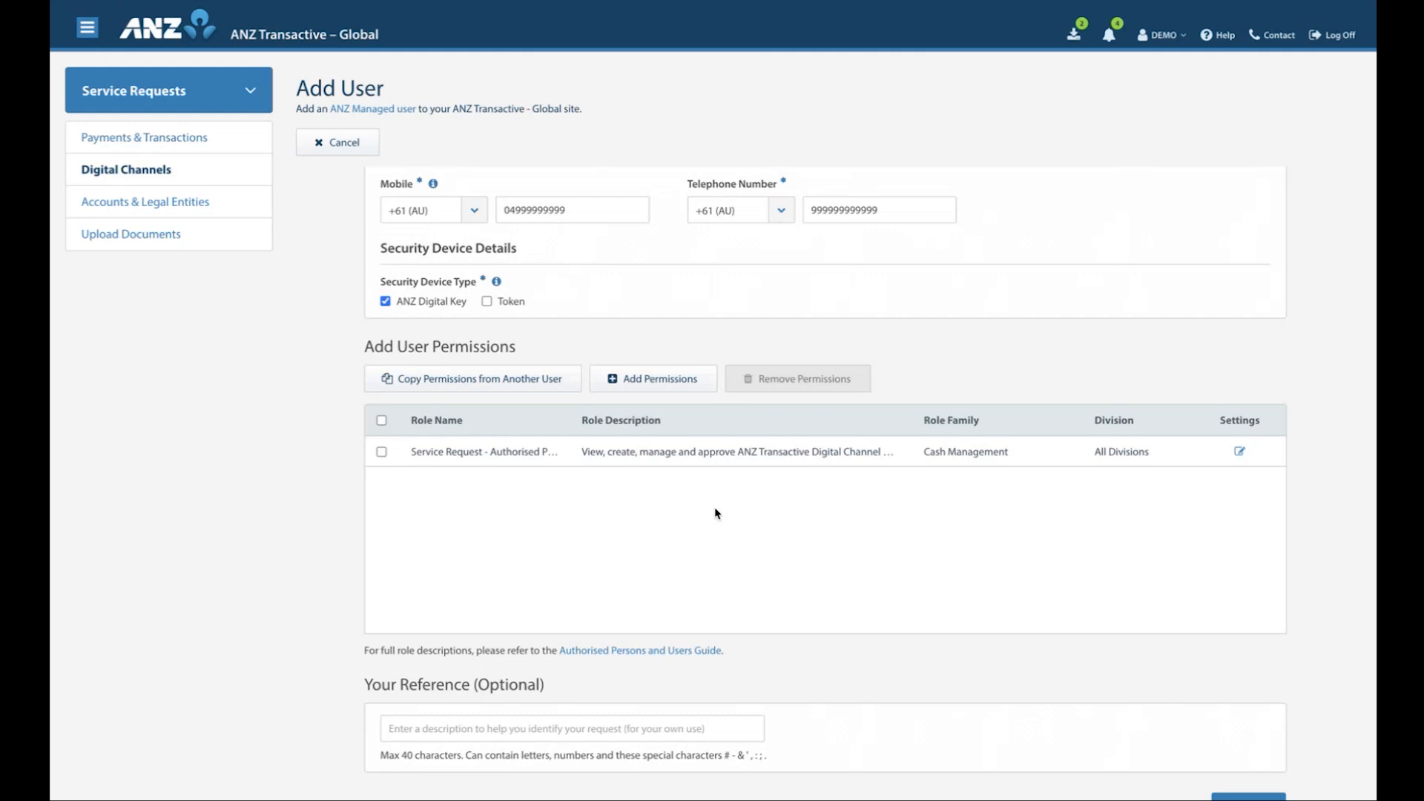
Enter "User 1" as the reference of the Add User request and proceed to the review stage
left_click(510, 727)
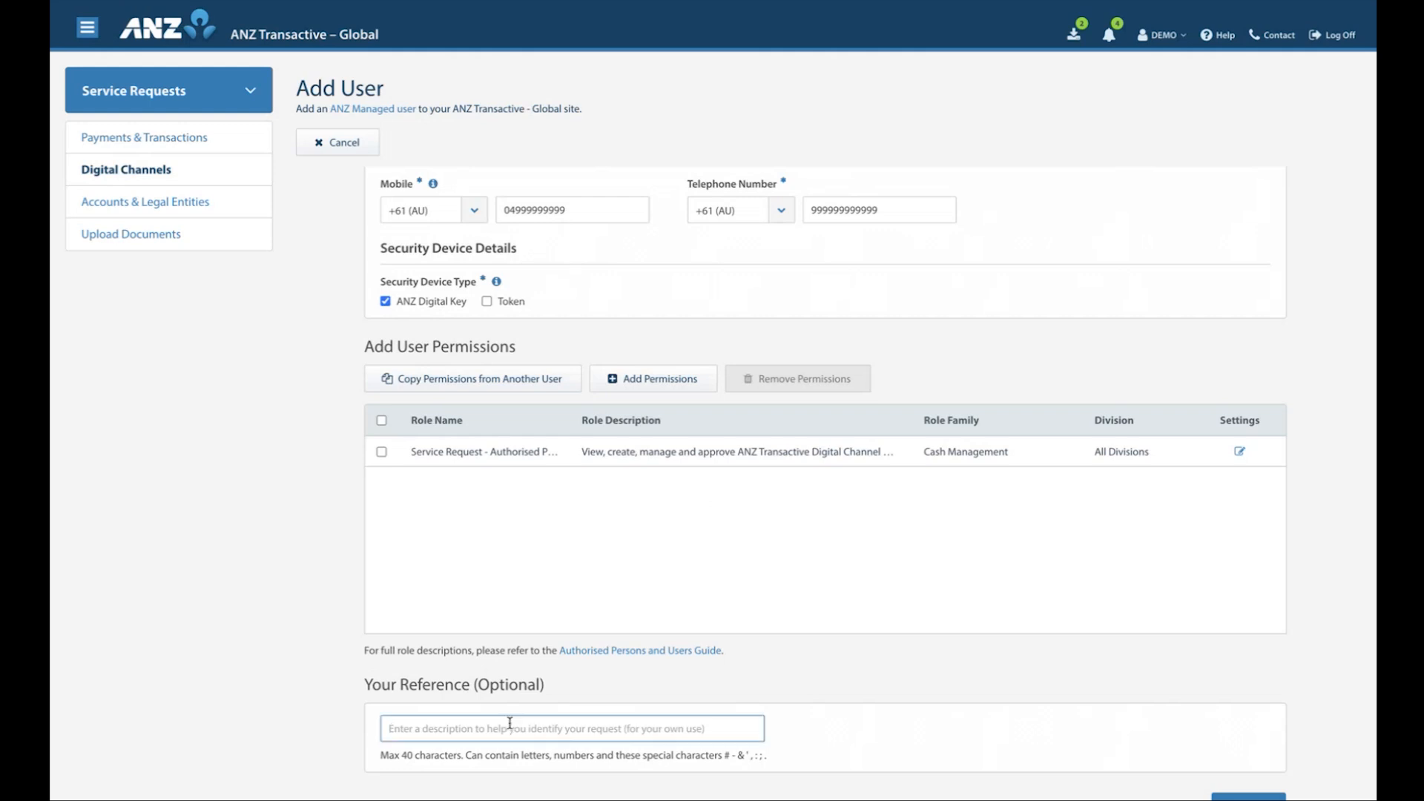
type("User 1")
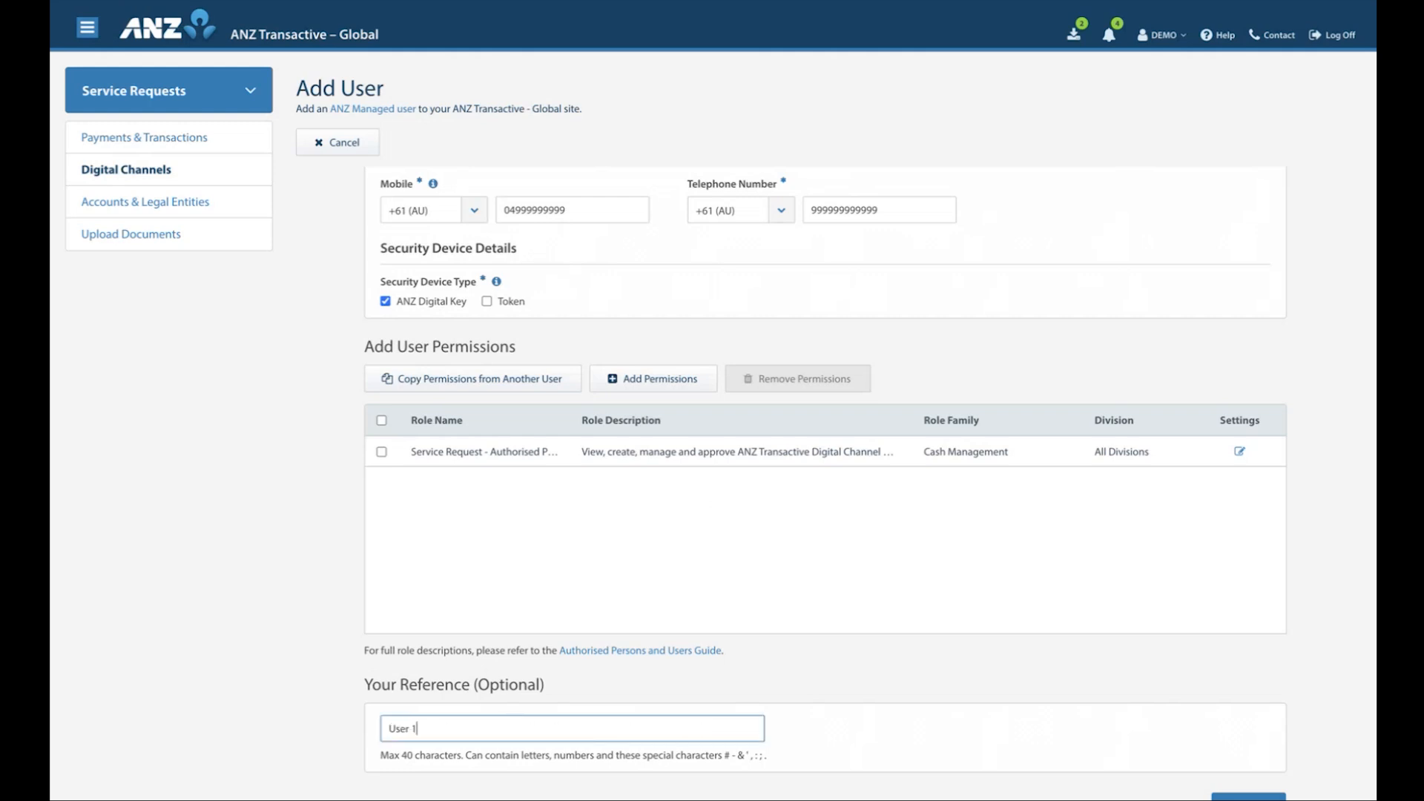
left_click(847, 734)
left_click(1249, 798)
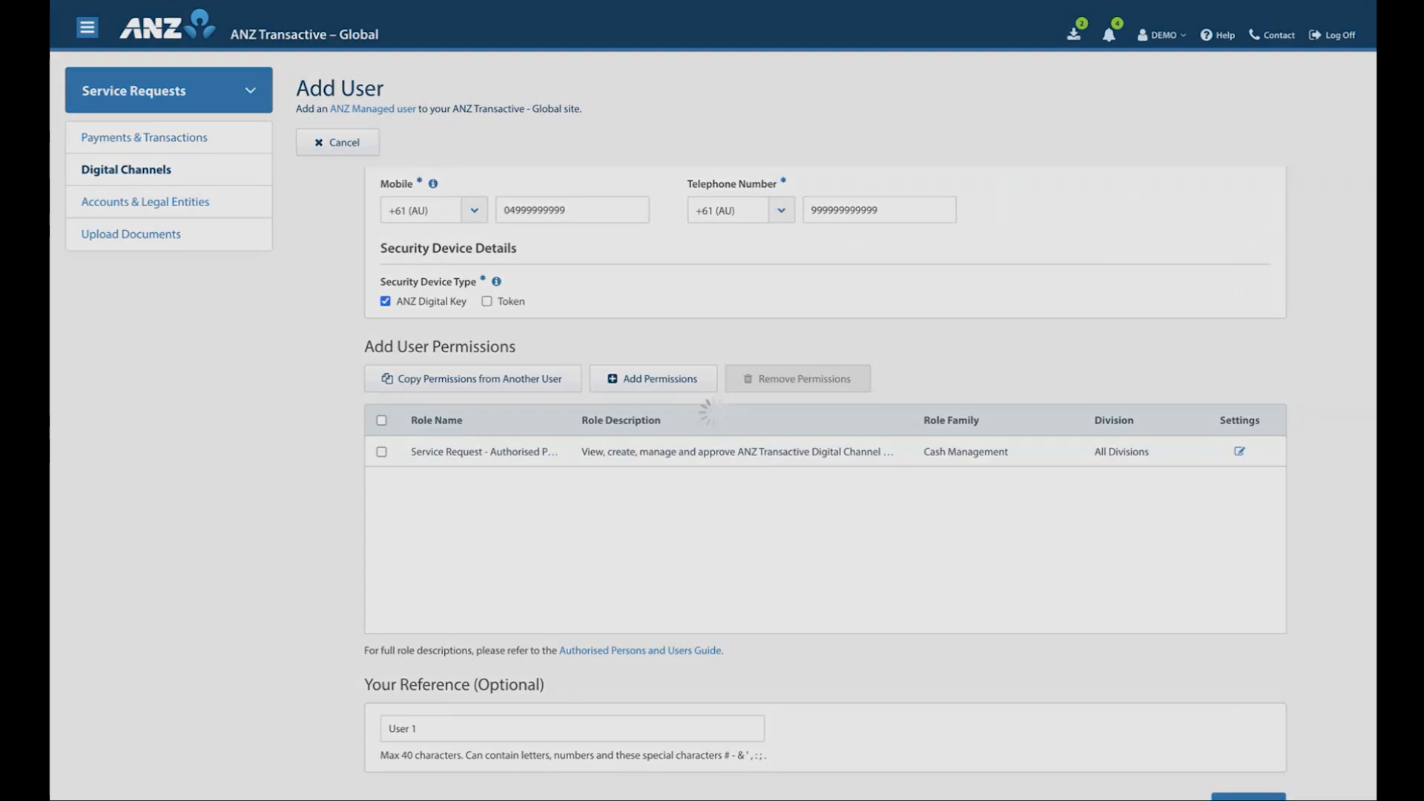
Accept the Important Information declaration, submit the Add User request and return to the list of digital channel requests
scroll(553, 521, "down", 3)
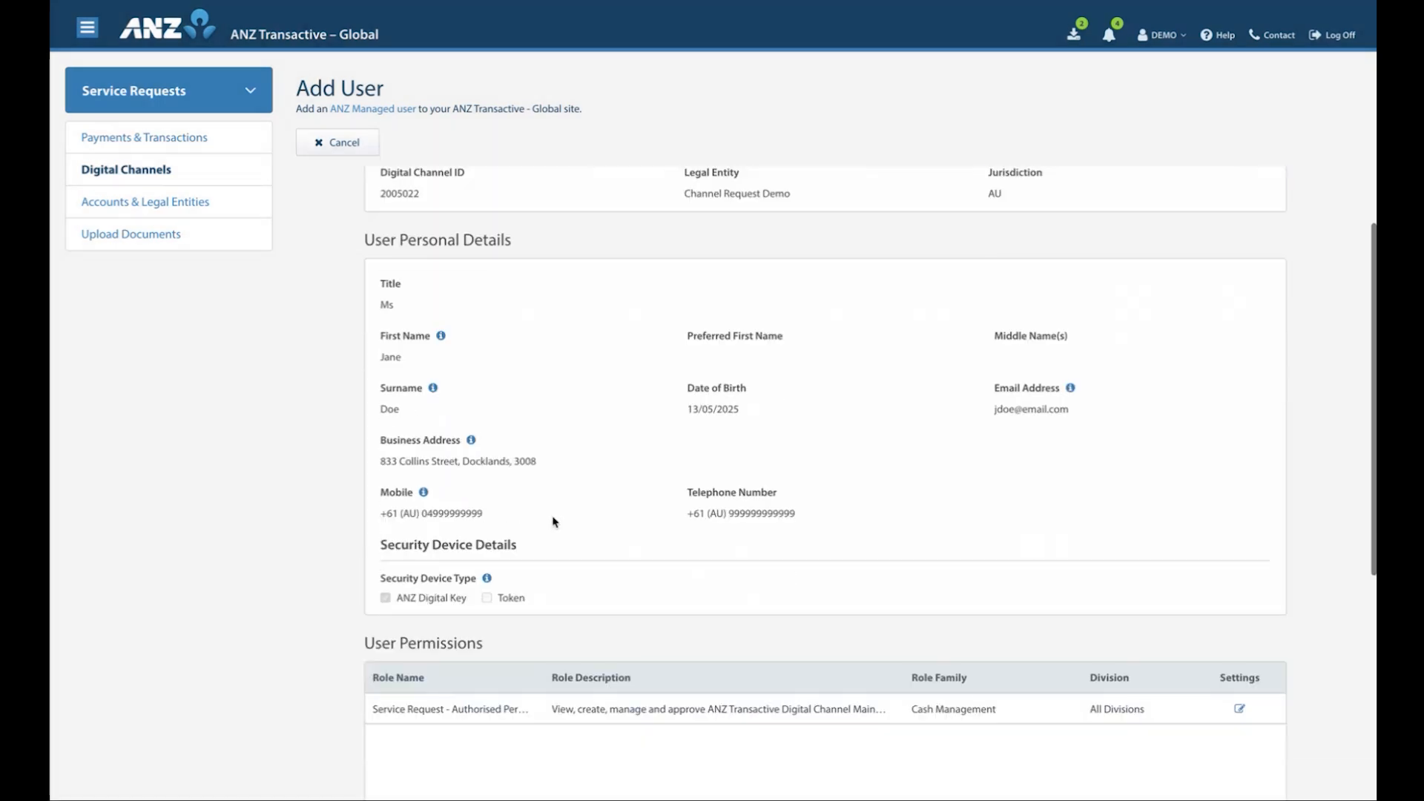
scroll(553, 522, "down", 5)
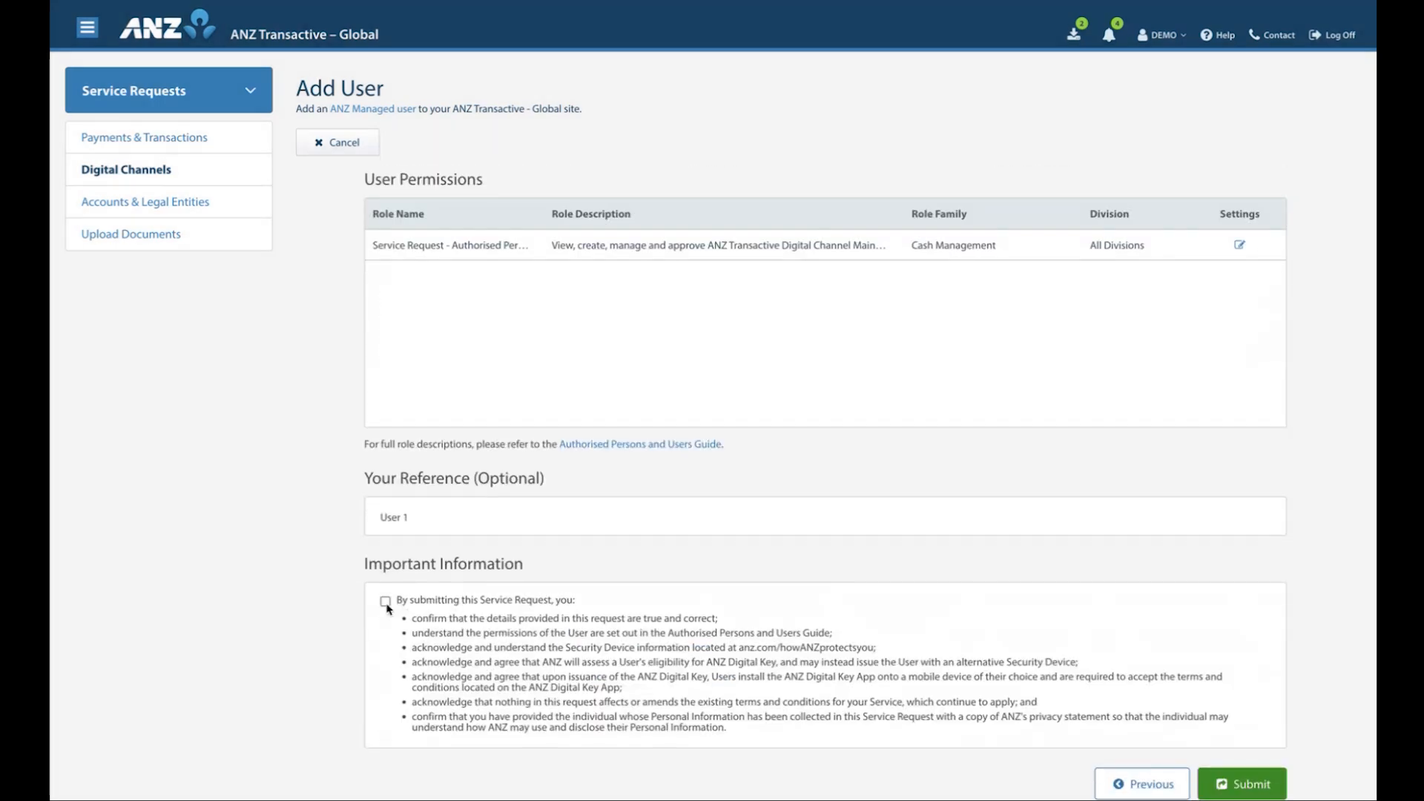
left_click(386, 601)
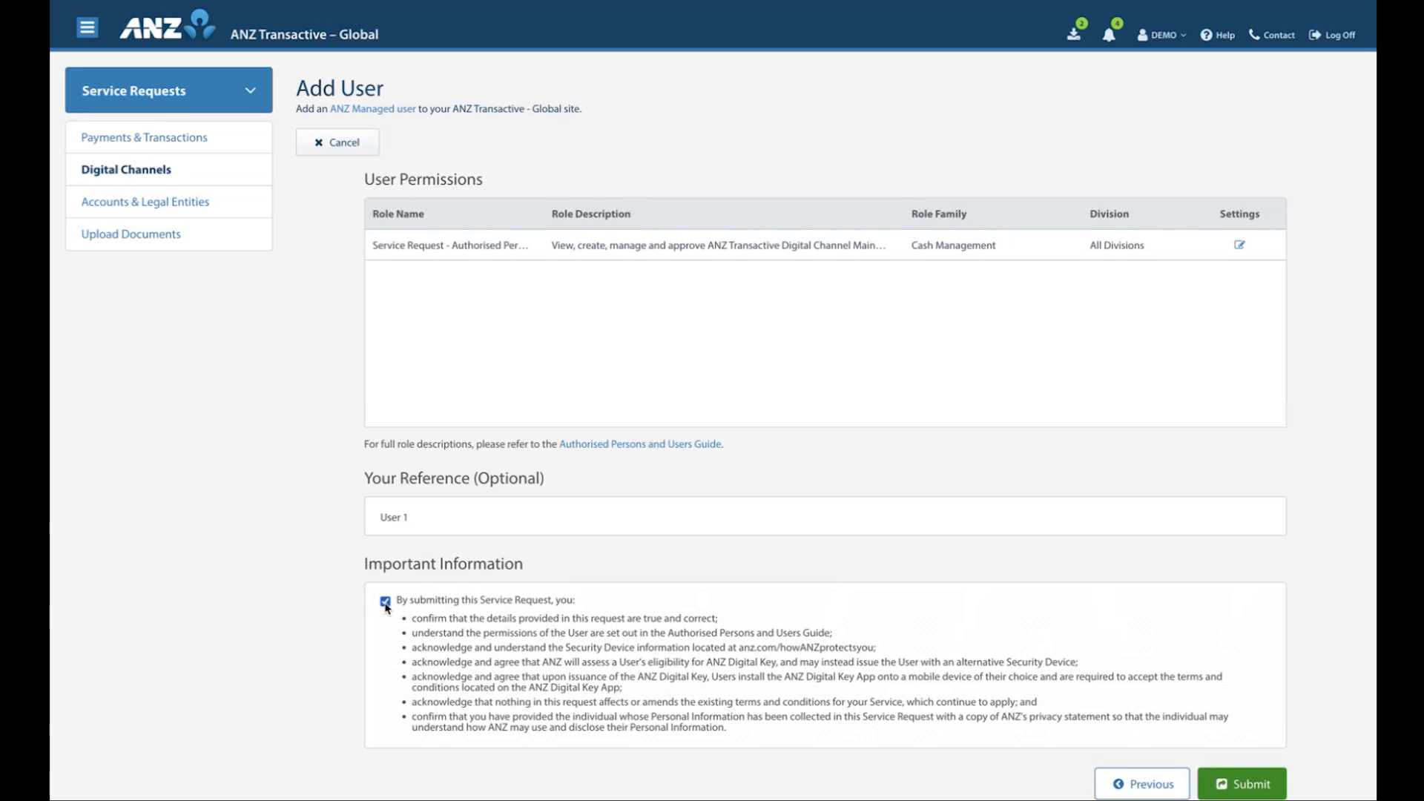
left_click(1243, 791)
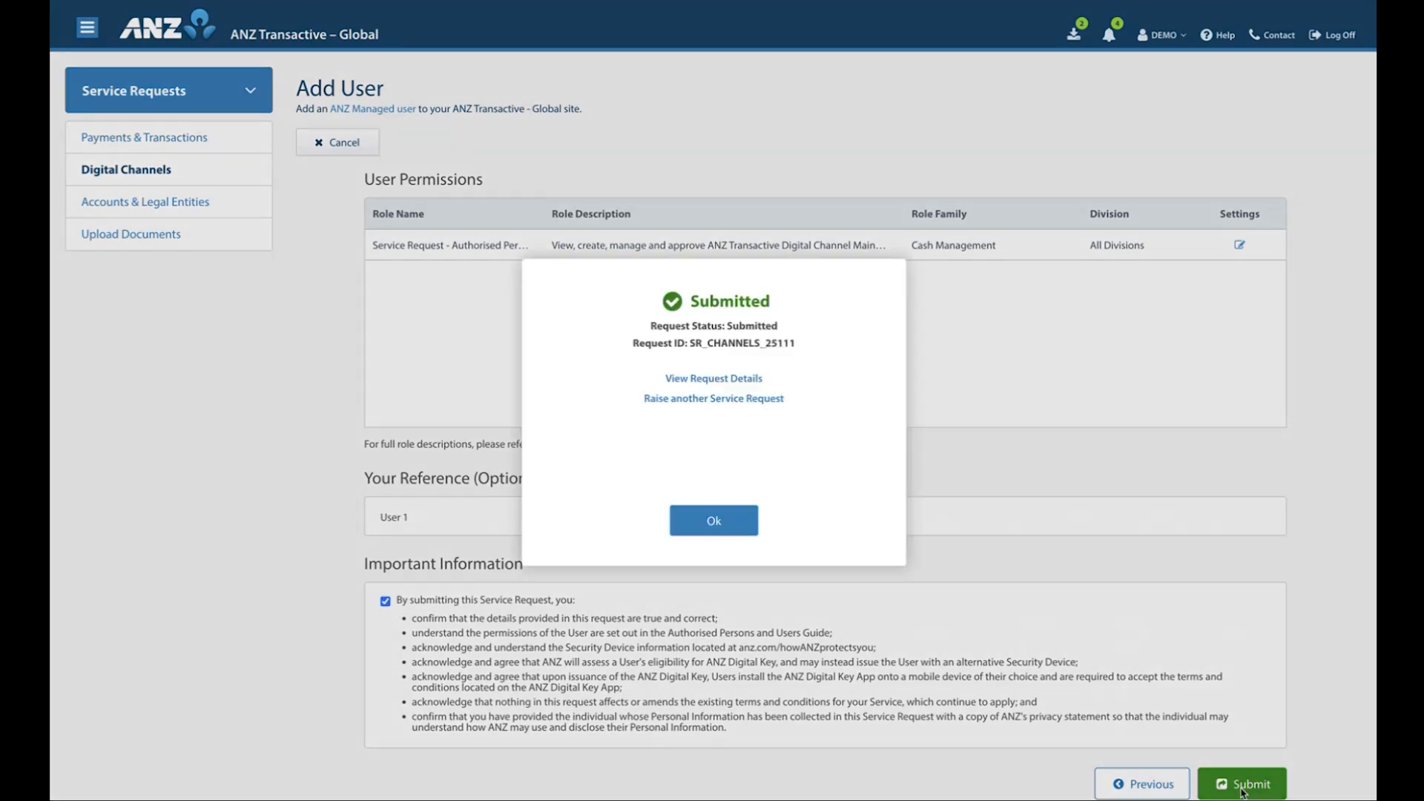
left_click(715, 522)
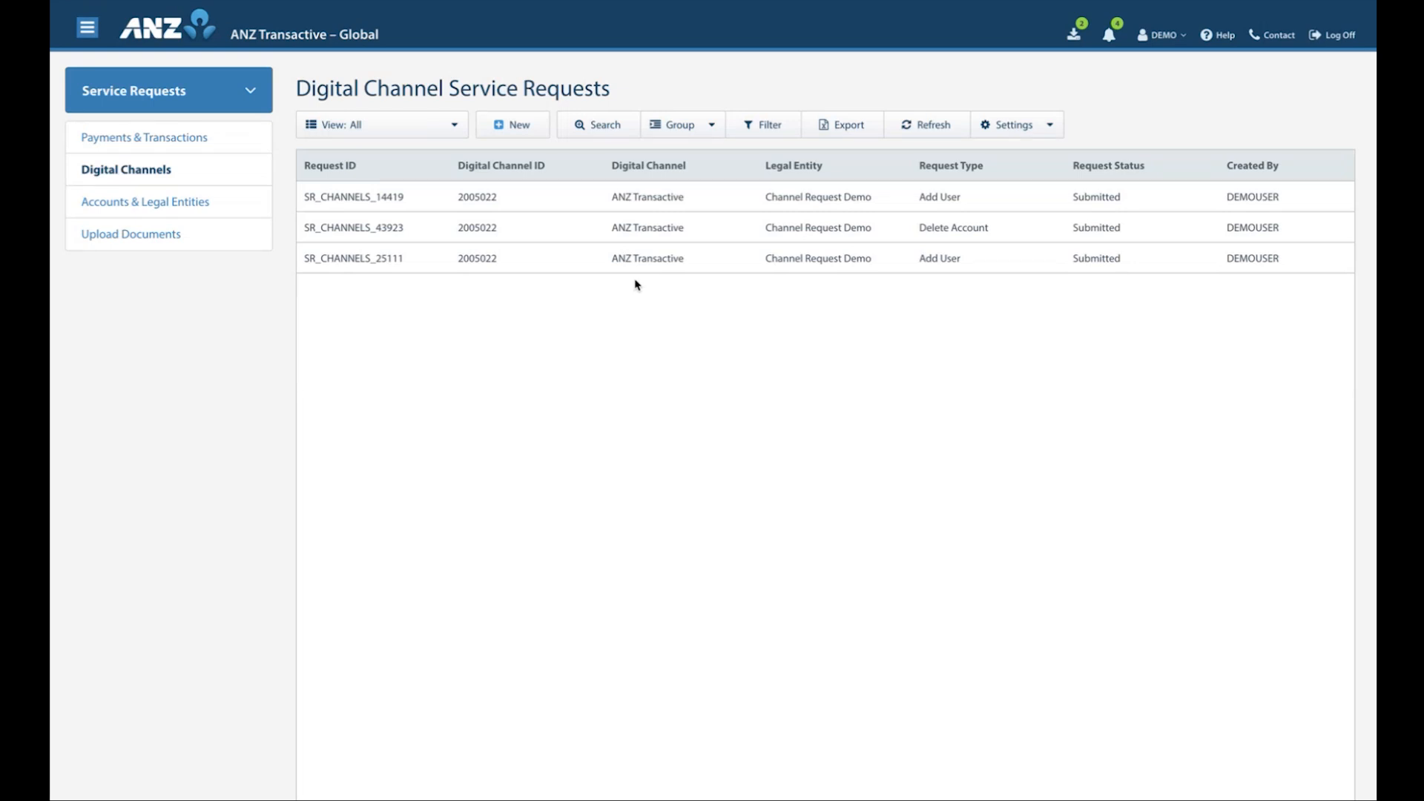
Review the details of the newly submitted Add User request, including permissions and supporting documents, and close it
left_click(636, 260)
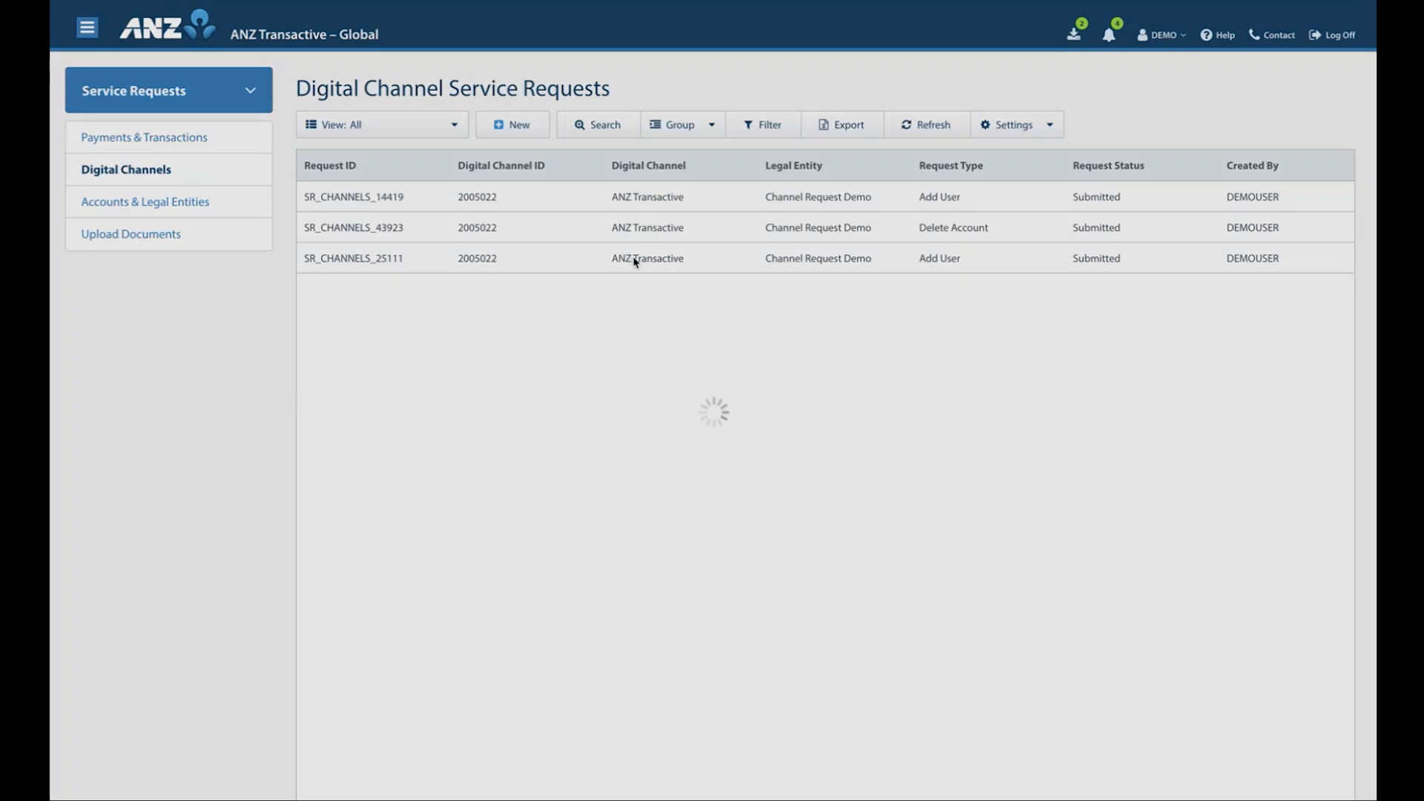
scroll(549, 519, "down", 6)
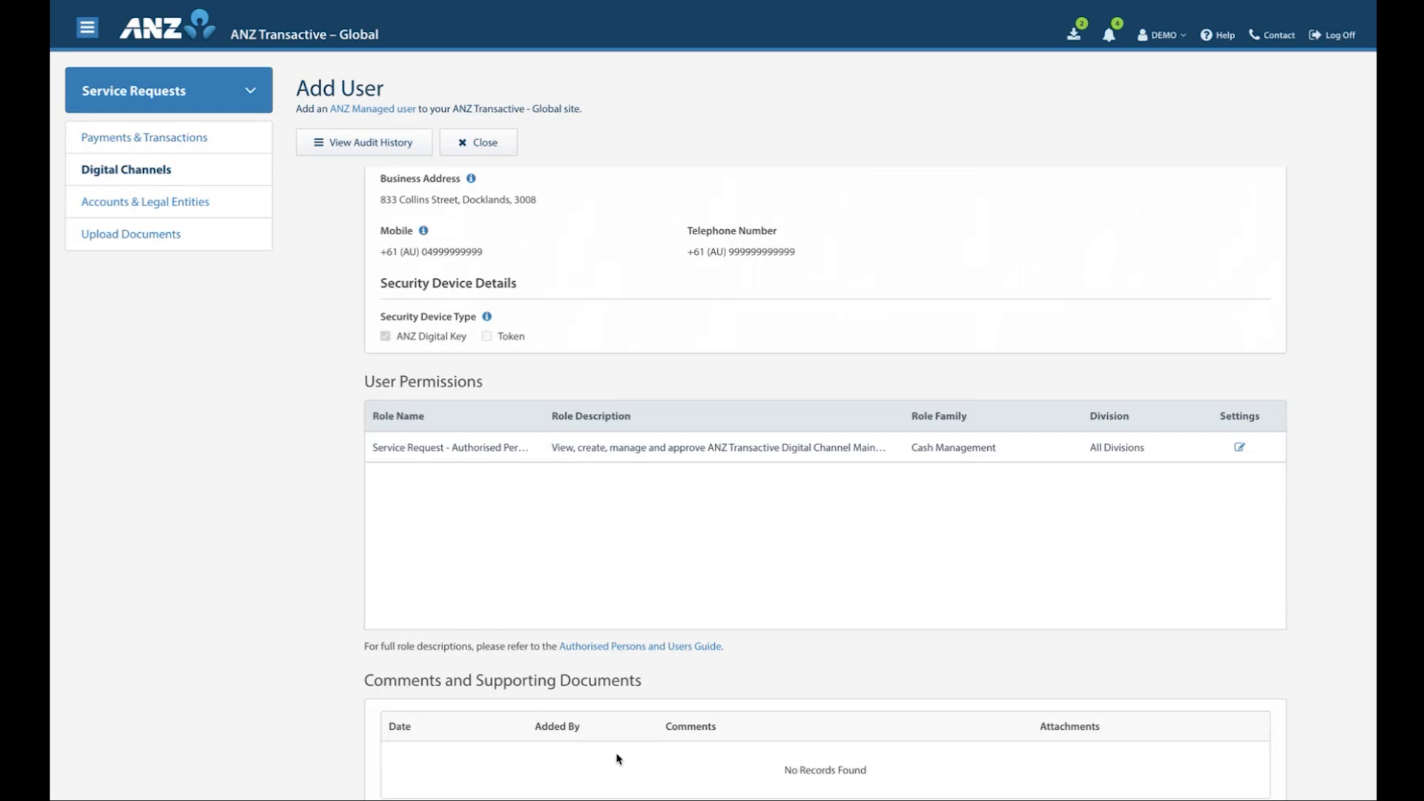
scroll(627, 594, "up", 5)
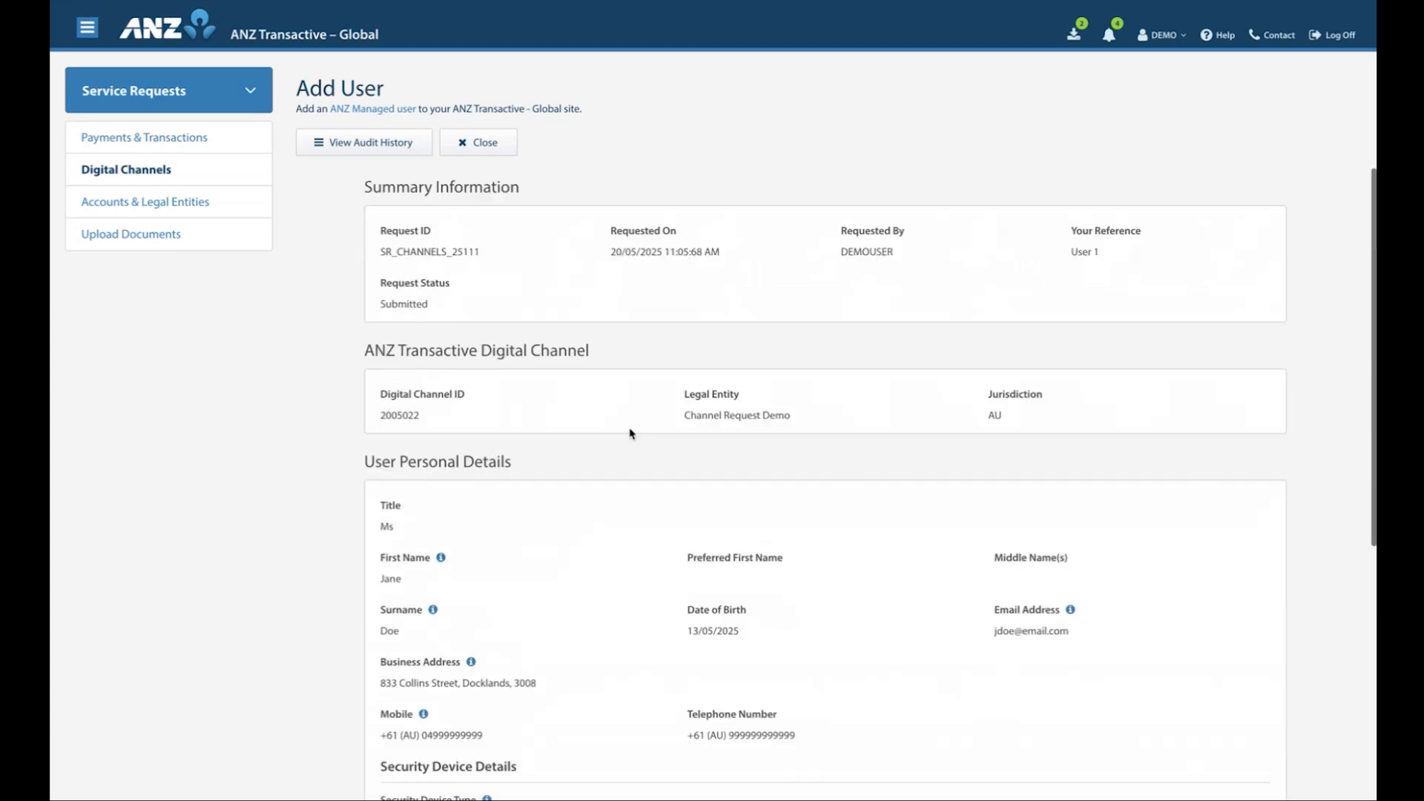
left_click(490, 143)
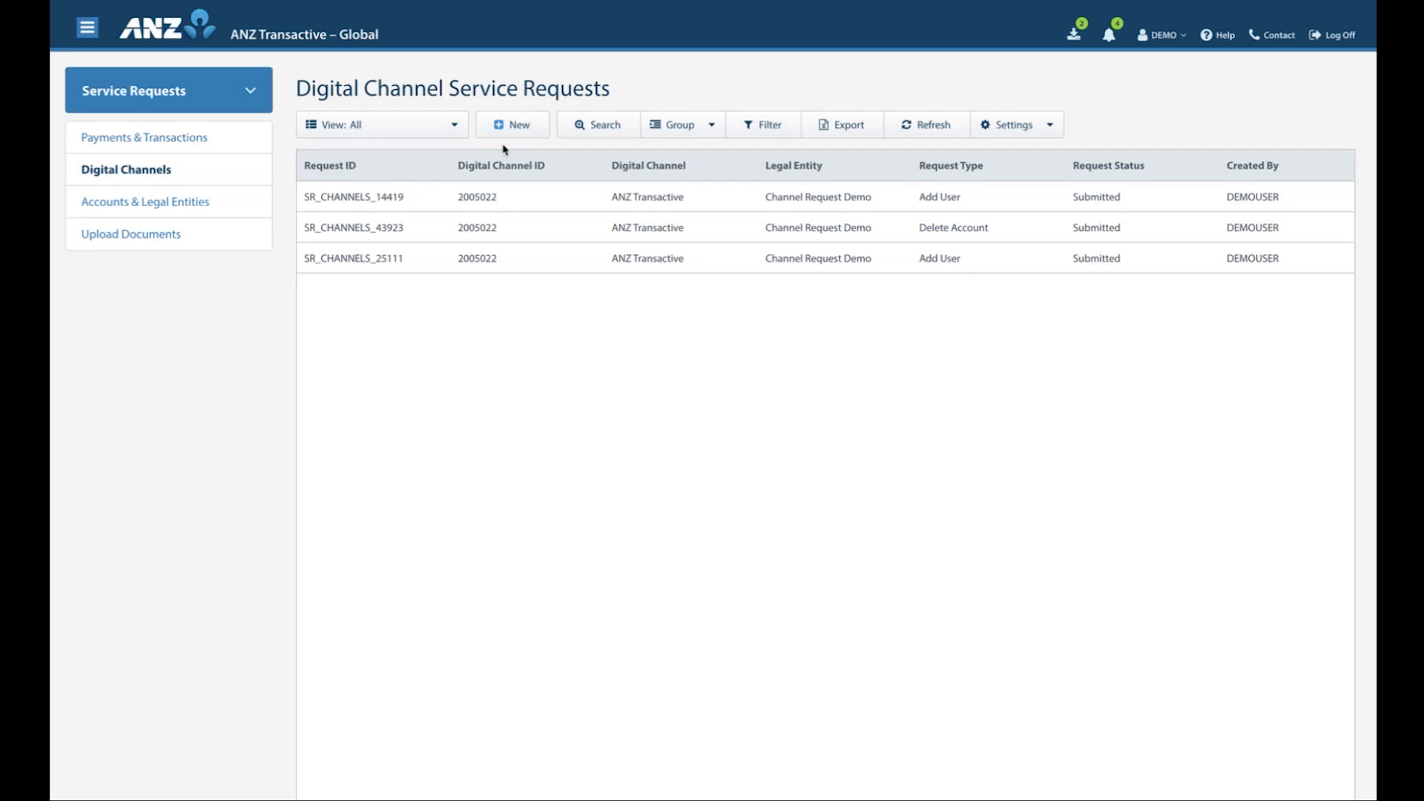
Start a new Amend User service request and select the second listed user as the one to amend
left_click(519, 126)
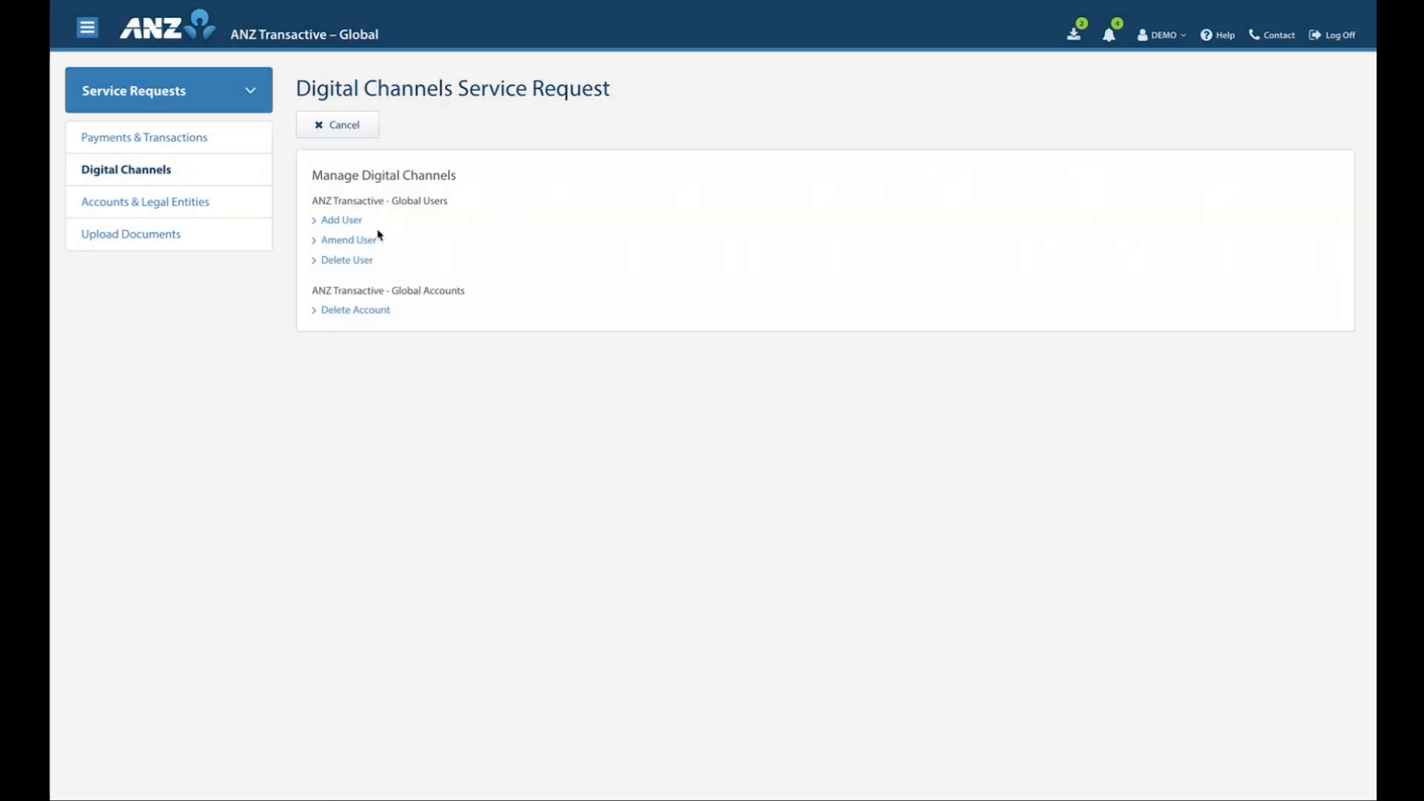
left_click(344, 239)
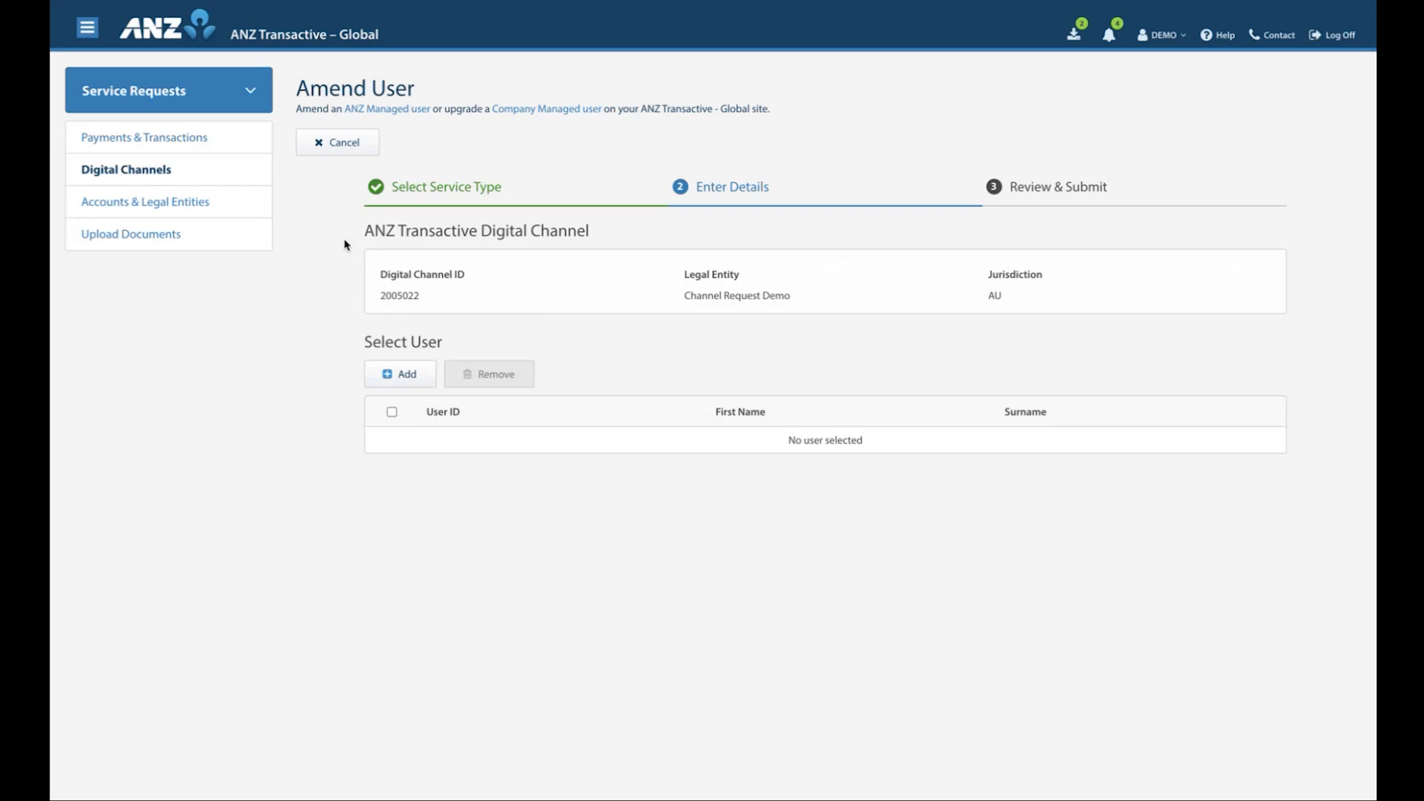
left_click(394, 381)
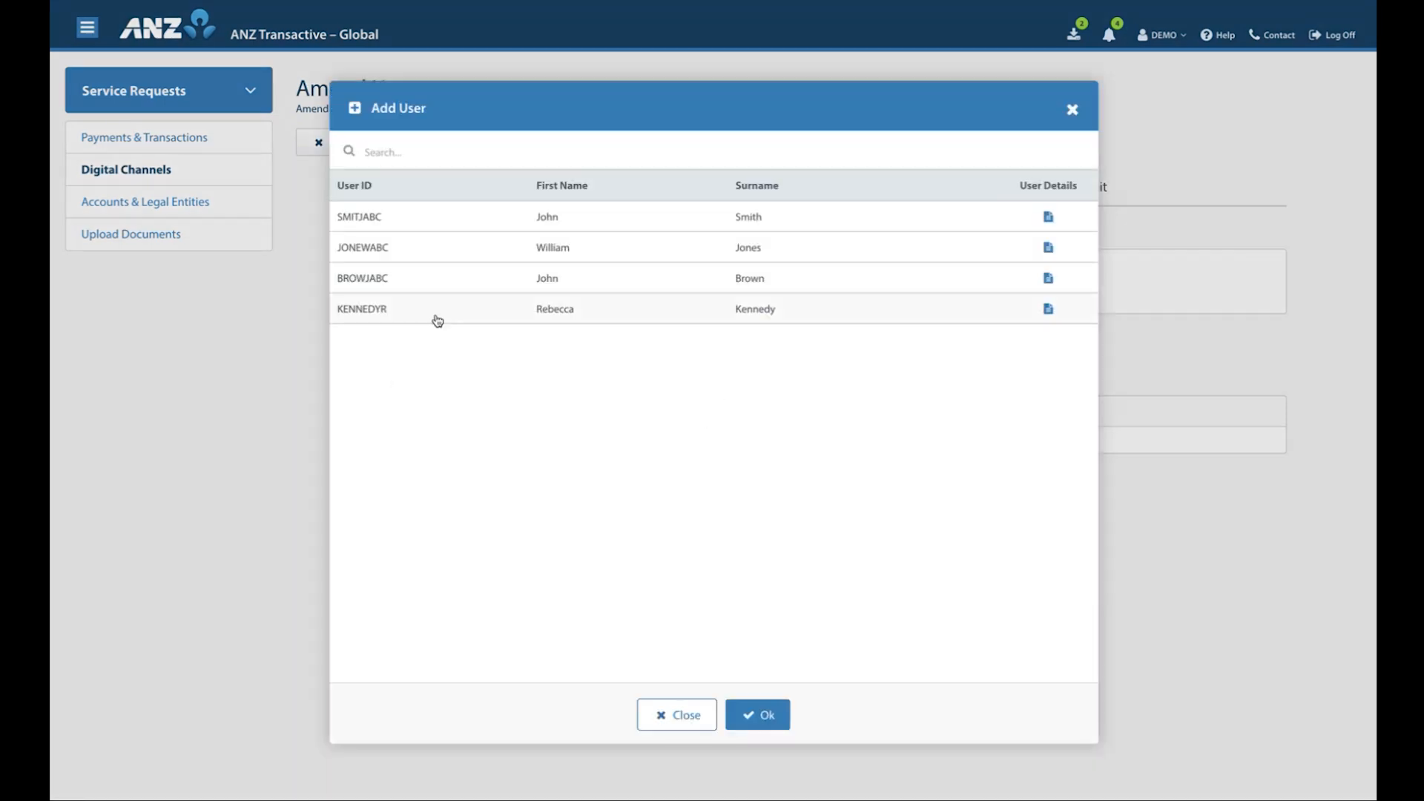
left_click(454, 257)
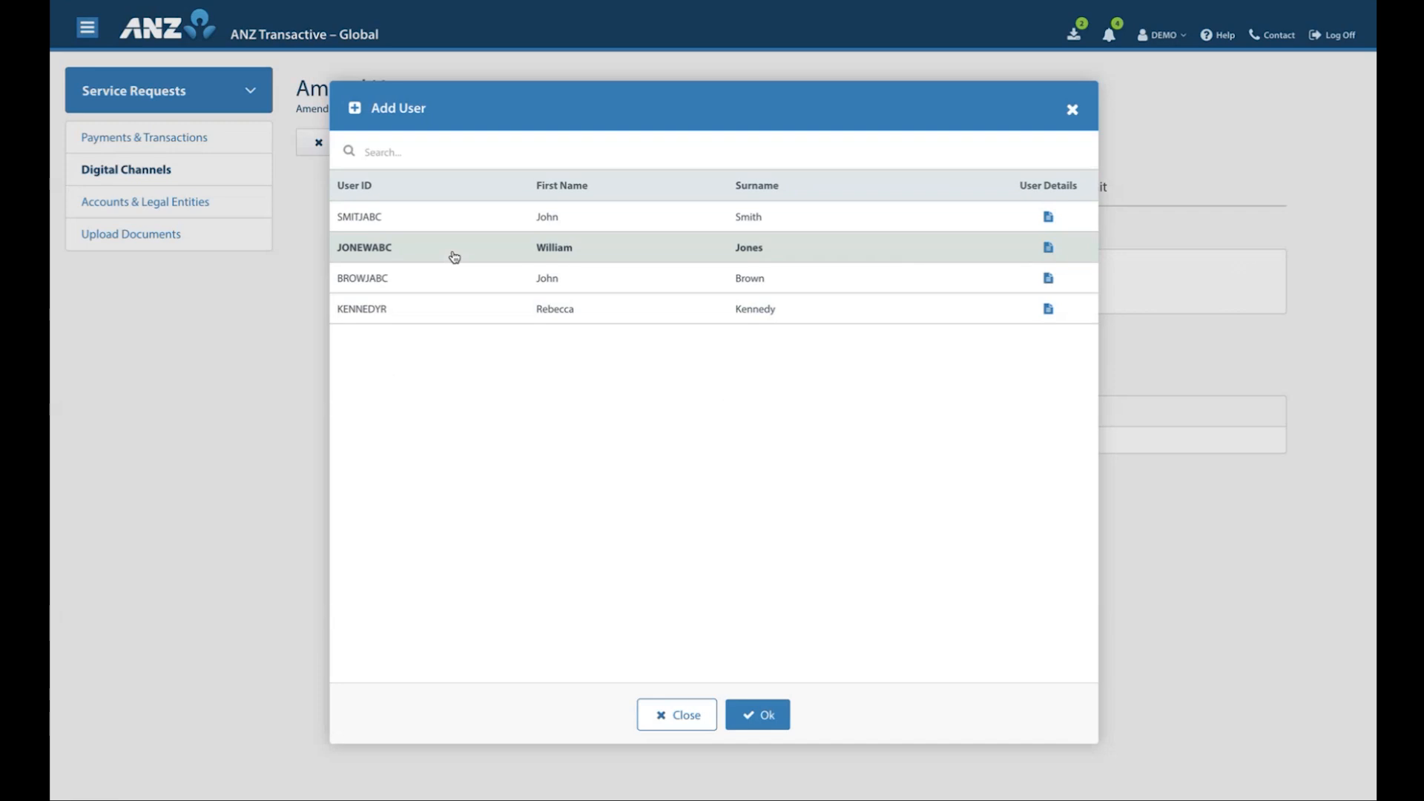
left_click(758, 715)
Add ANZ Digital Key to the selected user's security device types alongside Token
scroll(384, 602, "down", 2)
scroll(384, 602, "down", 5)
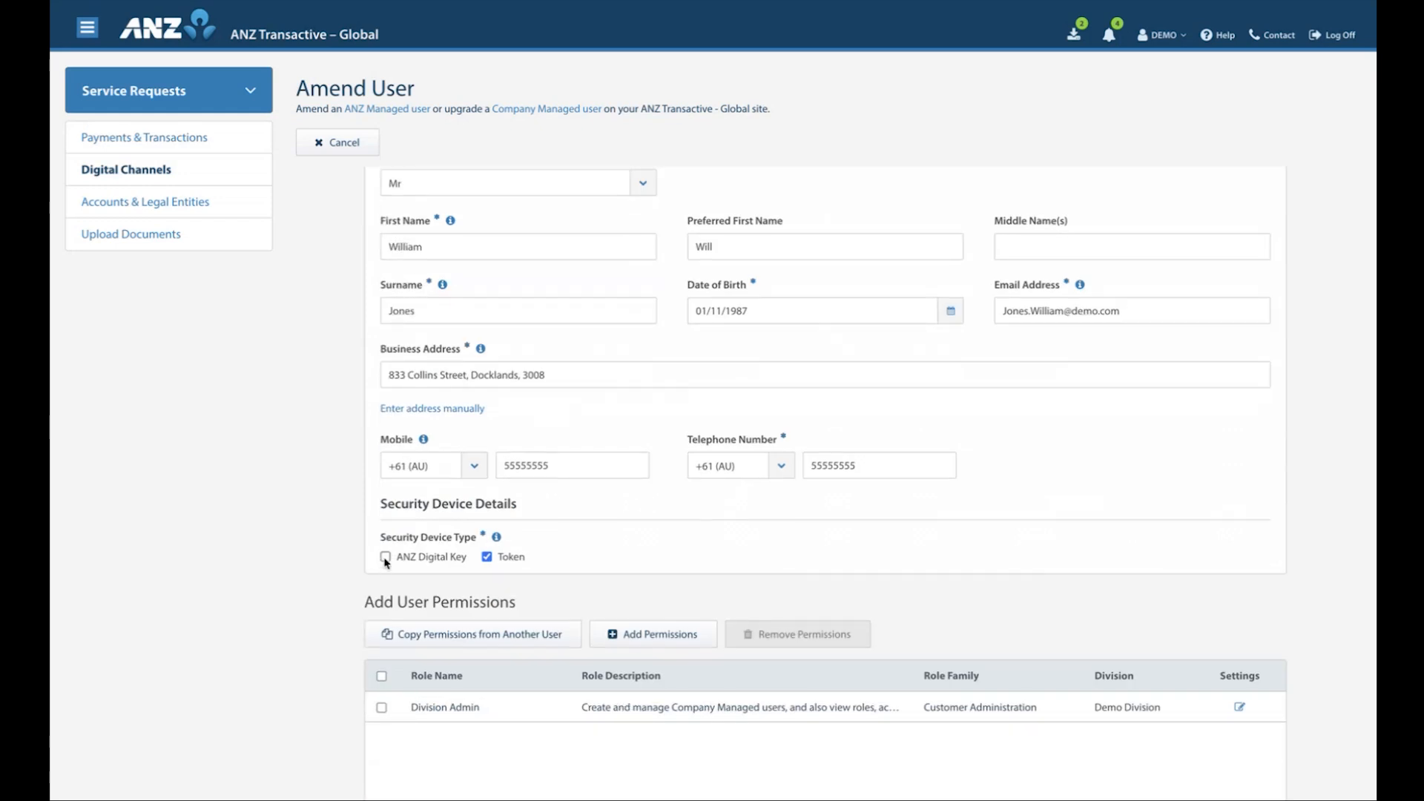
left_click(385, 557)
scroll(573, 512, "down", 1)
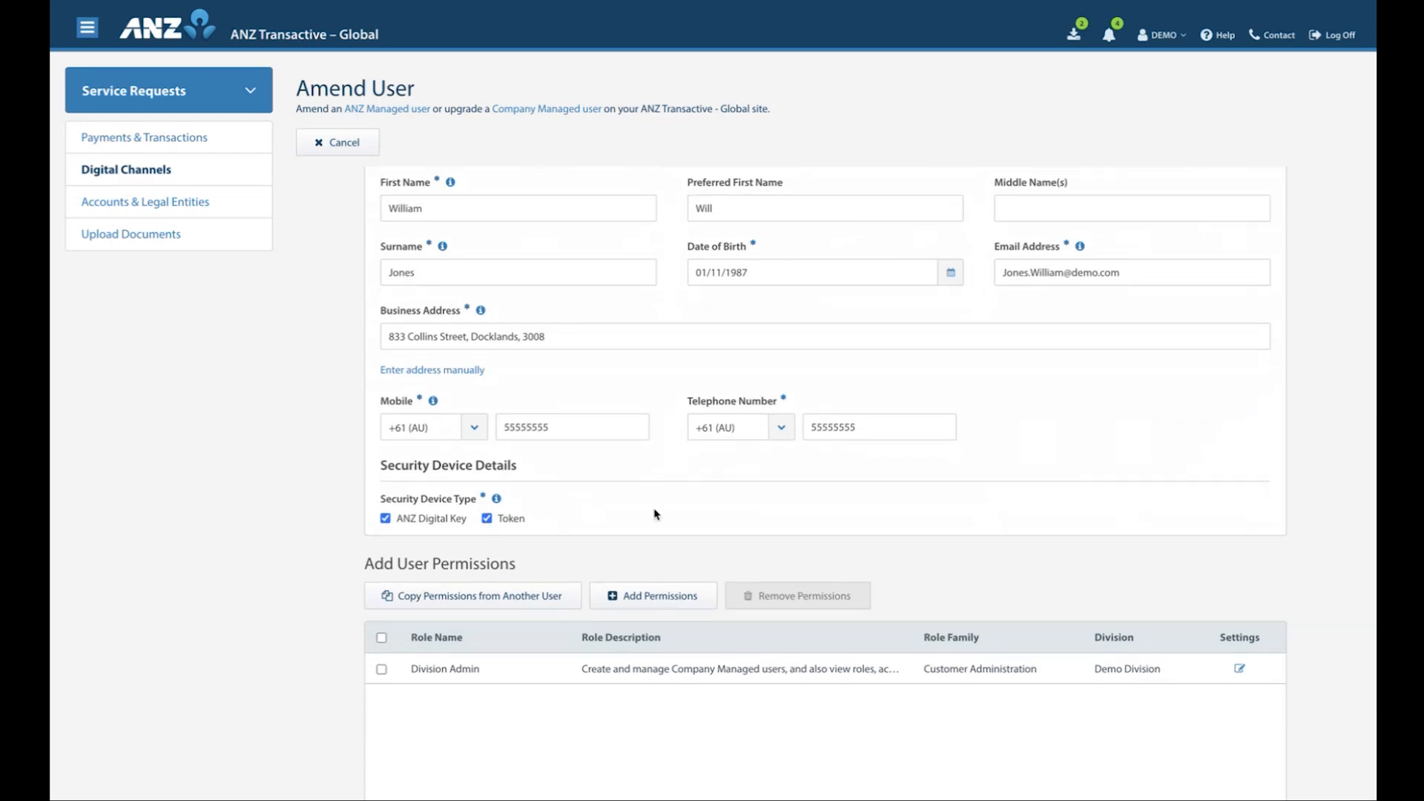
Enter "Amend 1" as the reference of the Amend User request and proceed to the review stage
scroll(730, 521, "down", 5)
left_click(408, 704)
type("Amend 1")
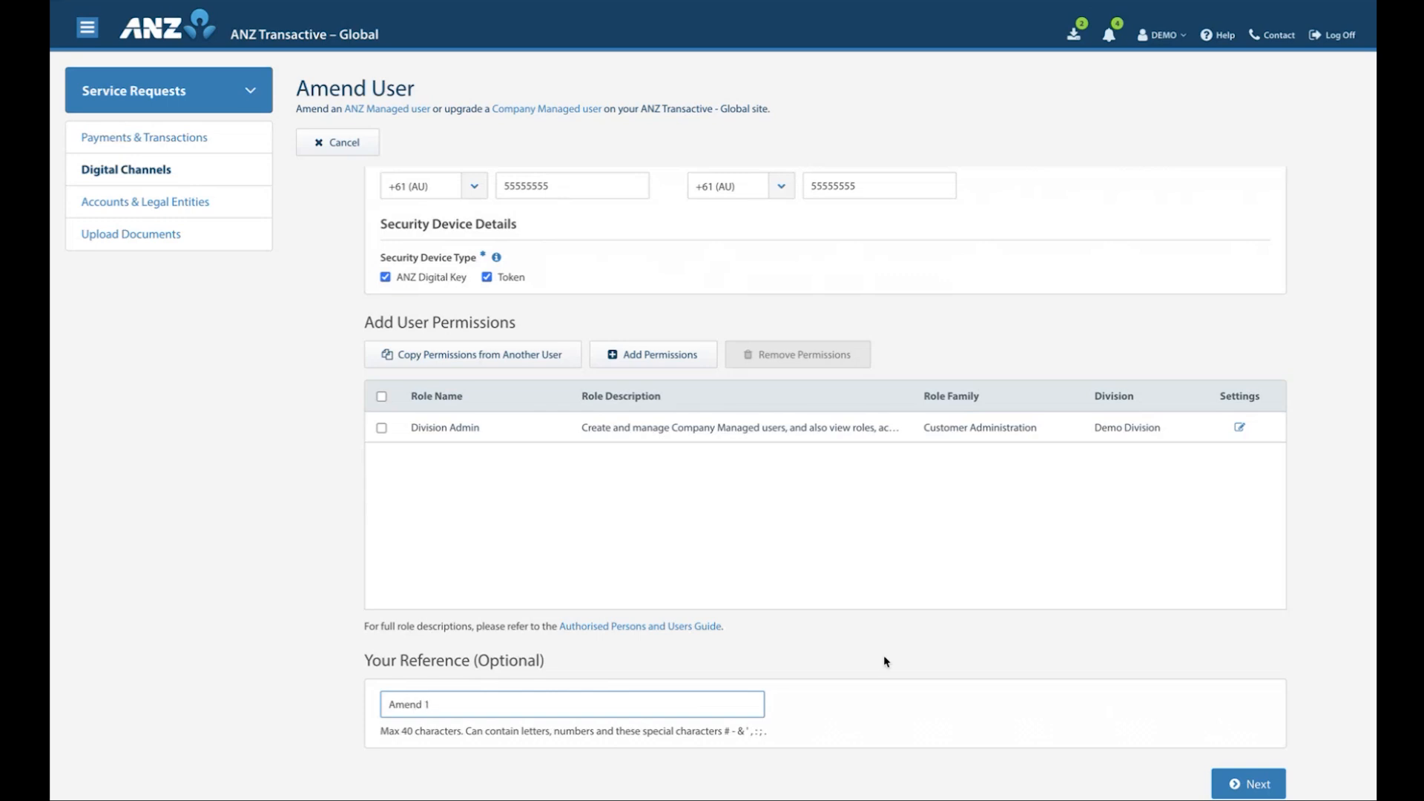
left_click(1250, 785)
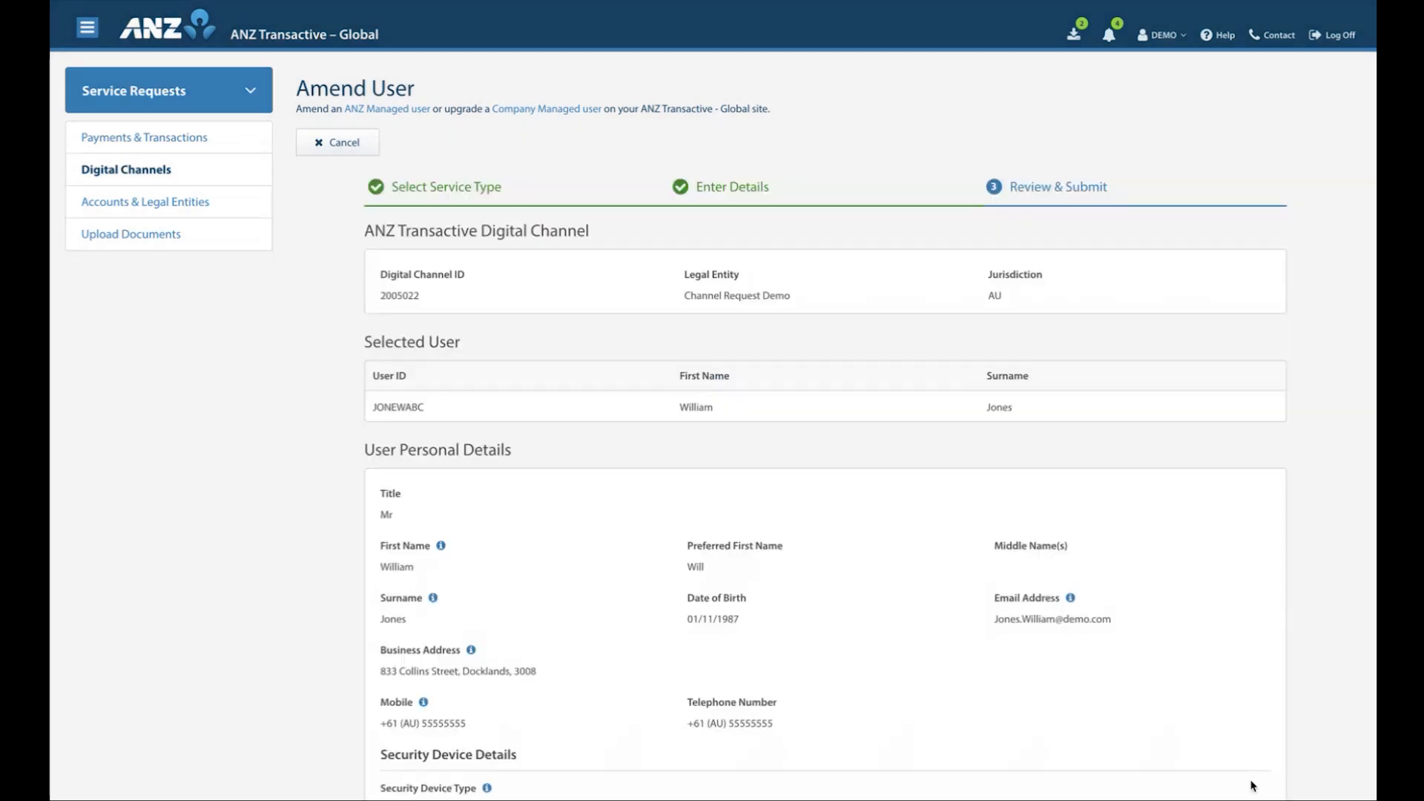
Accept the Important Information declaration, submit the Amend User request and return to the list of digital channel requests
scroll(581, 646, "down", 10)
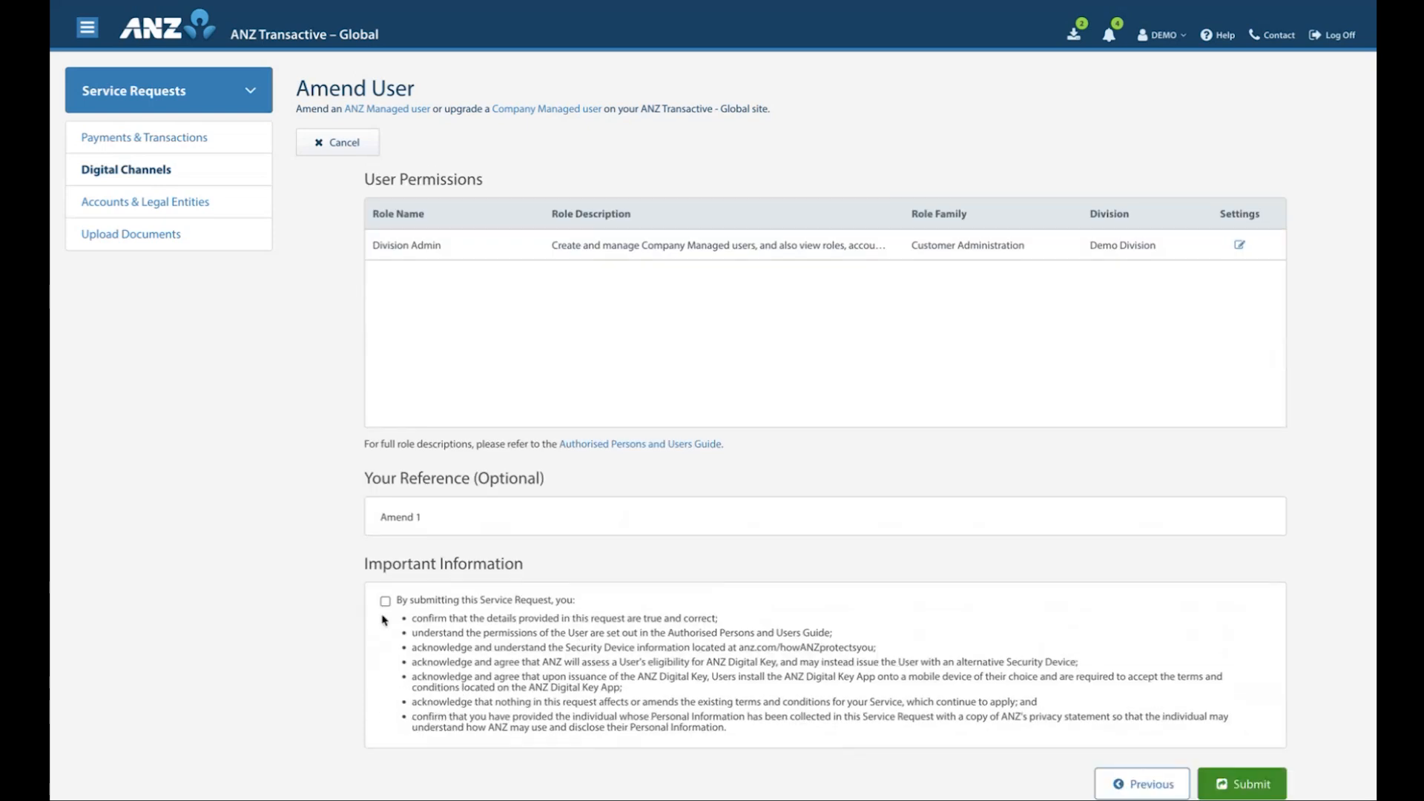
left_click(386, 602)
left_click(1255, 784)
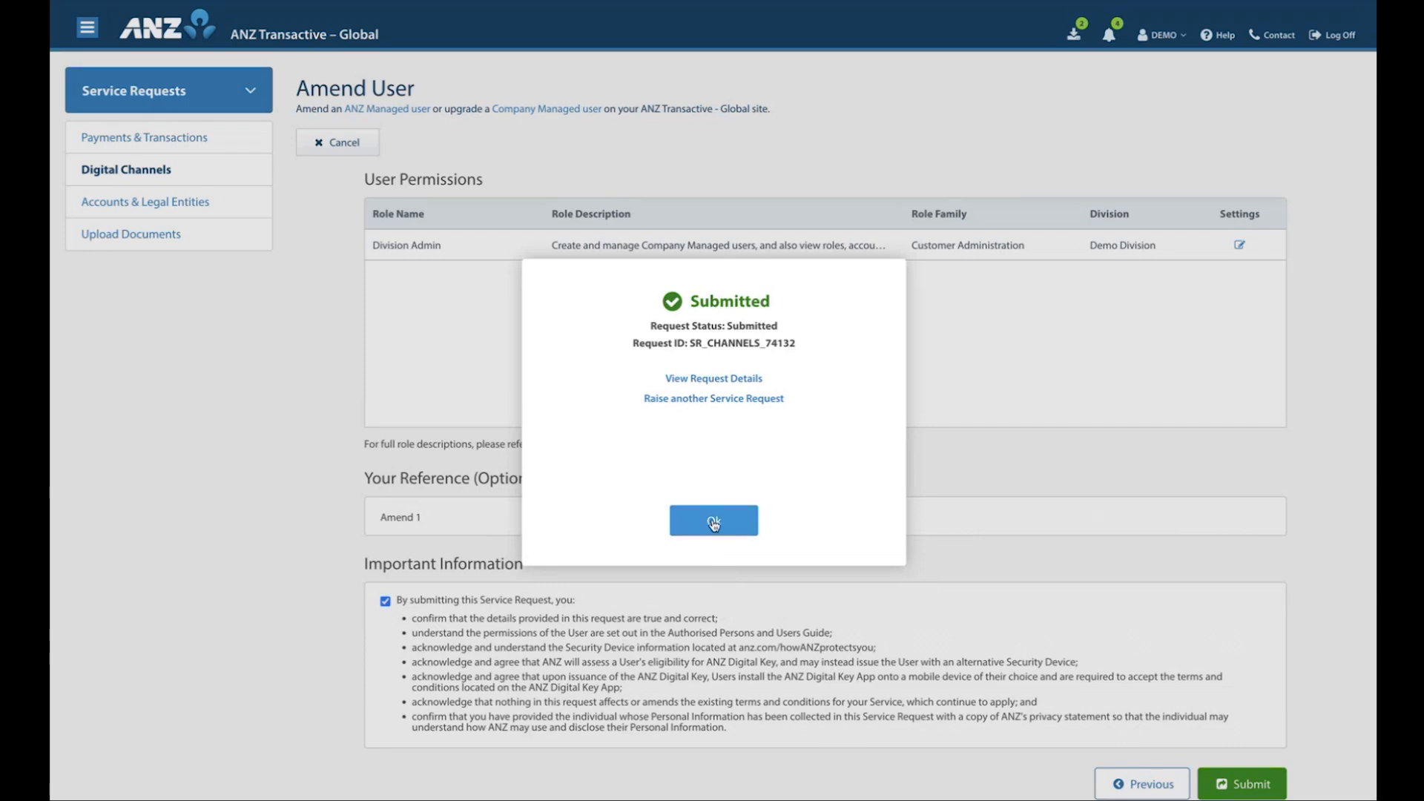
left_click(714, 521)
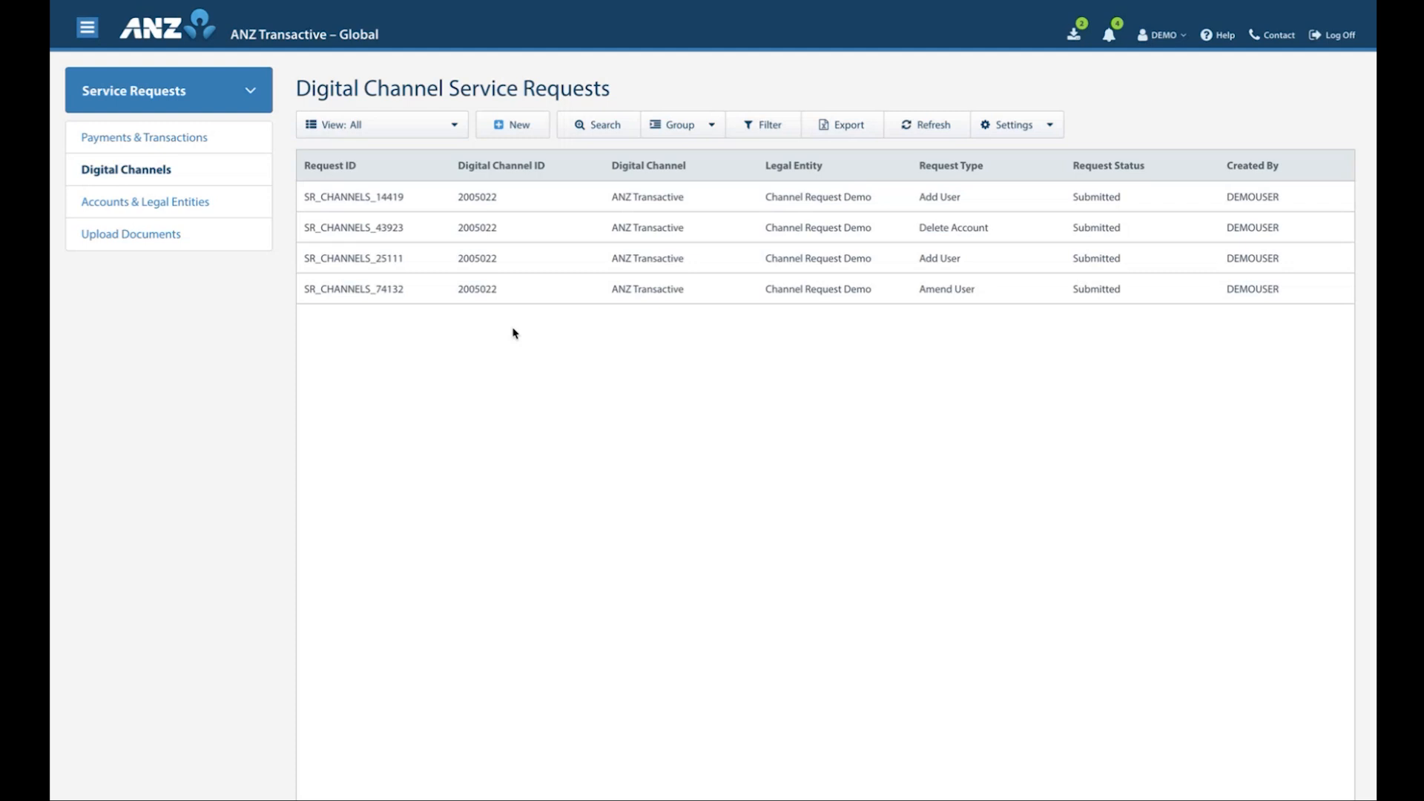
Start a new Delete User service request and add the third listed user to it
left_click(512, 126)
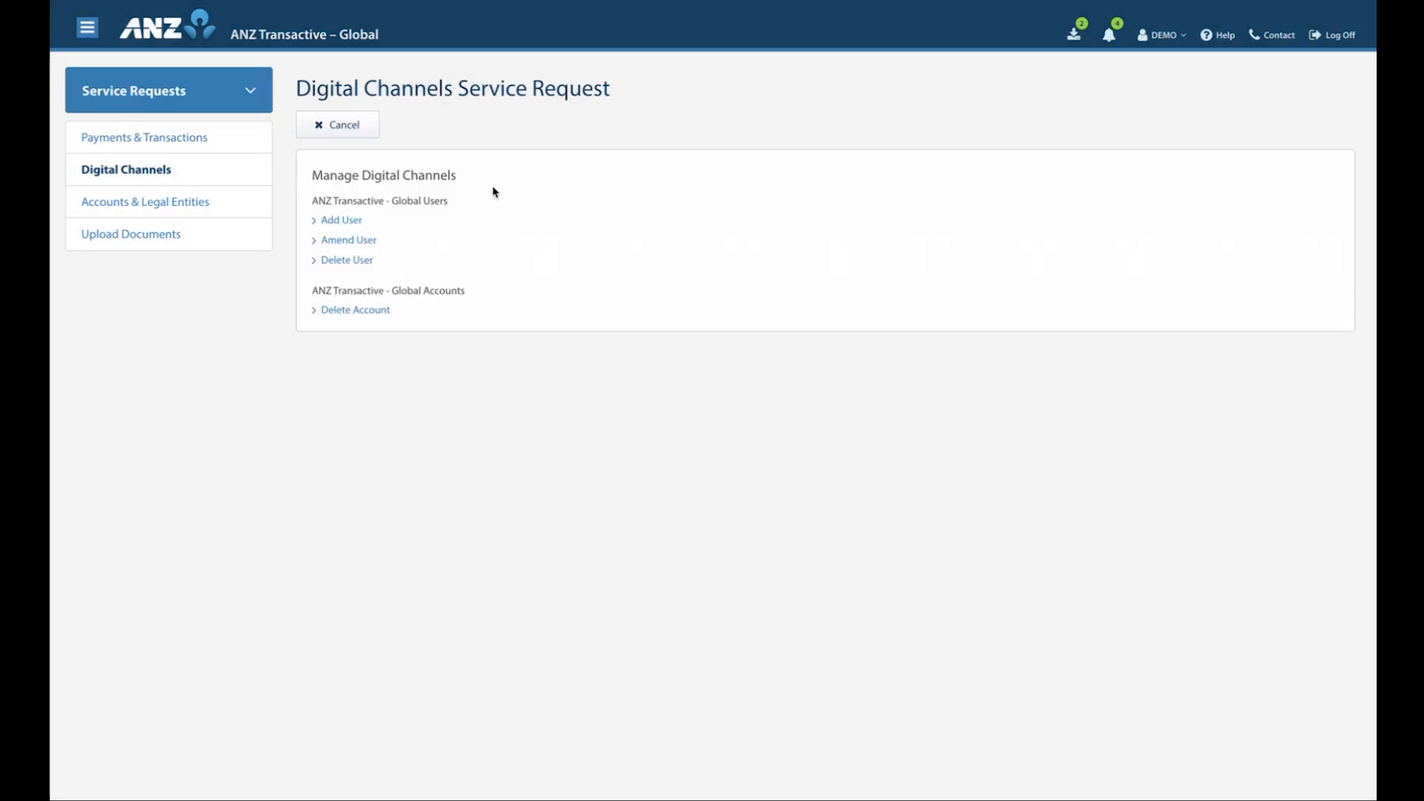
left_click(347, 260)
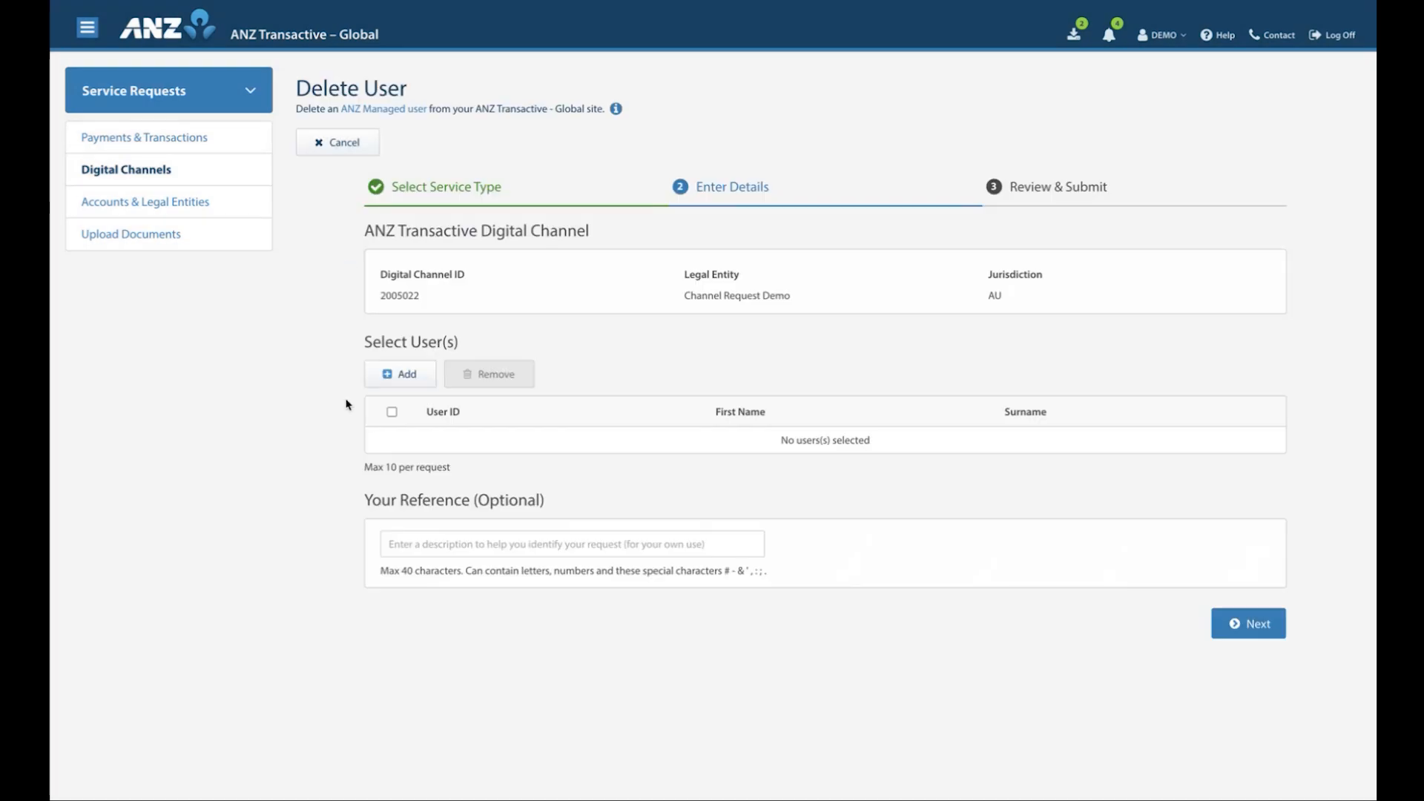
left_click(401, 375)
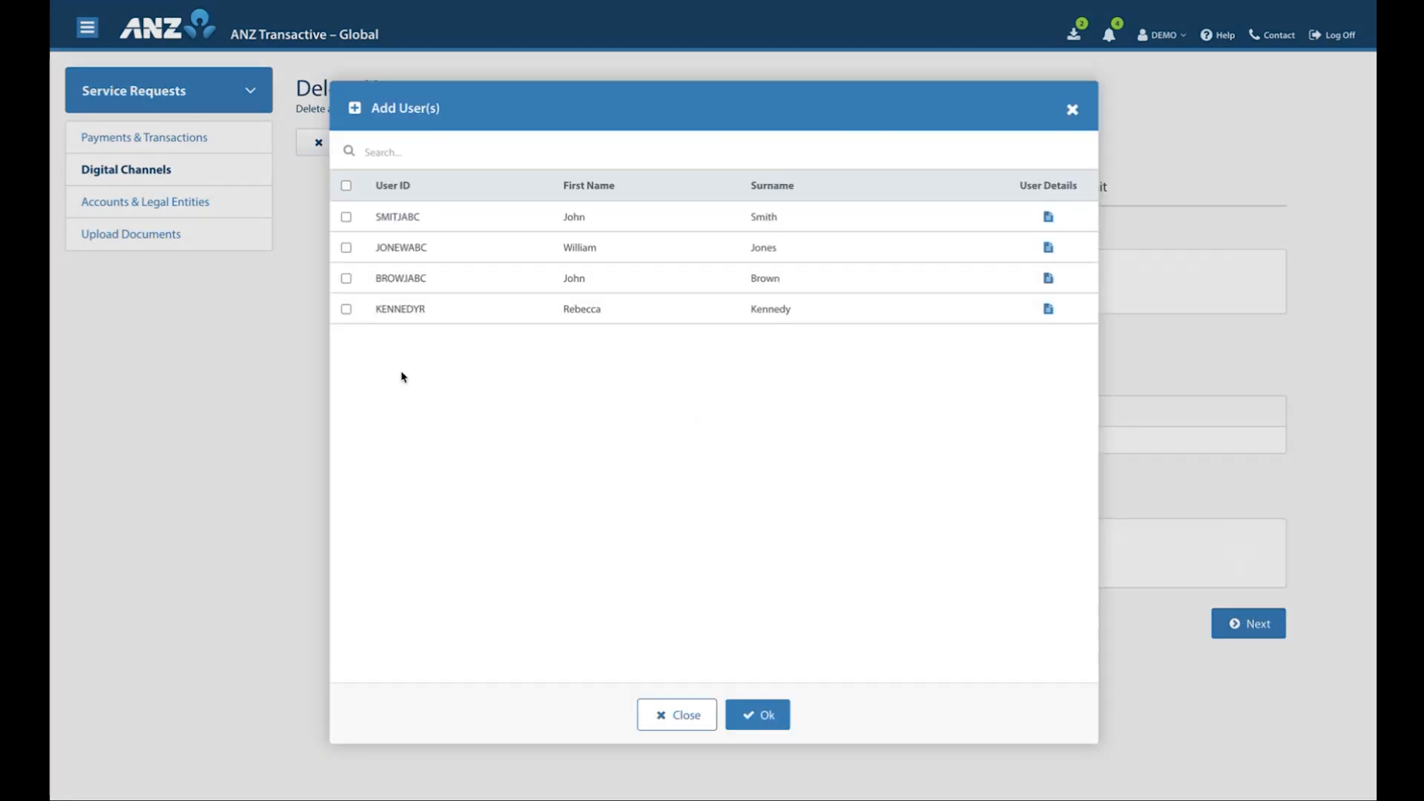
left_click(472, 284)
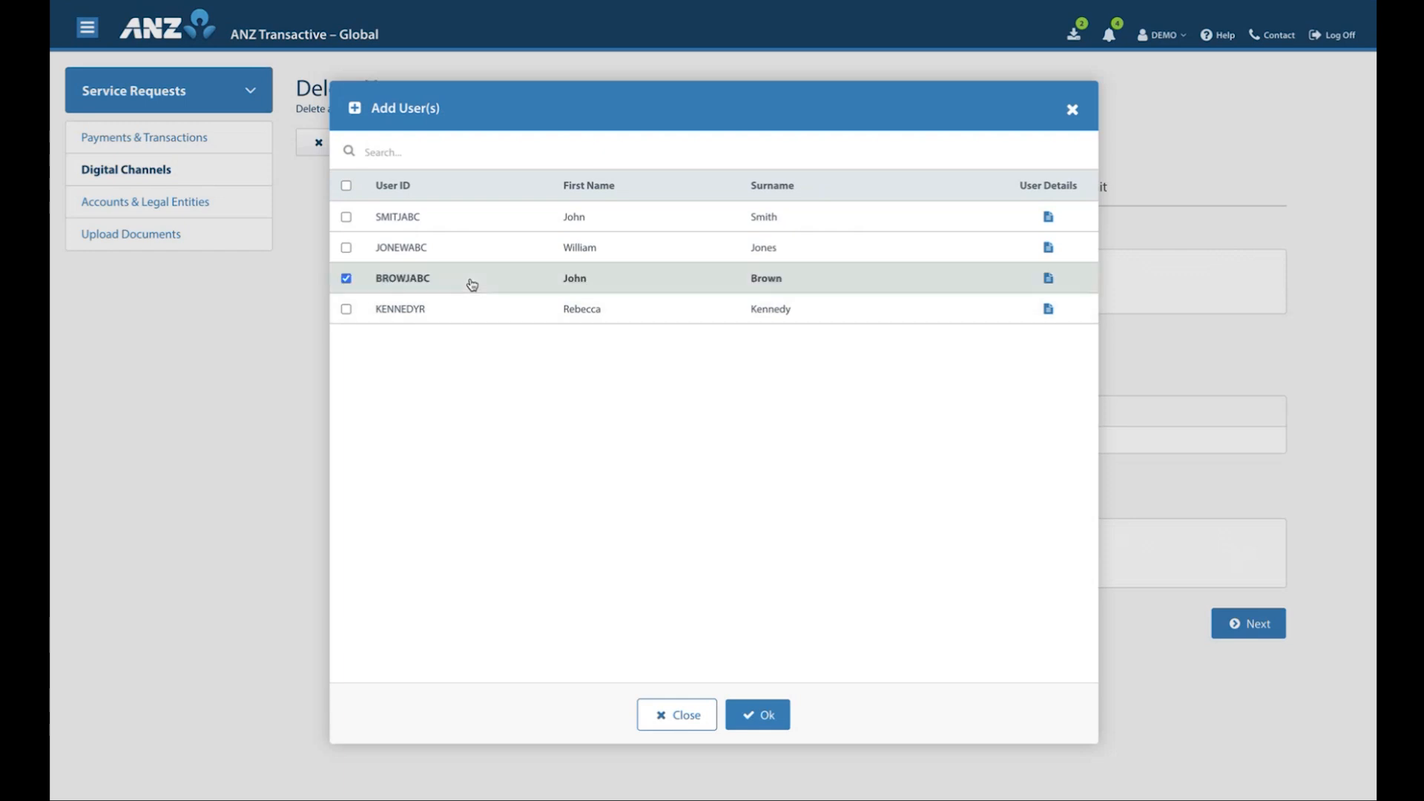
left_click(766, 717)
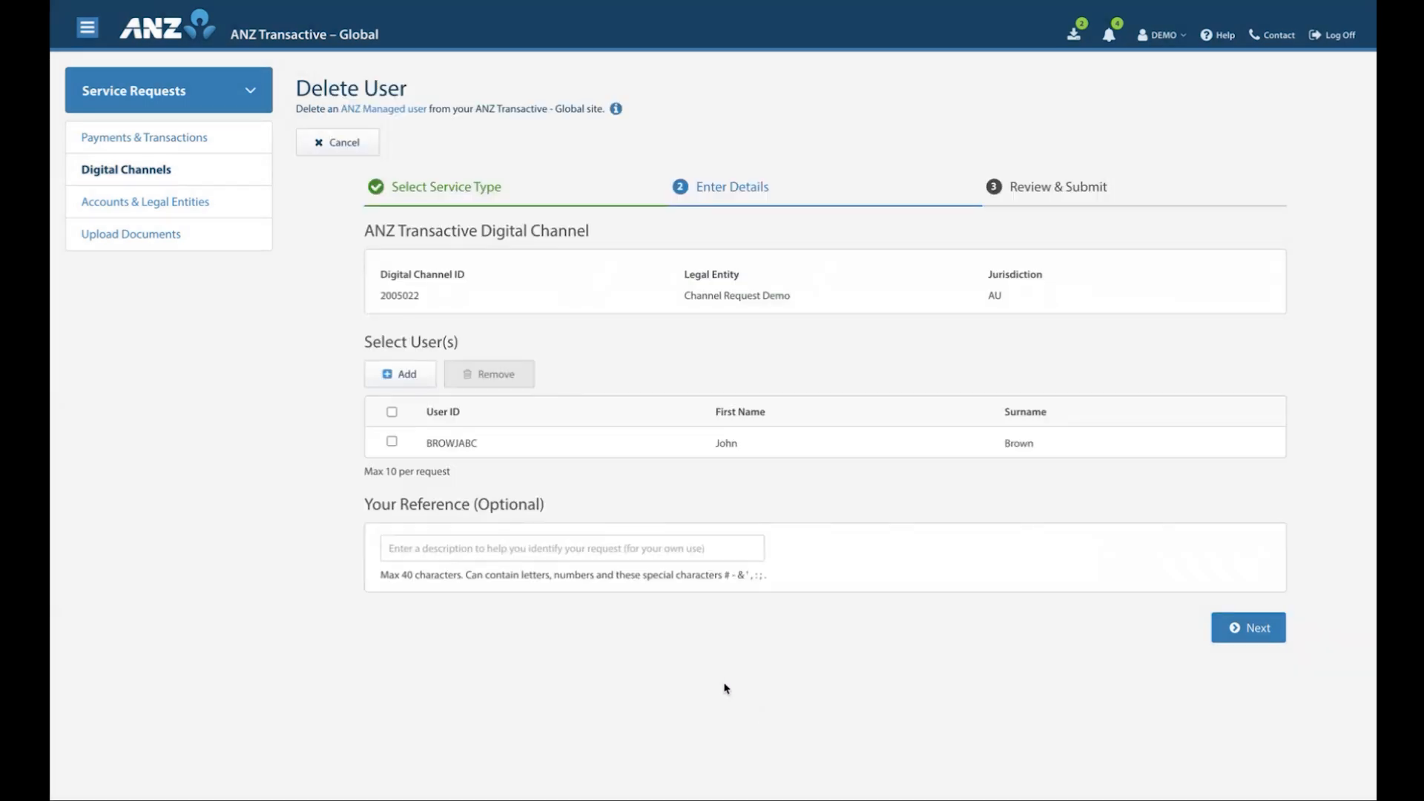
Enter "Delete 1" as the reference of the Delete User request
left_click(511, 550)
type("Delete 1")
left_click(757, 629)
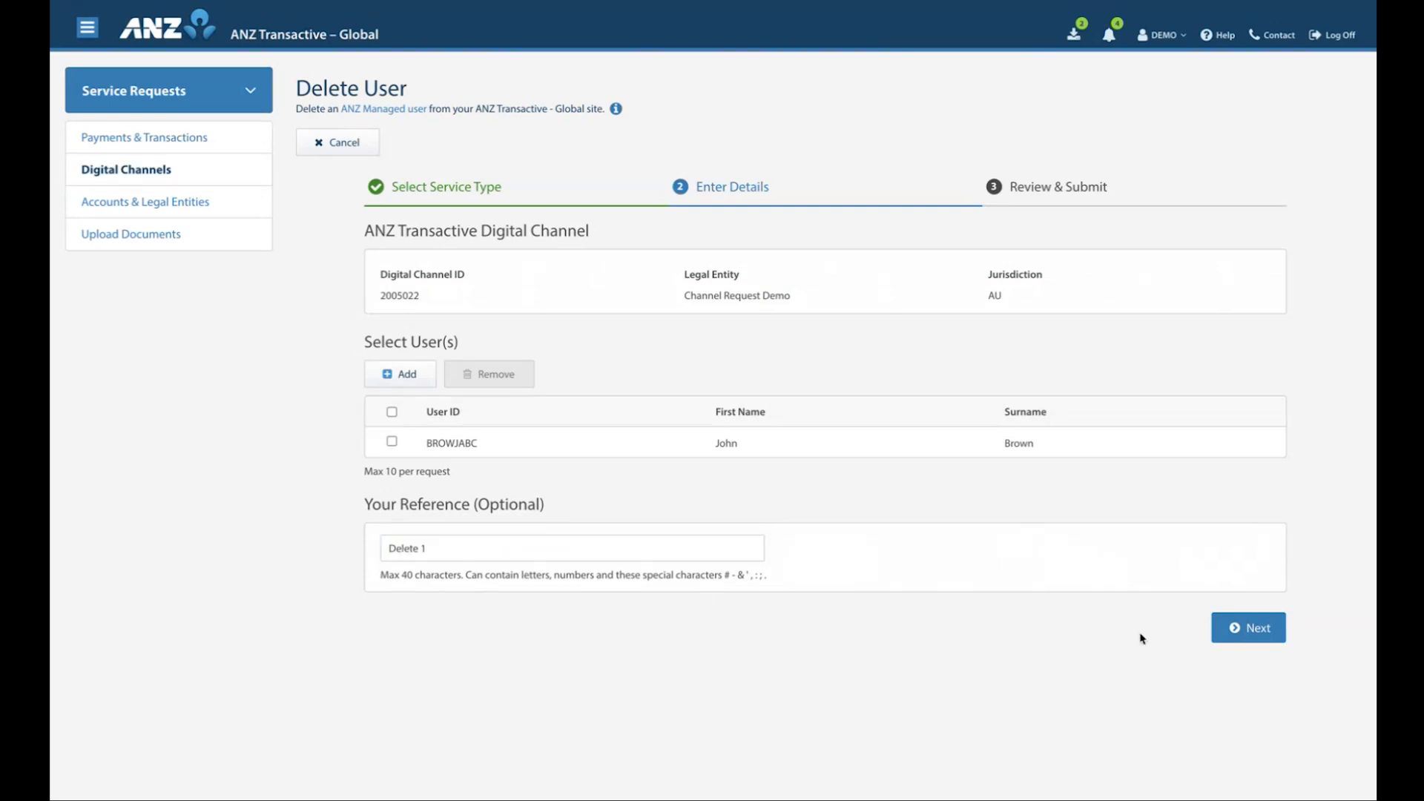
Proceed to the review stage, accept the declaration, submit the Delete User request and return to the list of digital channel requests
left_click(1254, 635)
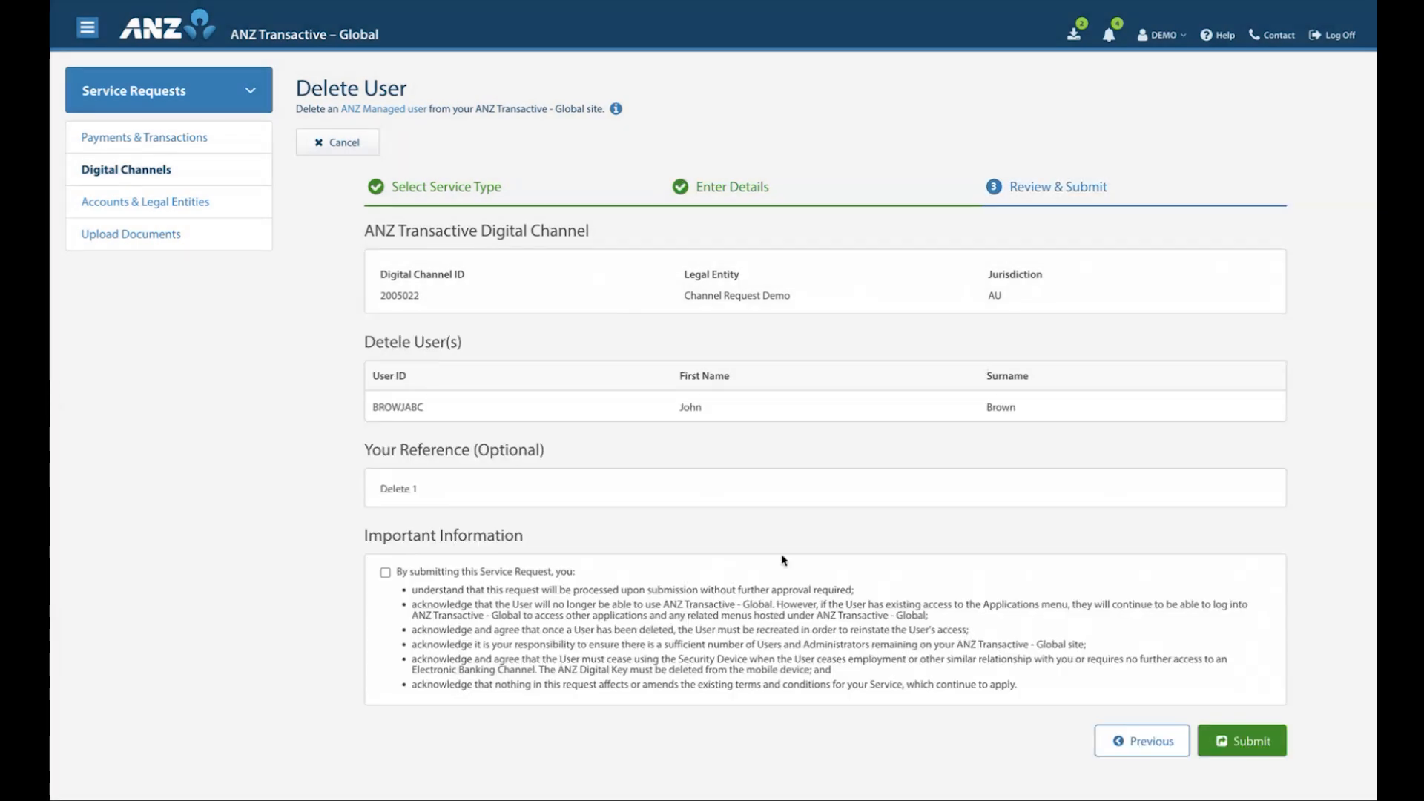
left_click(385, 573)
left_click(1253, 746)
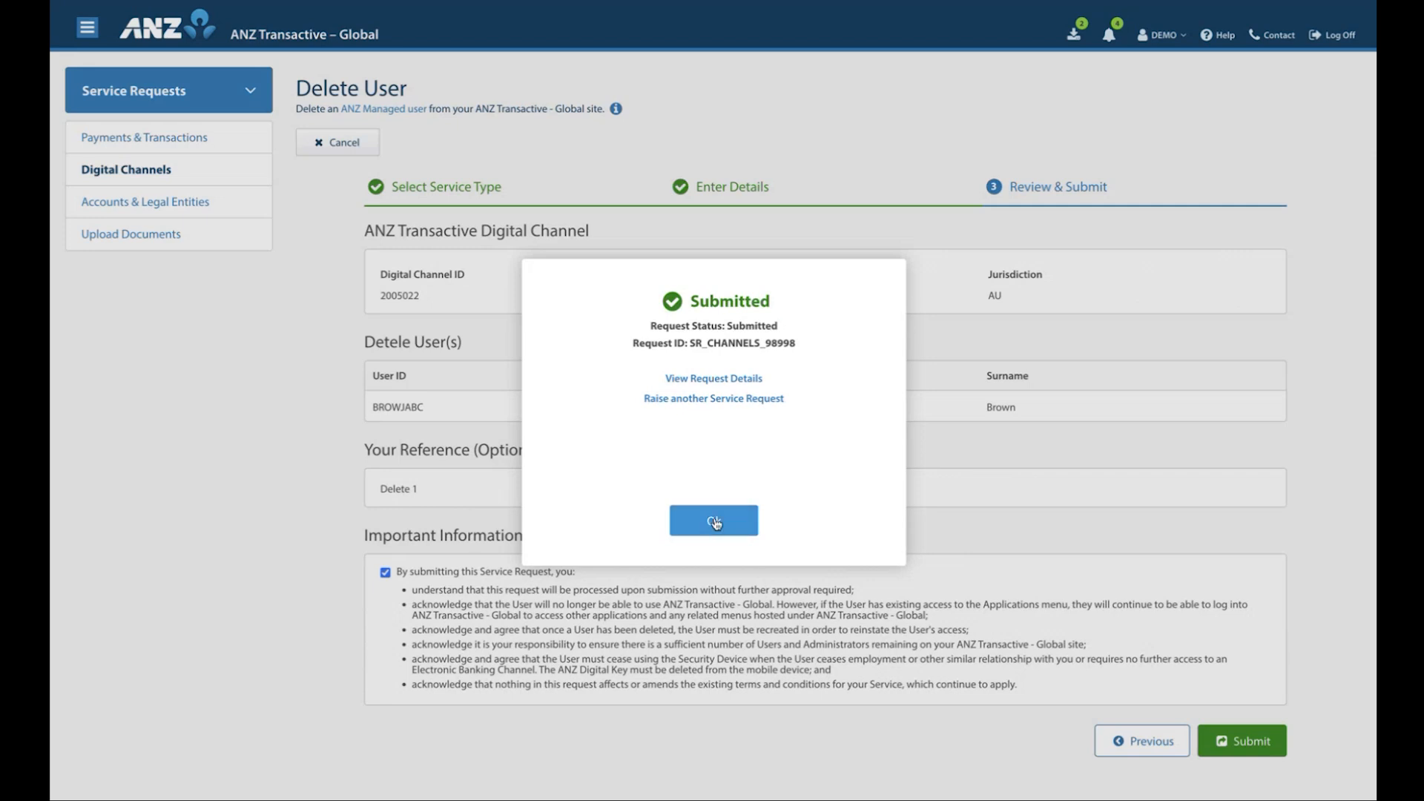
left_click(714, 522)
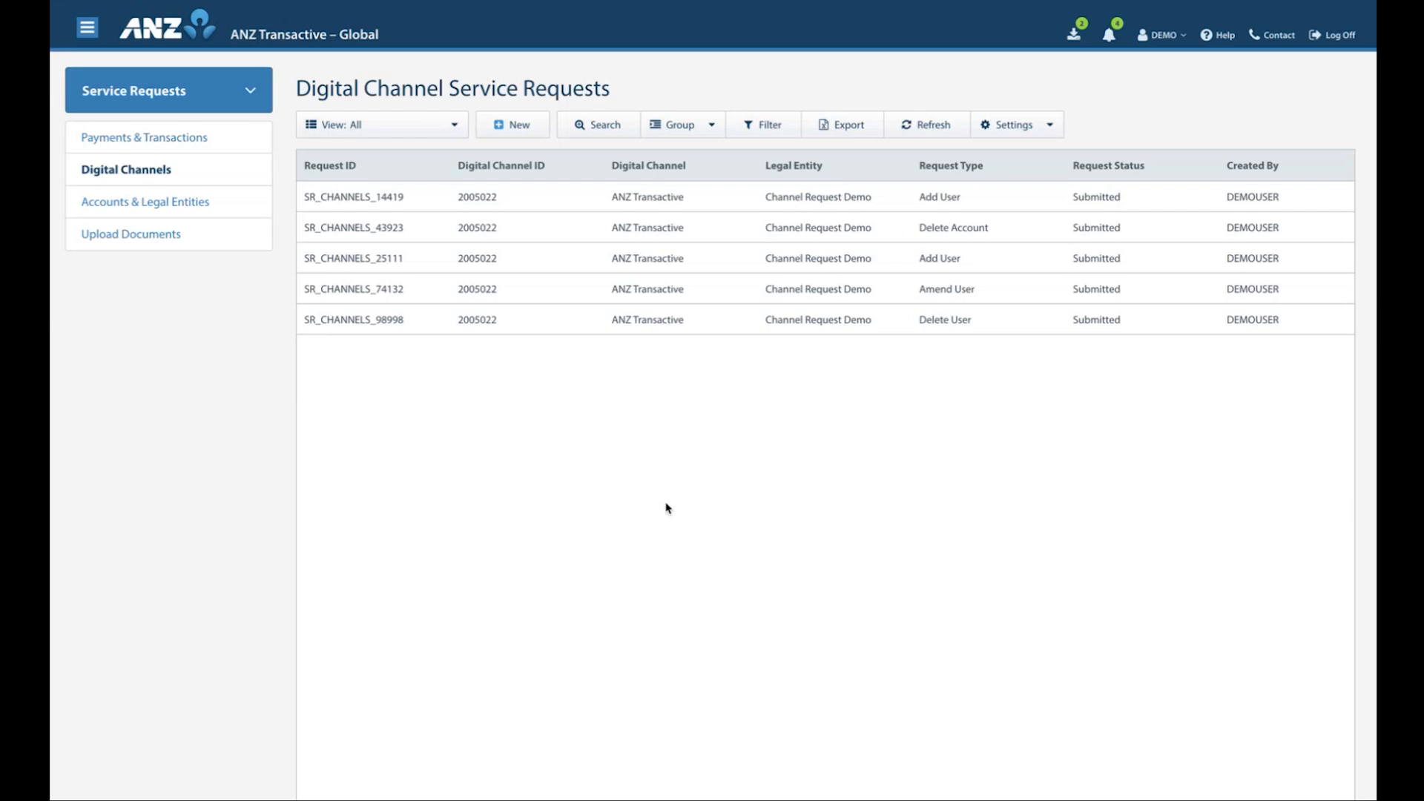
Start a new Generate Account Confirmation Letter request under Accounts & Legal Entities and add the Demo Ltd AUD Account to it
left_click(130, 206)
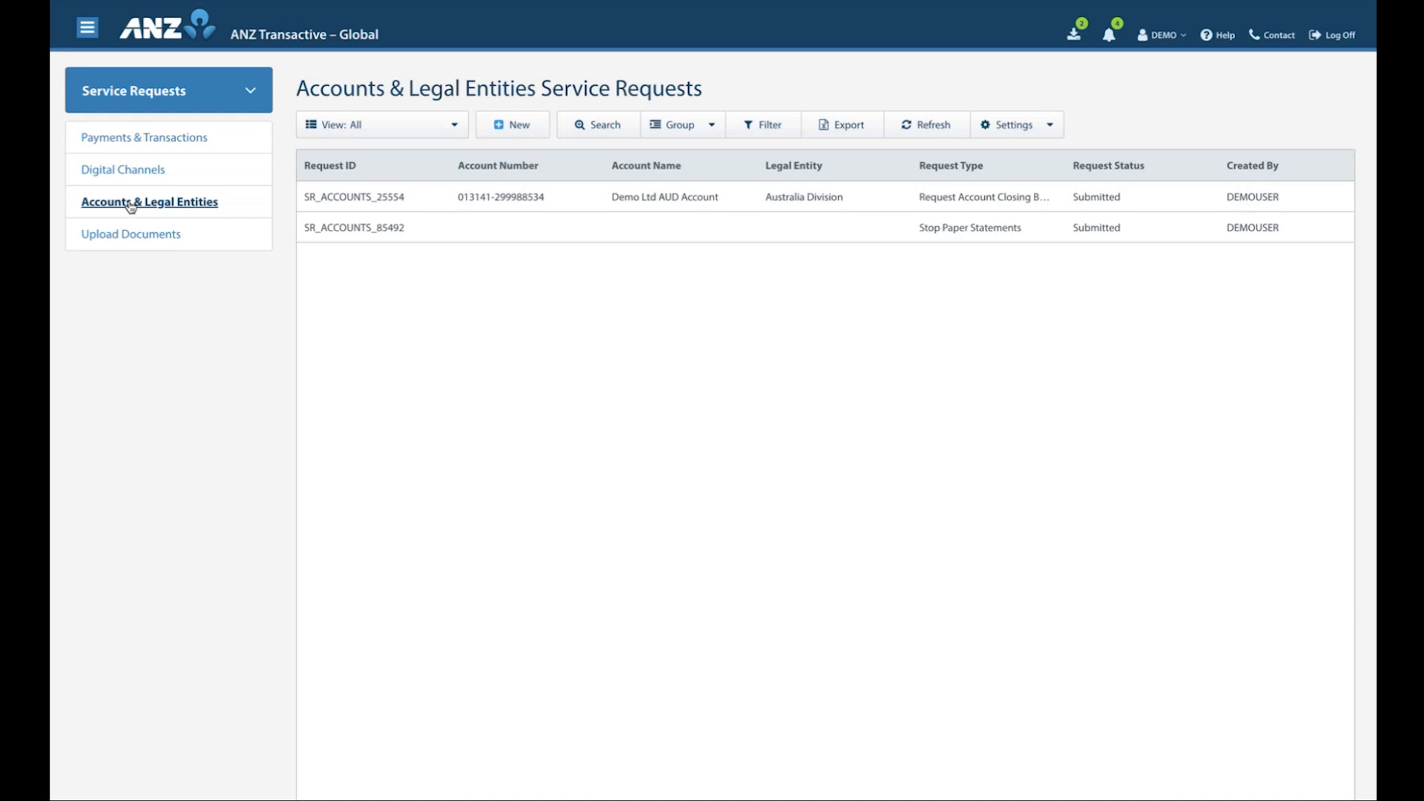
left_click(510, 134)
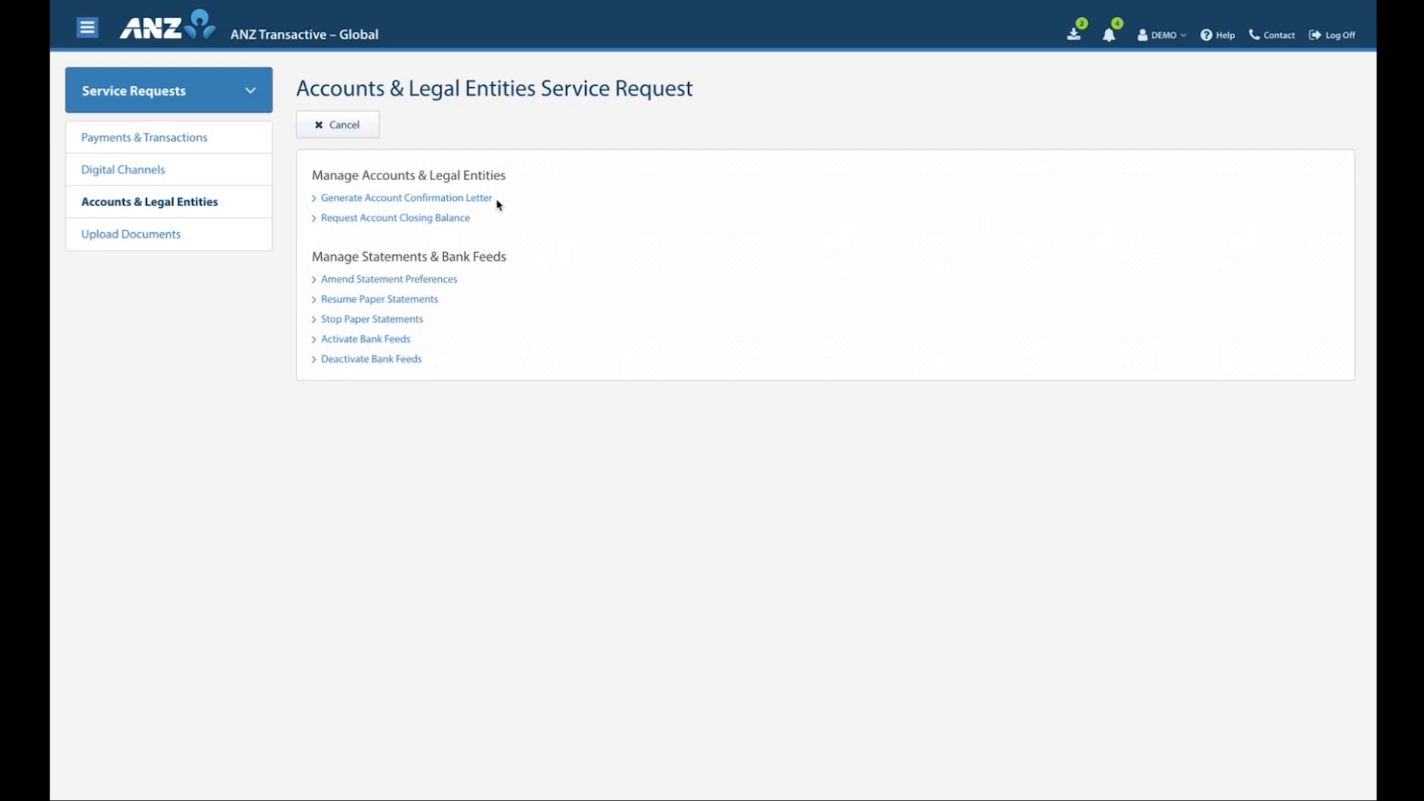
left_click(449, 199)
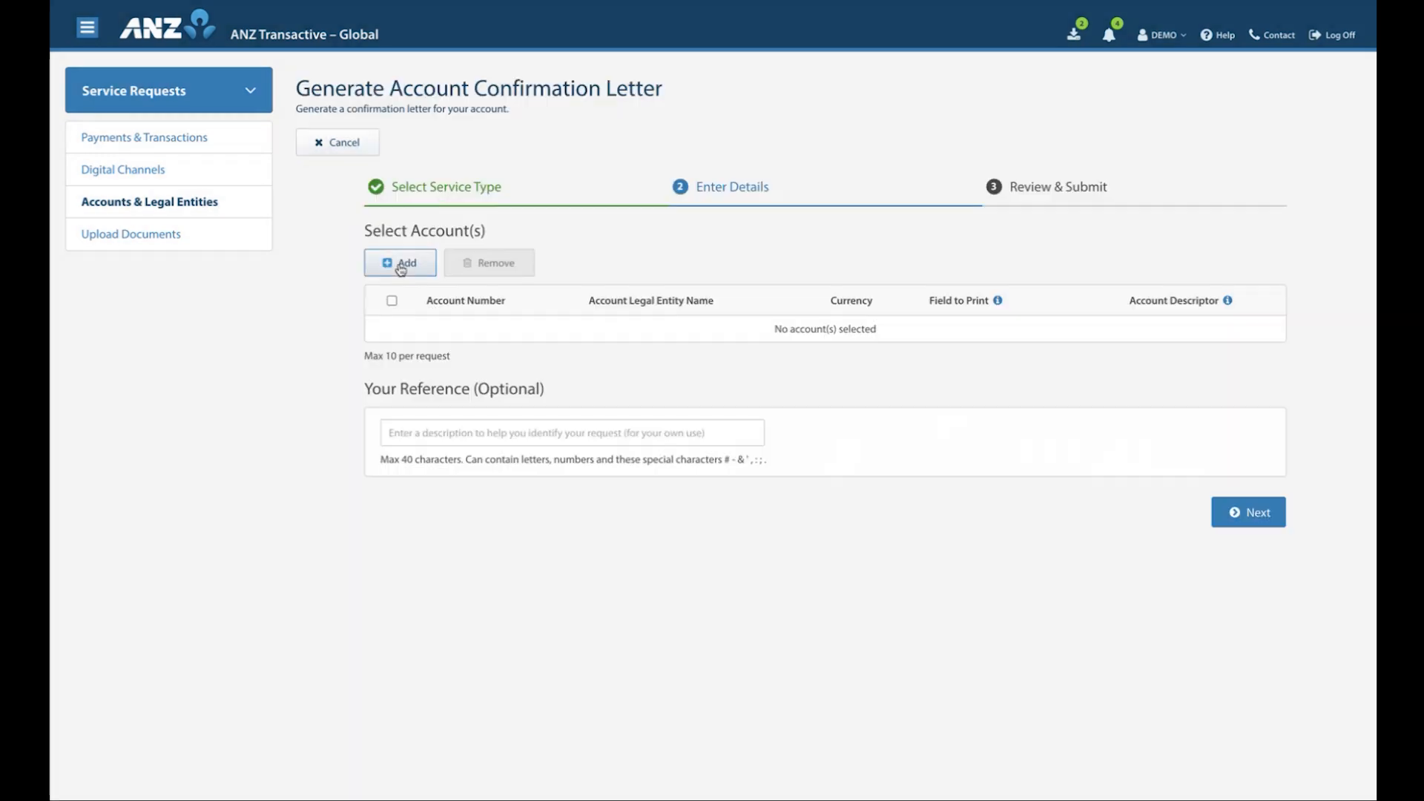
left_click(401, 264)
left_click(386, 218)
left_click(751, 711)
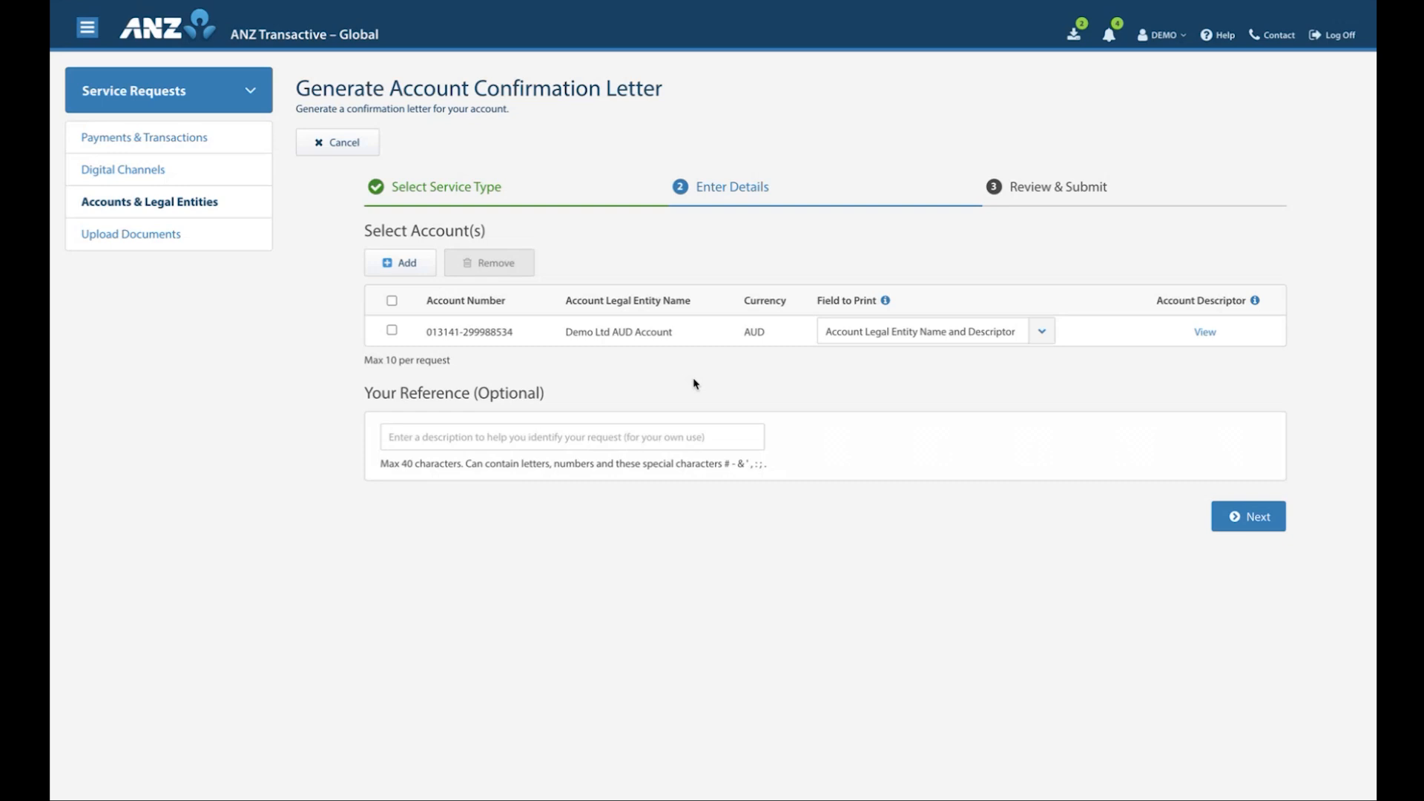
Review the Field to Print options, keeping Account Legal Entity Name and Descriptor, and view the account's descriptor
left_click(1042, 338)
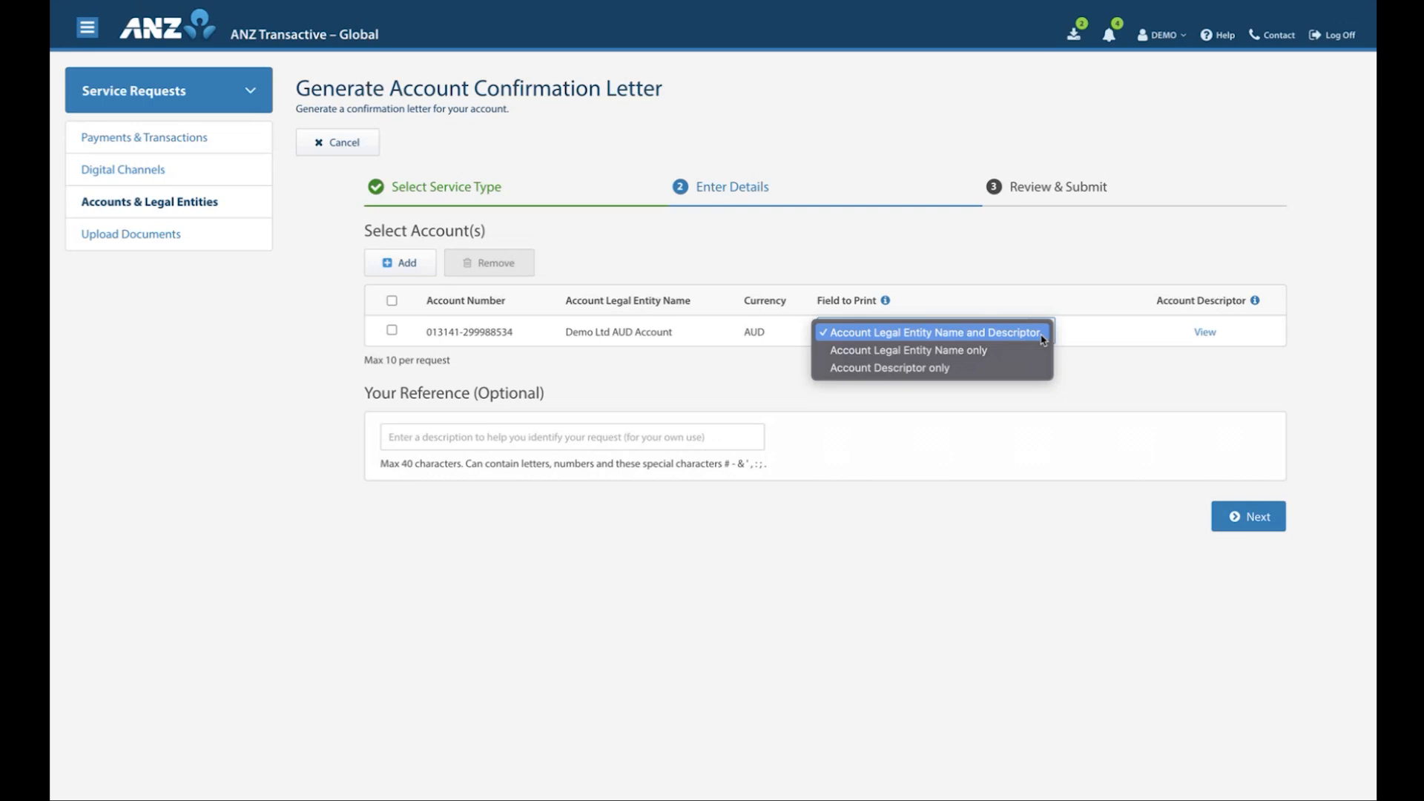
left_click(1044, 340)
left_click(1204, 336)
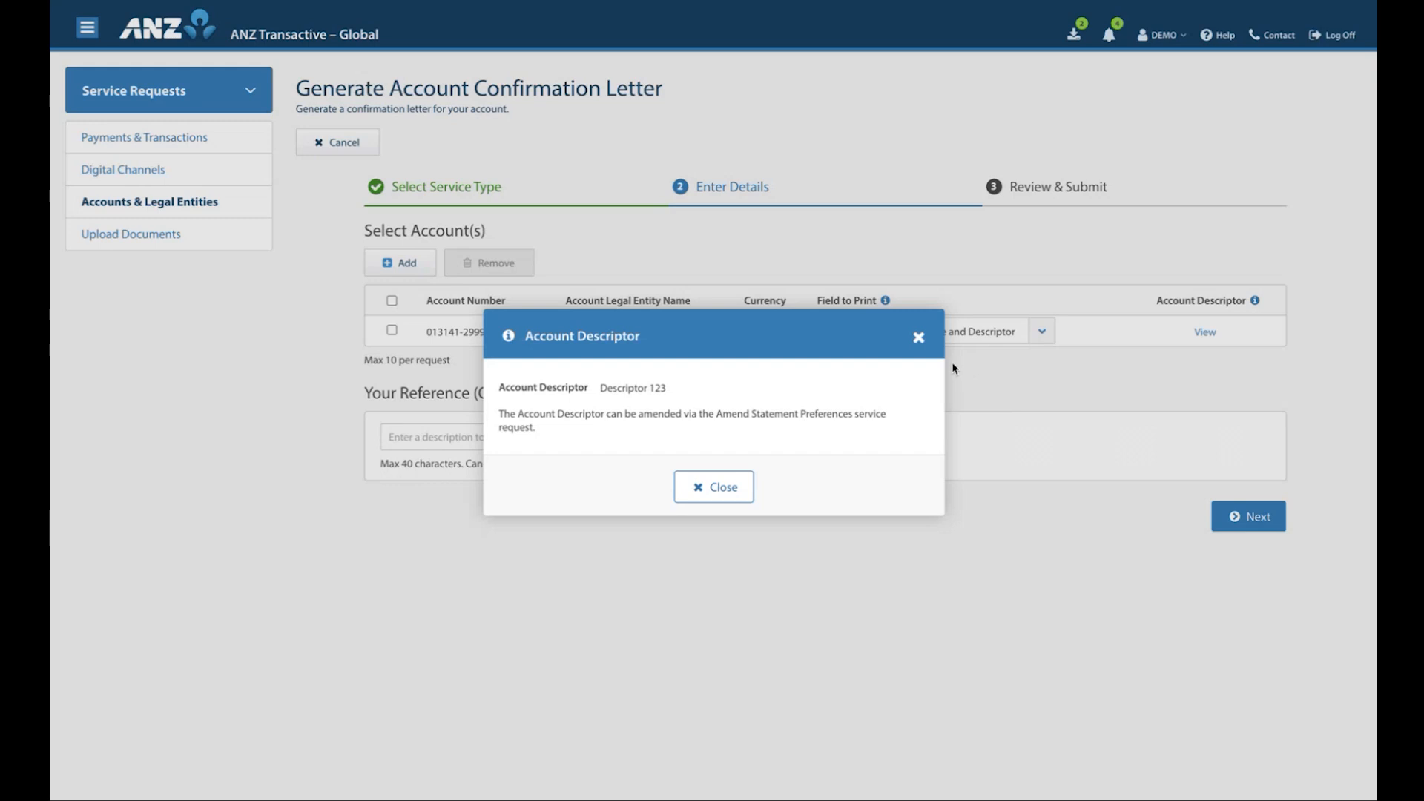
left_click(919, 338)
Enter "Letter 1" as the reference of the confirmation letter request and proceed to the review stage
left_click(747, 436)
type("Letter 1")
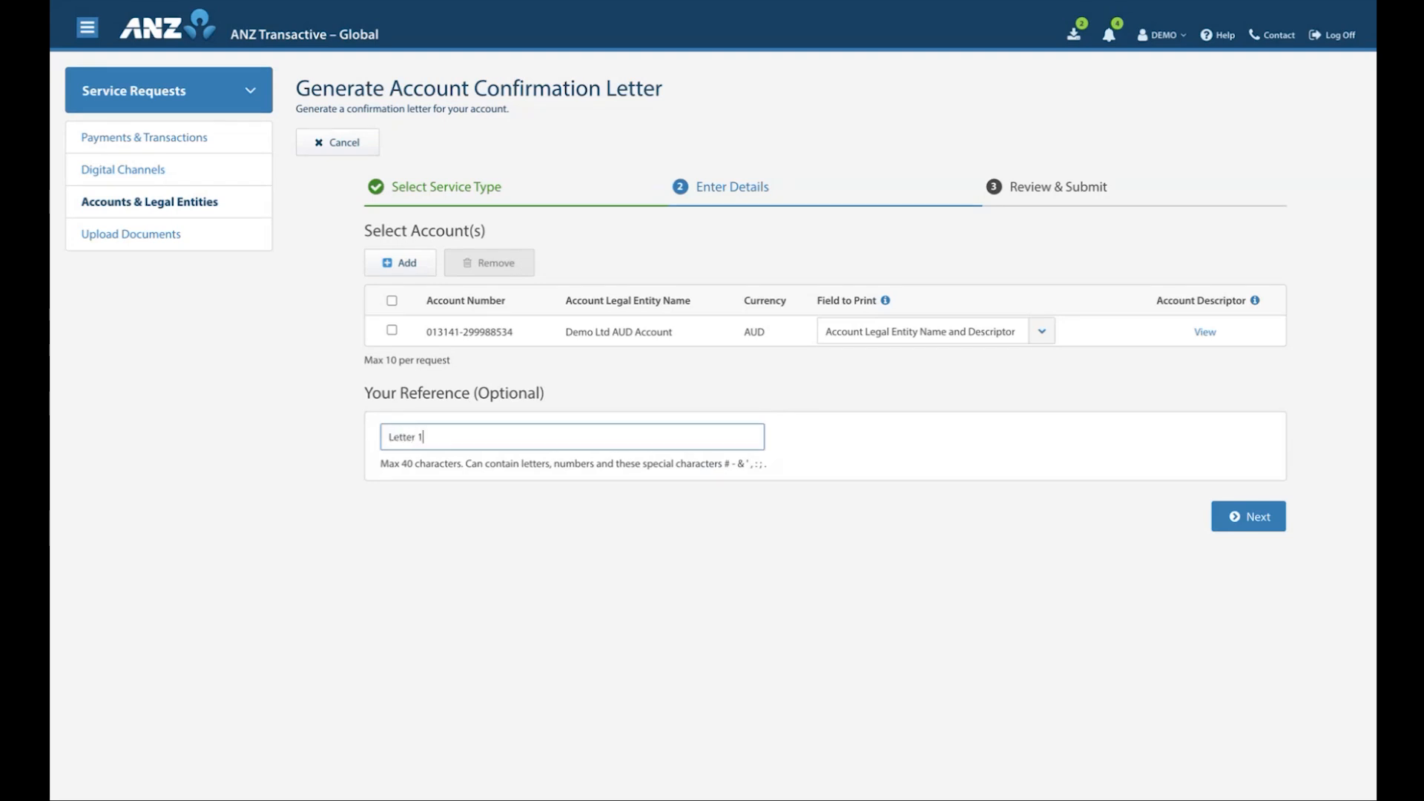
left_click(1011, 457)
left_click(1222, 523)
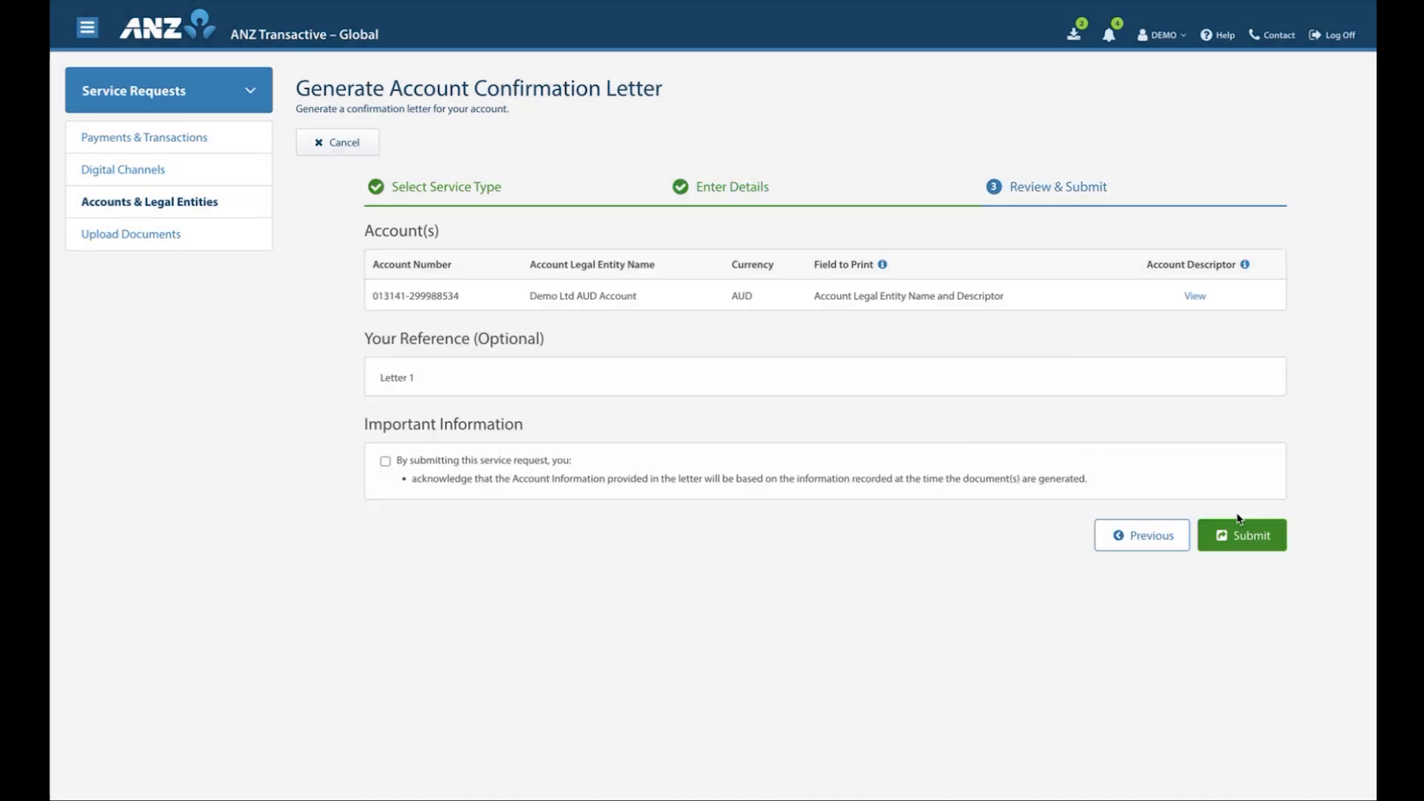
Accept the Important Information declaration, submit the confirmation letter request and open its request details with the letter download
left_click(385, 462)
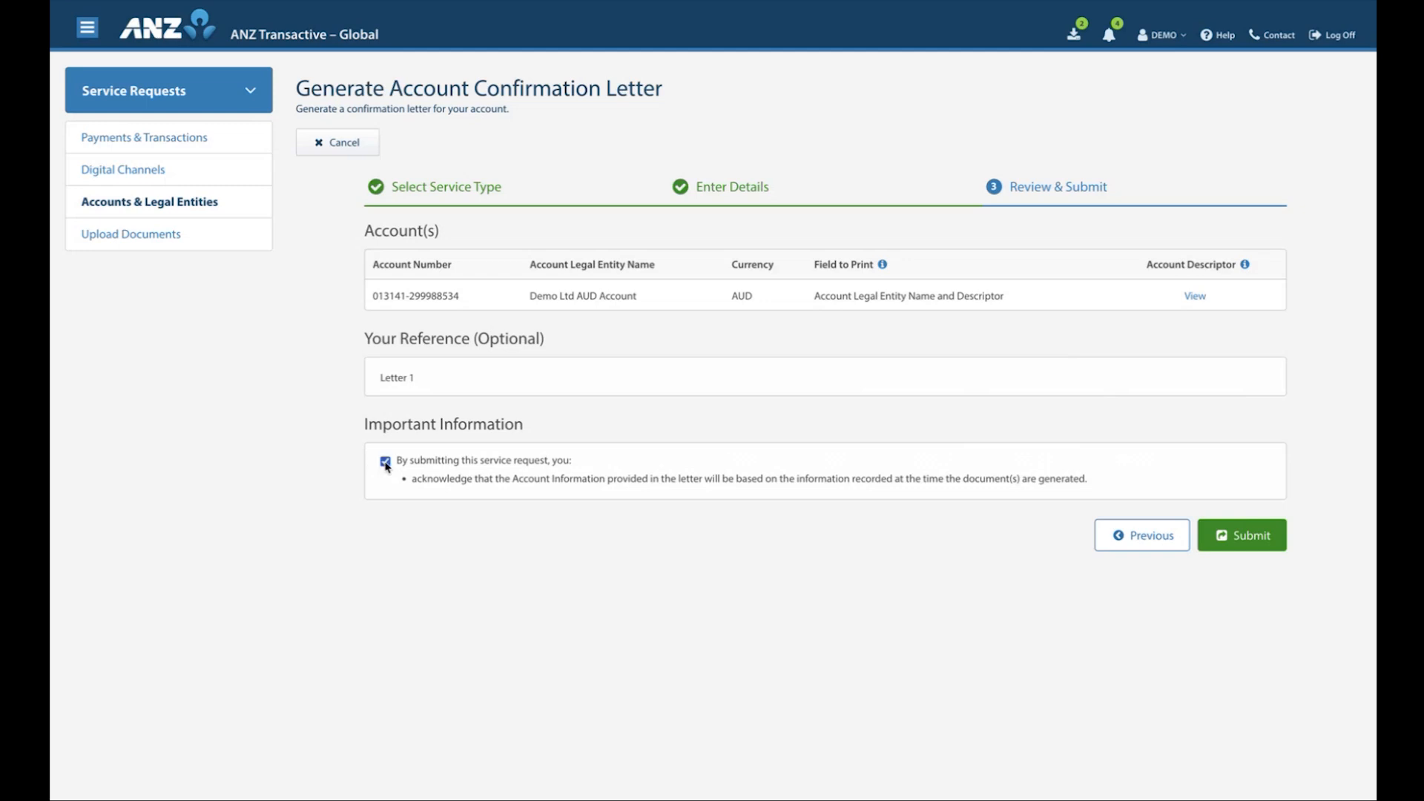
left_click(1253, 539)
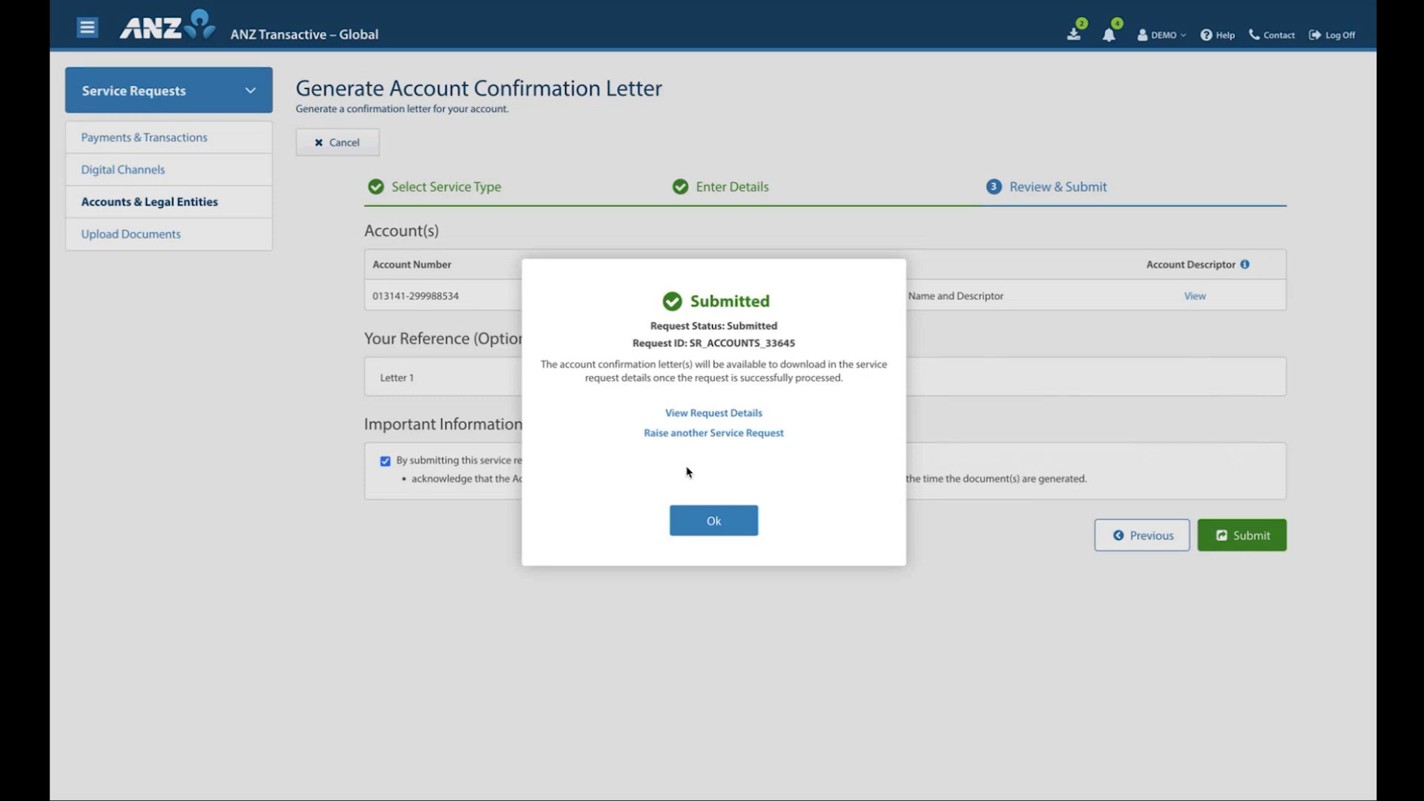
left_click(712, 416)
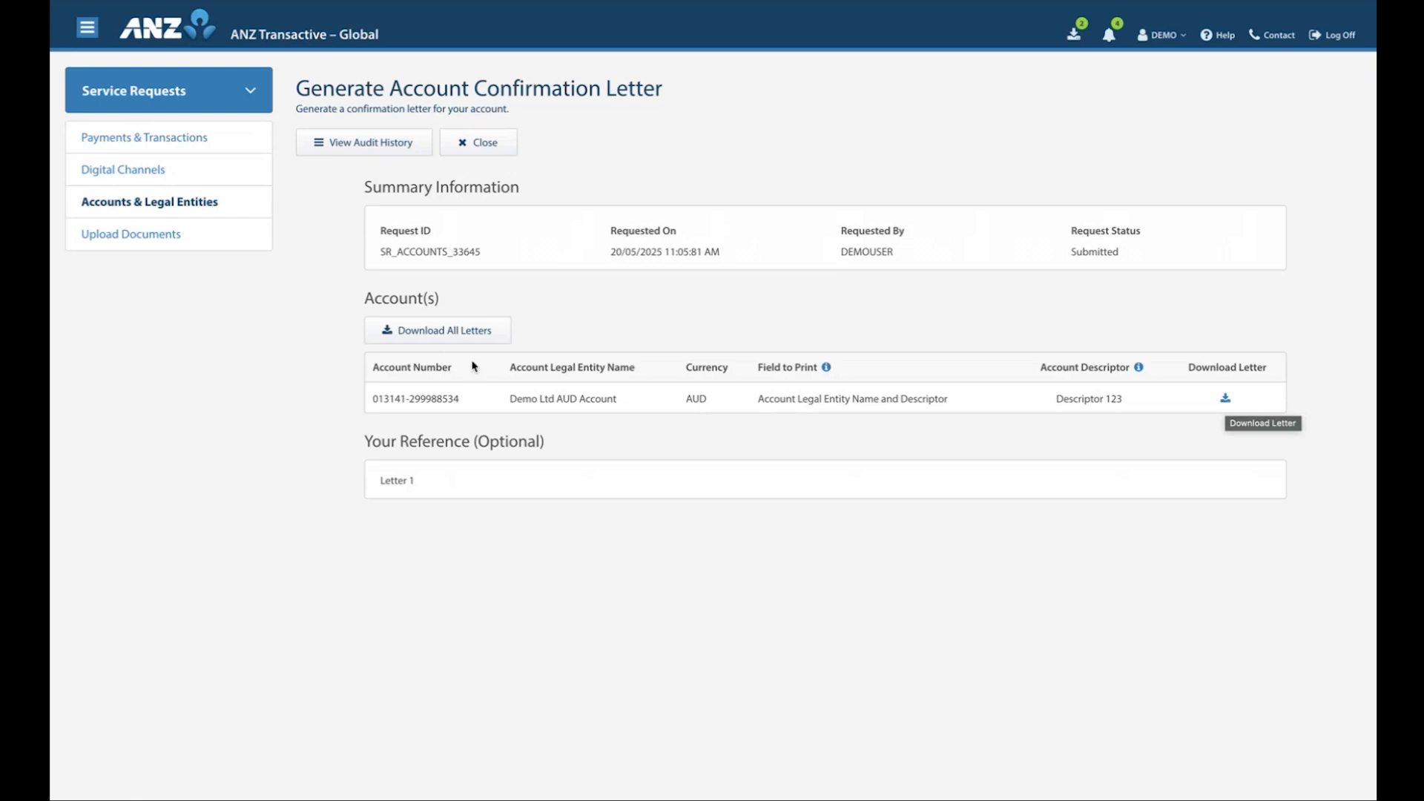
left_click(1226, 412)
Start a new Amend Statement Preferences request under Accounts & Legal Entities and add the Demo Ltd AUD Account to it
left_click(182, 208)
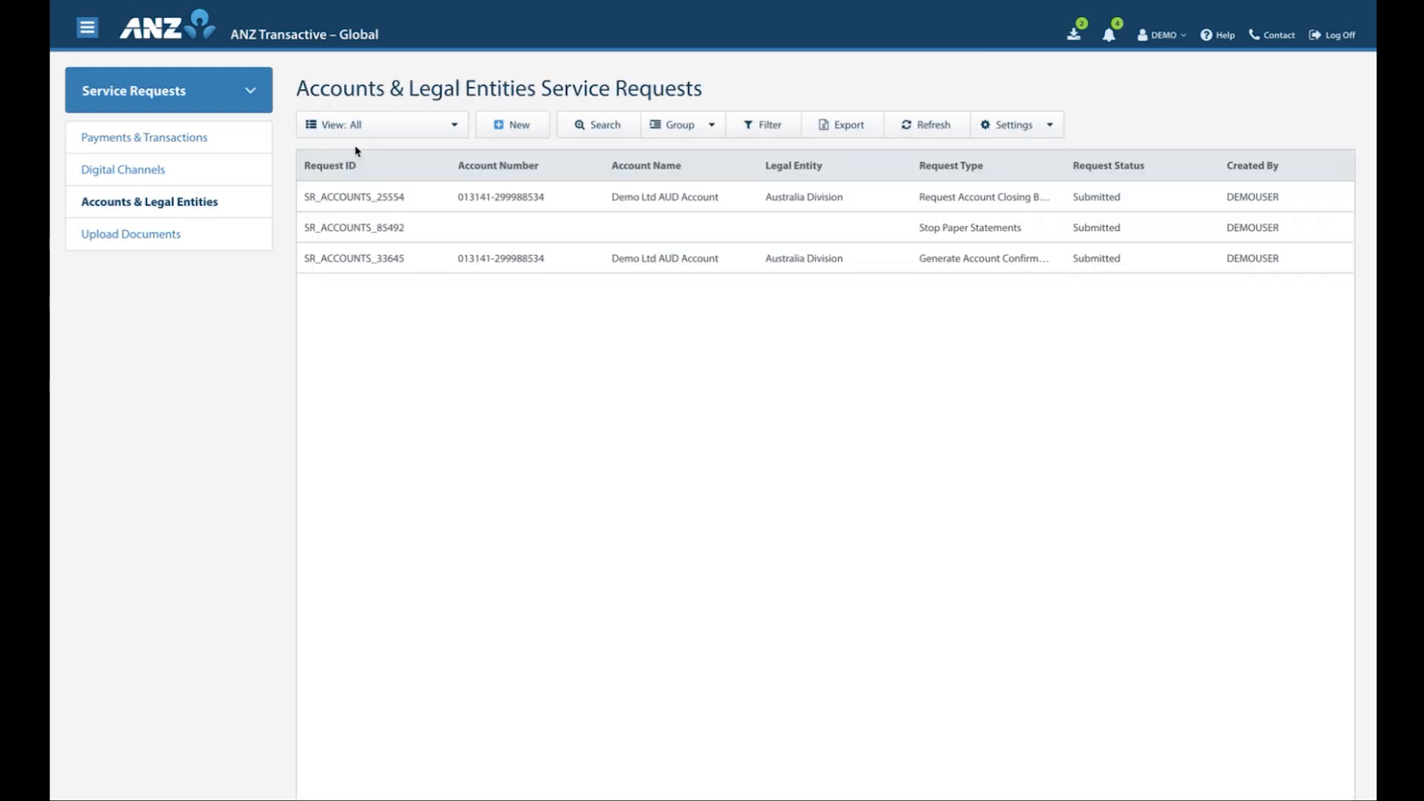
left_click(500, 138)
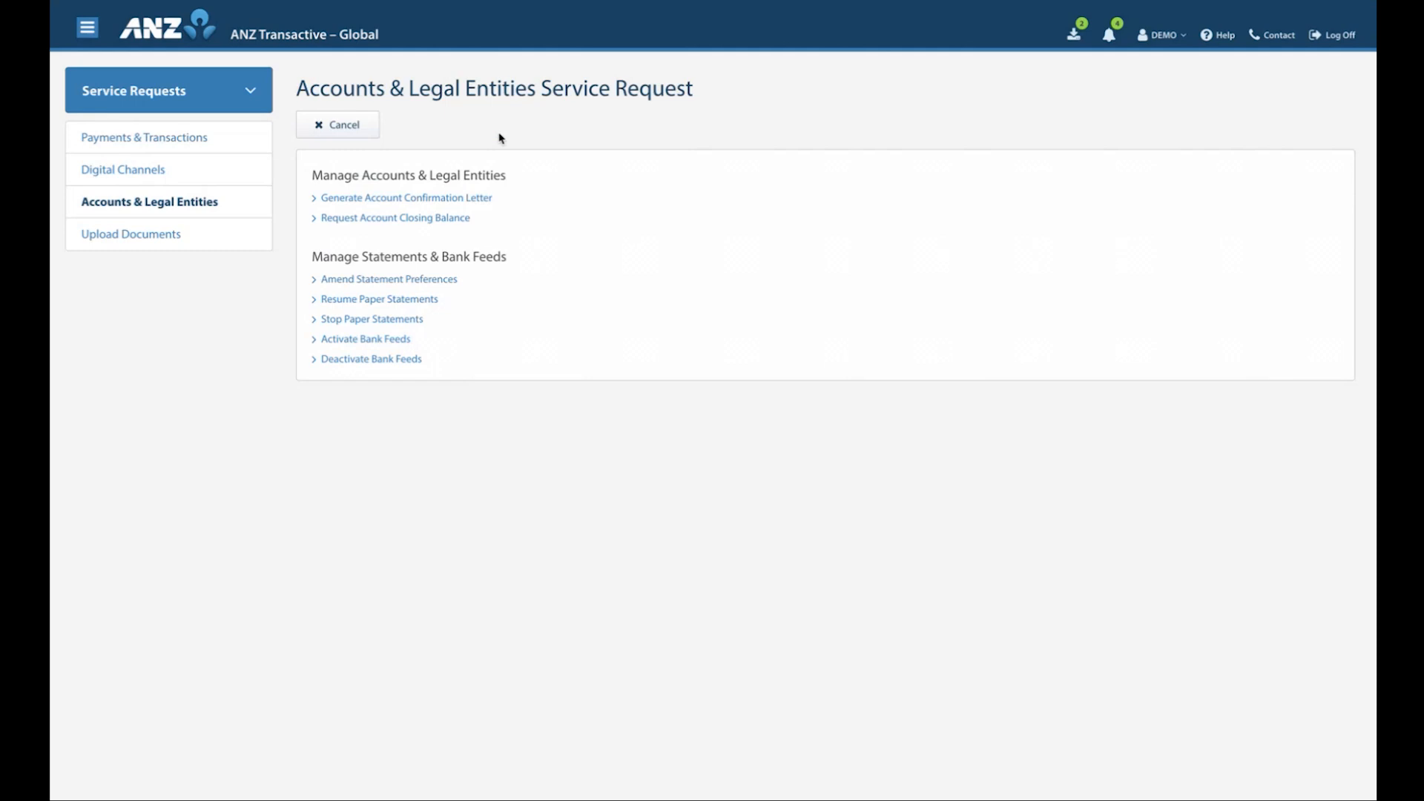
left_click(373, 282)
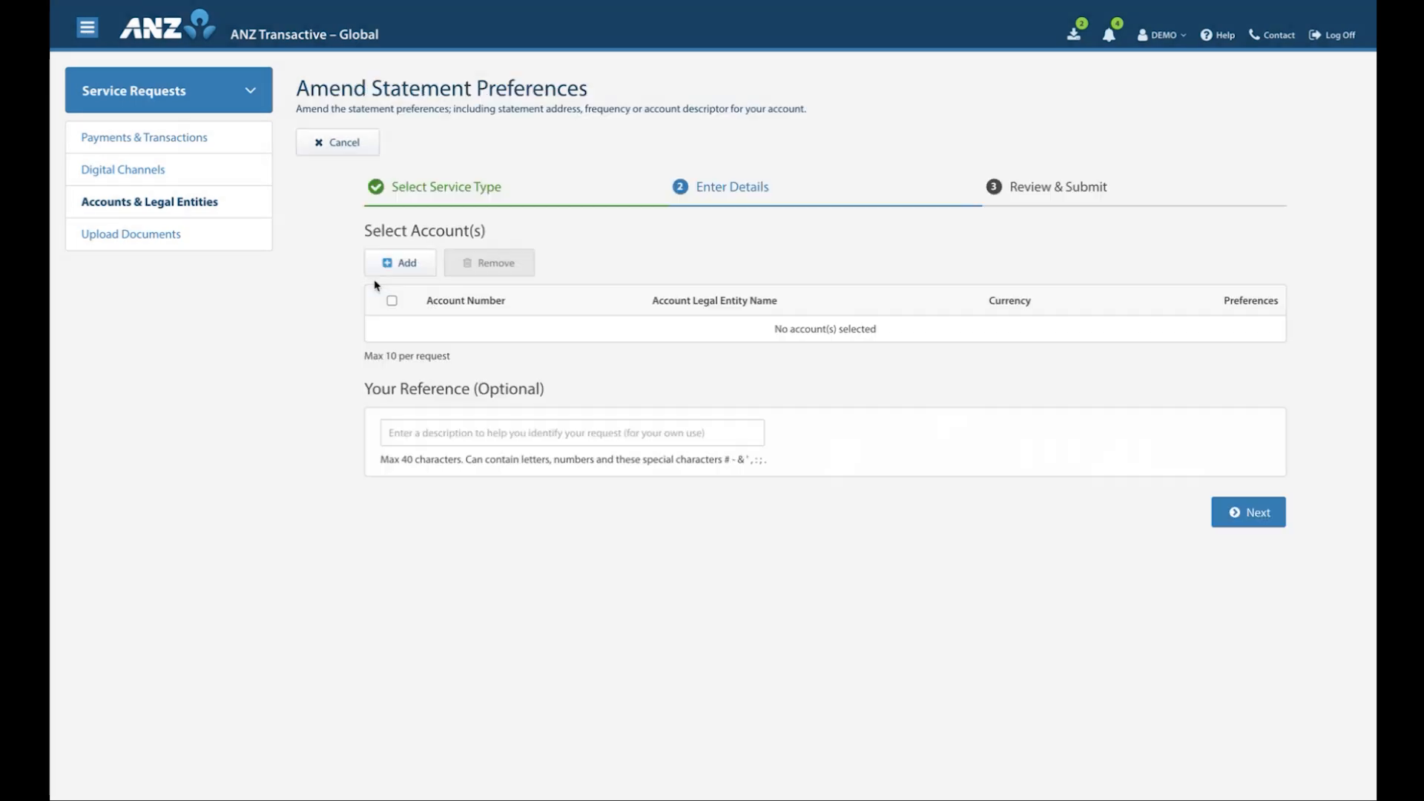
left_click(393, 262)
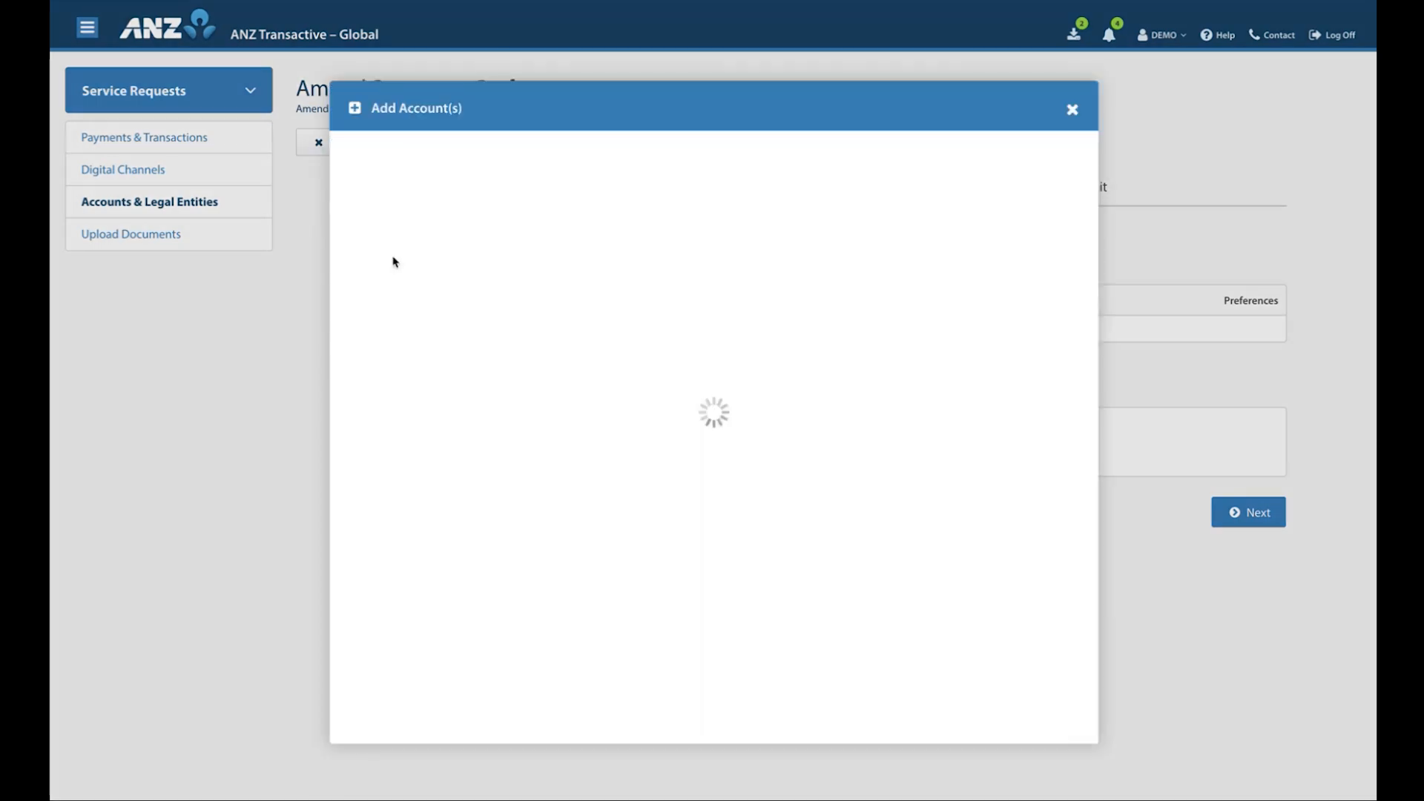
left_click(401, 221)
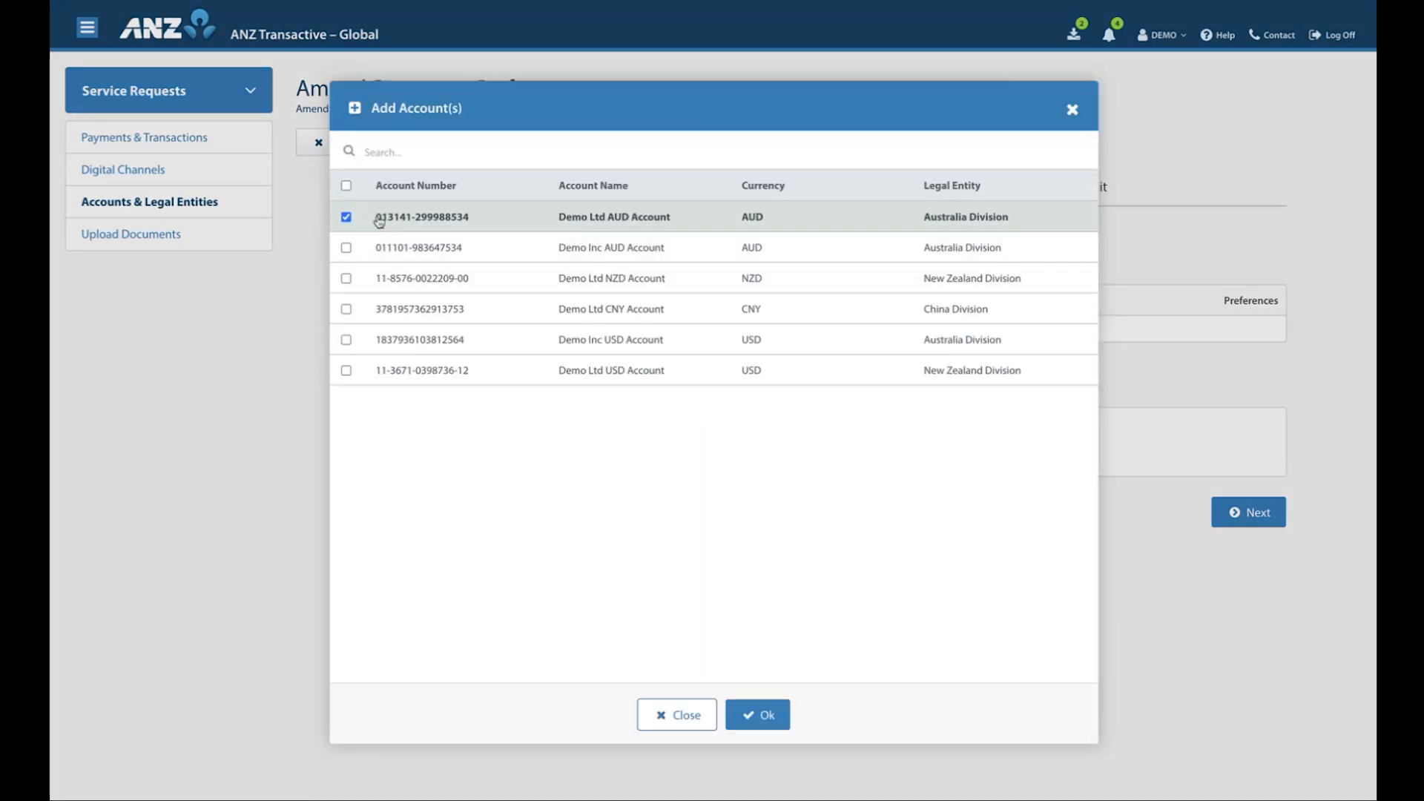
left_click(752, 716)
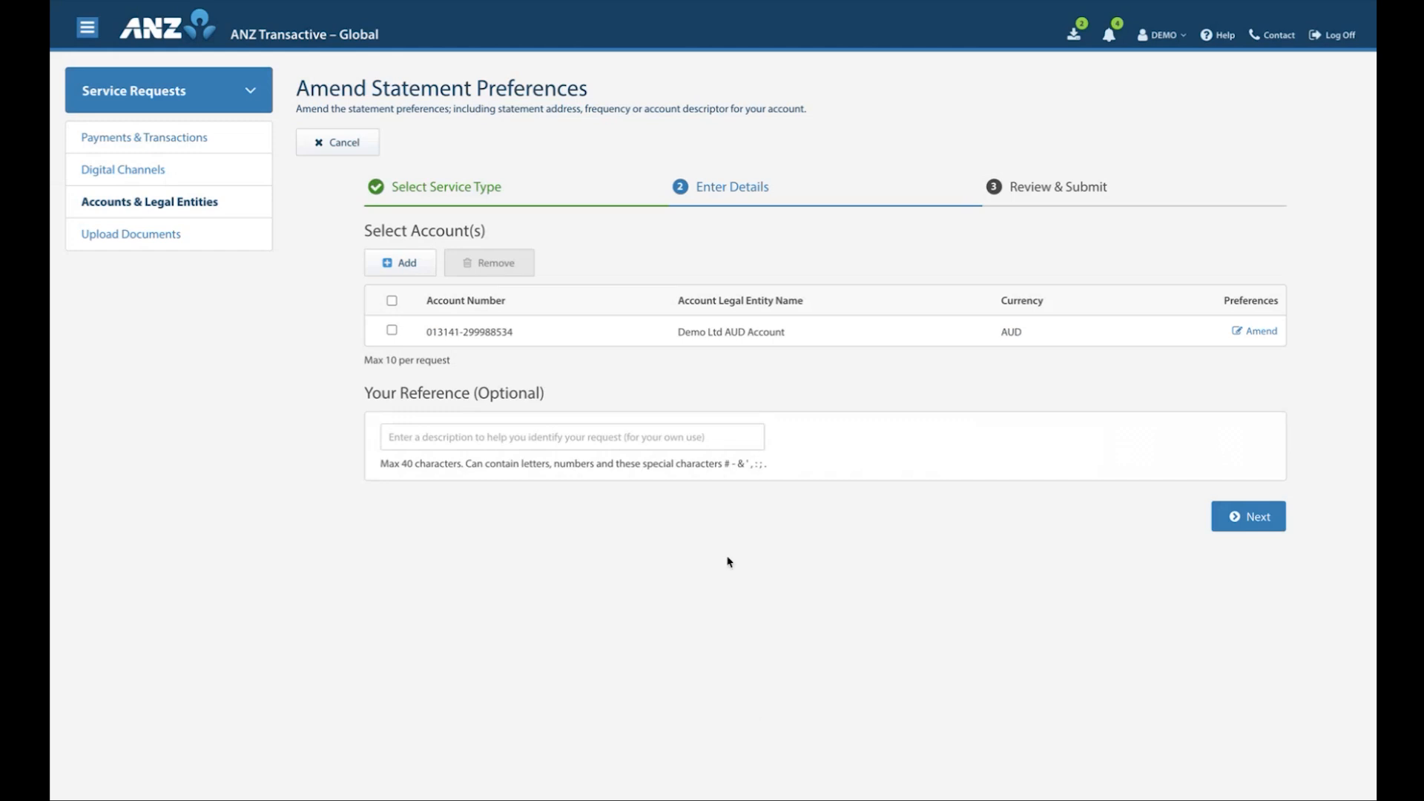
Amend the account's statement preferences, keeping the Daily frequency and setting the Account Descriptor to "Demo Ltd AUD Account 321", and save them
left_click(1257, 335)
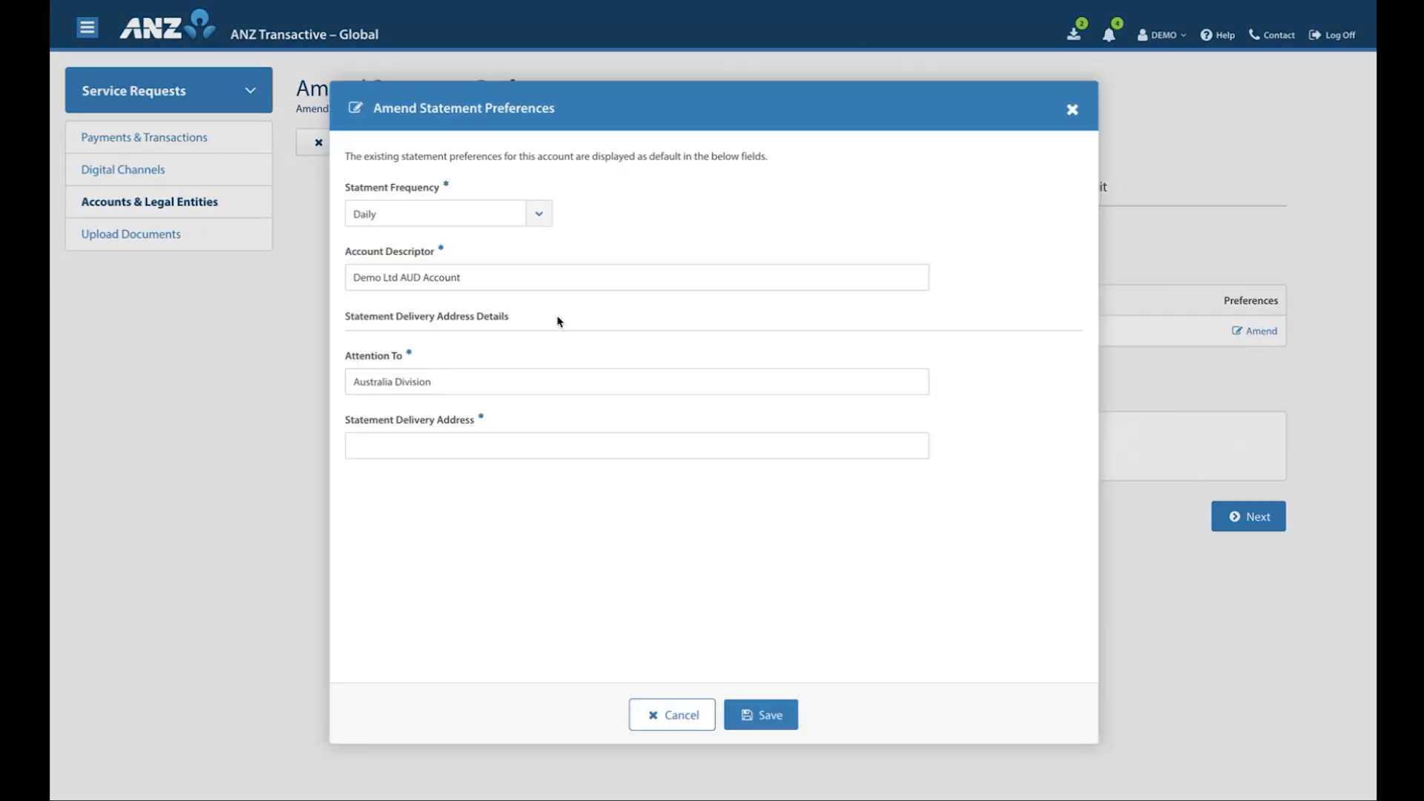
left_click(539, 213)
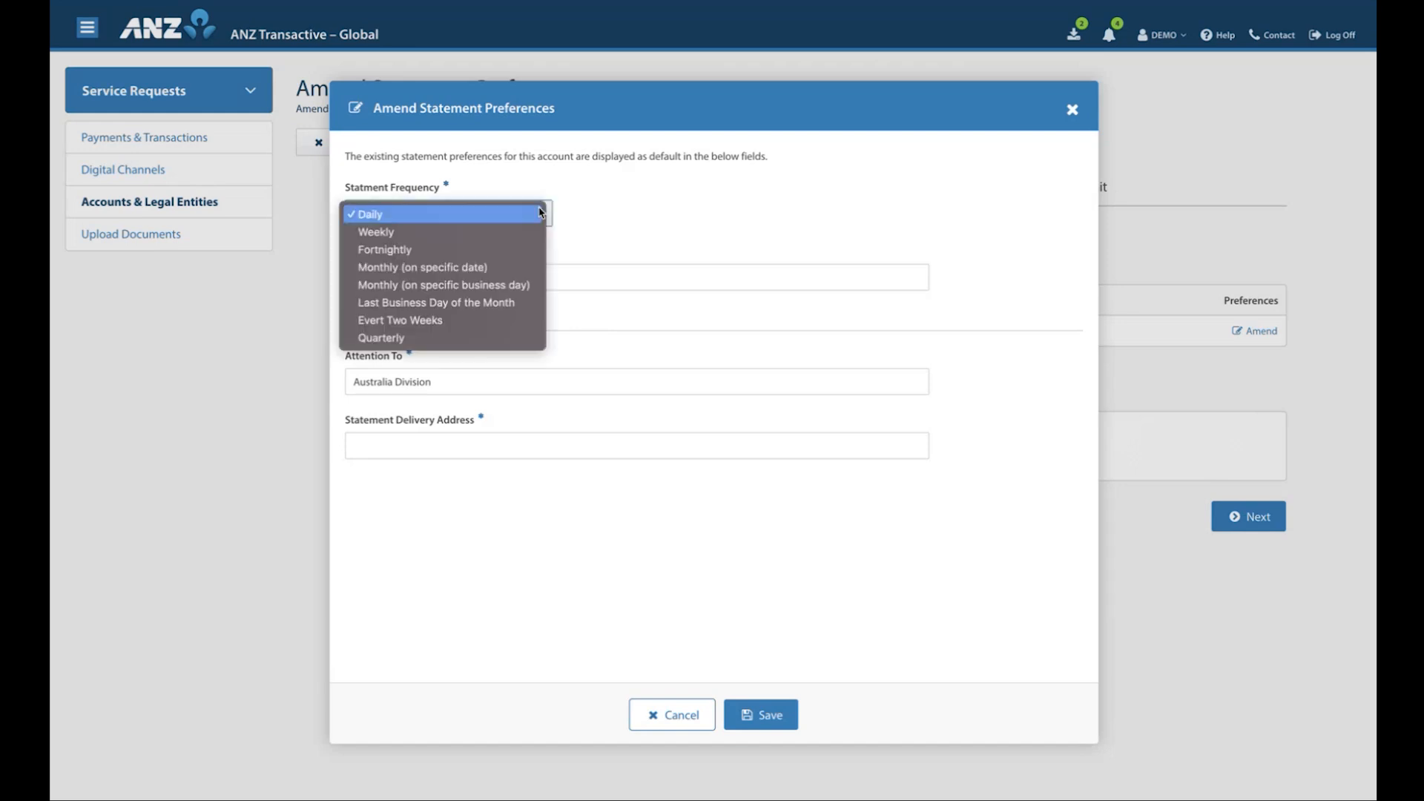
left_click(540, 213)
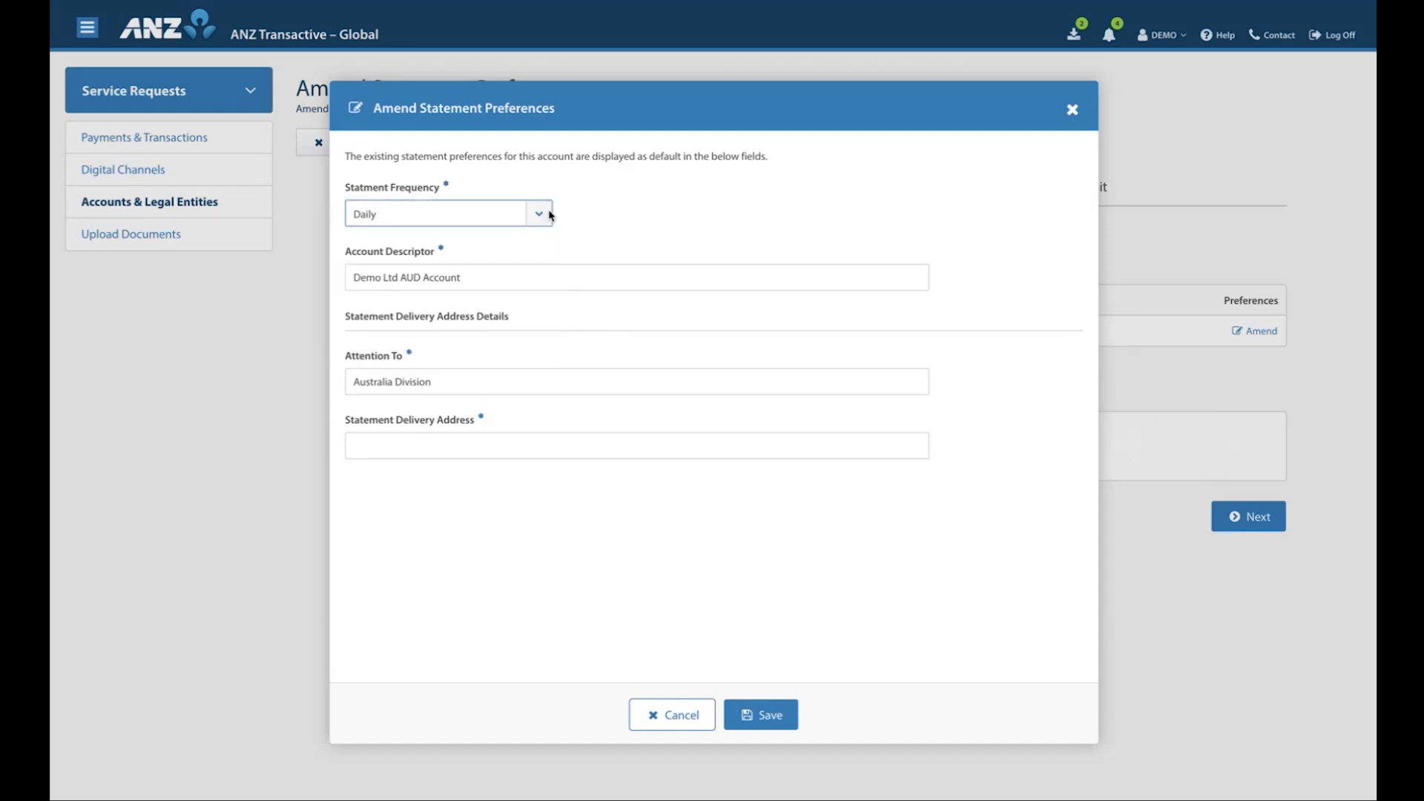
left_click(513, 276)
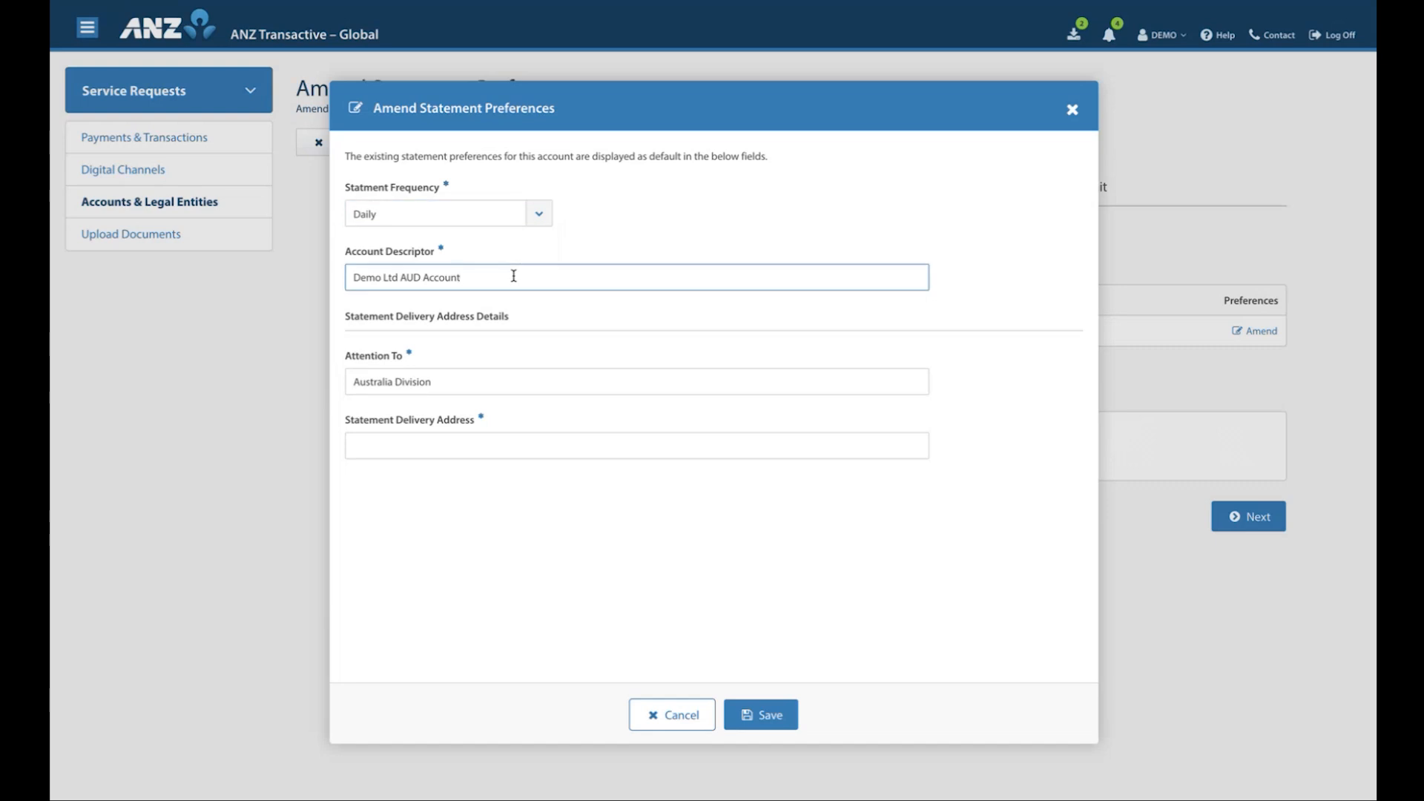
type("321")
left_click(425, 442)
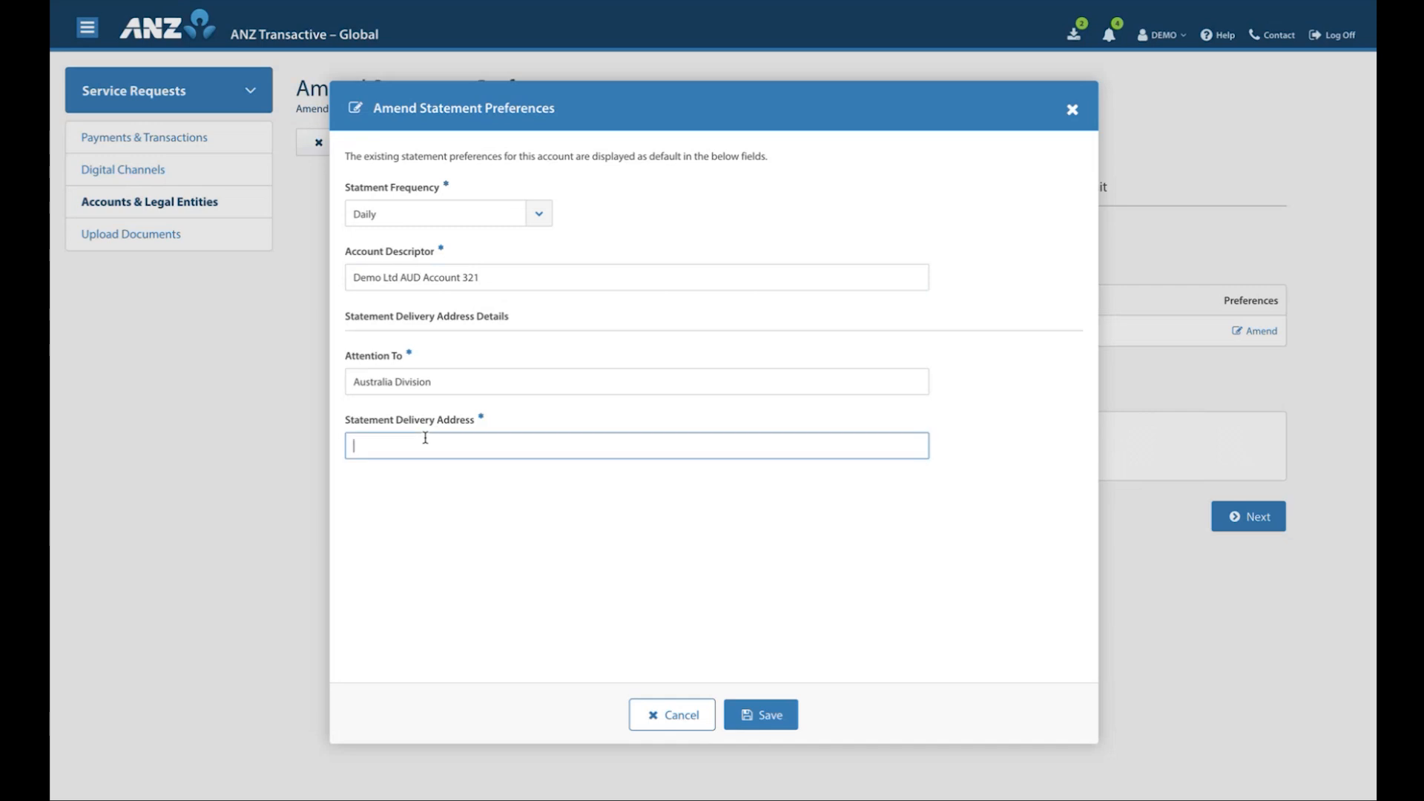
left_click(439, 504)
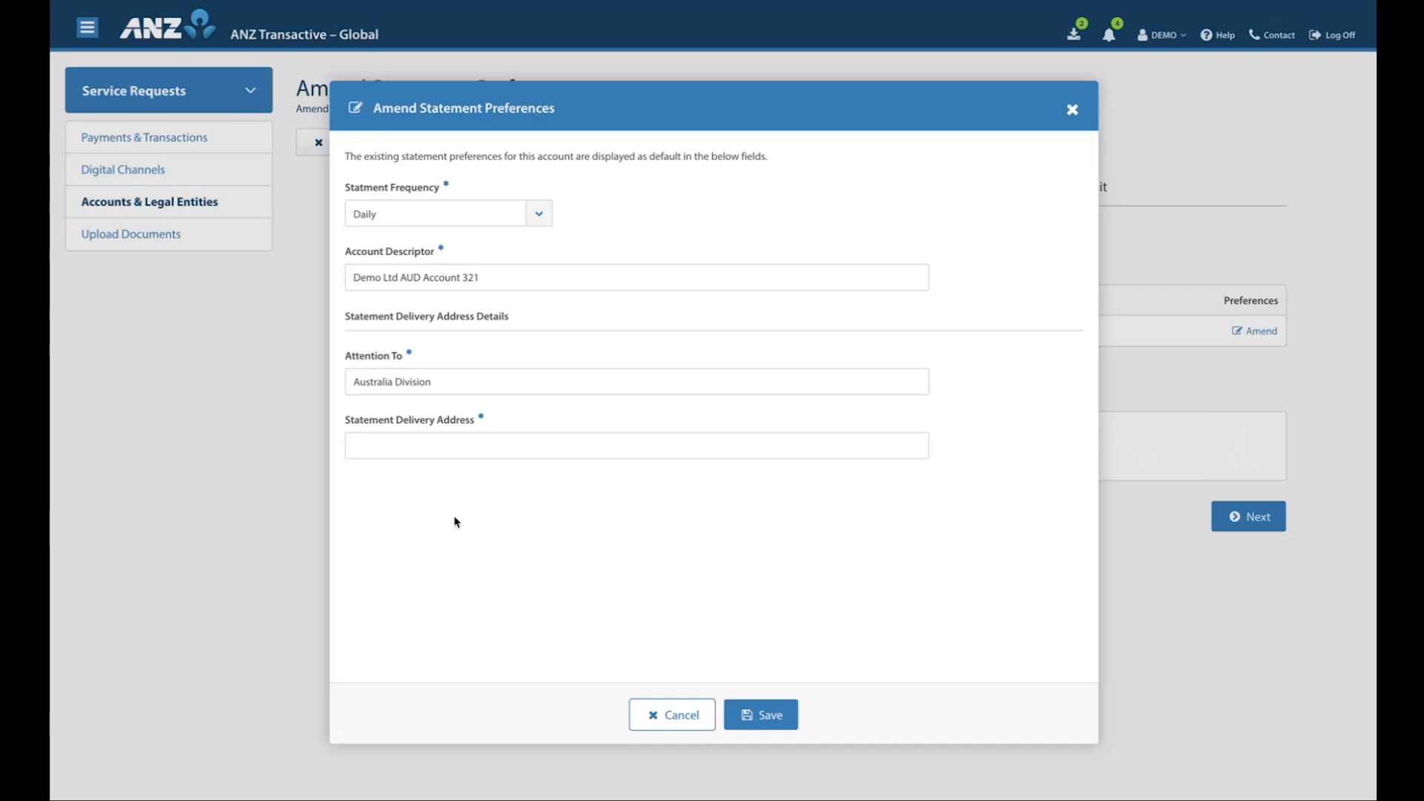
left_click(767, 723)
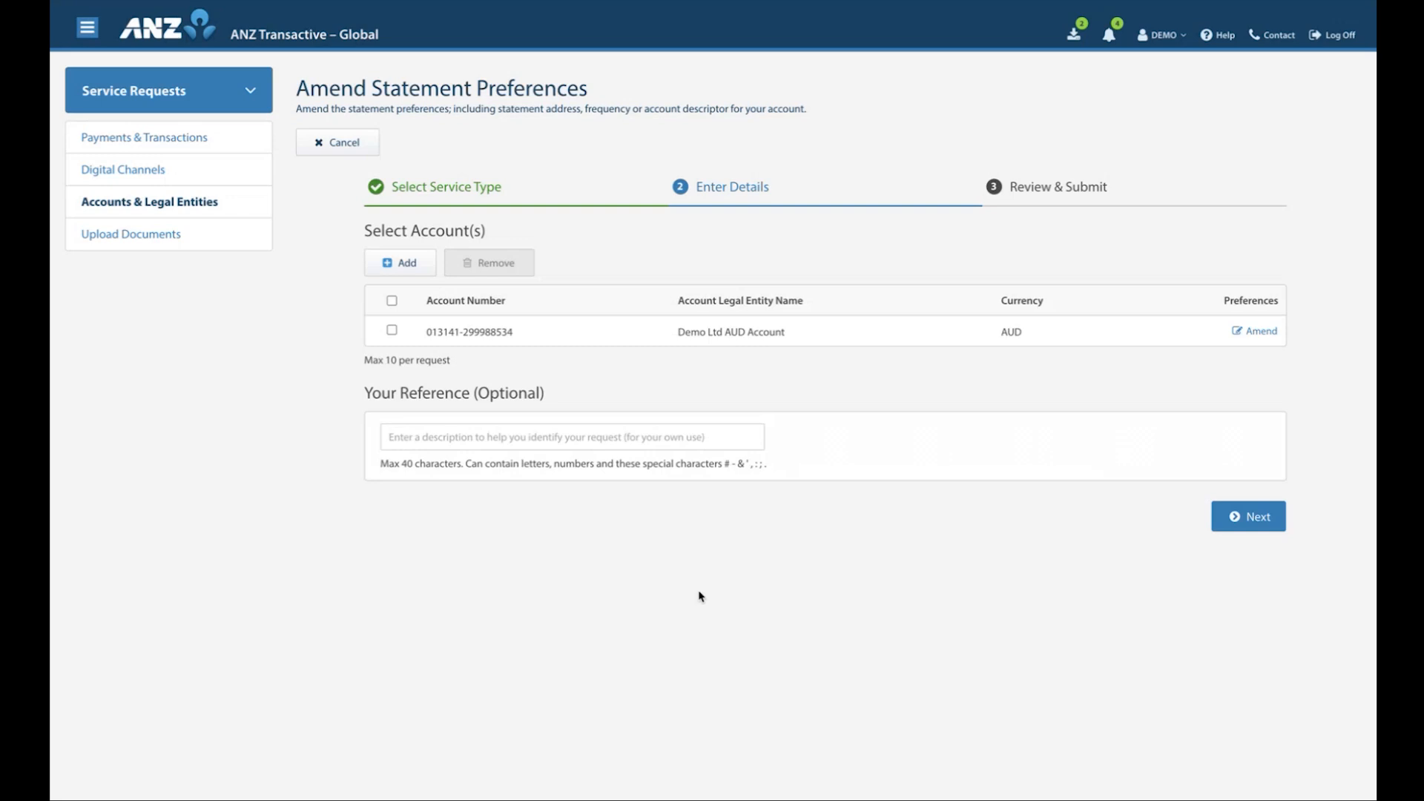
Enter "Statement 1" as the reference of the Amend Statement Preferences request and submit the request
left_click(537, 430)
type("Statement 1")
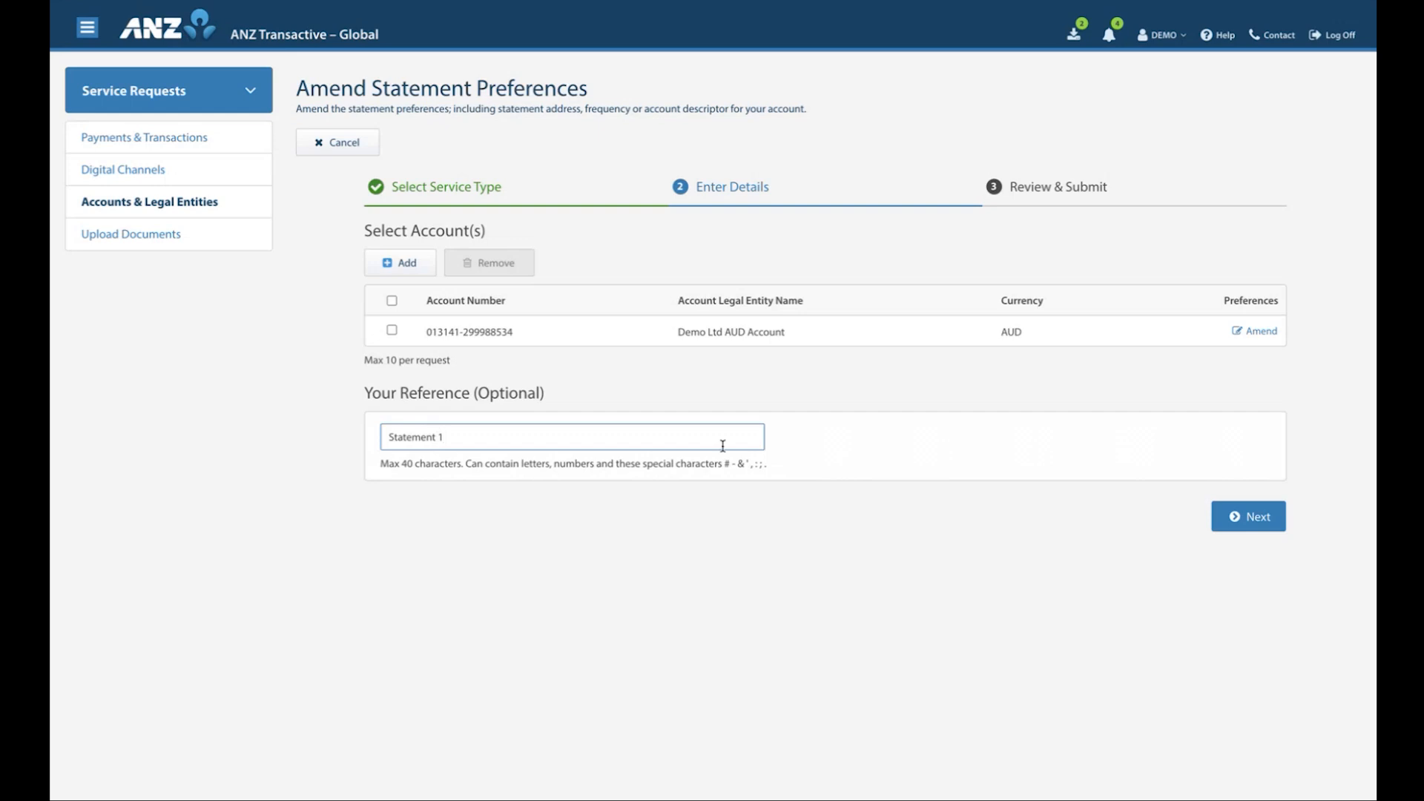
left_click(1048, 480)
left_click(1248, 516)
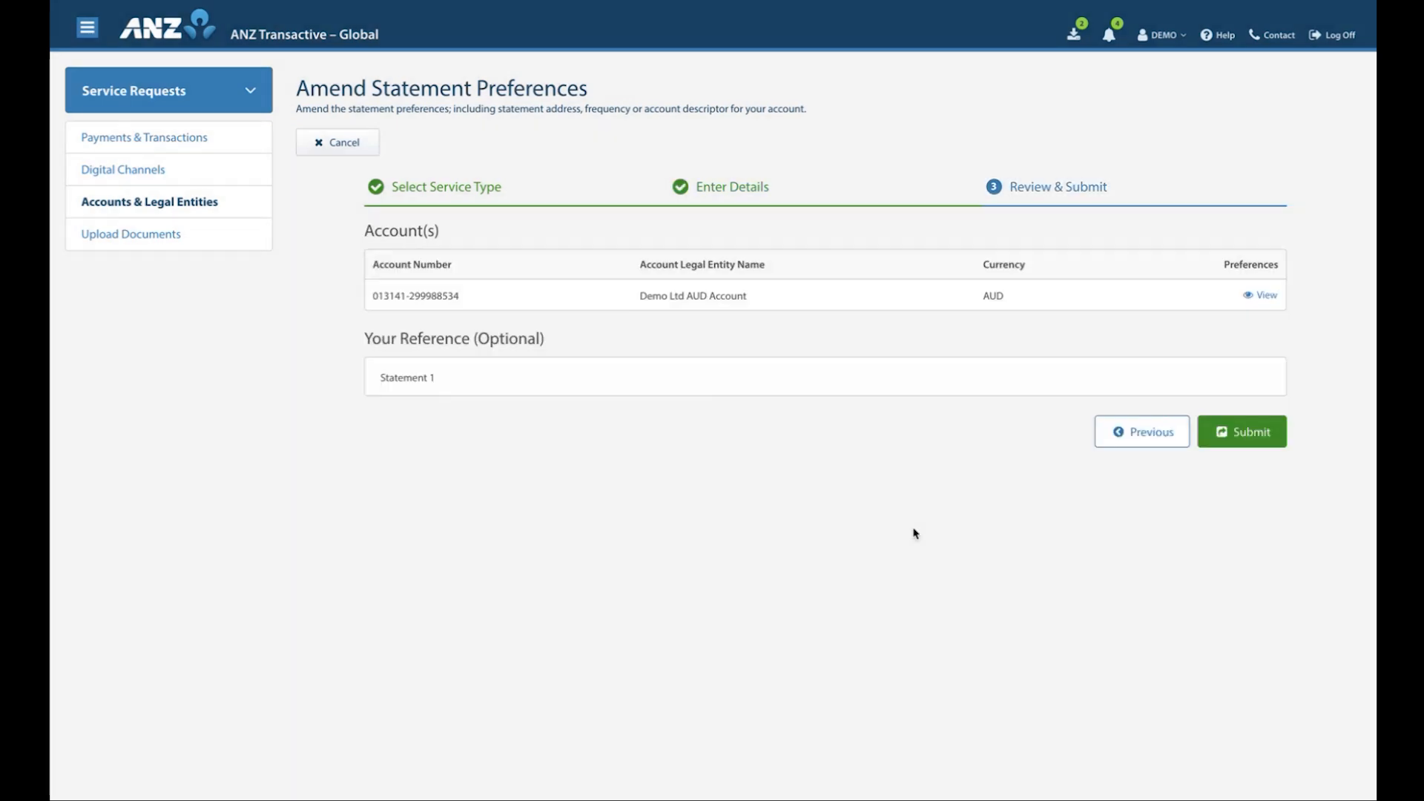
left_click(1249, 438)
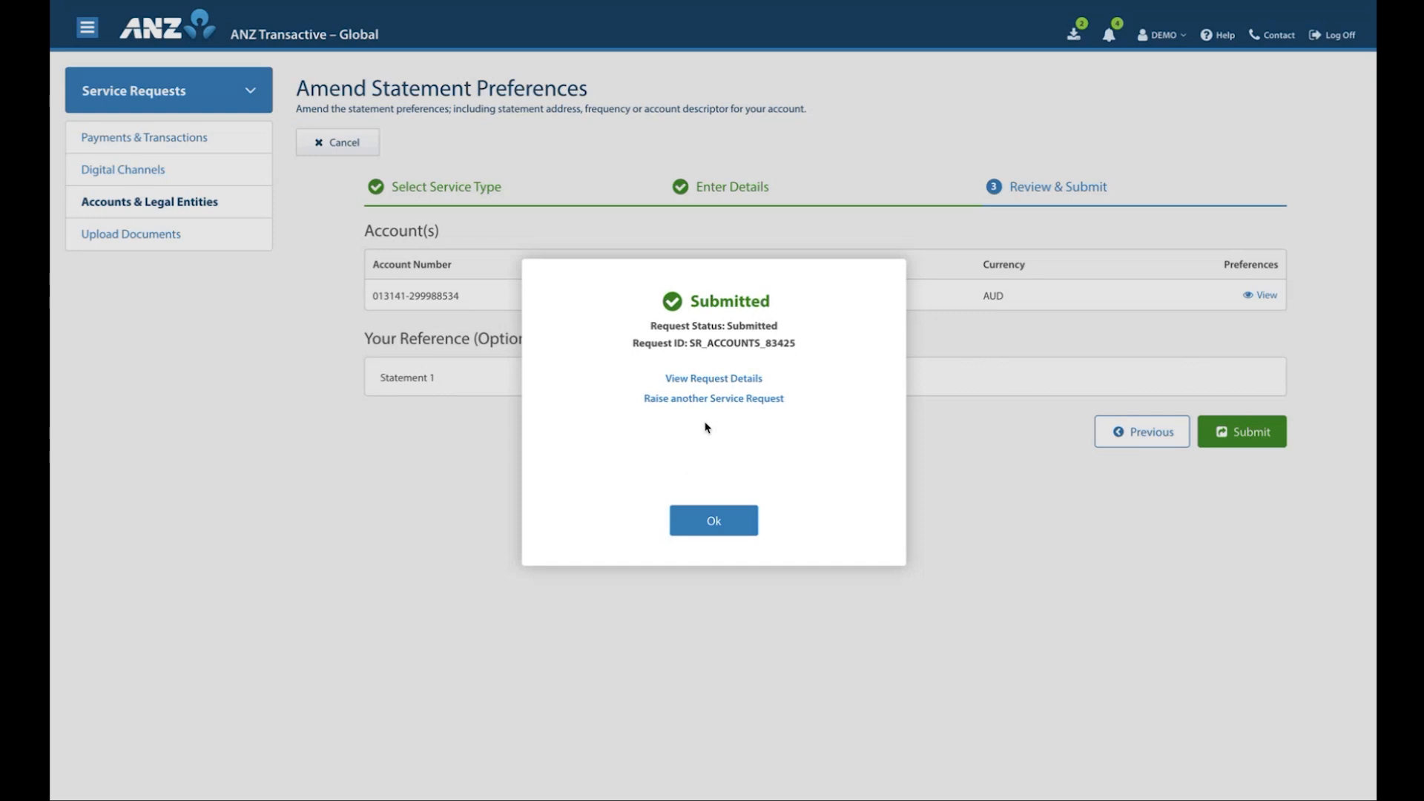
Raise another service request of type Stop Paper Statements and add the Demo Ltd AUD Account to it
left_click(717, 399)
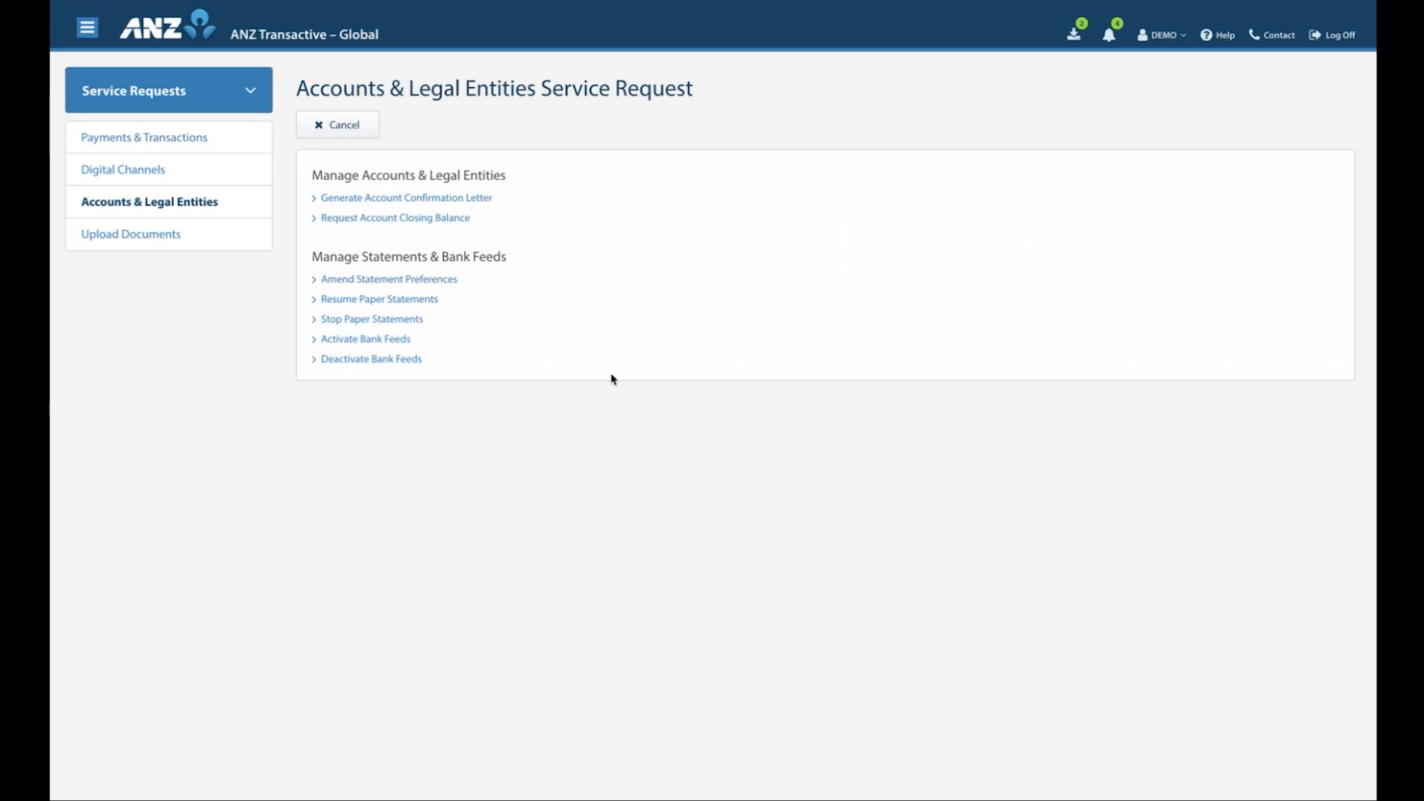
left_click(413, 321)
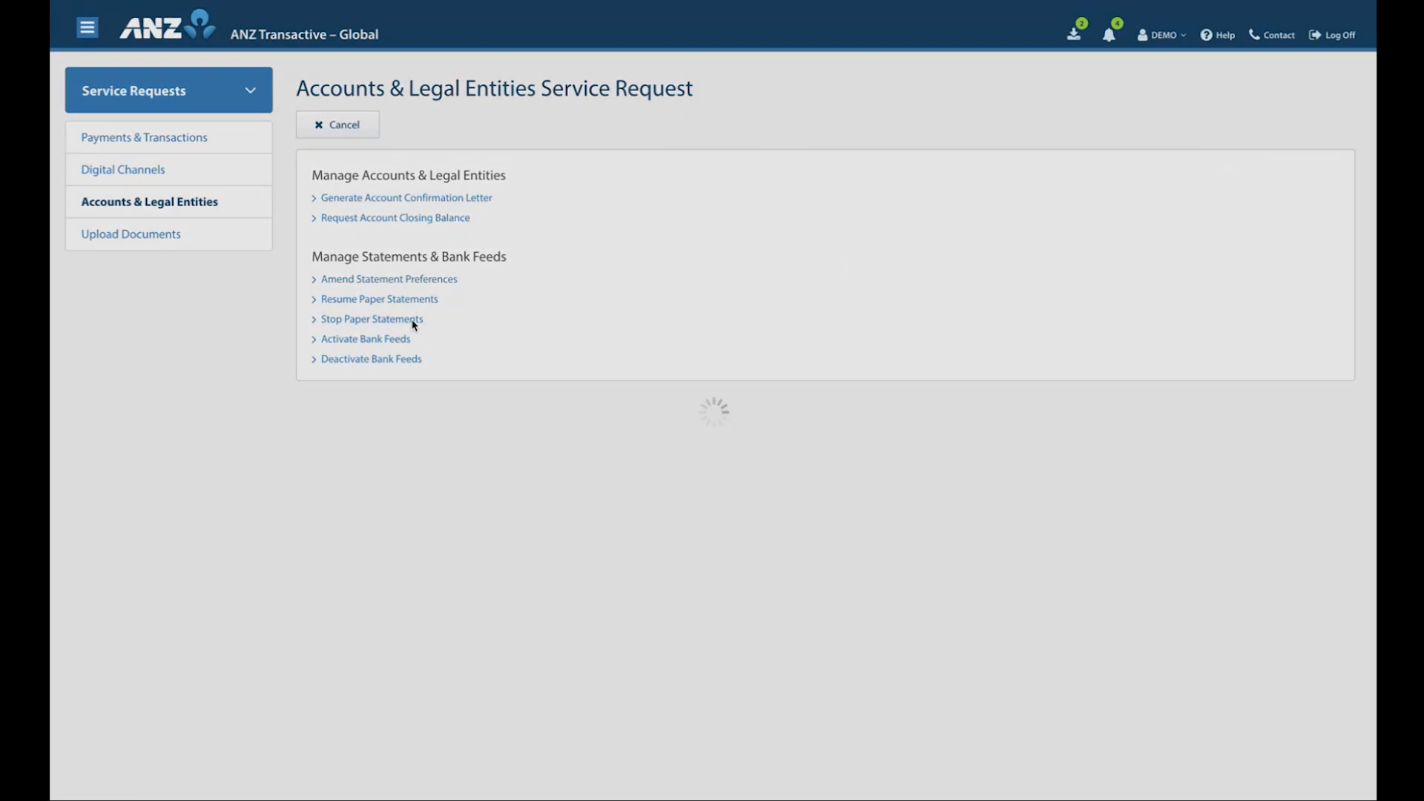
left_click(408, 265)
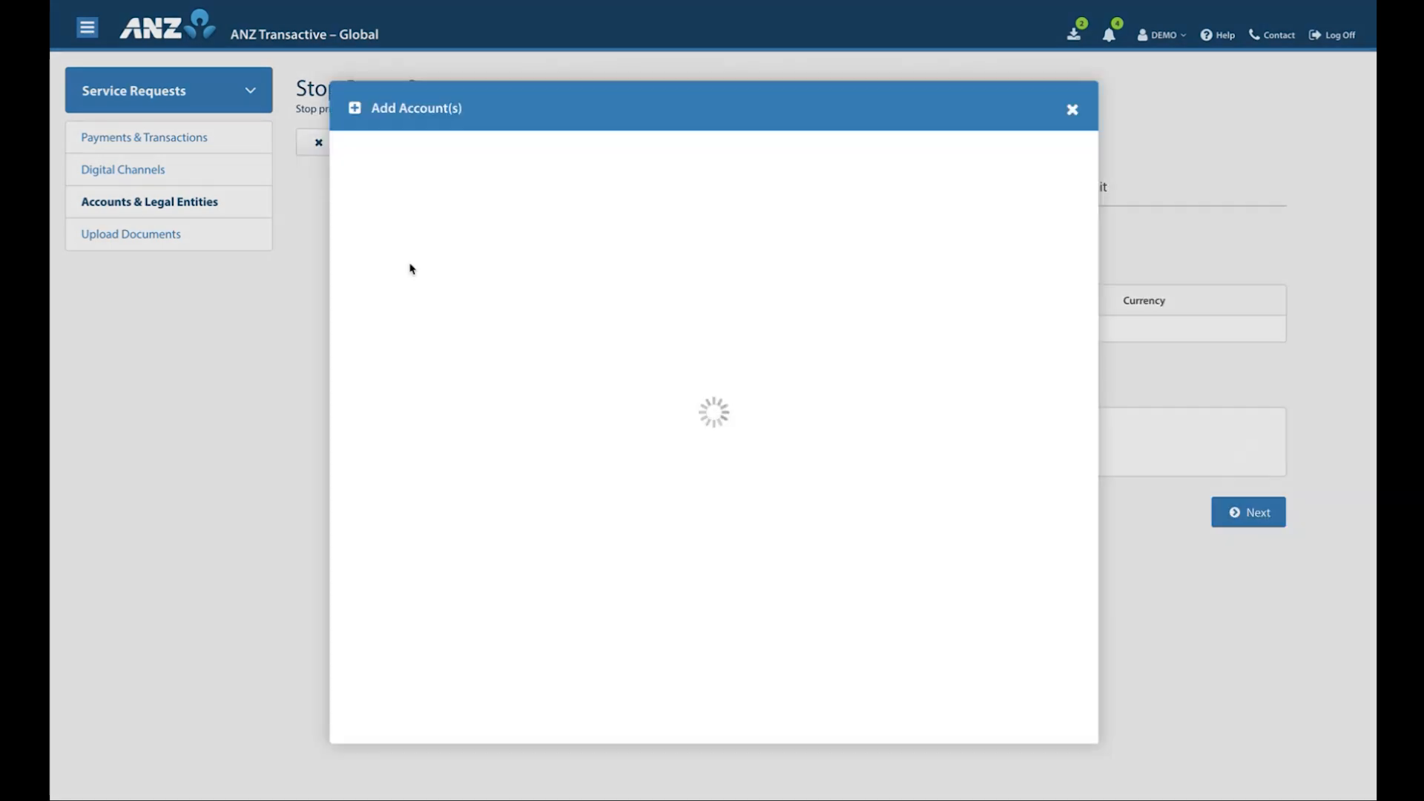
left_click(345, 216)
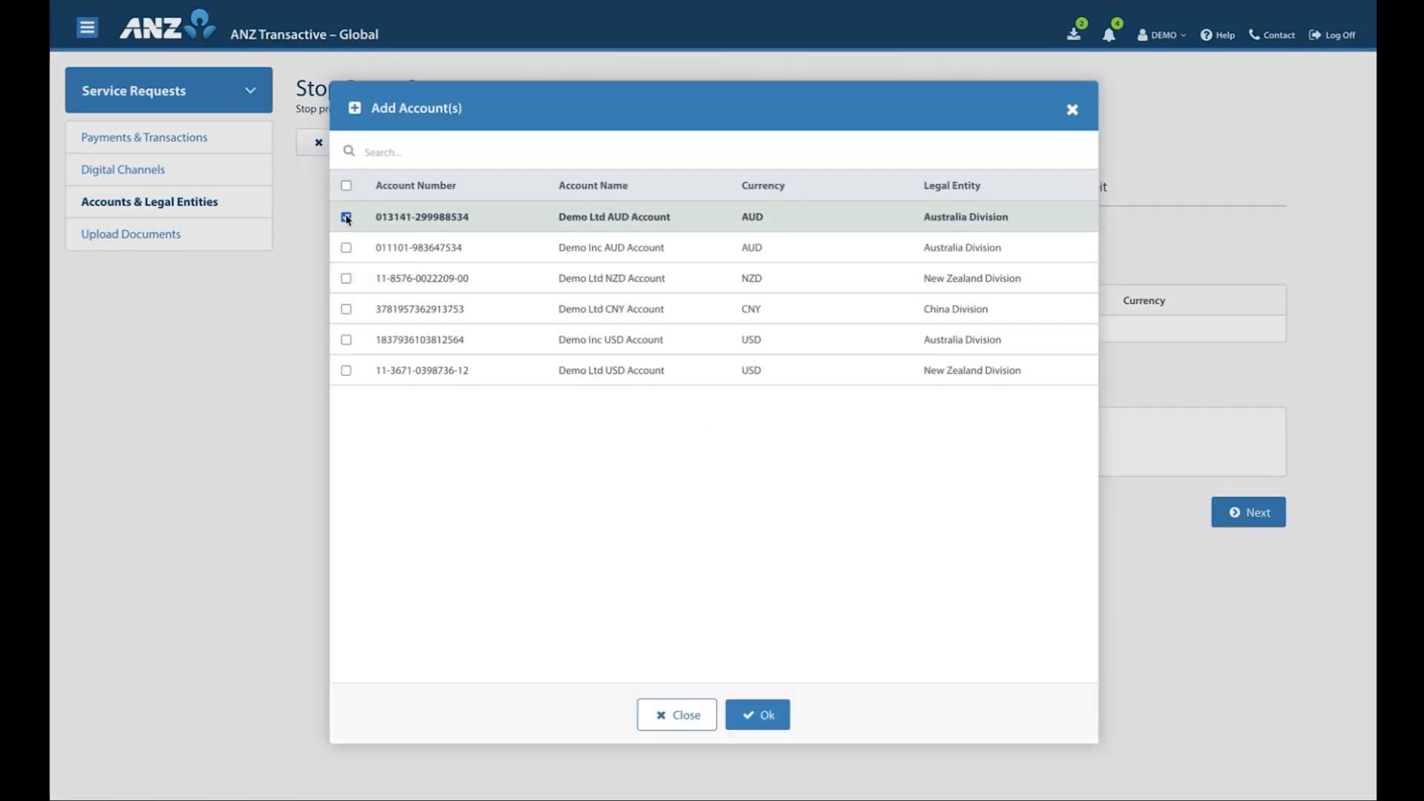
left_click(762, 719)
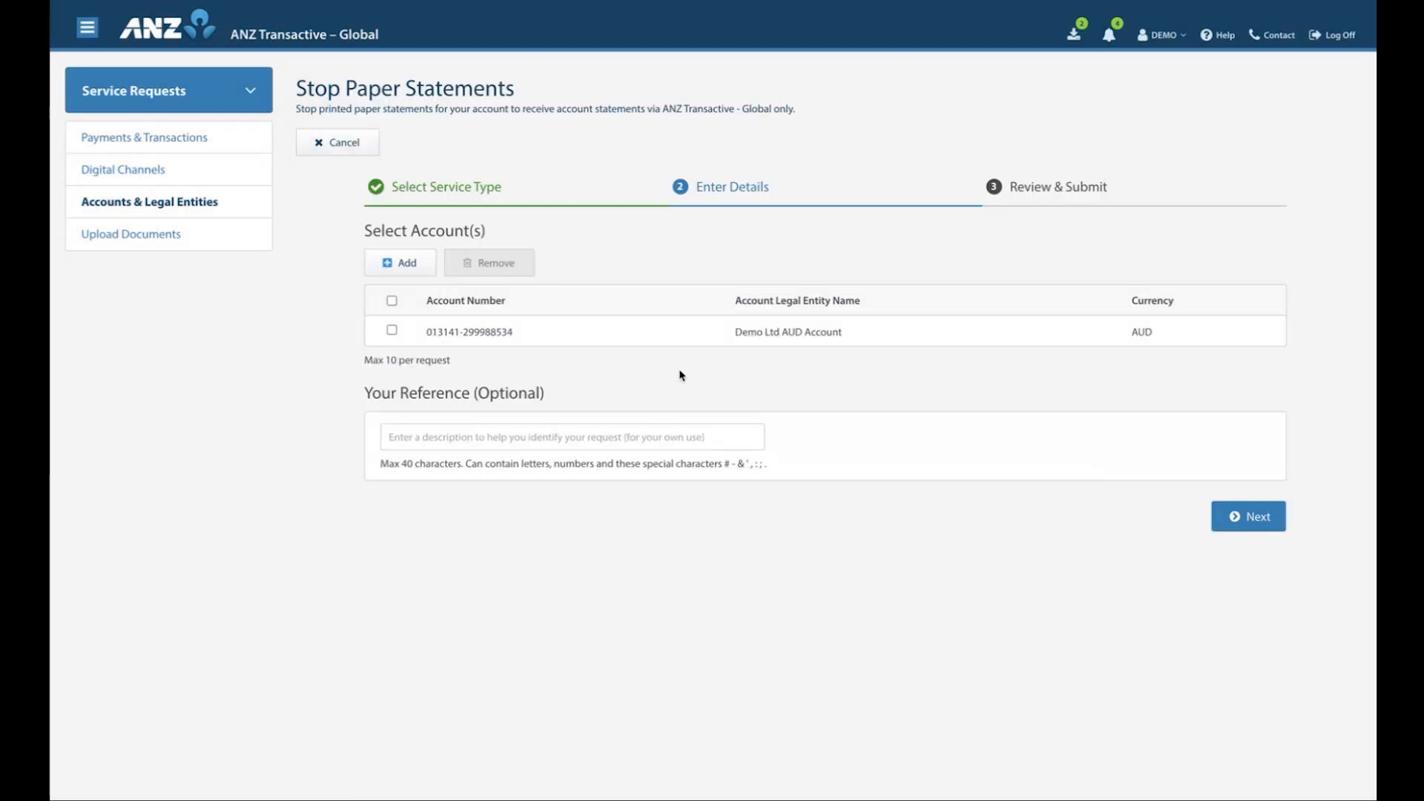
Enter "Stop 1" as the reference of the Stop Paper Statements request, accept the important information and submit the request
left_click(584, 436)
type("Stop 1")
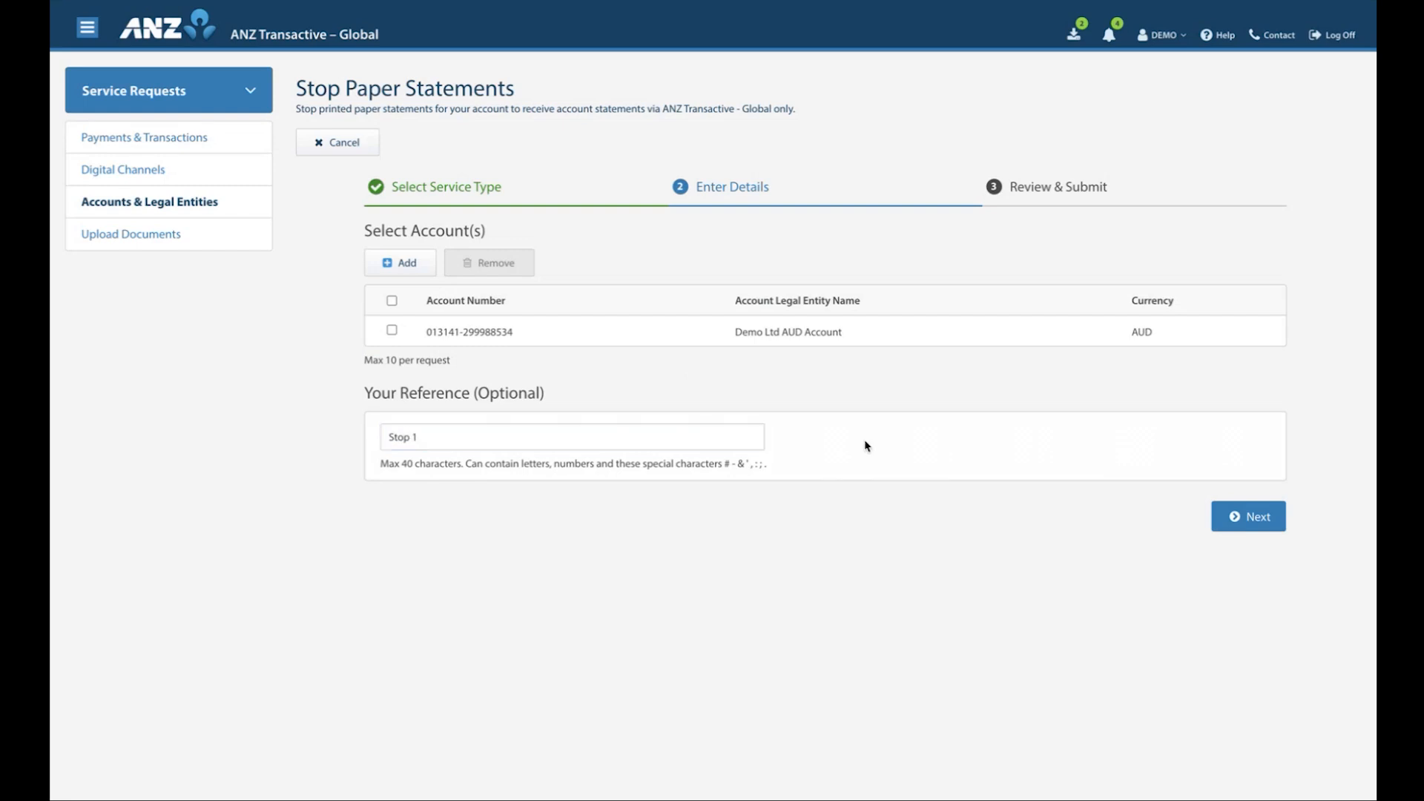
left_click(1240, 517)
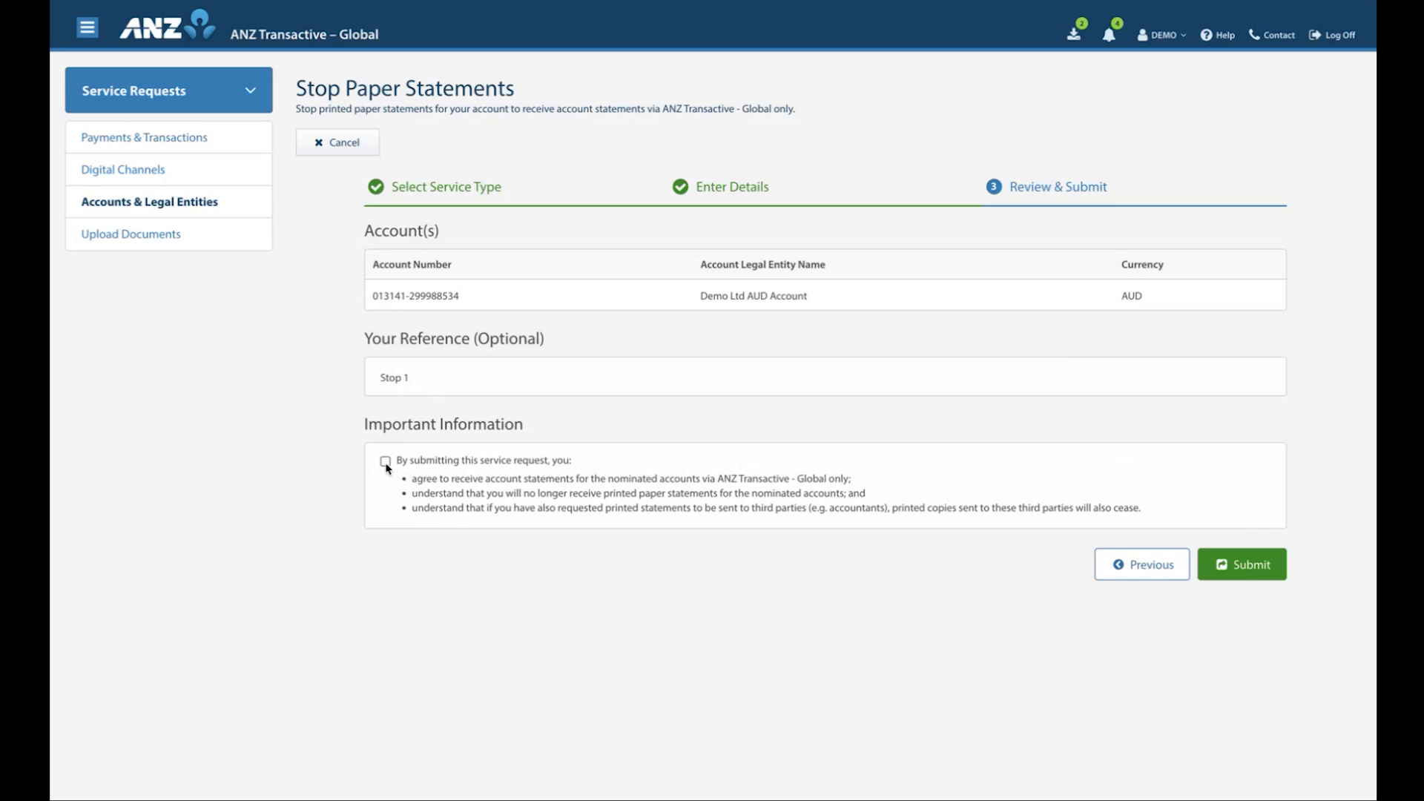
left_click(385, 462)
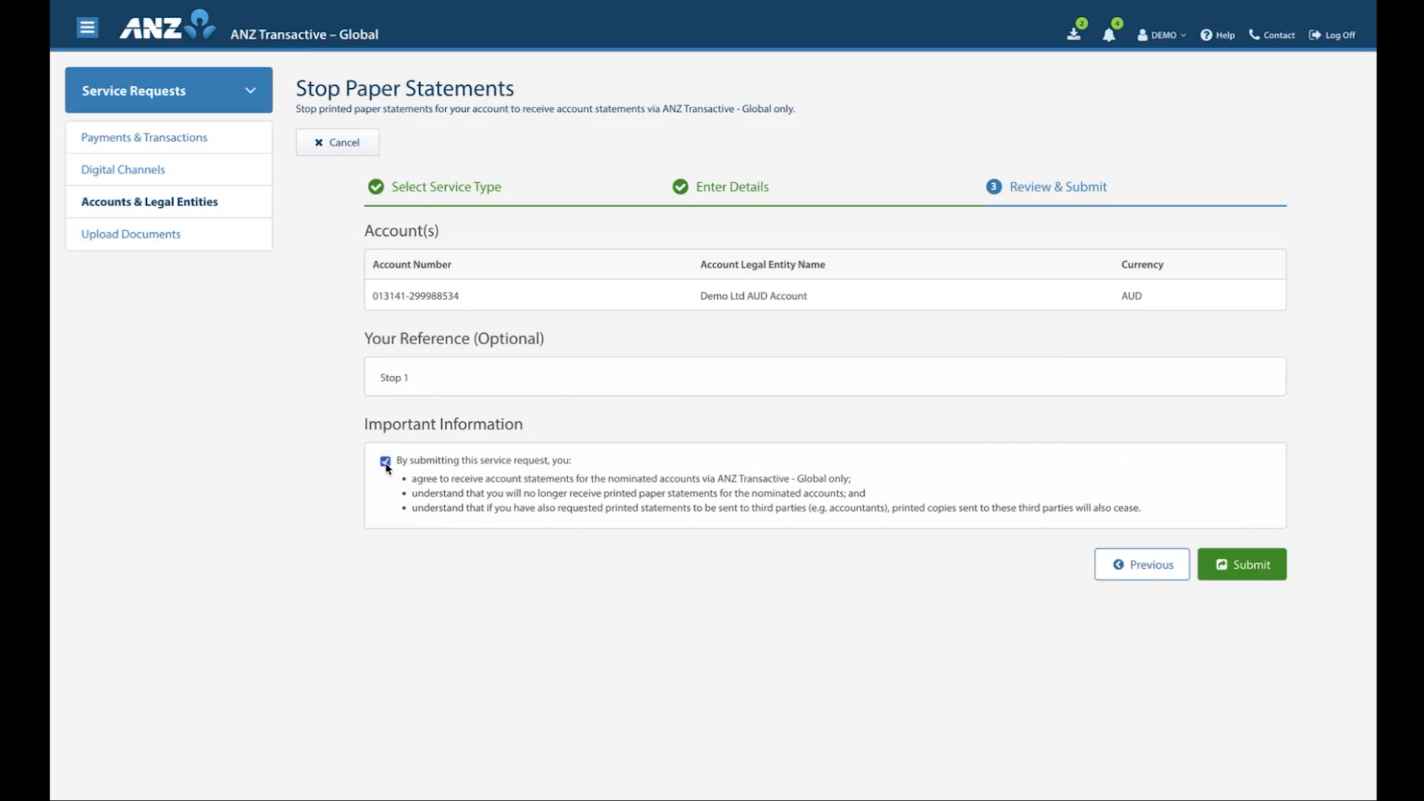
left_click(1235, 568)
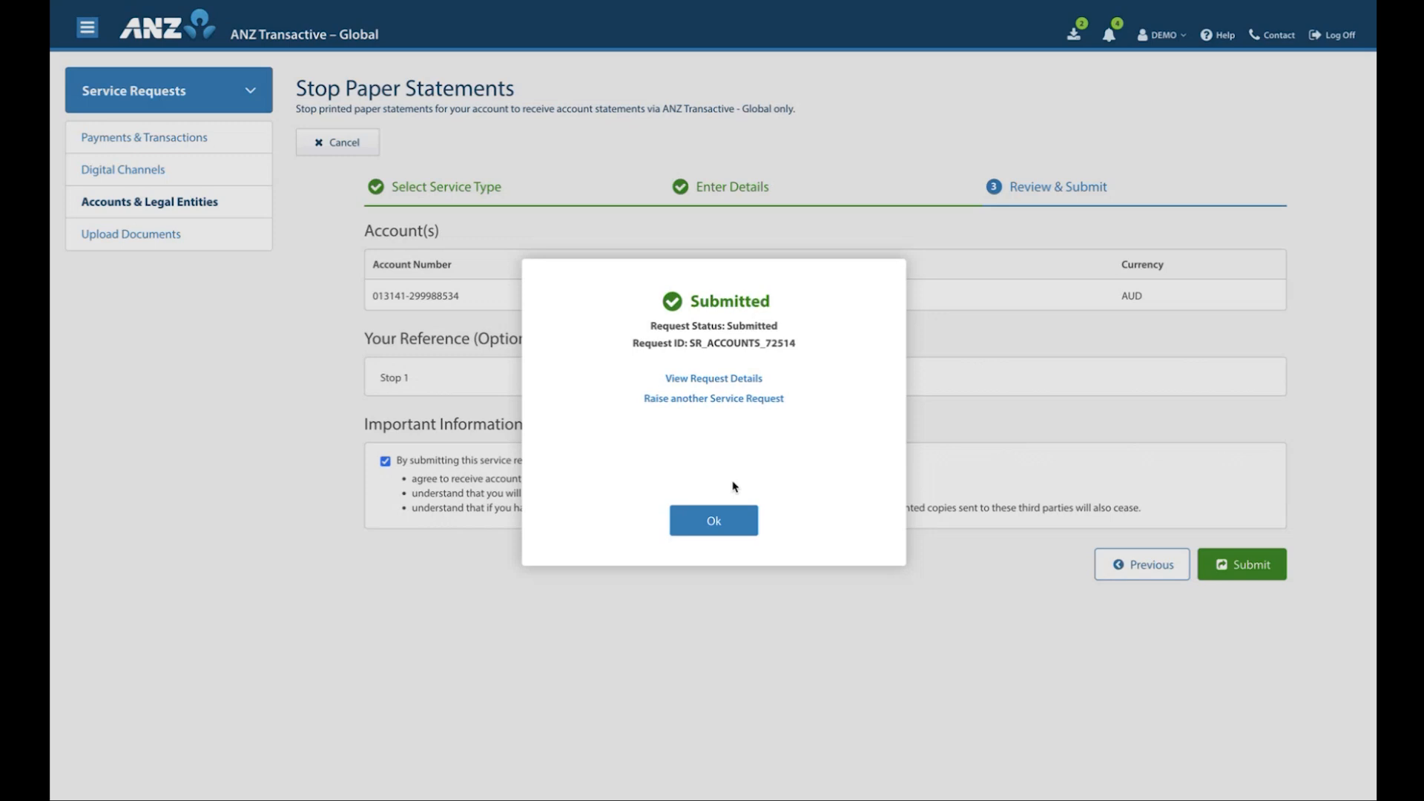
left_click(714, 521)
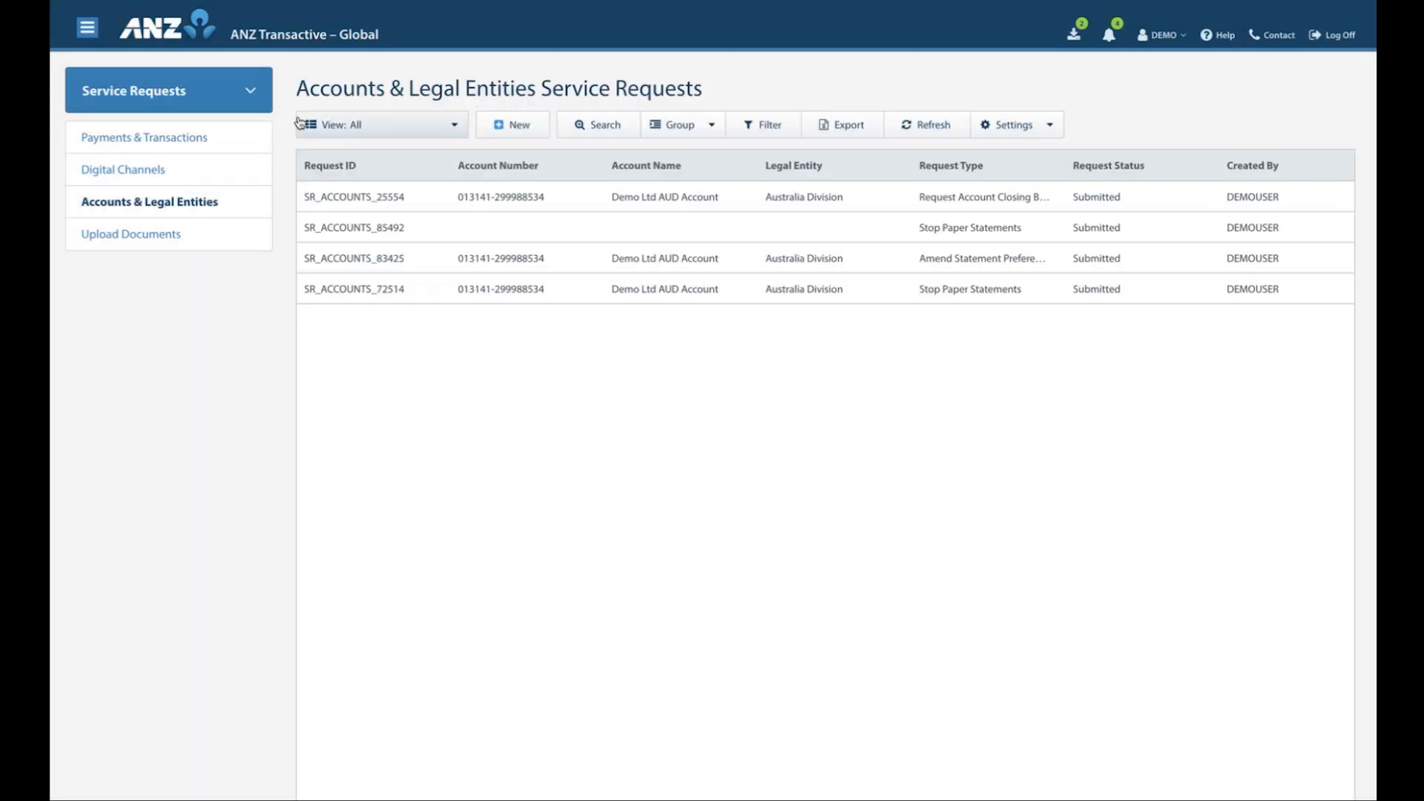
Retrieve the e-Statements of Account 1 in the Accounts area for the period Month to Yesterday
left_click(250, 94)
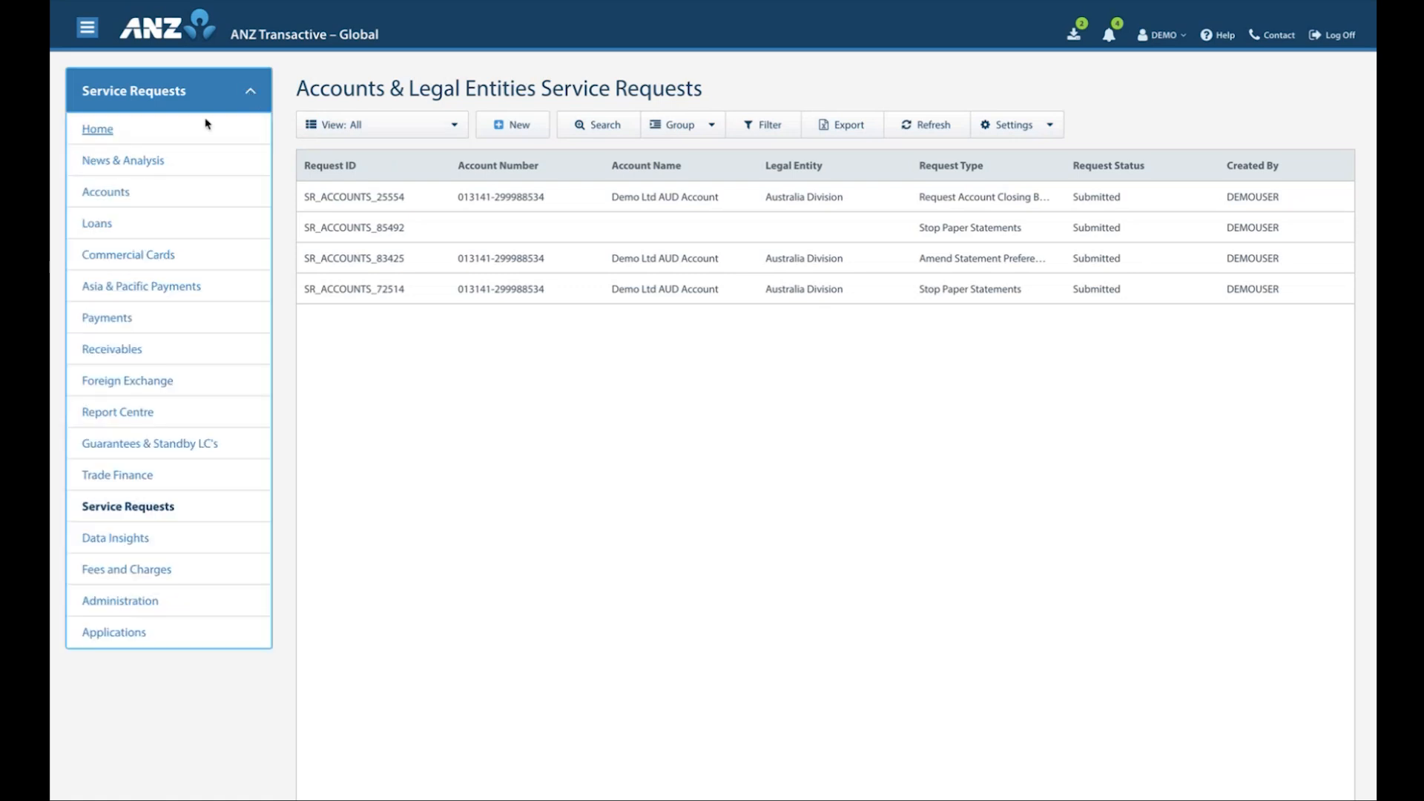
left_click(106, 194)
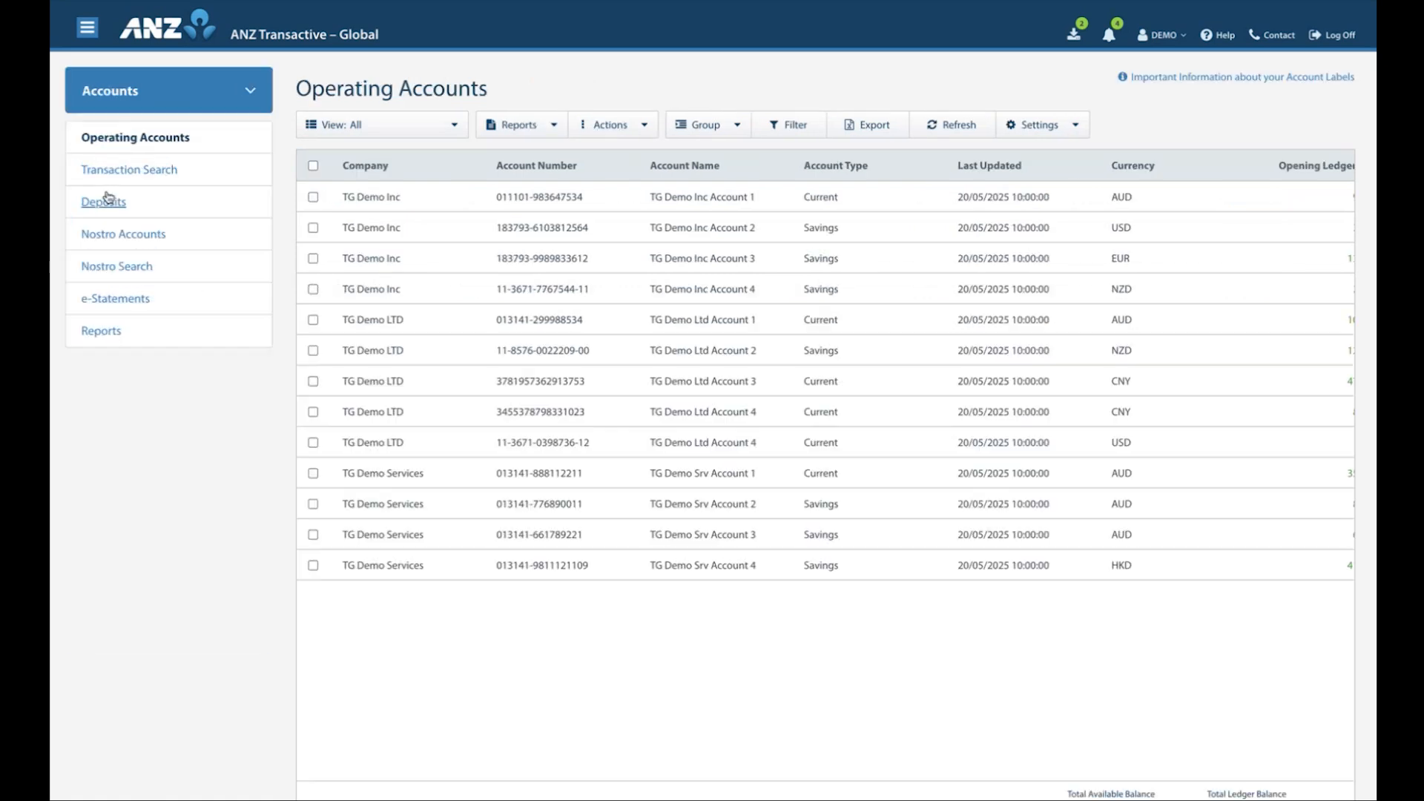
left_click(117, 300)
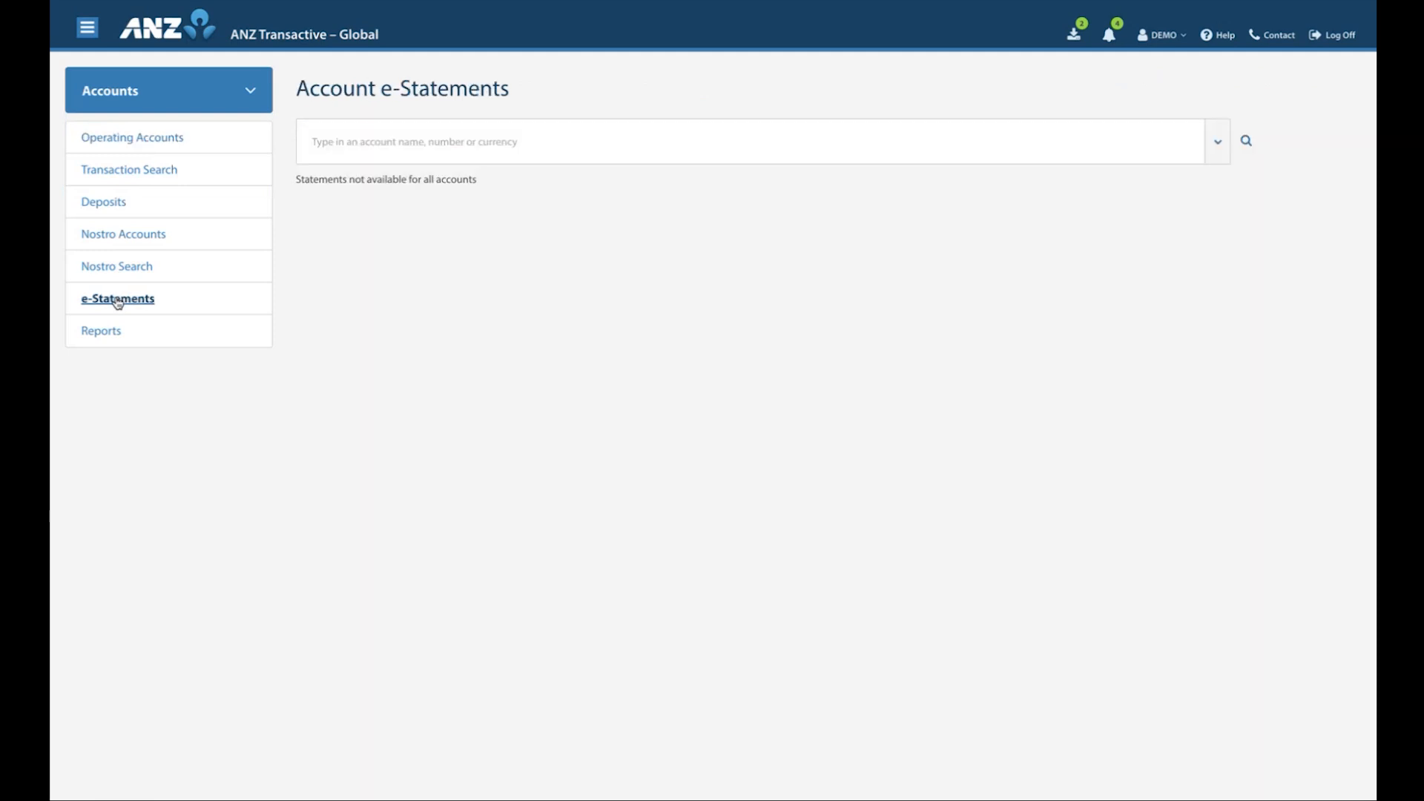
left_click(1216, 137)
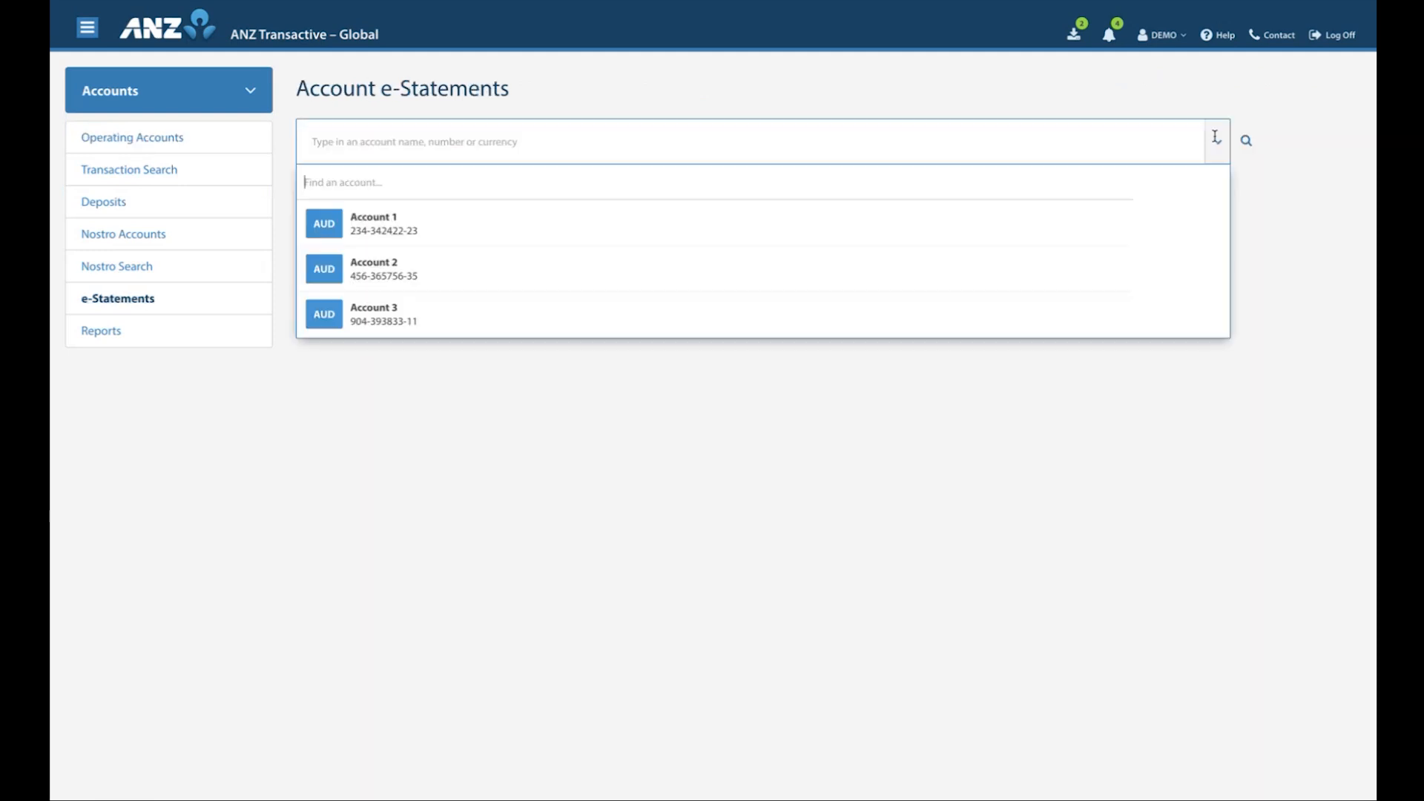
left_click(414, 225)
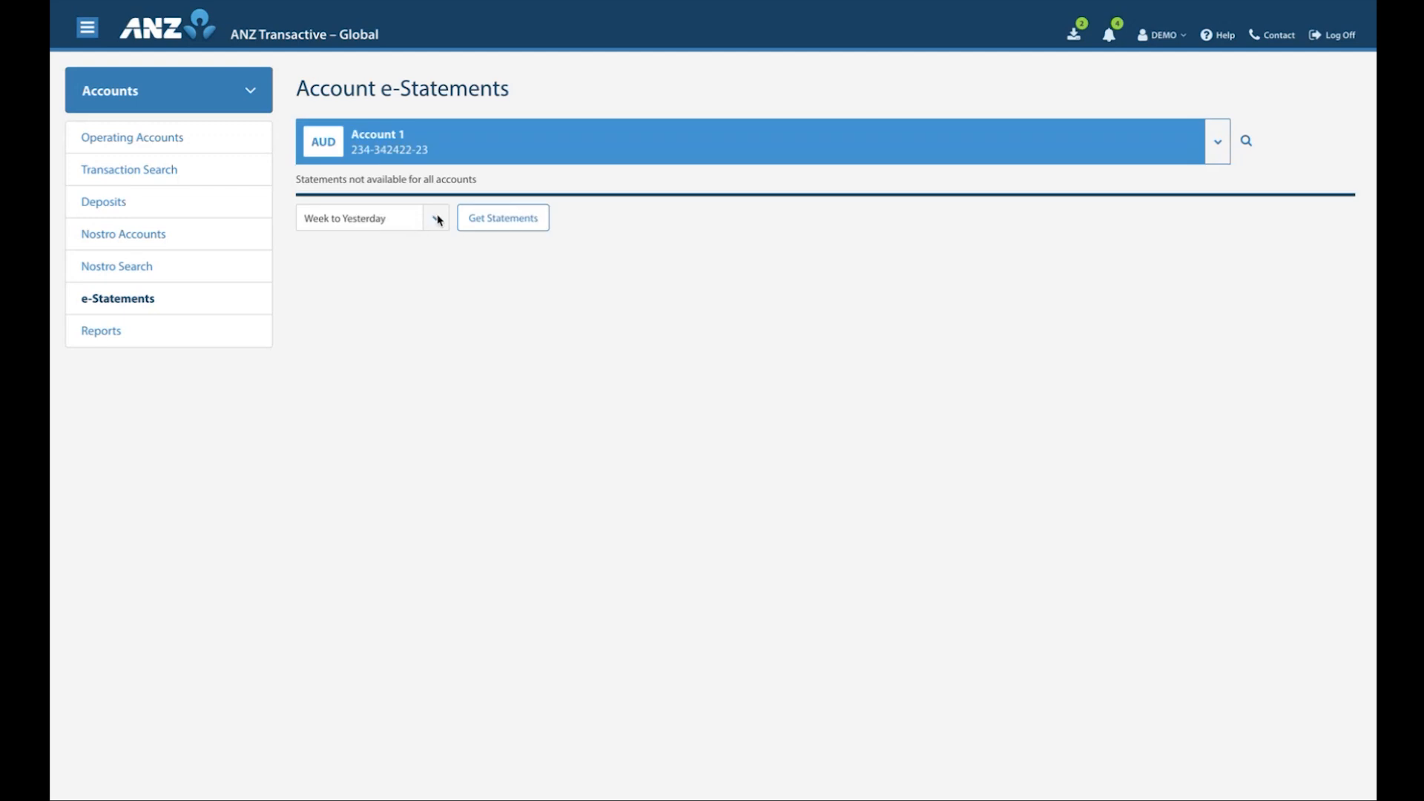
left_click(438, 221)
left_click(421, 251)
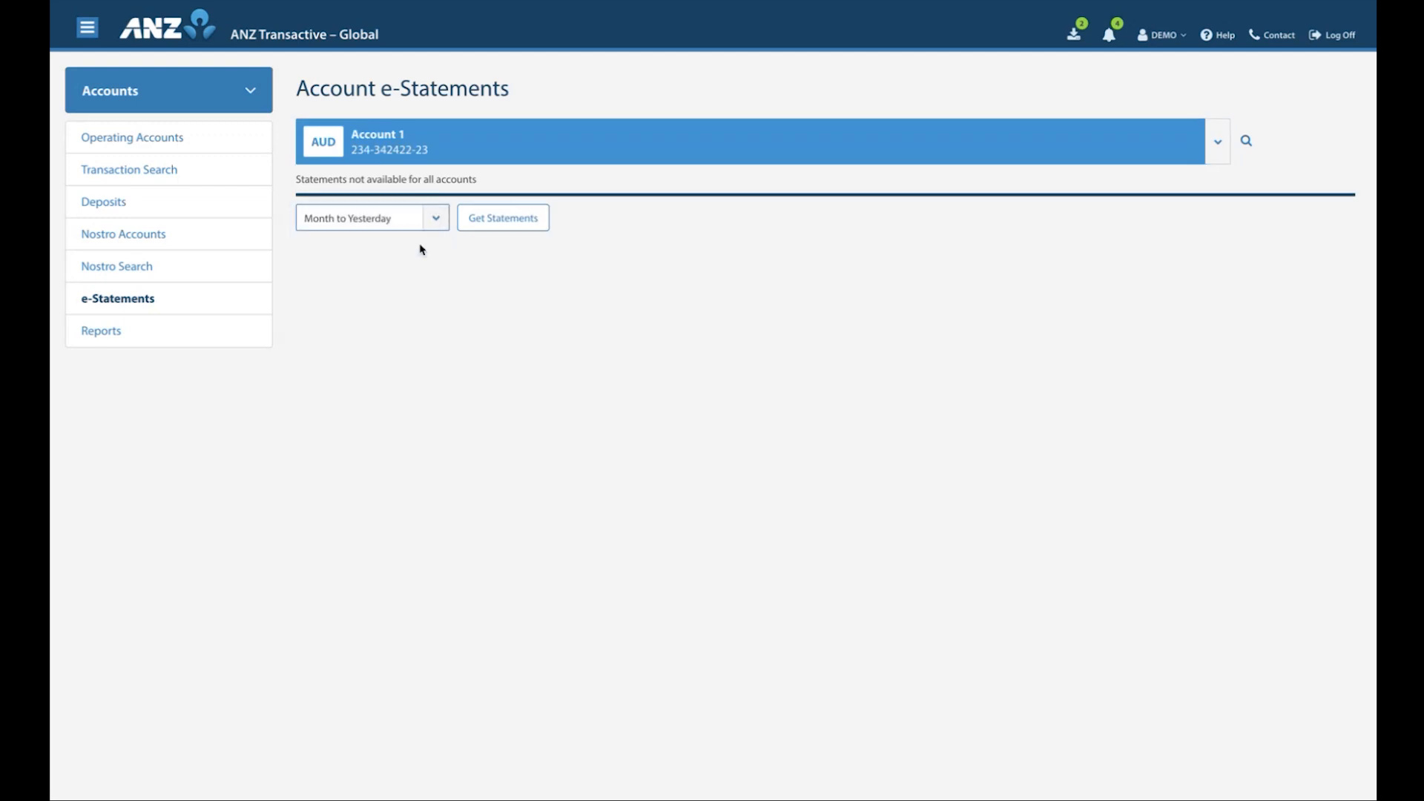
left_click(479, 219)
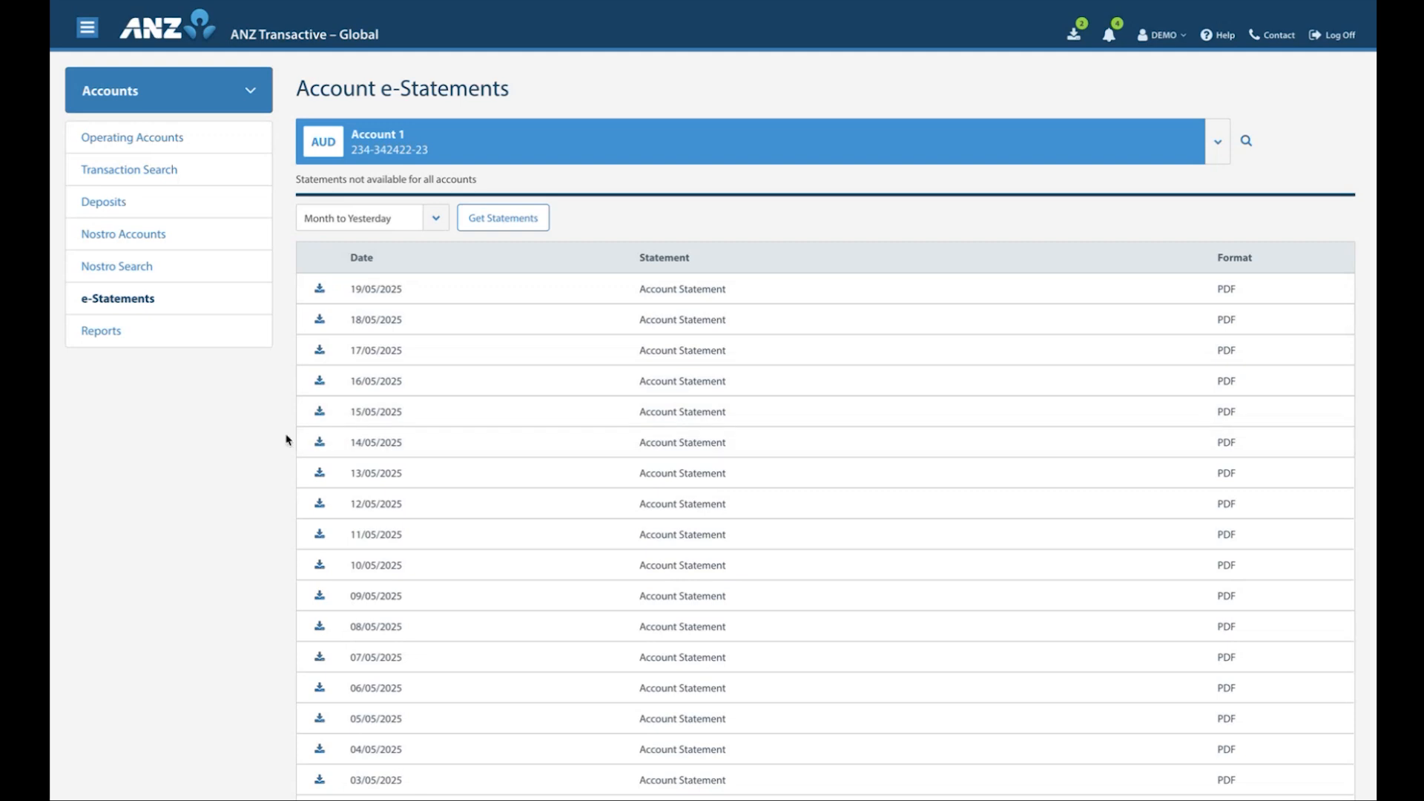
Return to Service Requests and start a new Upload Documents request of type Open Account for Australia
left_click(250, 92)
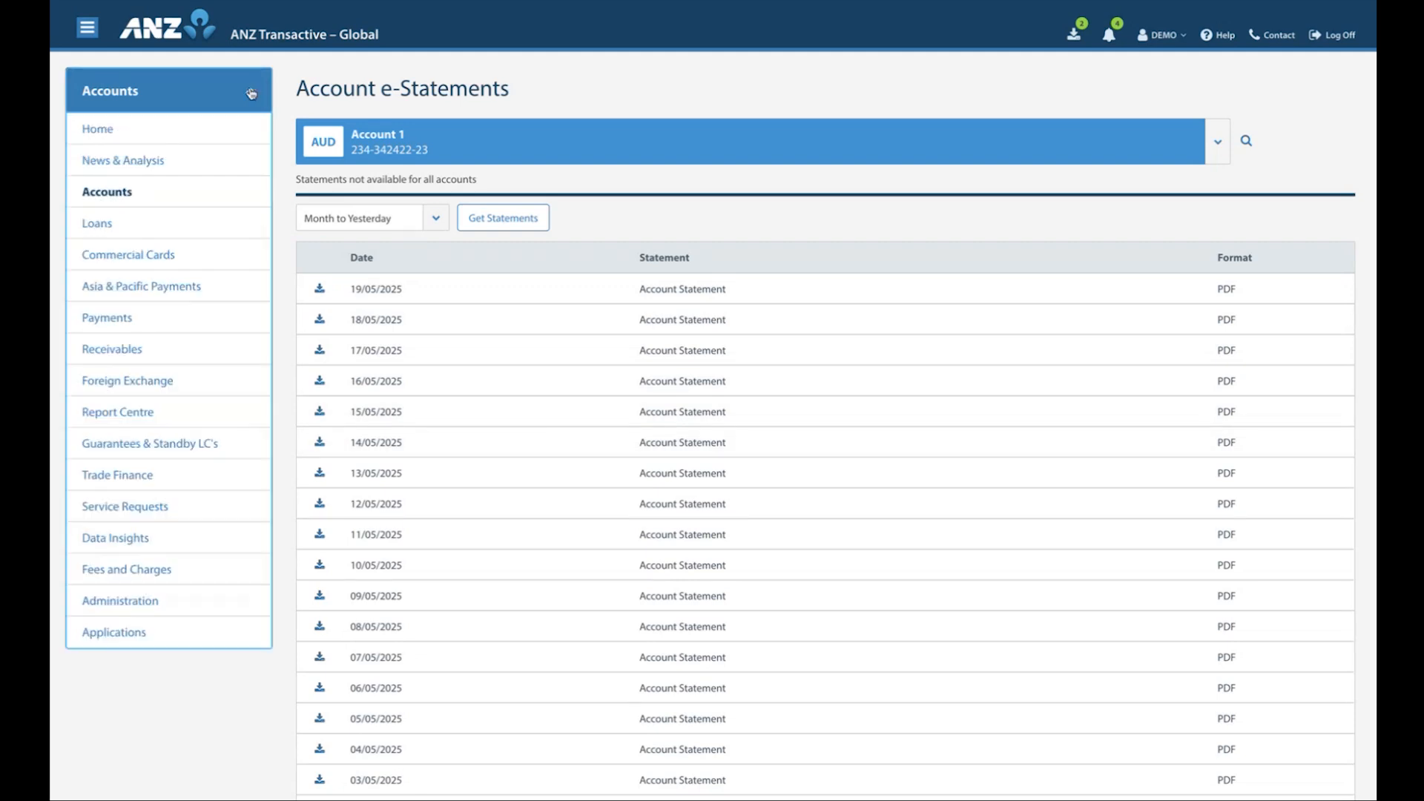
left_click(117, 507)
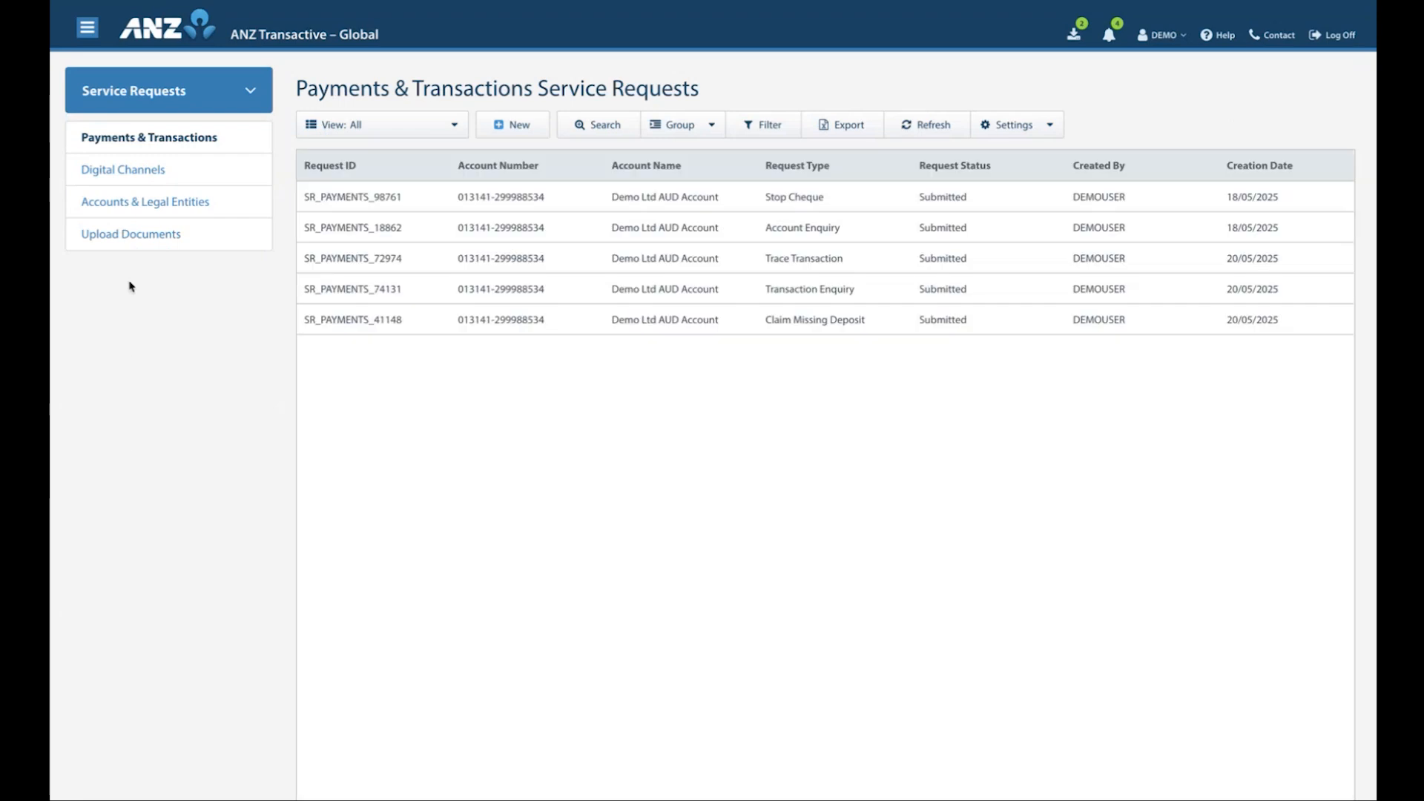
left_click(132, 236)
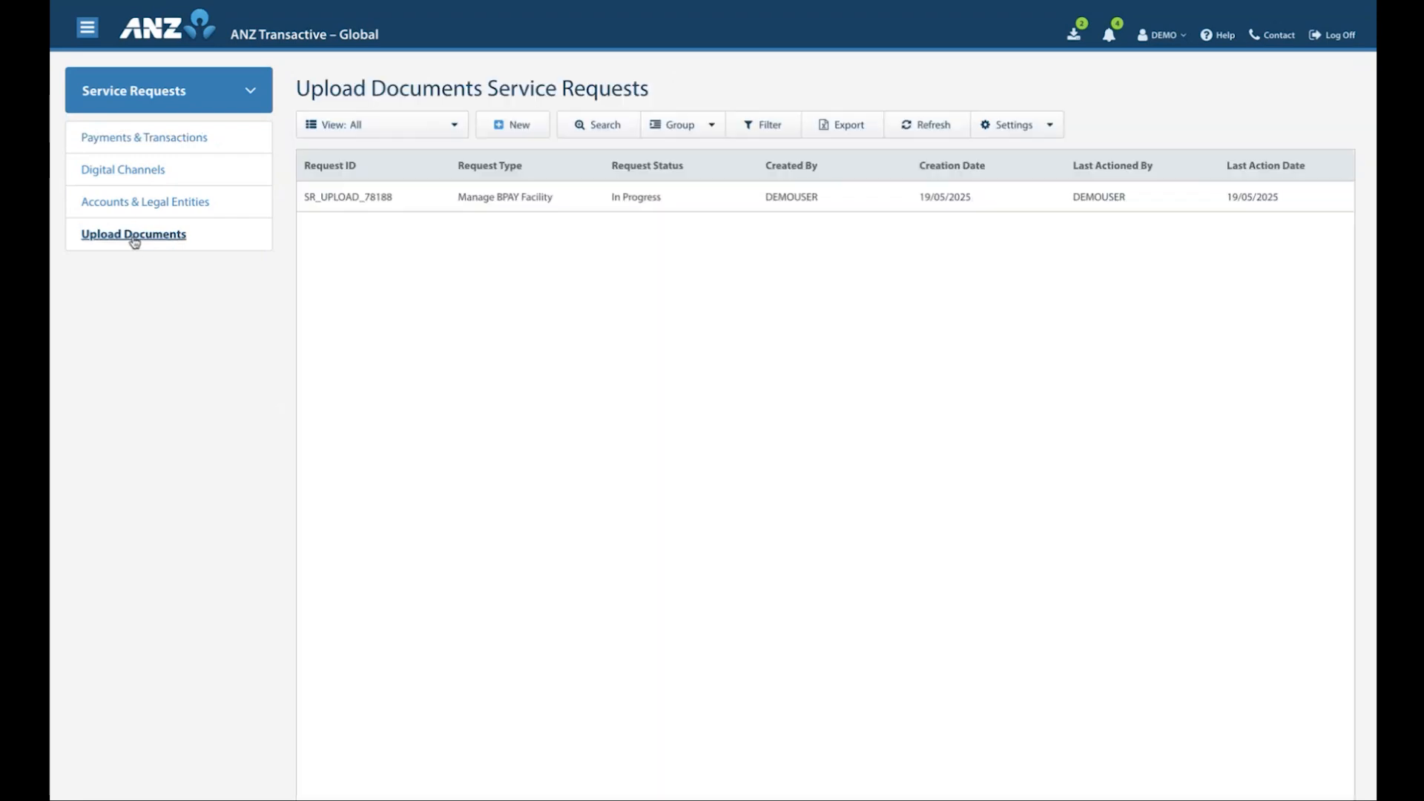
left_click(518, 127)
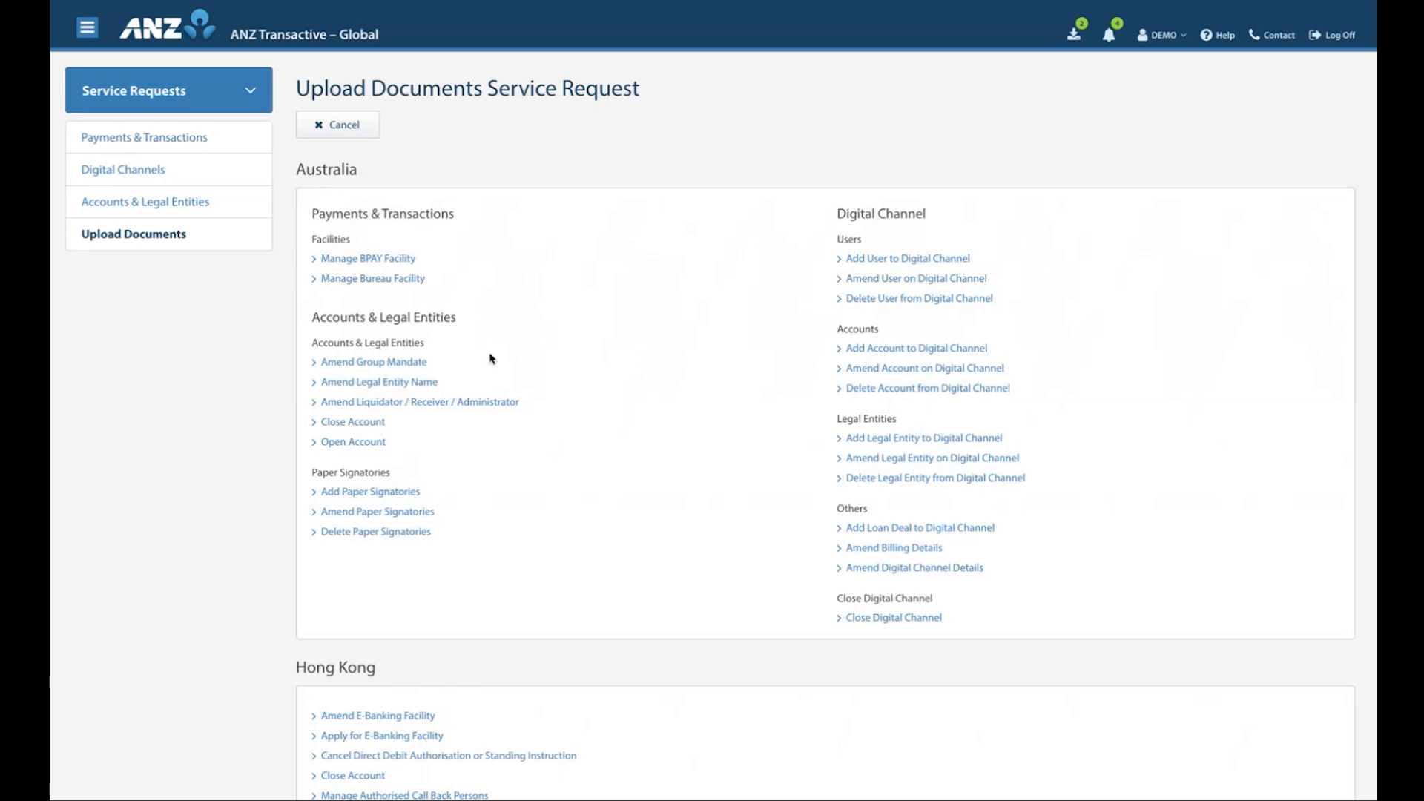
scroll(355, 445, "down", 1)
left_click(354, 439)
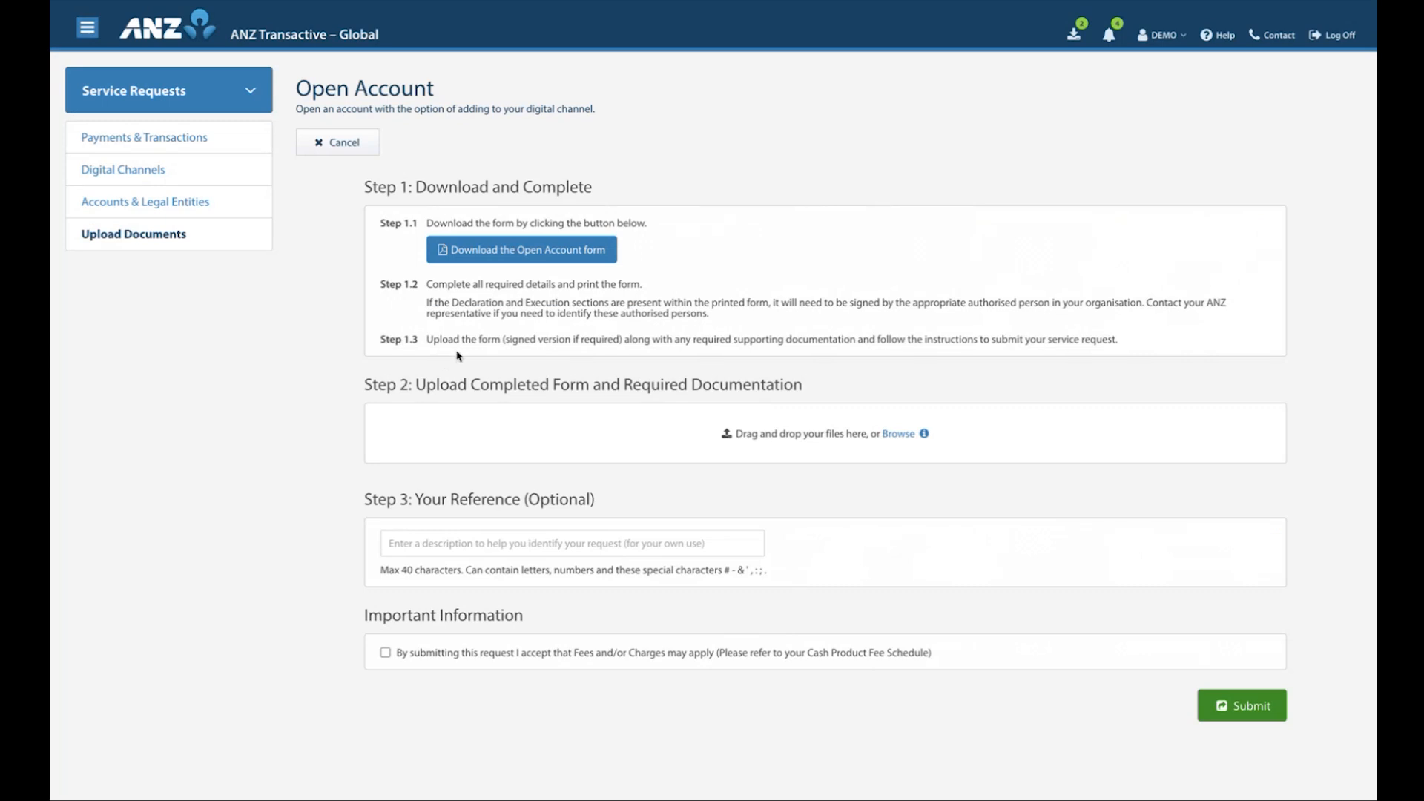
Attach "Signed_Payments and Cash Management Request Form - Open Account.pdf" to the request and mark the file as Restricted View
left_click(906, 438)
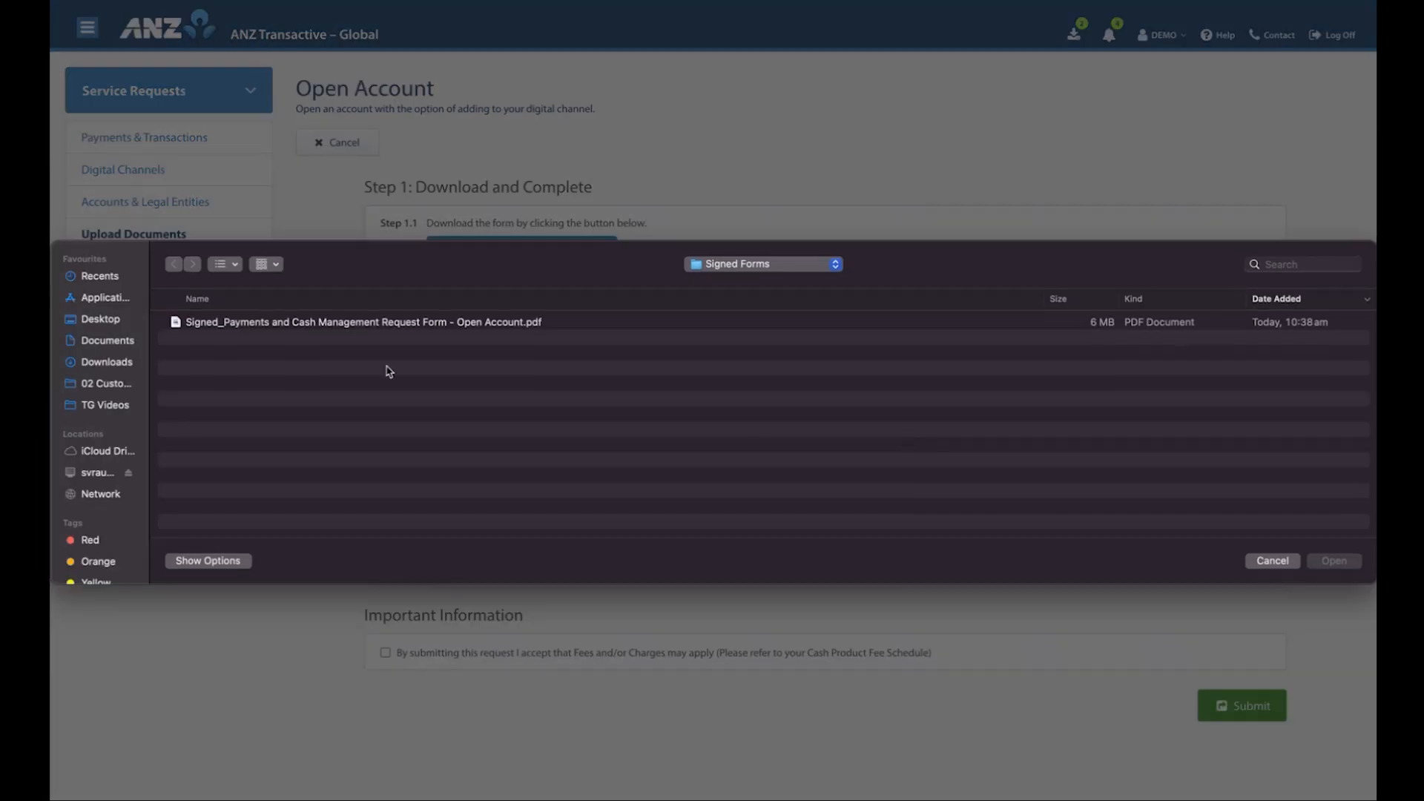
left_click(236, 329)
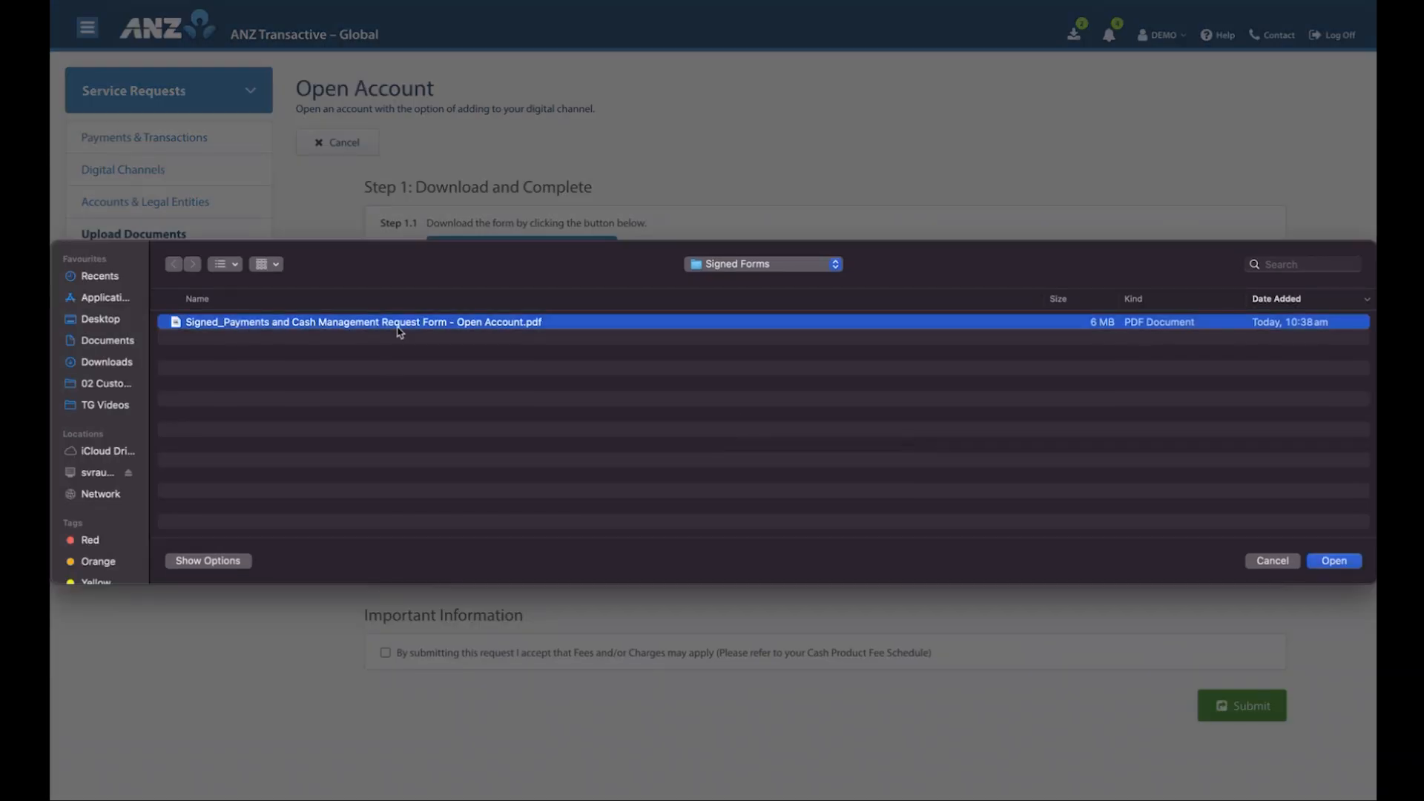
left_click(1316, 563)
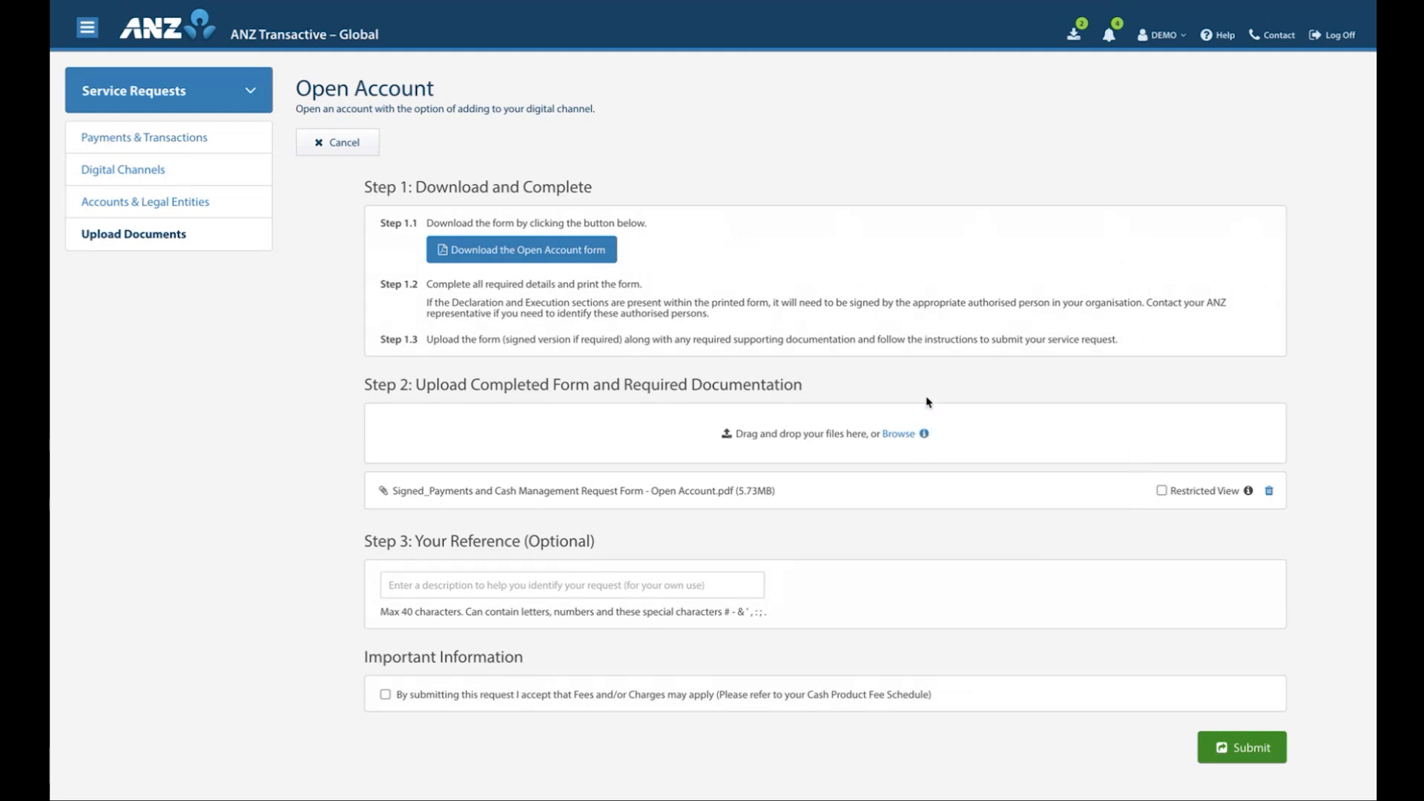
left_click(1162, 491)
Enter "PCM 1" as the reference of the Open Account request, accept the fees and charges statement and submit the request
left_click(591, 585)
type("PCM 1")
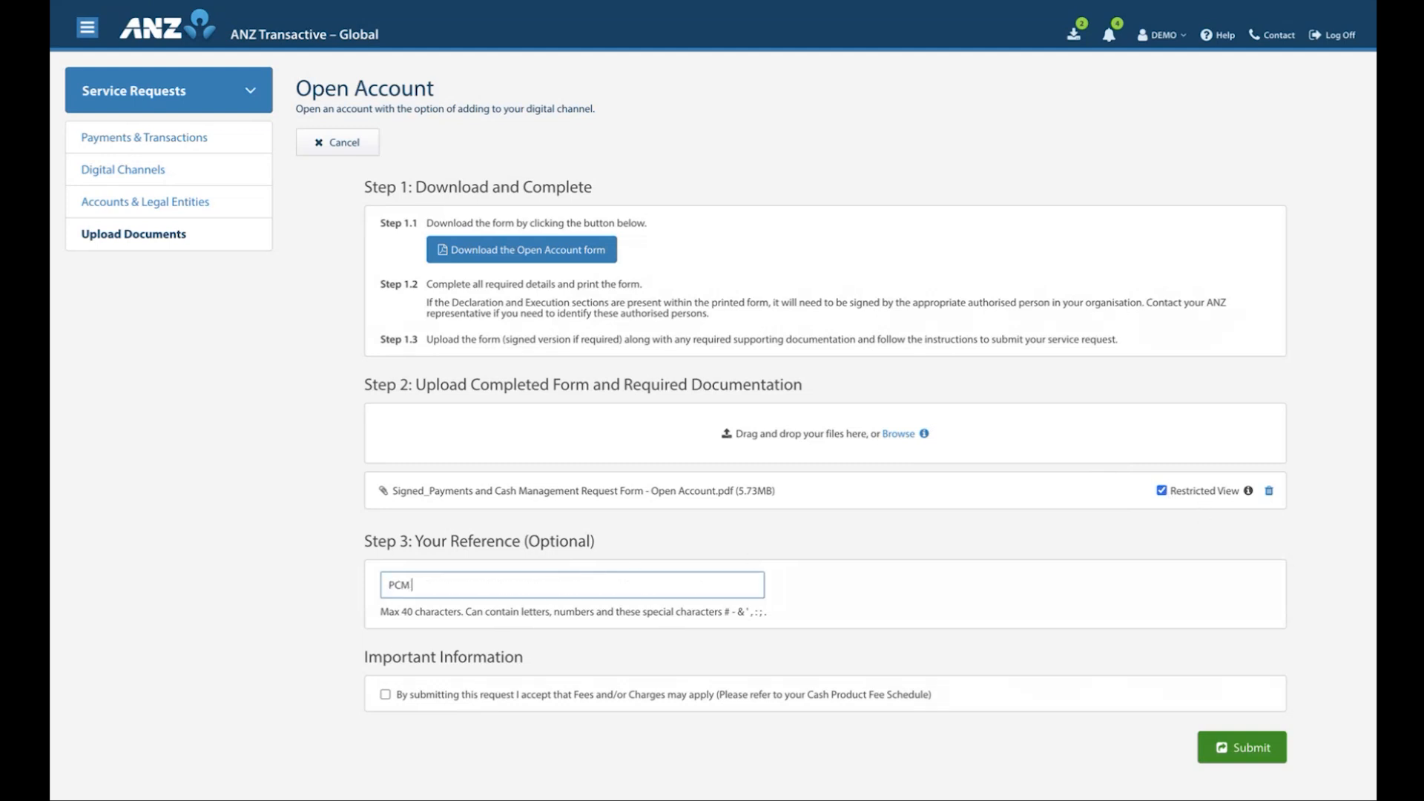
left_click(799, 580)
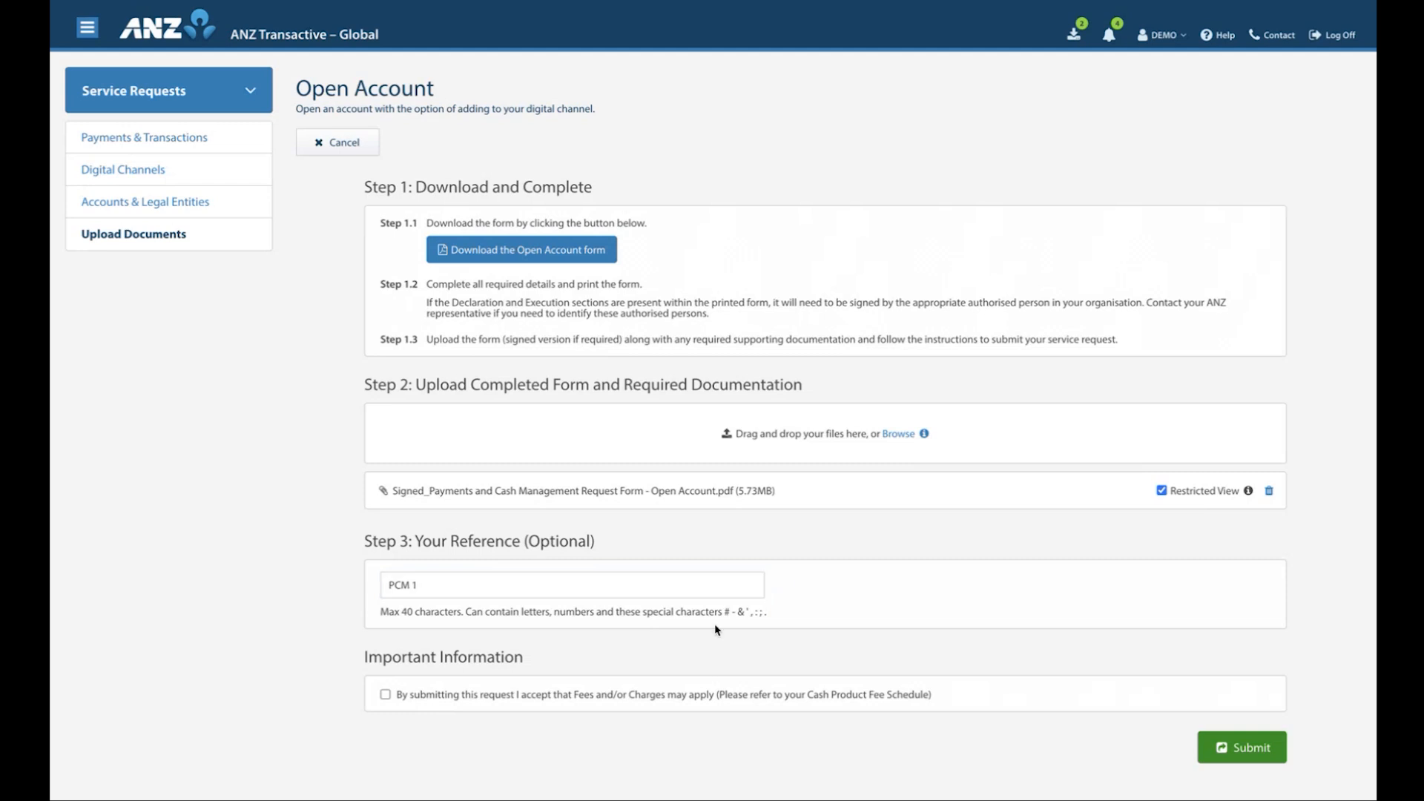
left_click(386, 695)
left_click(1226, 750)
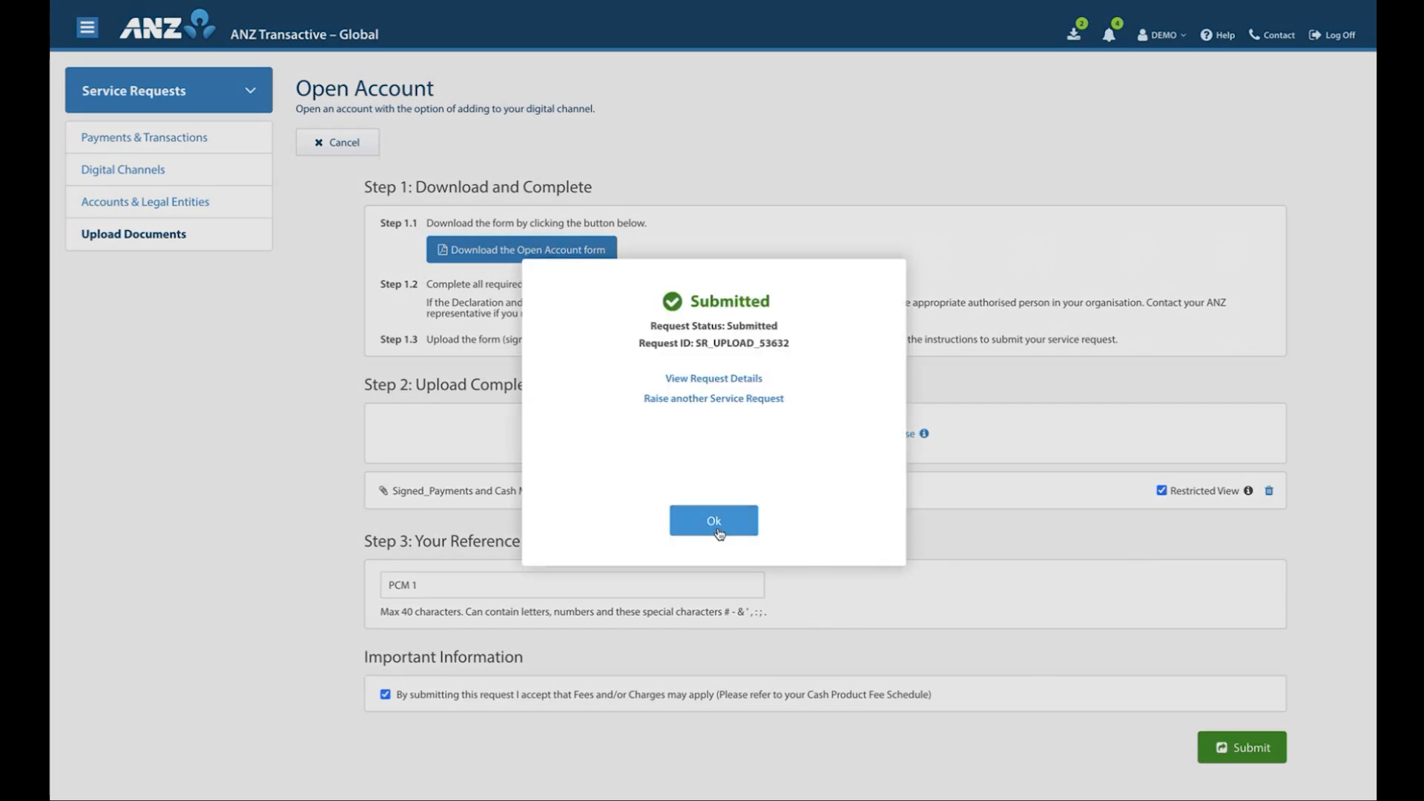
left_click(714, 523)
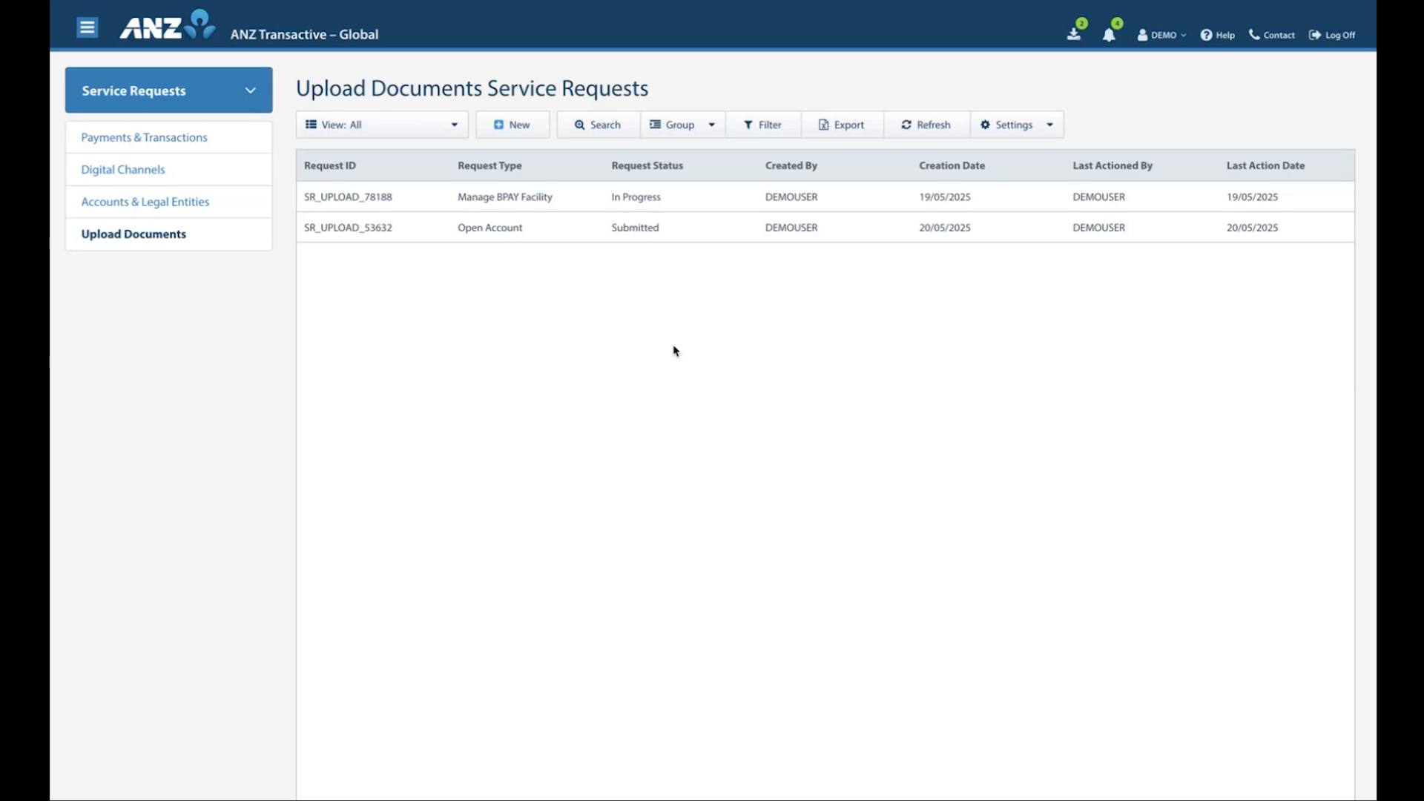
Open the ANZ Digital Services Help site and look through its Popular Topics and Support Categories
left_click(1206, 37)
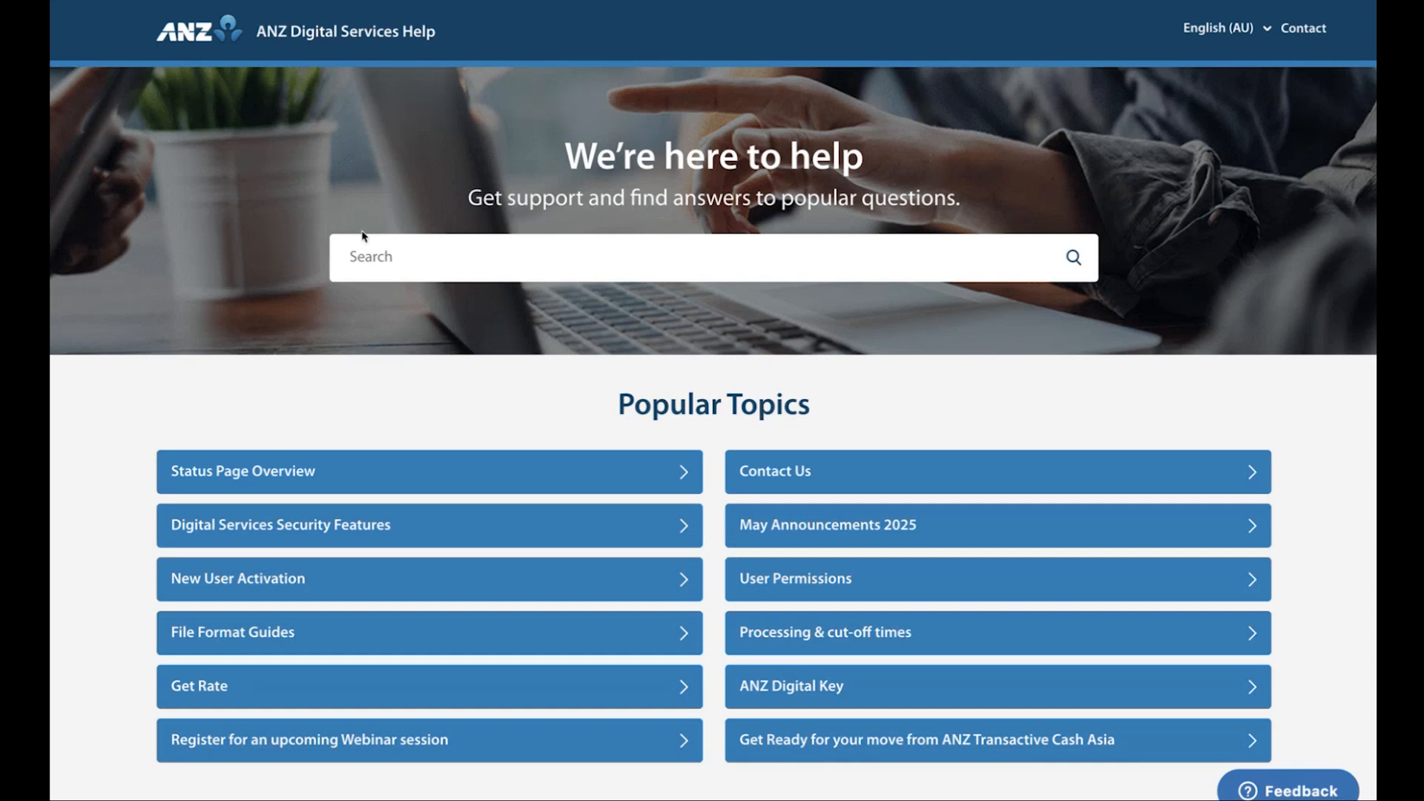
scroll(517, 346, "down", 1)
scroll(517, 346, "down", 2)
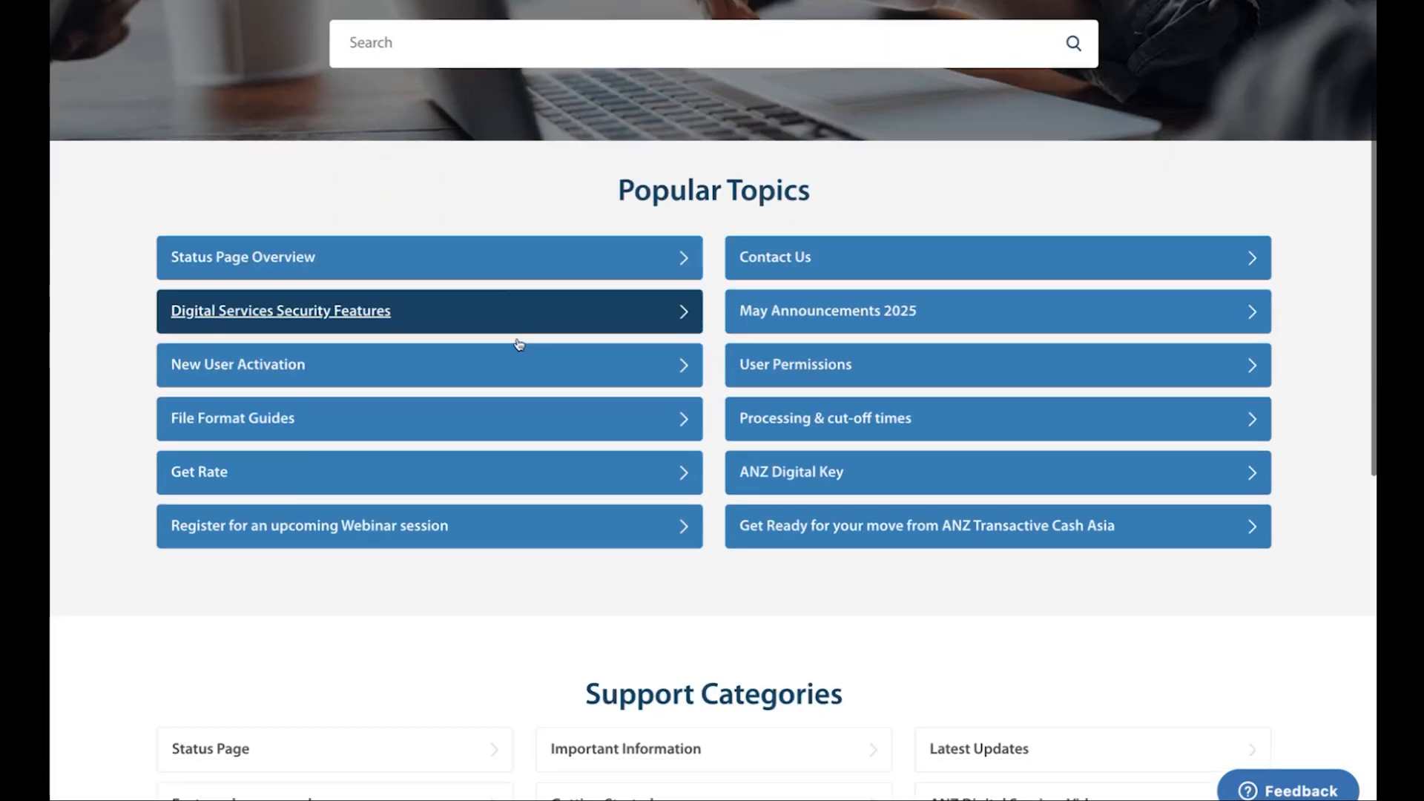
scroll(607, 436, "down", 4)
scroll(607, 436, "down", 3)
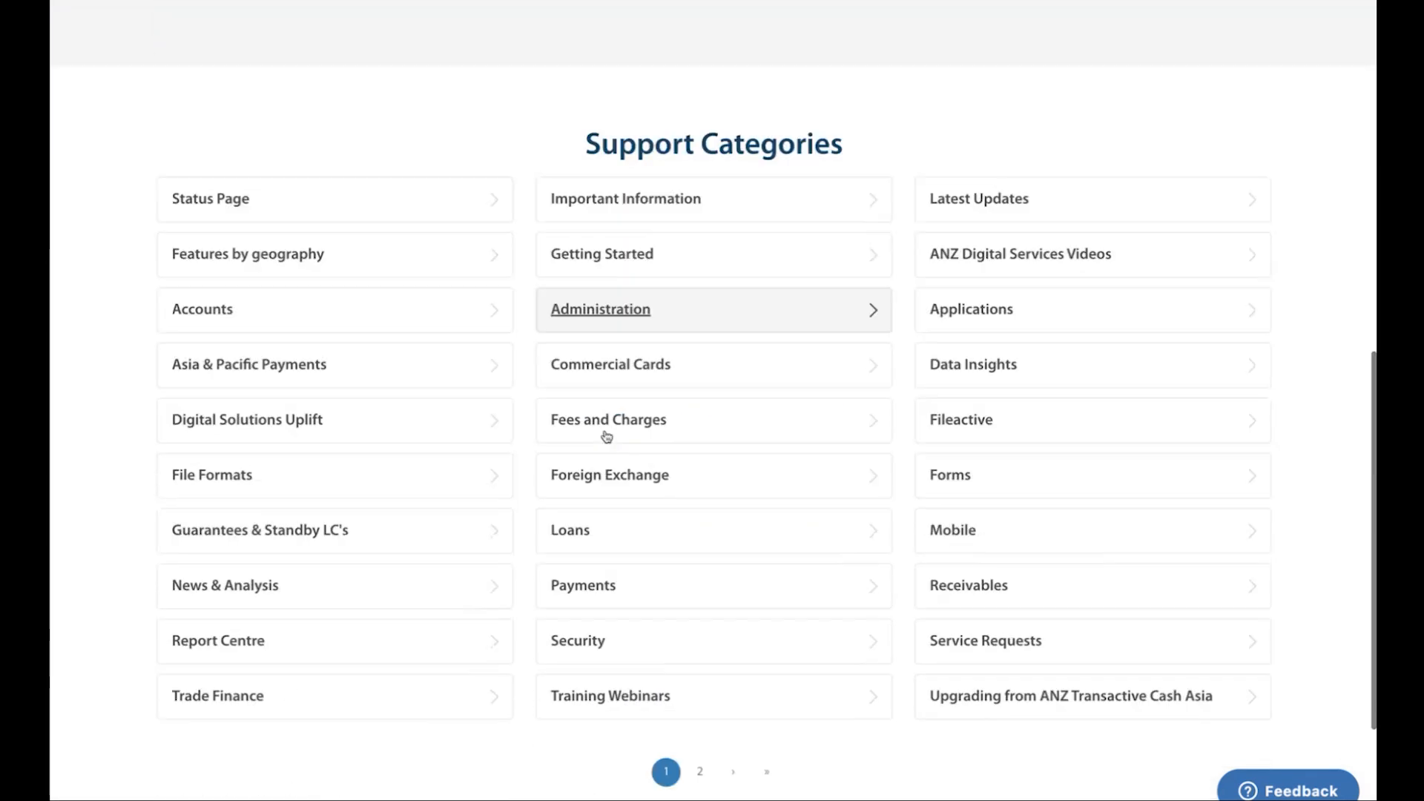
scroll(560, 109, "up", 10)
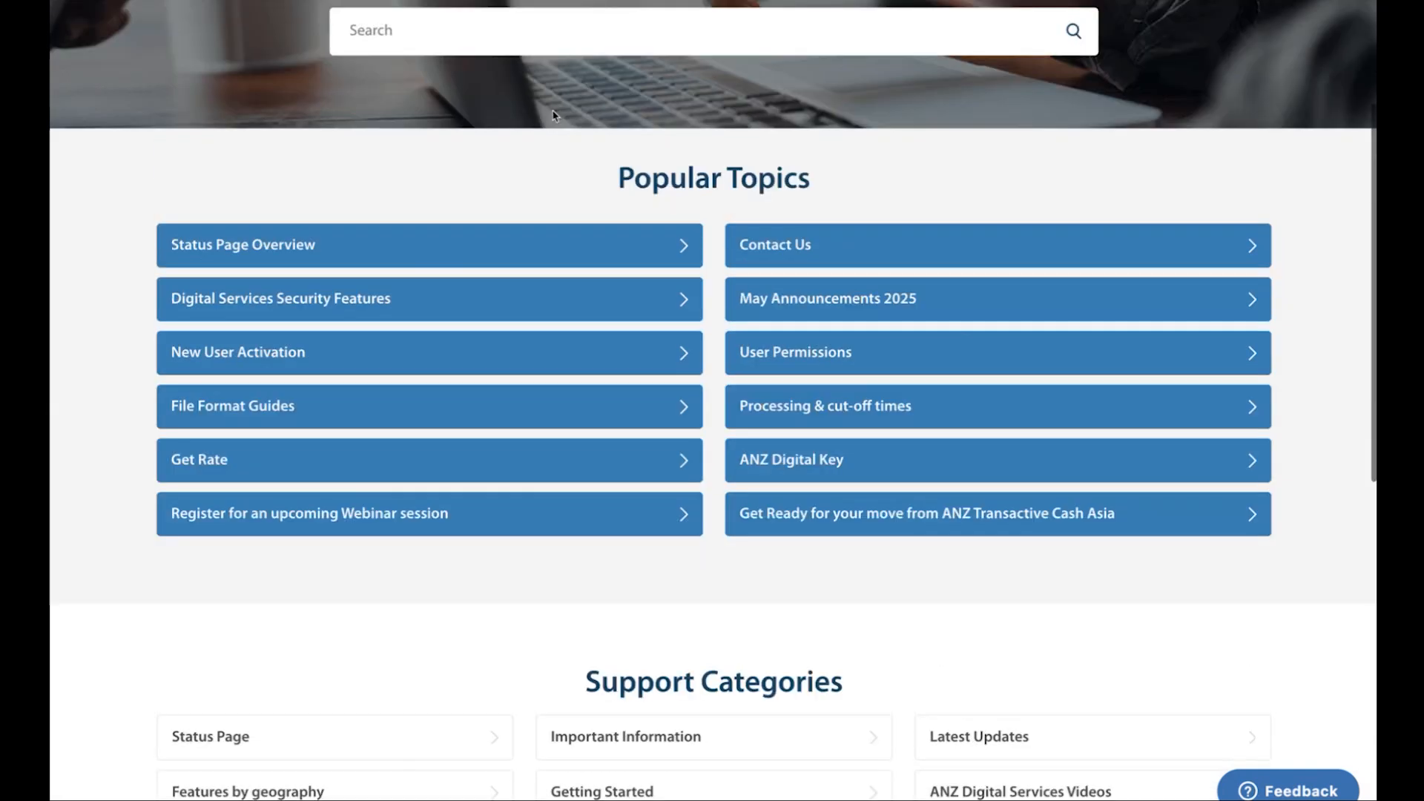
Search the help site for "service request status" and read the Service Request Statuses article
left_click(425, 254)
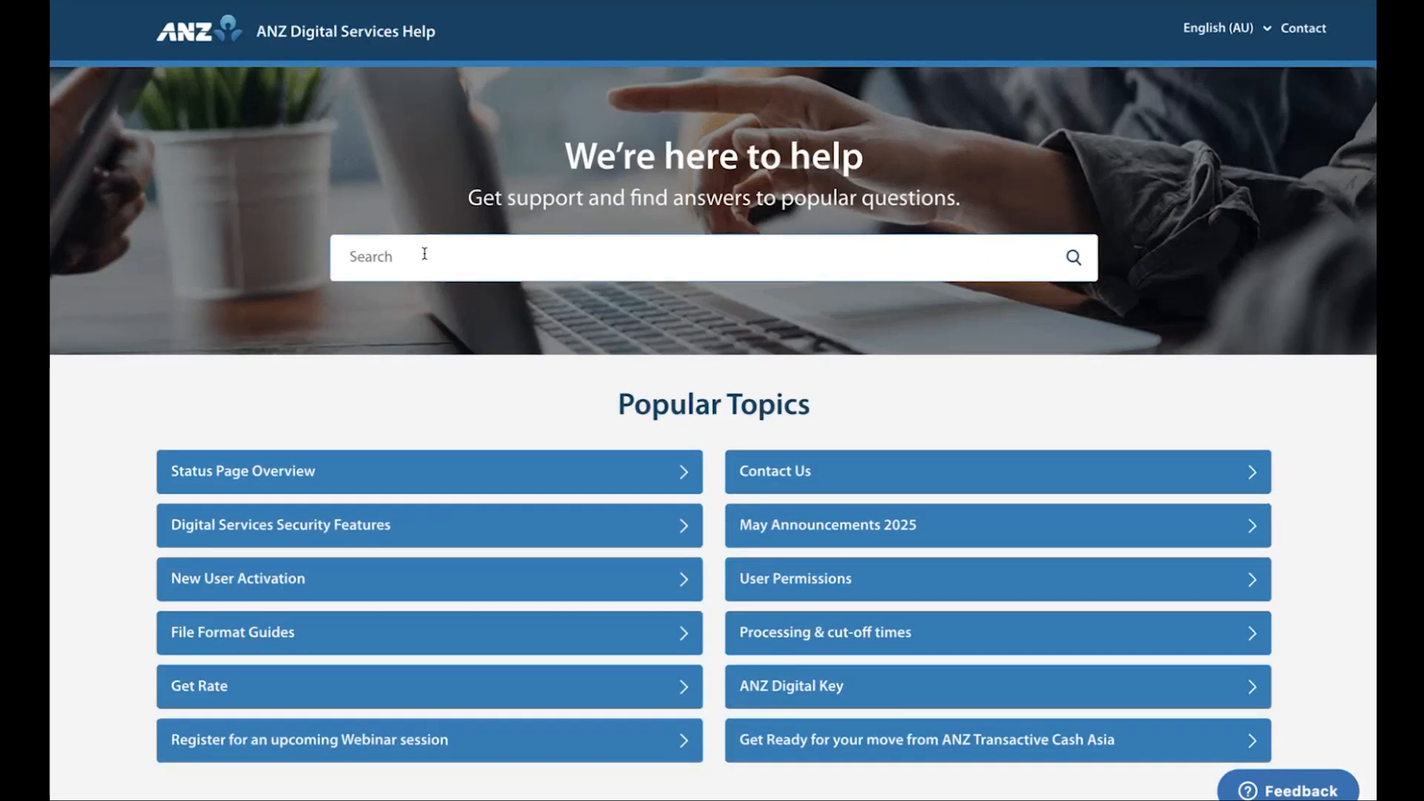
type("service request status")
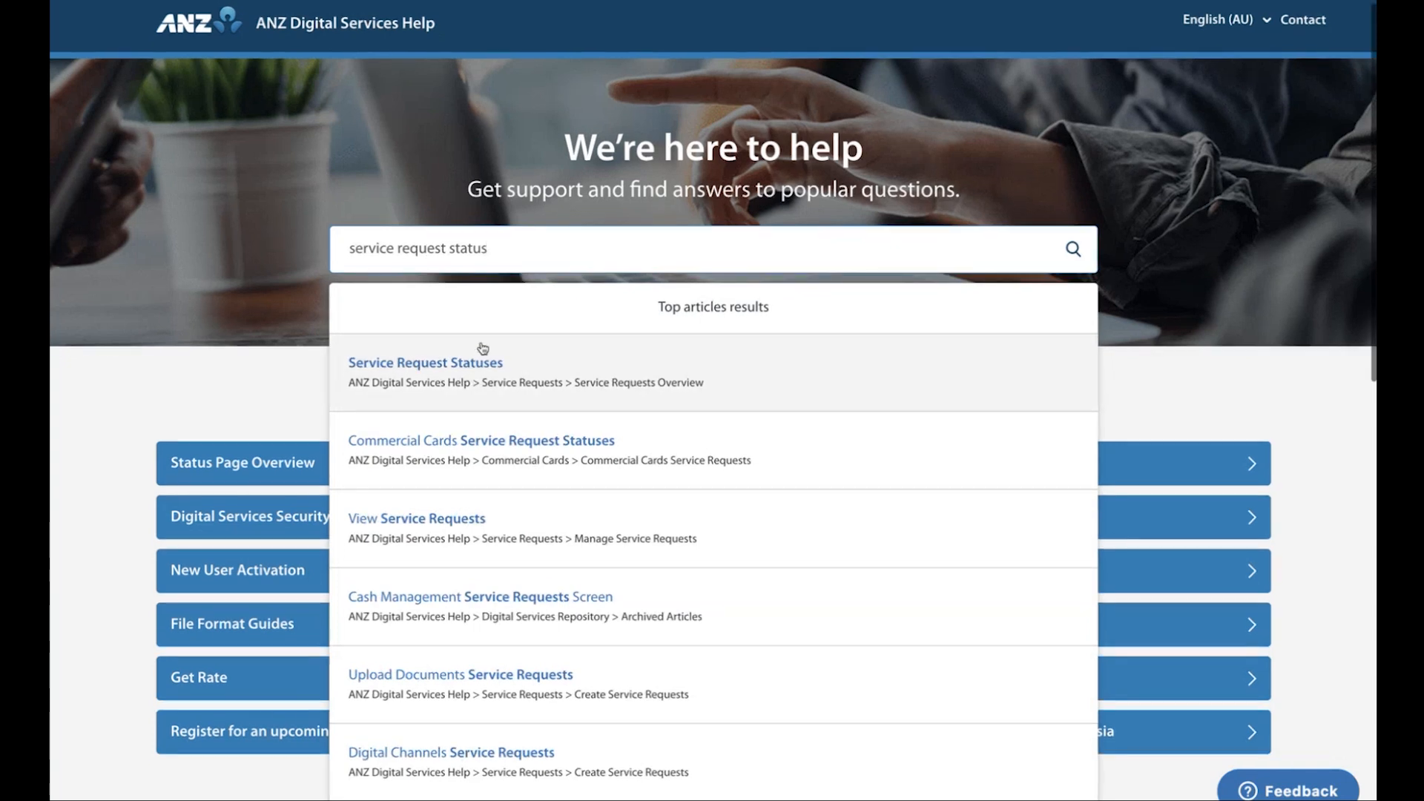
left_click(477, 356)
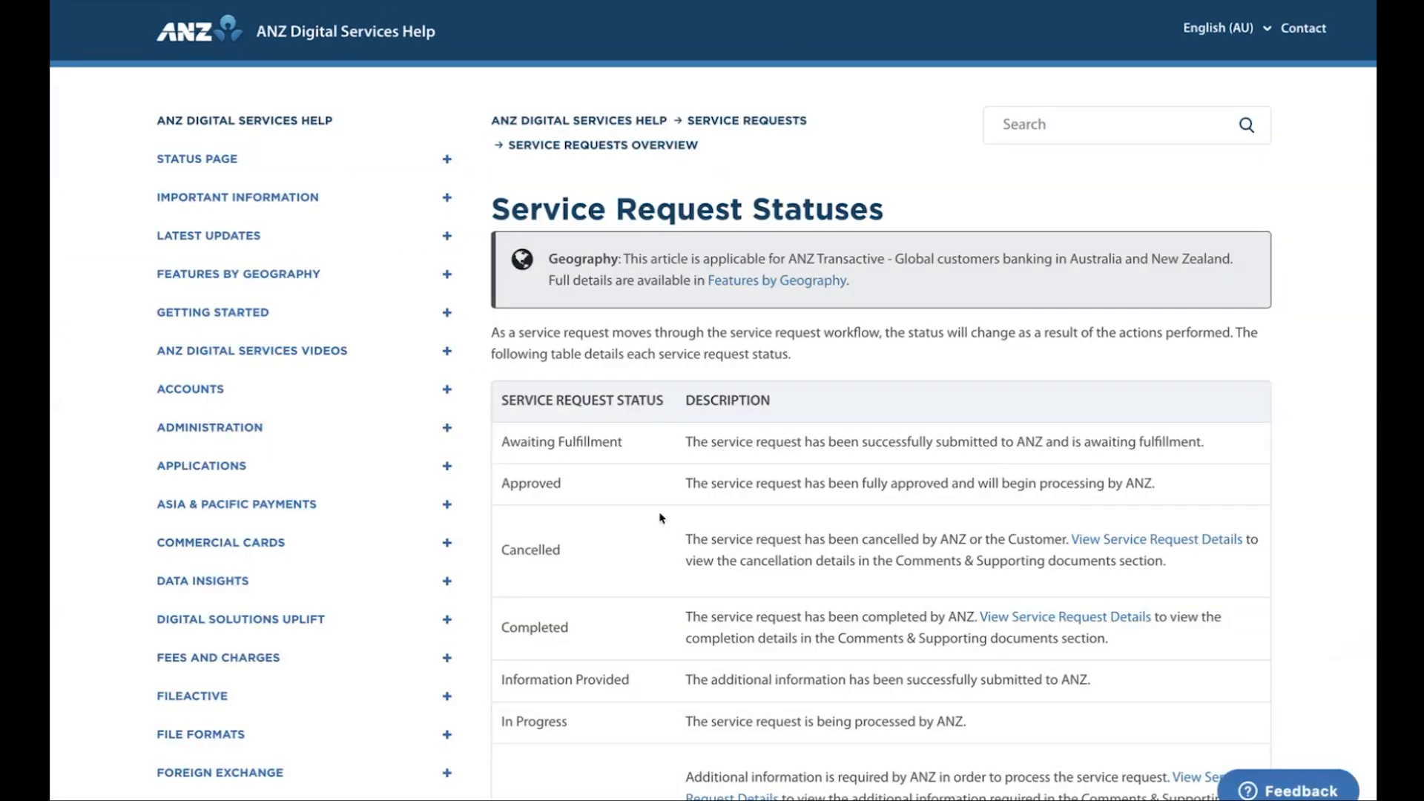
scroll(661, 509, "down", 10)
scroll(661, 518, "up", 10)
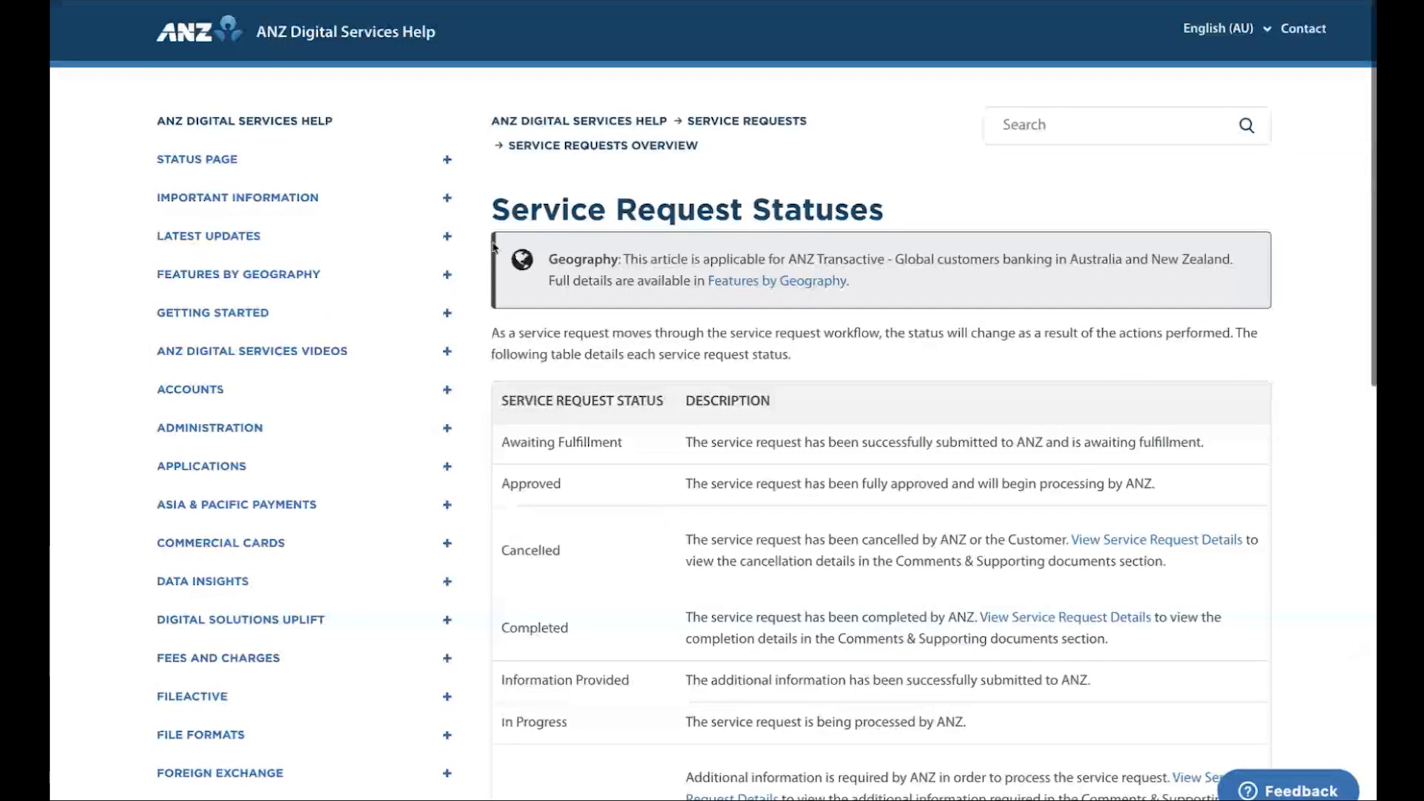
Return to the help home page, open the topic on registering for an upcoming webinar and review the current webinar sessions
left_click(295, 124)
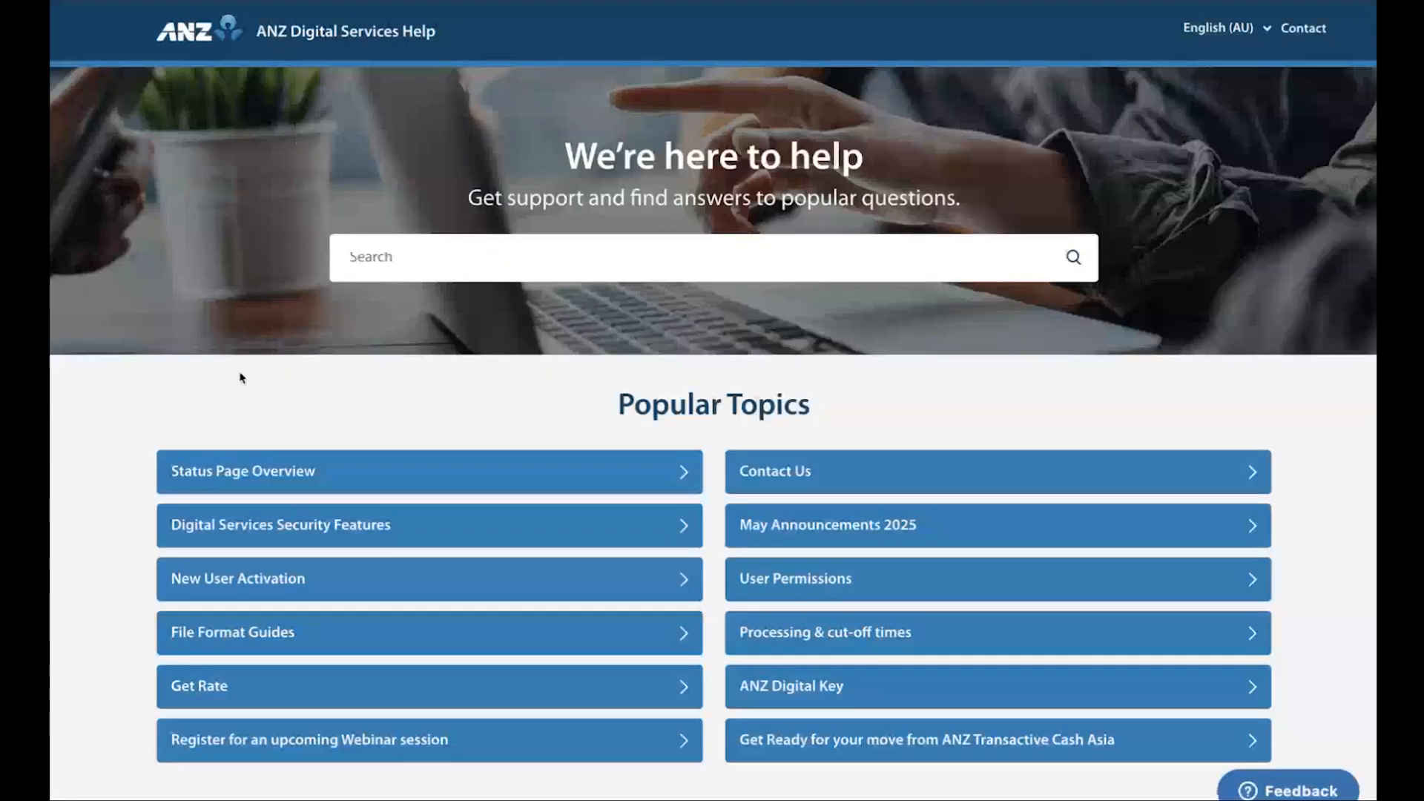
scroll(592, 442, "down", 3)
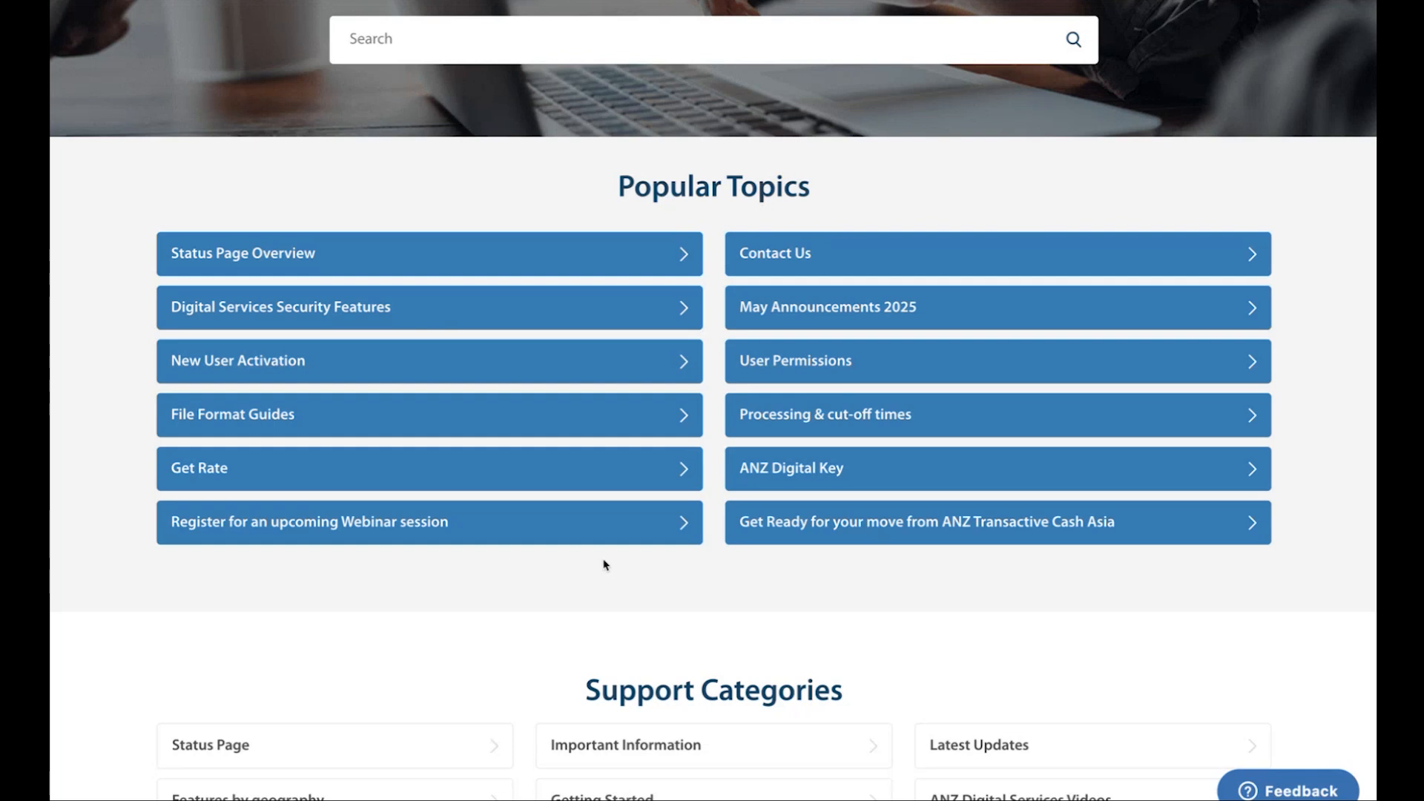
left_click(312, 524)
scroll(823, 503, "down", 5)
scroll(823, 503, "down", 2)
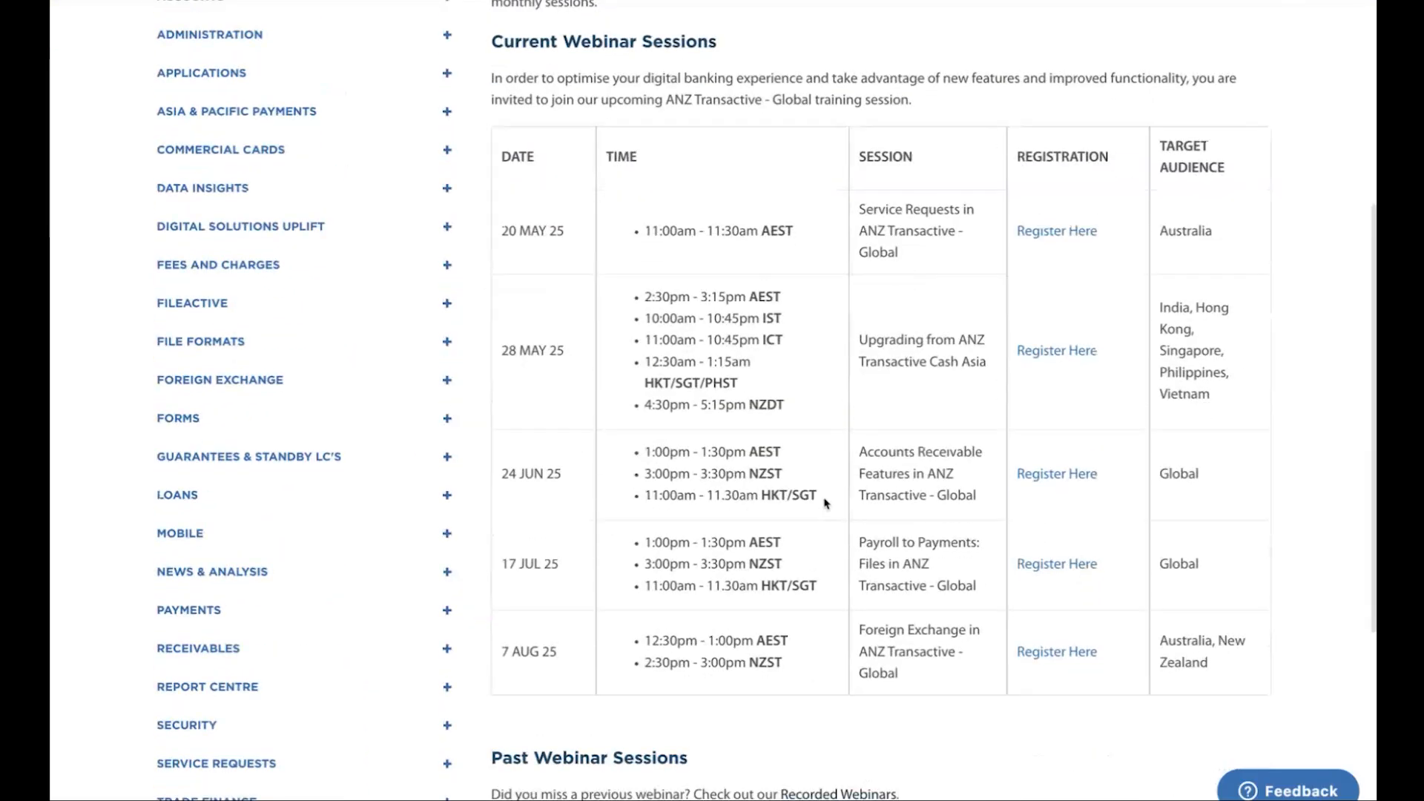
Open the Recorded Webinars article from the Past Webinar Sessions section and view the Accounts webinars
scroll(823, 497, "down", 4)
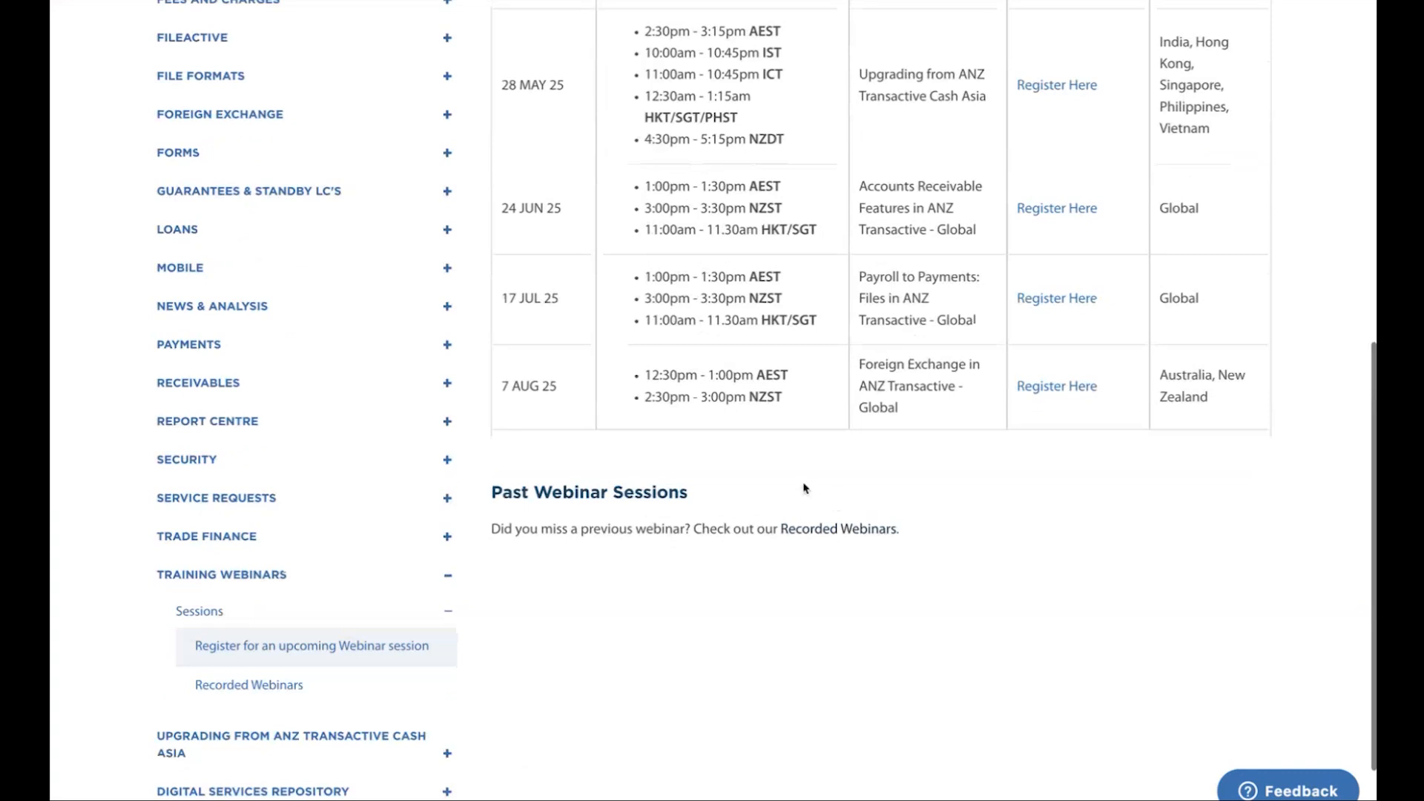
scroll(836, 523, "down", 1)
left_click(839, 511)
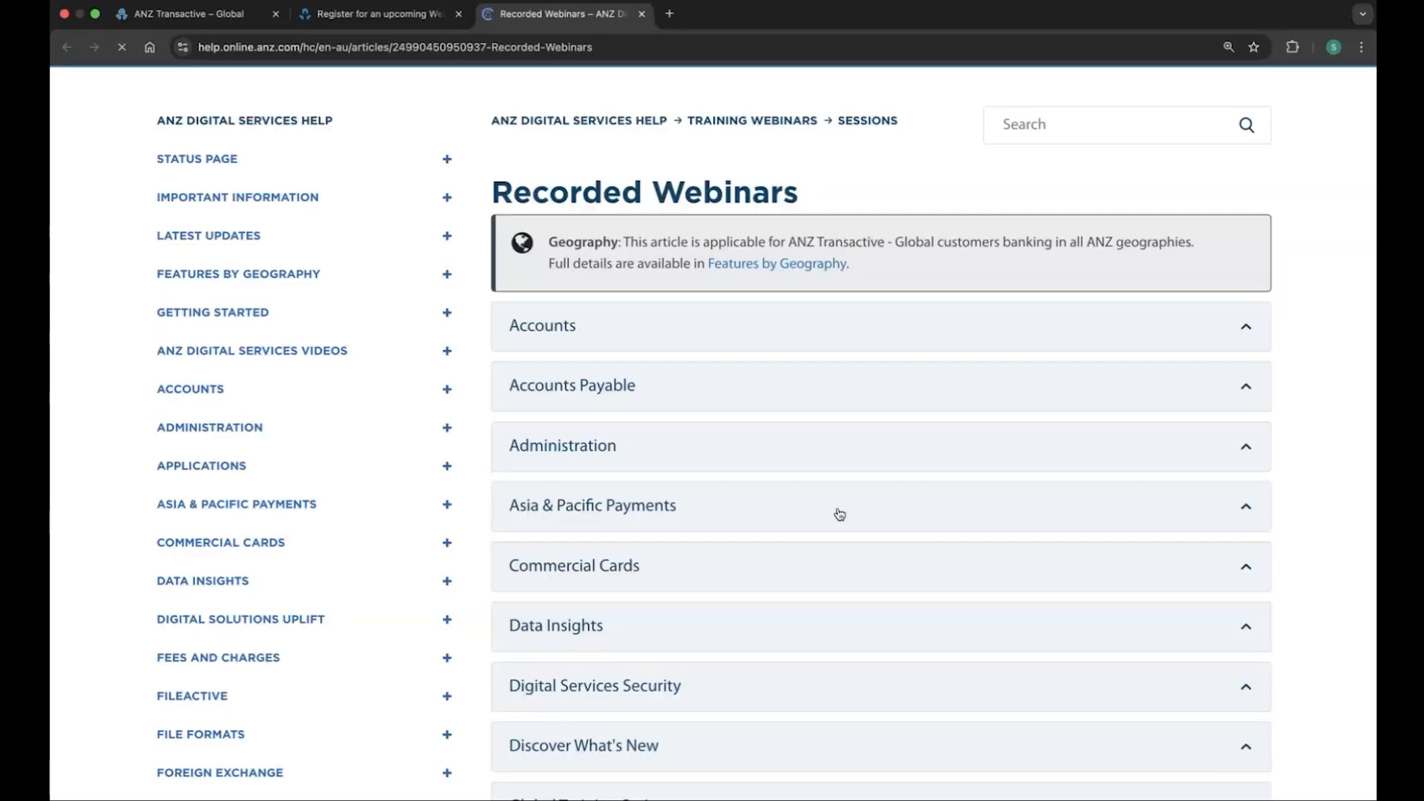
scroll(564, 334, "down", 1)
left_click(563, 334)
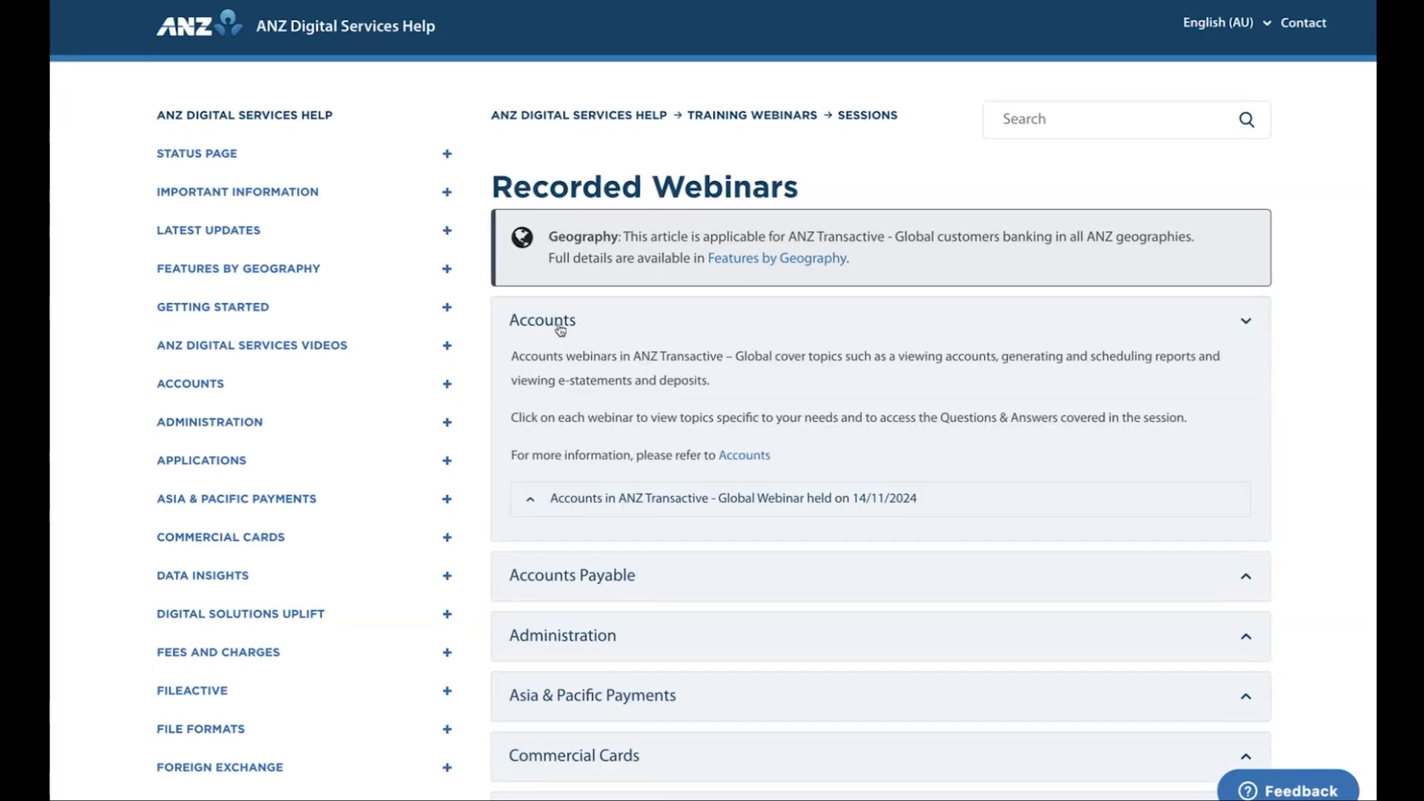
left_click(564, 334)
Look through the remaining recorded webinar topics and check the Service Requests section
scroll(549, 445, "down", 5)
scroll(545, 459, "down", 3)
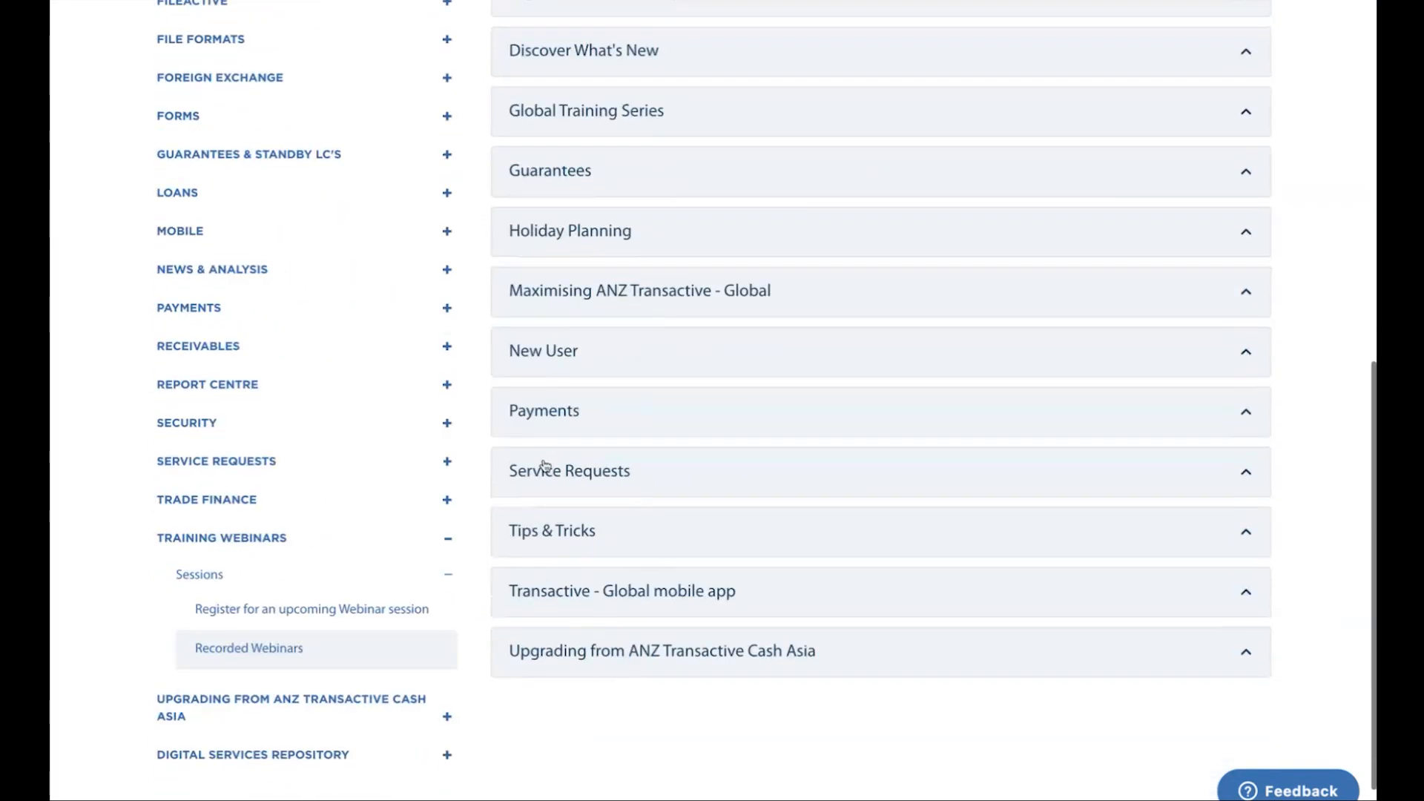
left_click(545, 466)
left_click(545, 466)
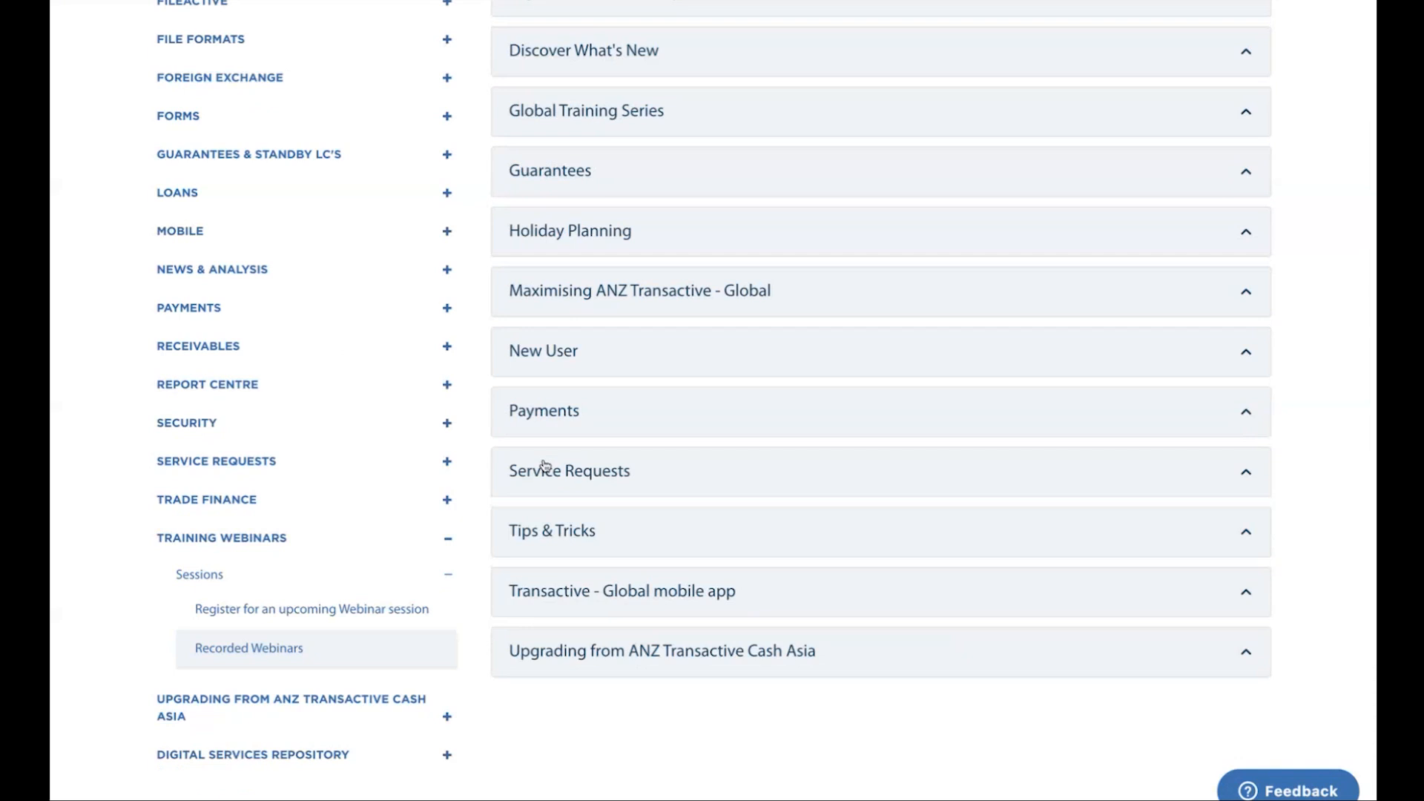
scroll(545, 463, "up", 8)
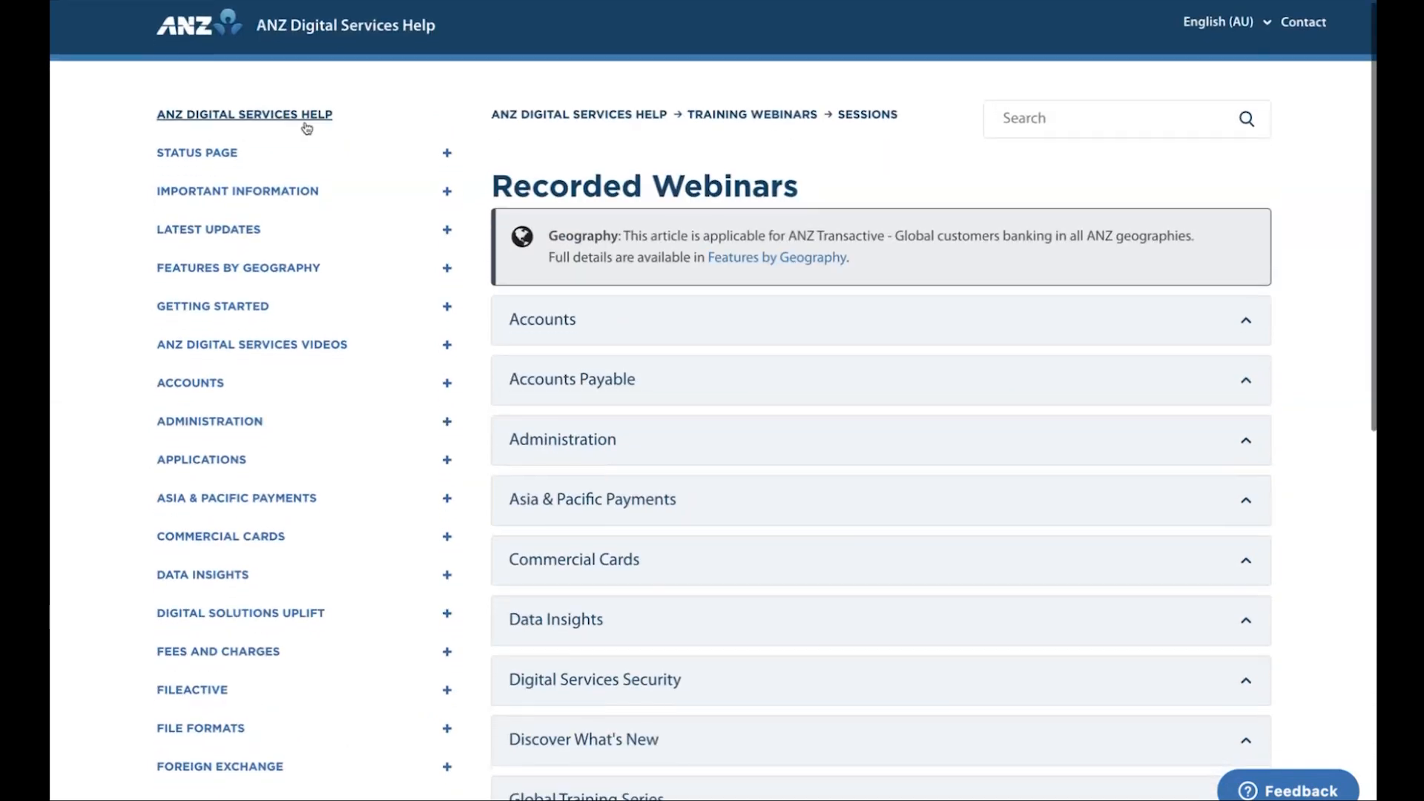
Return to the help home page, open the Service Requests support category and view its Service Requests Video article
left_click(310, 120)
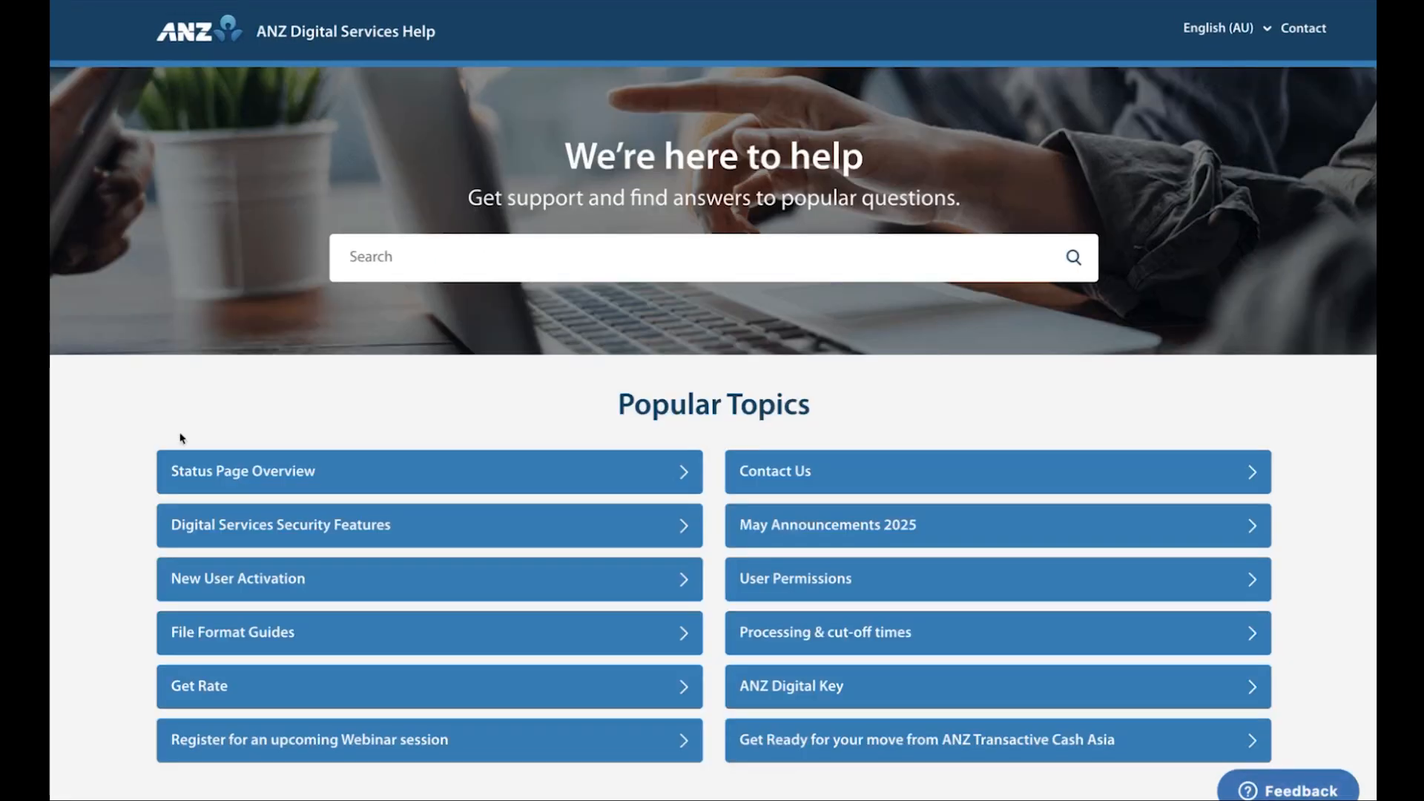
scroll(115, 438, "down", 10)
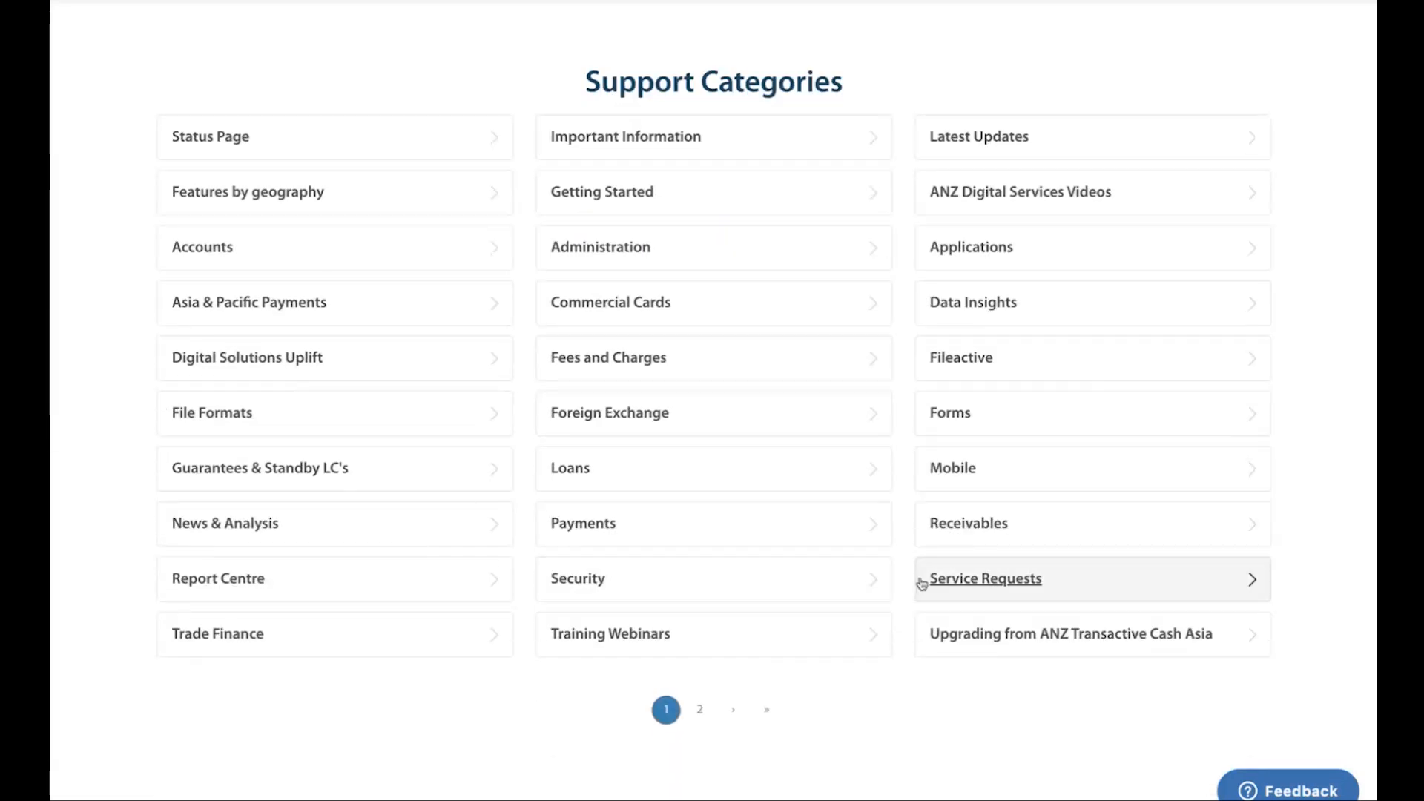
scroll(942, 580, "down", 1)
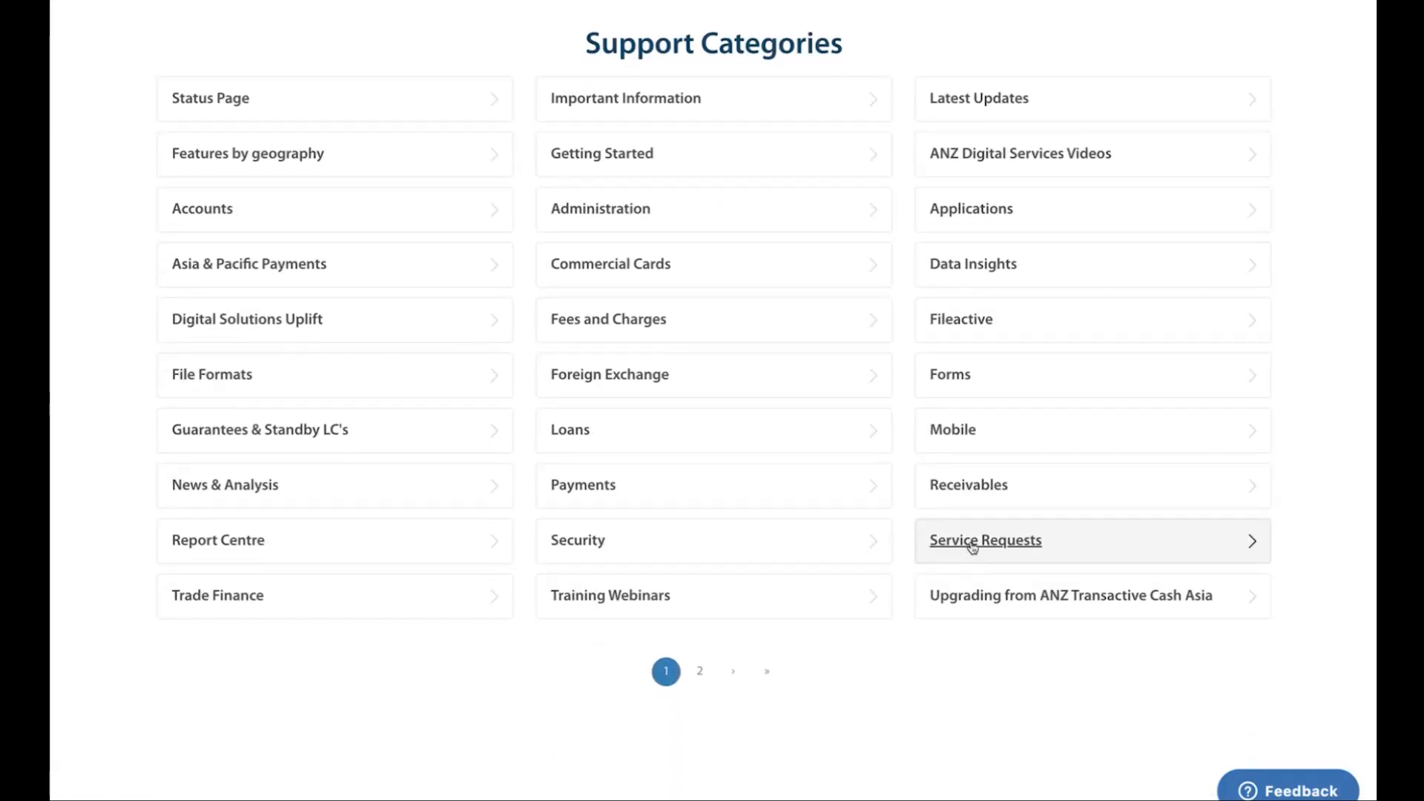
left_click(972, 546)
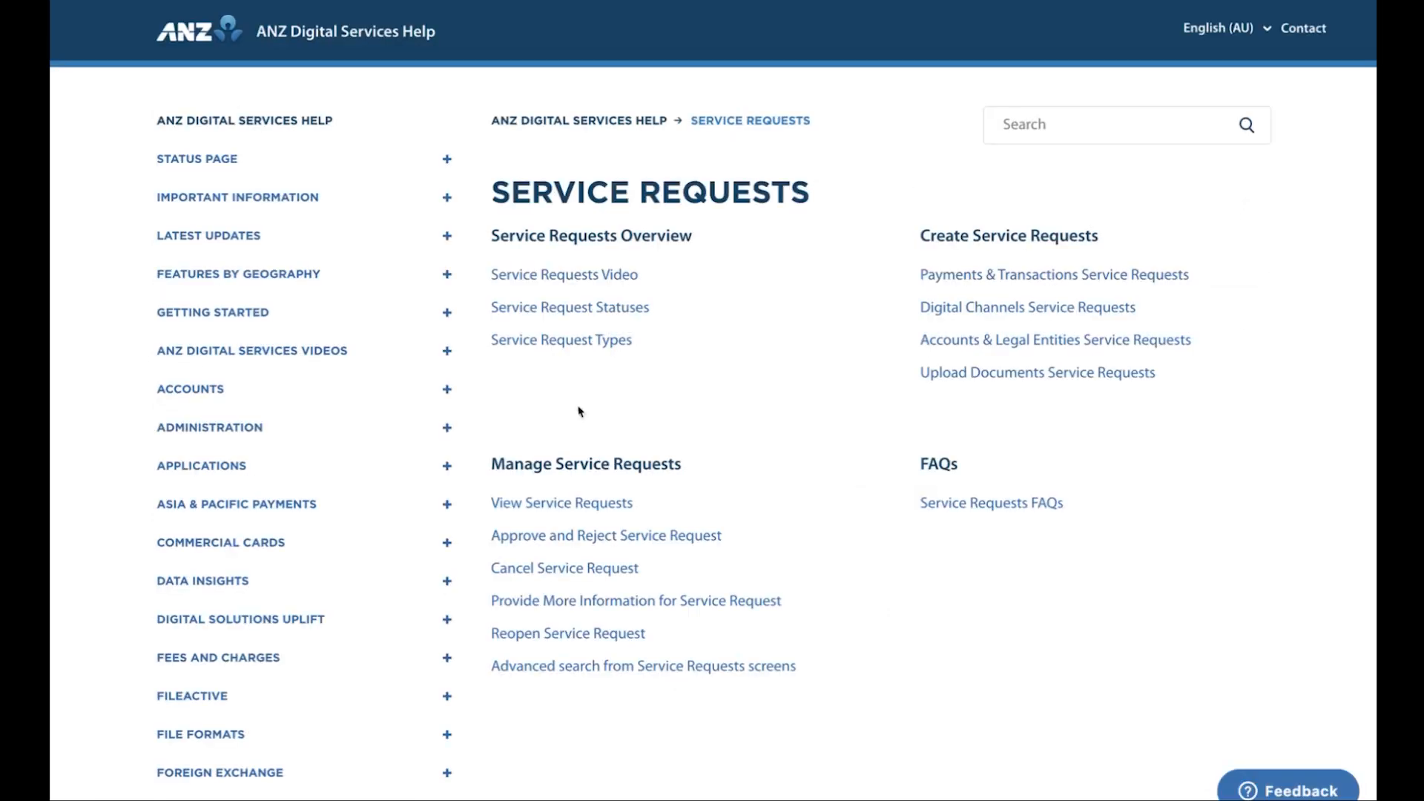
left_click(542, 280)
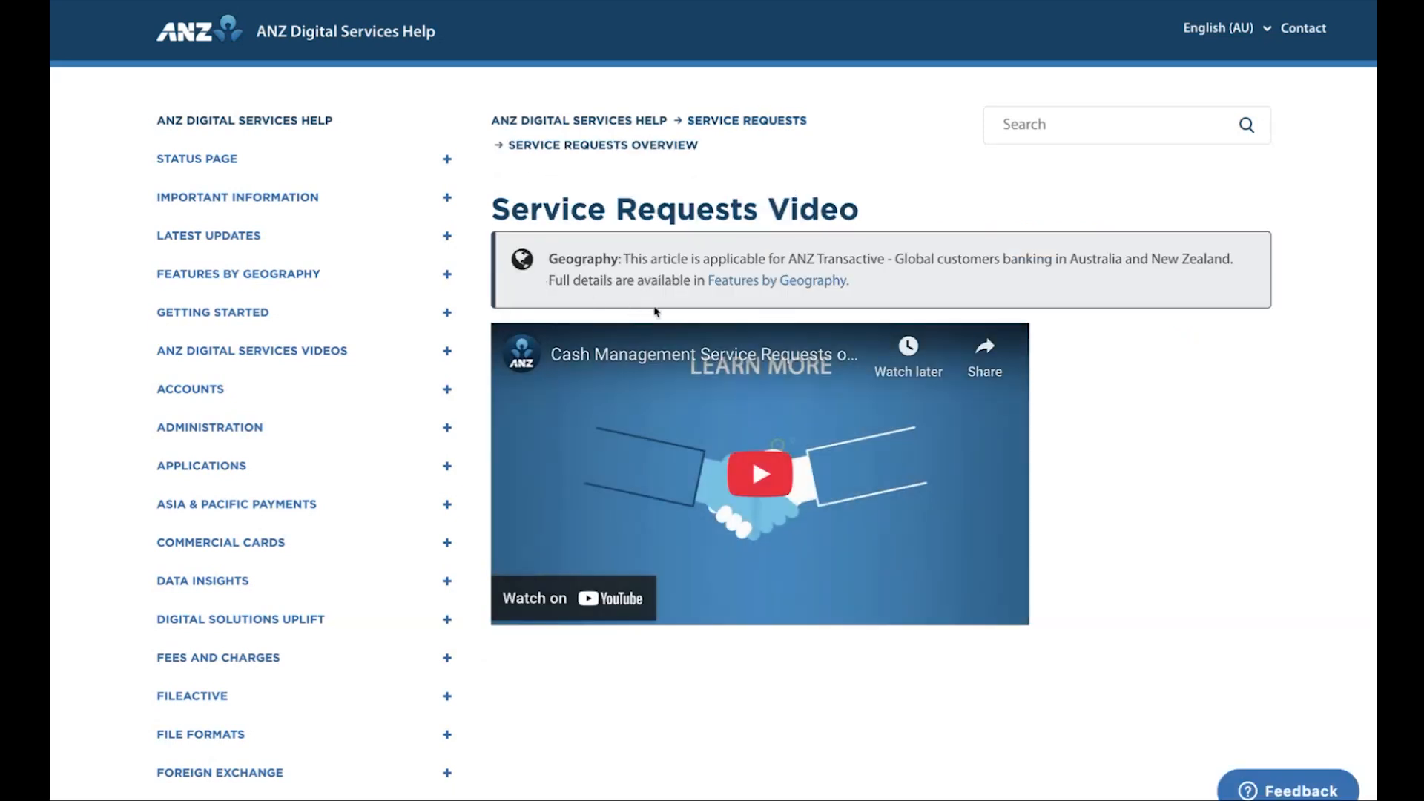
Open the Service Request Types article and review the Payments & Transactions table, including the jurisdiction and approval required columns
scroll(569, 667, "down", 10)
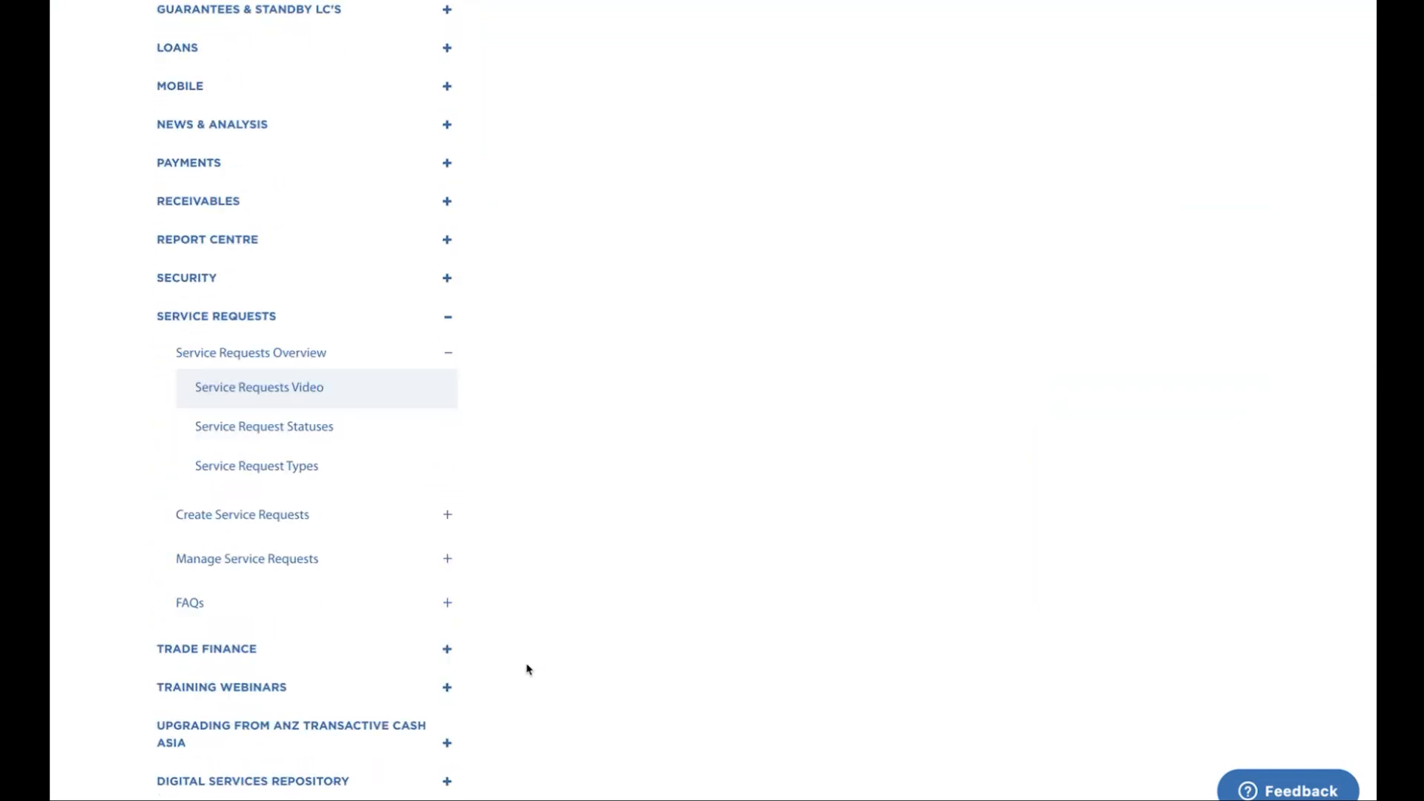
left_click(259, 467)
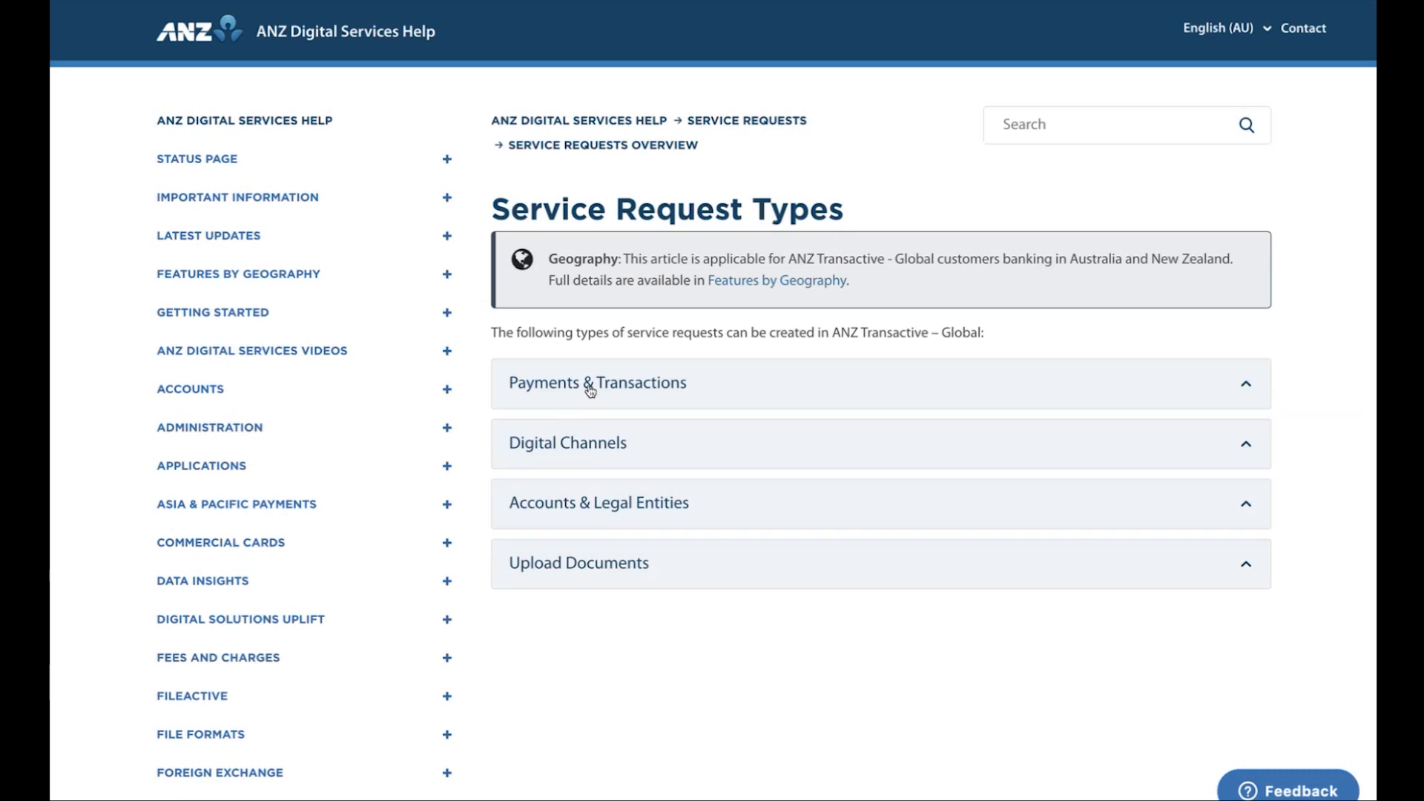
left_click(591, 391)
scroll(584, 445, "down", 5)
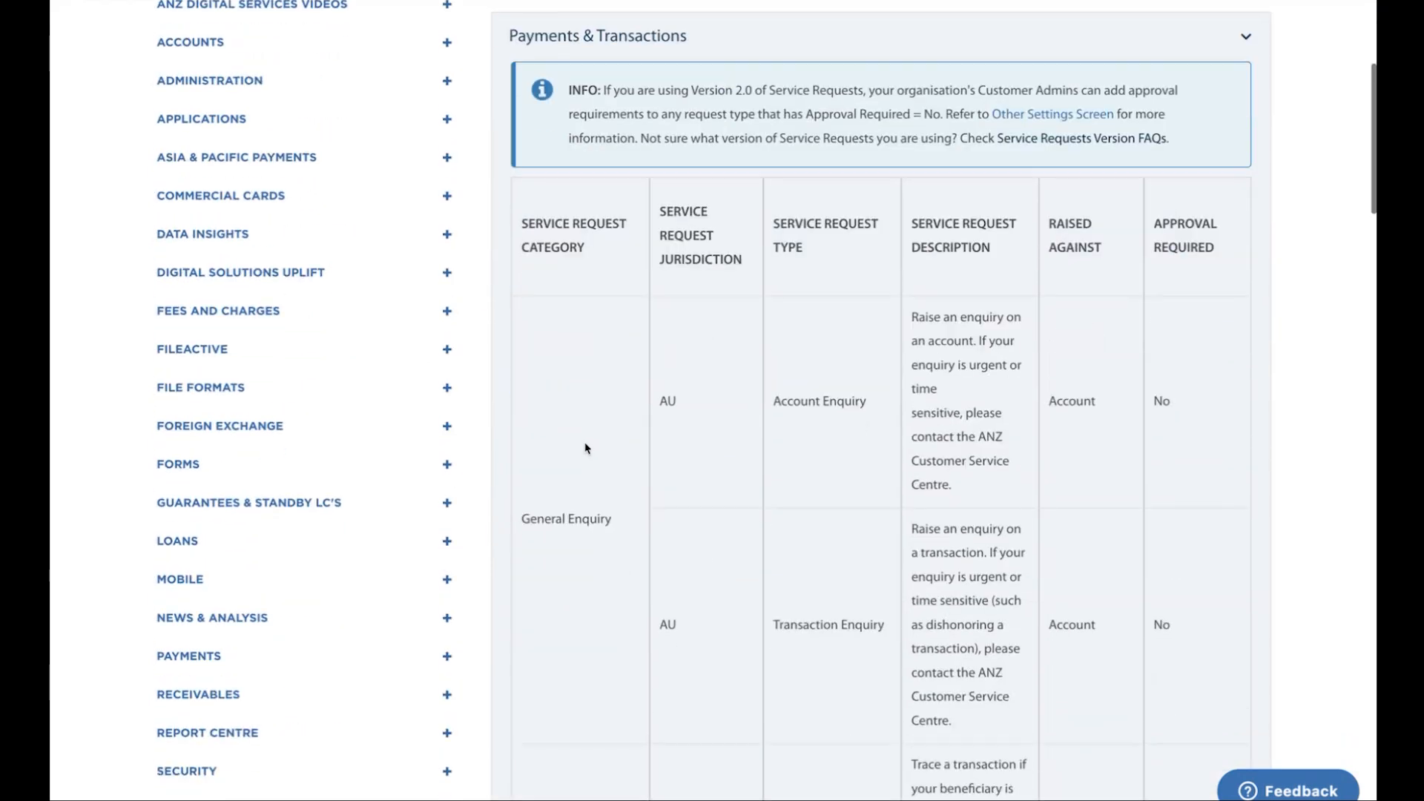
left_click_drag(674, 185, 714, 229)
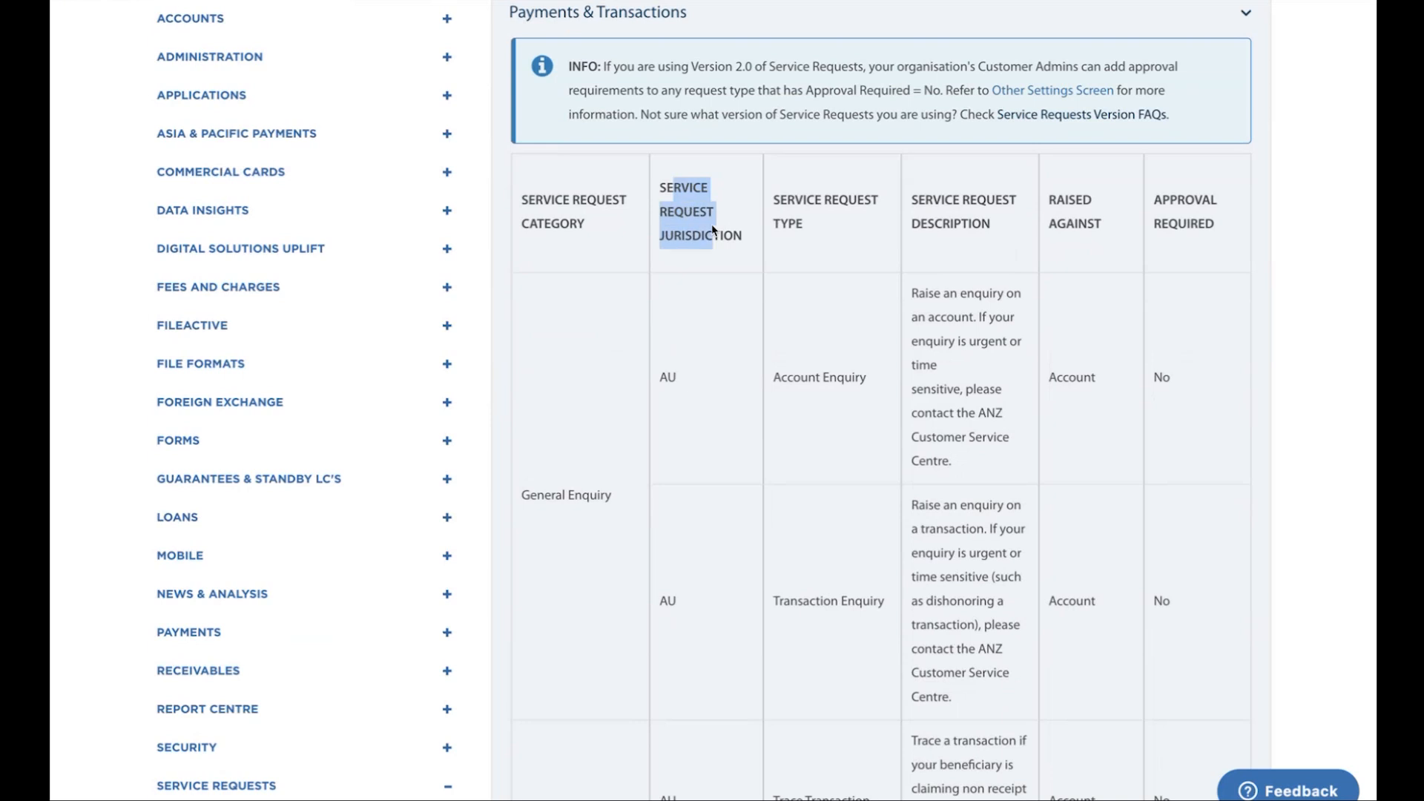
scroll(807, 215, "down", 1)
mouse_move(1161, 193)
left_mouse_down()
mouse_move(1196, 210)
mouse_move(1218, 273)
left_mouse_up()
scroll(1201, 375, "down", 8)
scroll(1195, 377, "down", 10)
scroll(1196, 378, "up", 8)
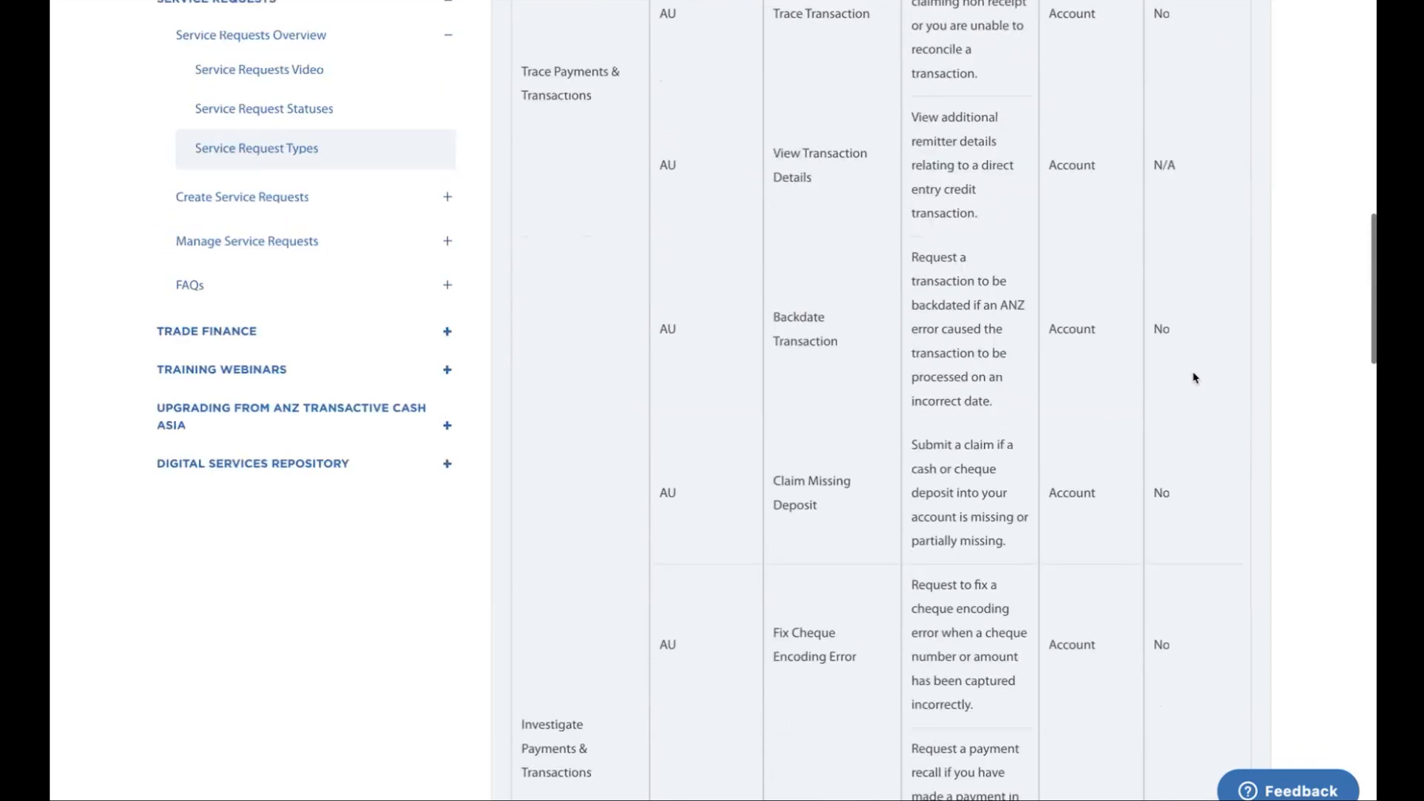
scroll(1195, 376, "up", 5)
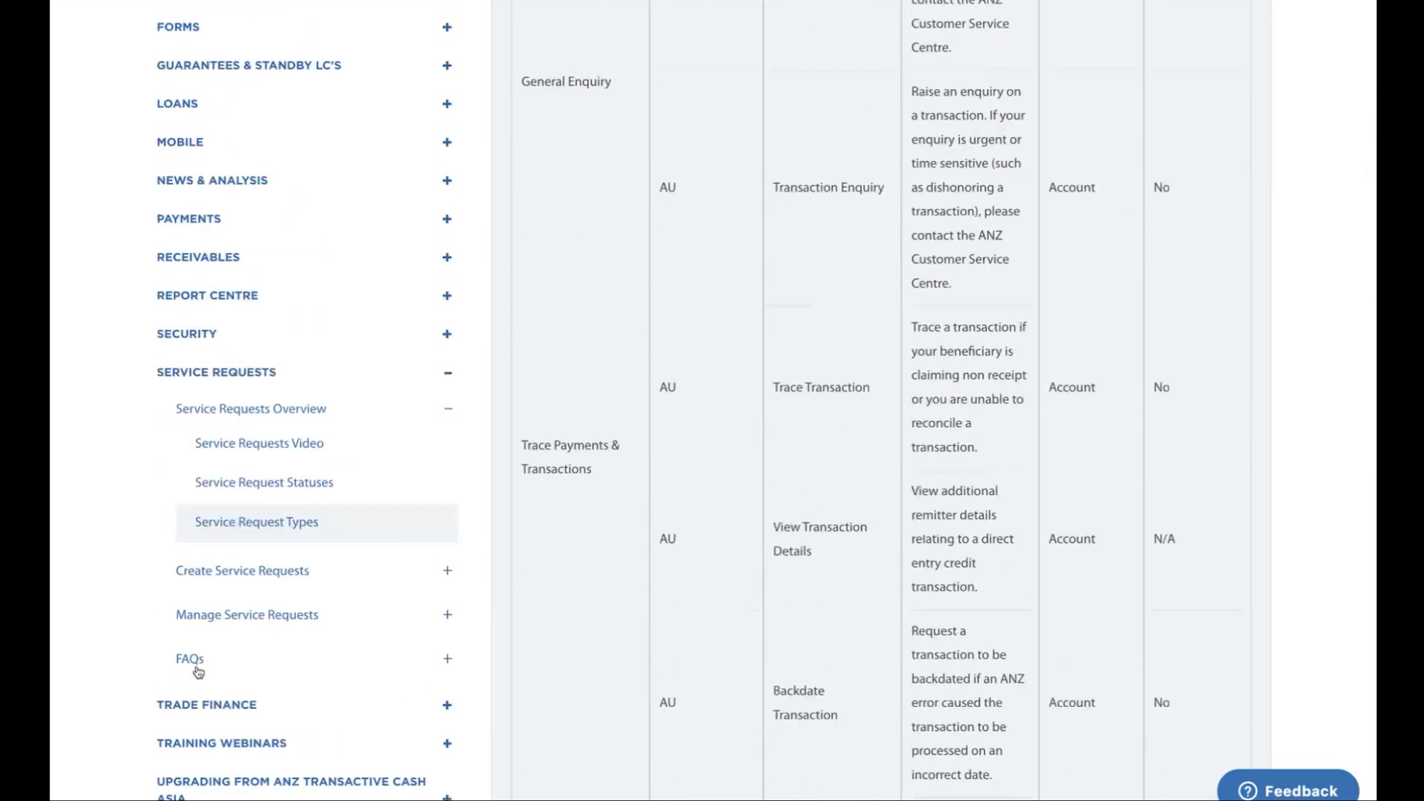
Open the Service Requests FAQs article and expand the Eligible Account FAQs
left_click(191, 660)
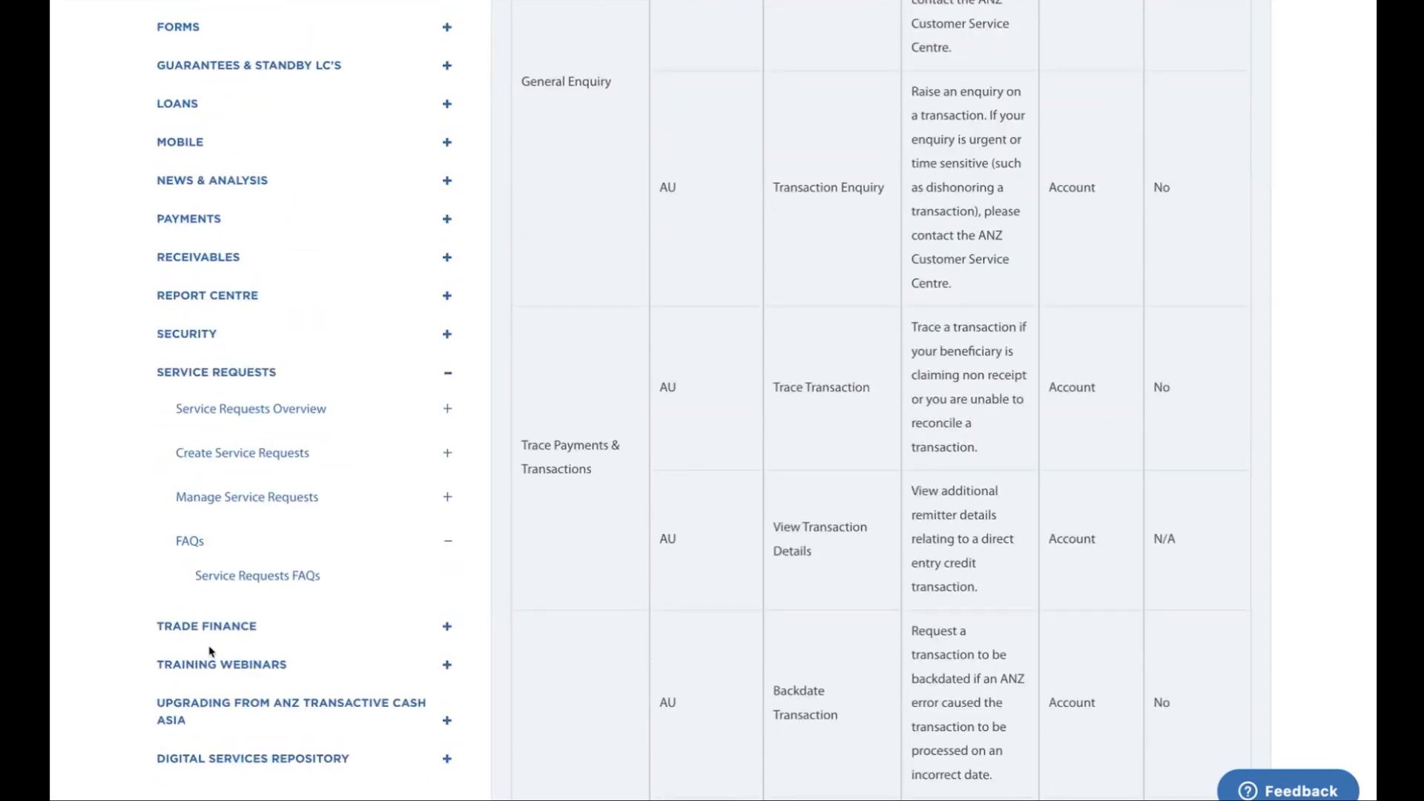
left_click(251, 577)
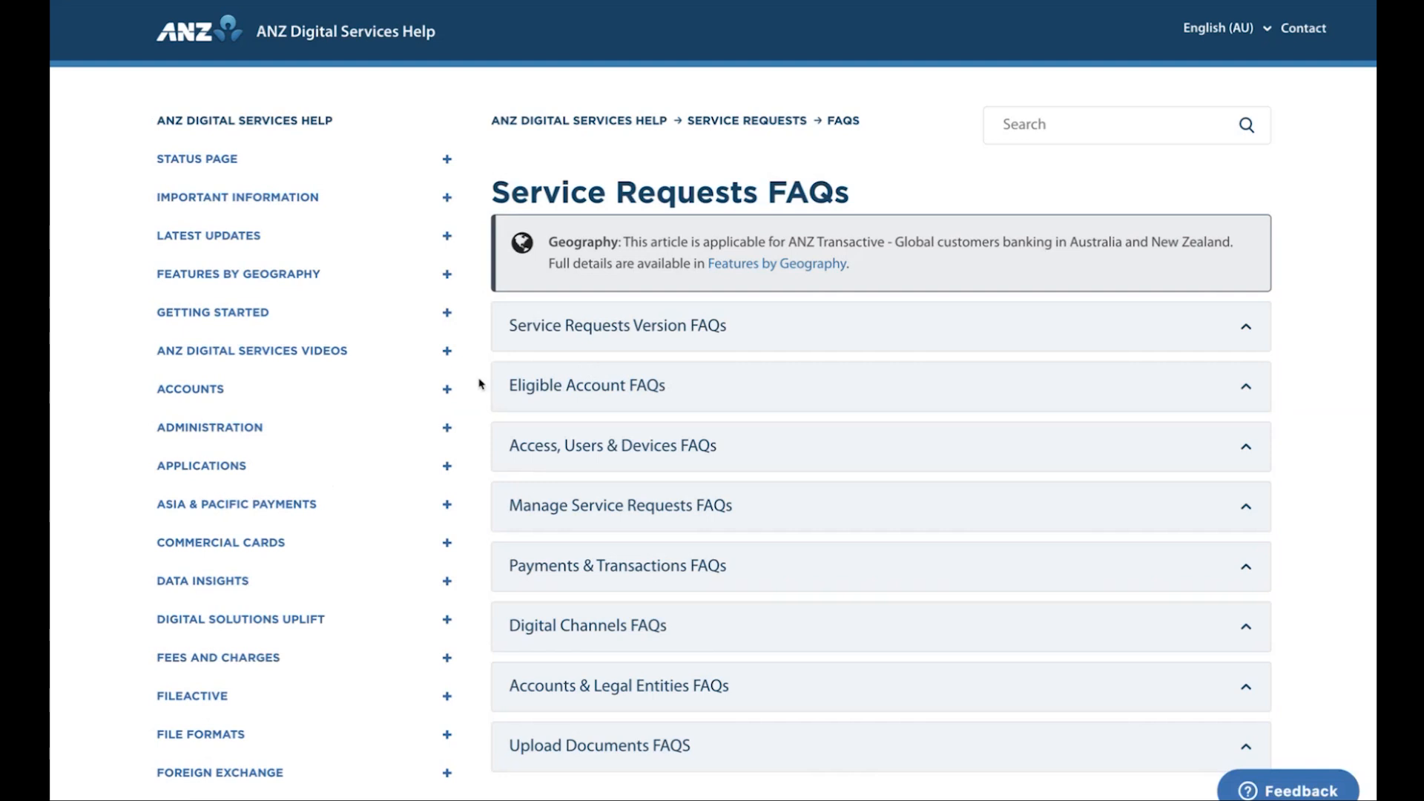
left_click(556, 386)
scroll(558, 388, "down", 1)
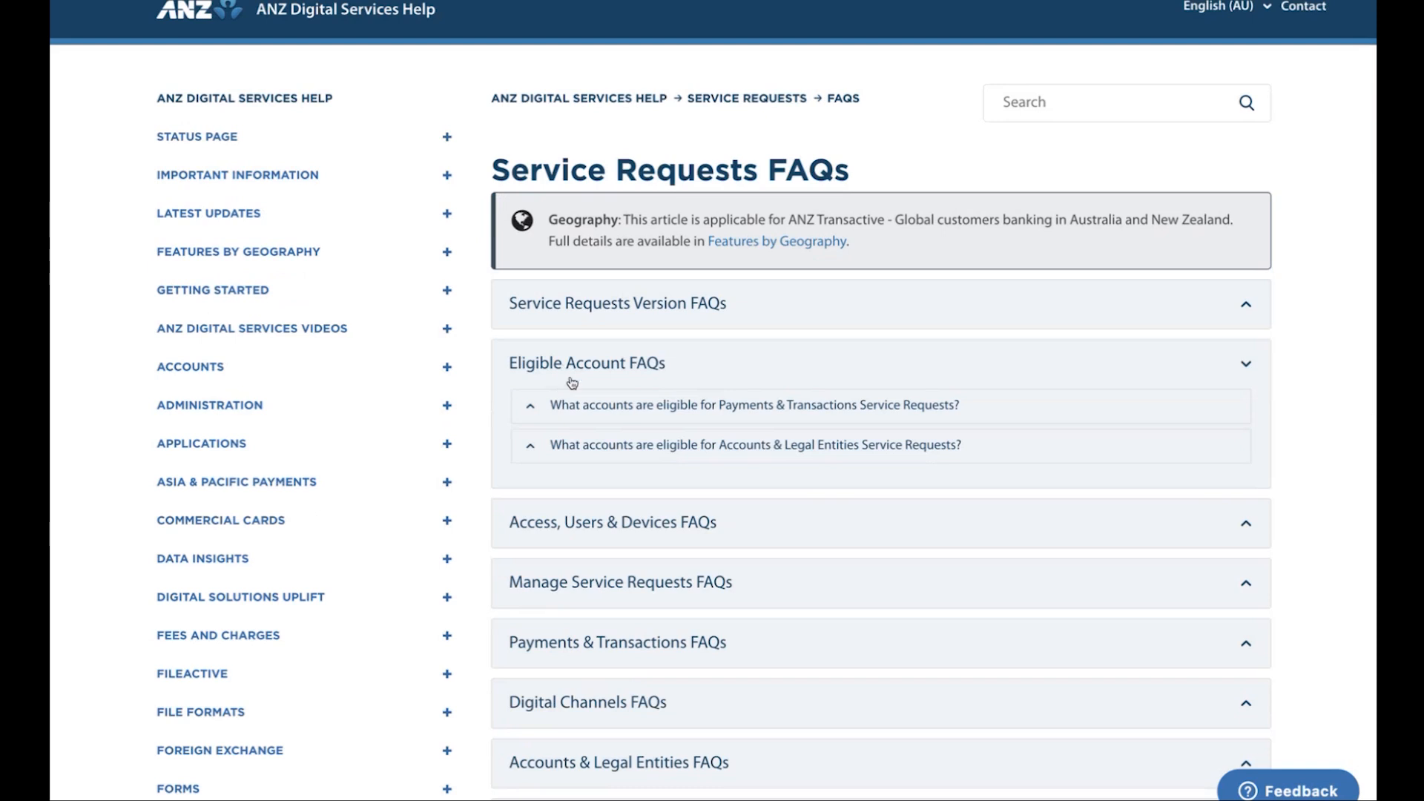
Examine the eligible account types table for Payments & Transactions Service Requests and collapse that question
left_click(532, 411)
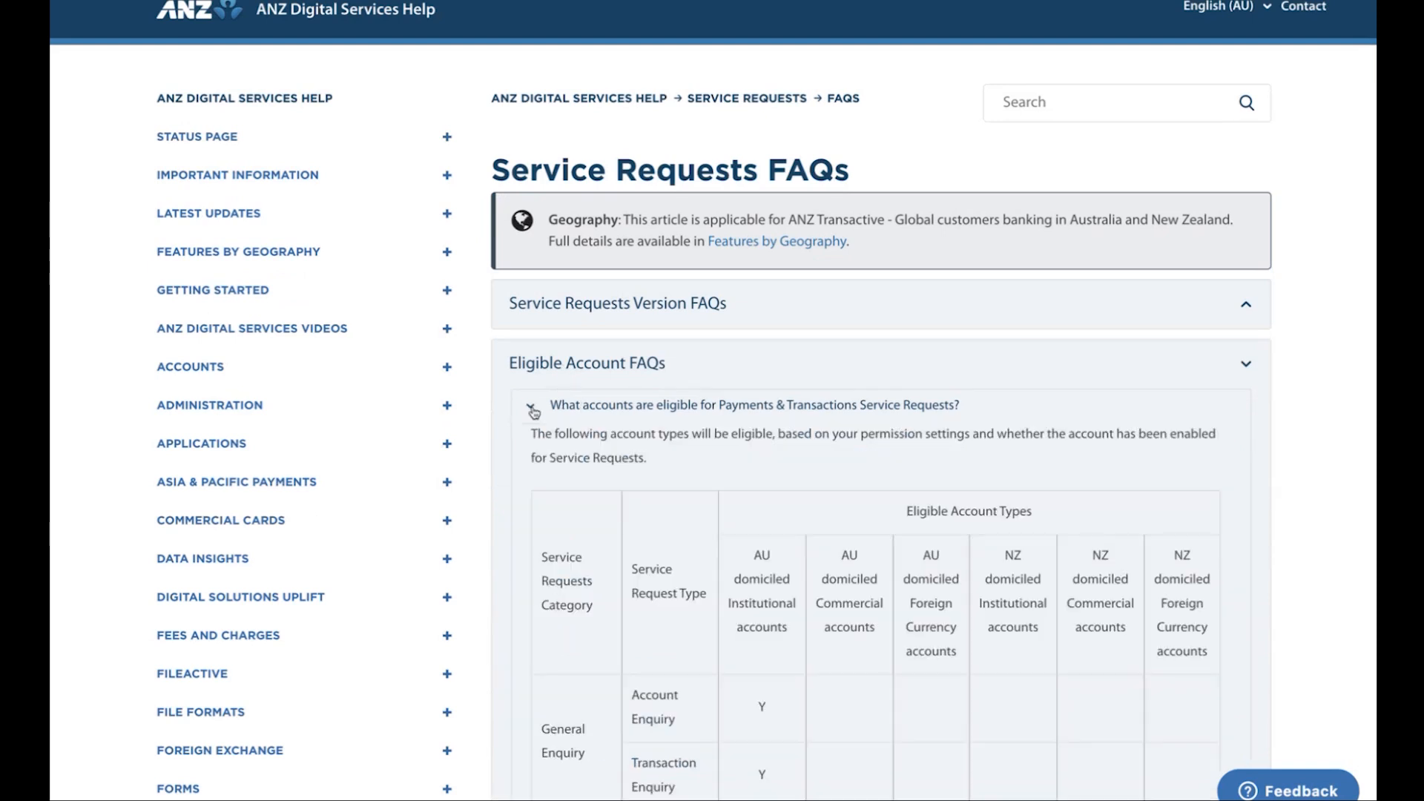
scroll(527, 449, "down", 4)
scroll(545, 454, "down", 2)
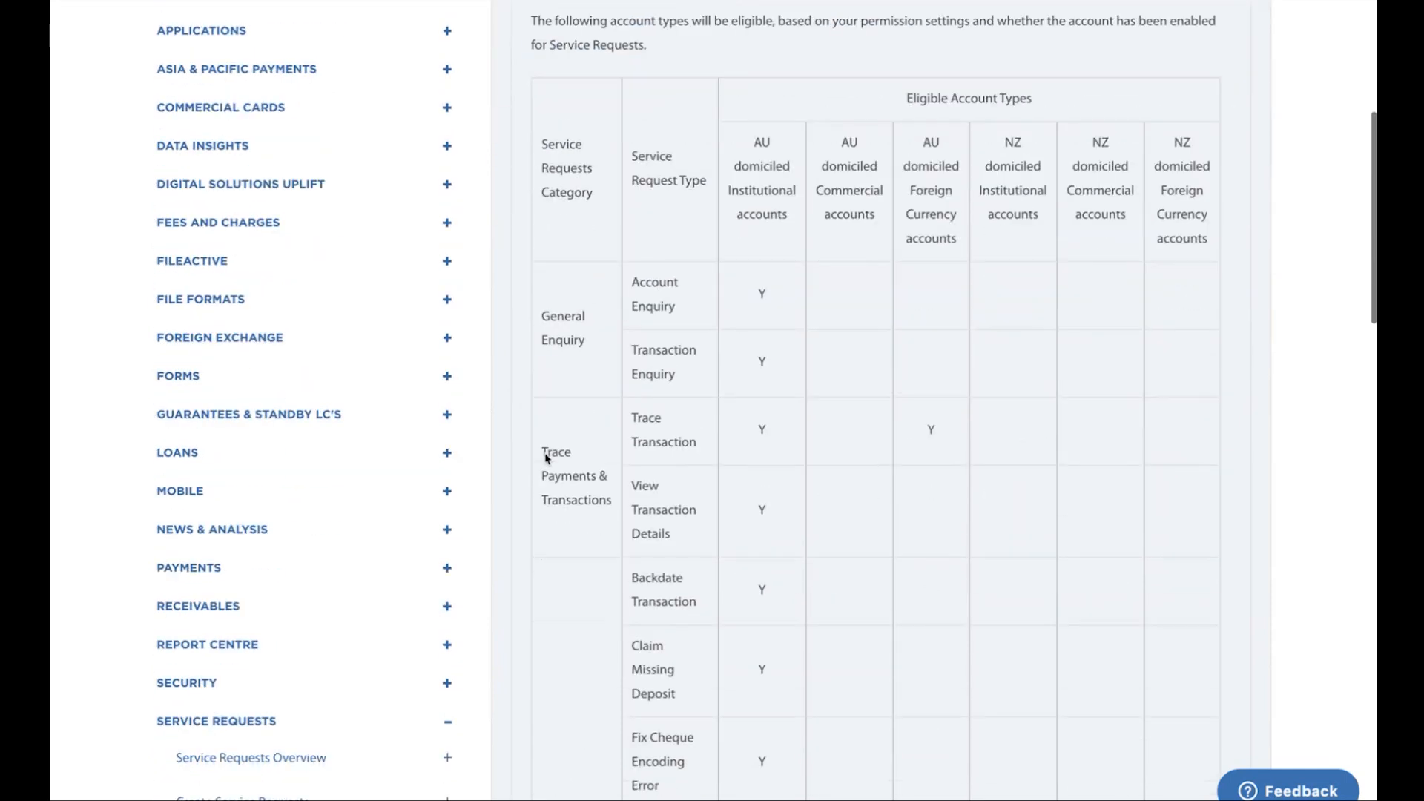
left_click_drag(905, 99, 1033, 99)
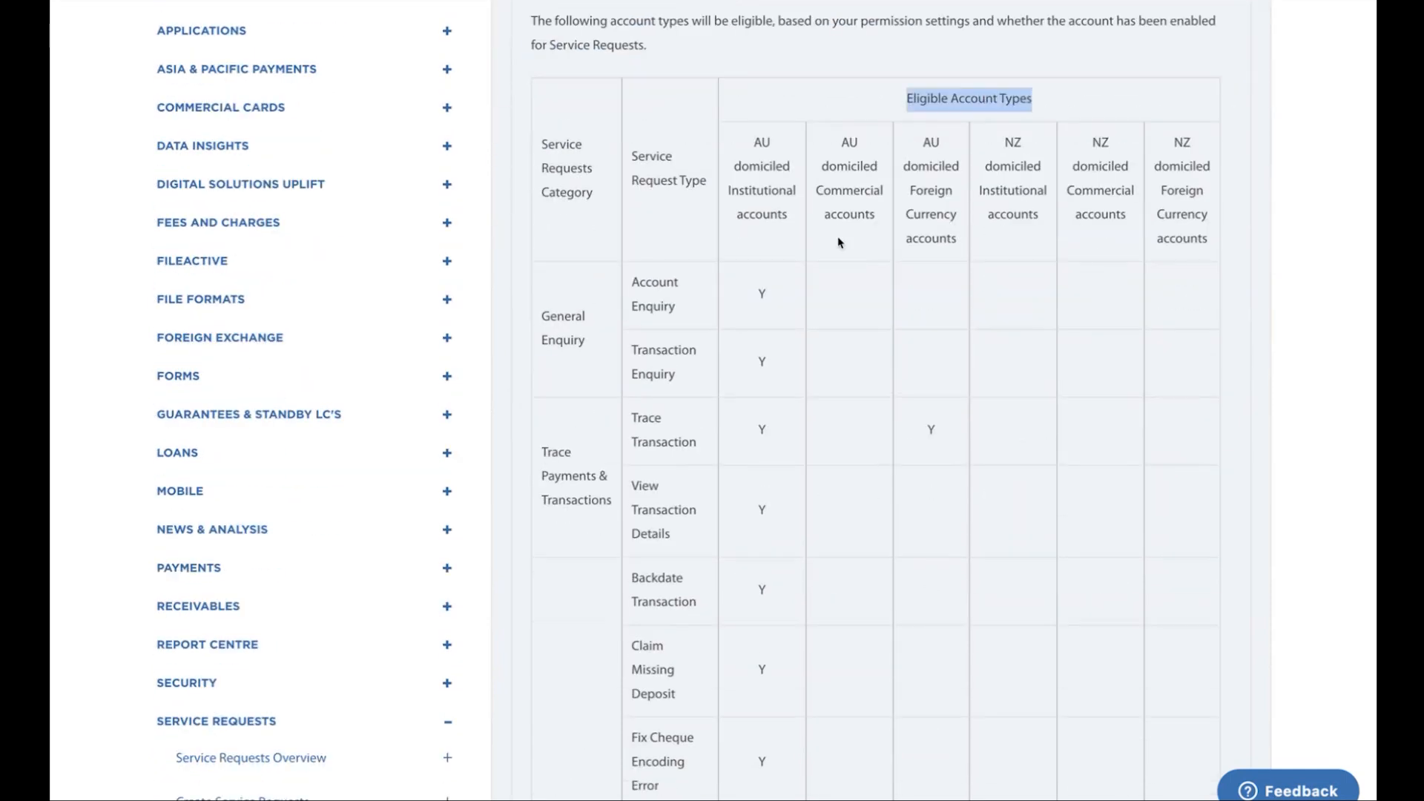
scroll(773, 394, "down", 1)
scroll(773, 395, "down", 7)
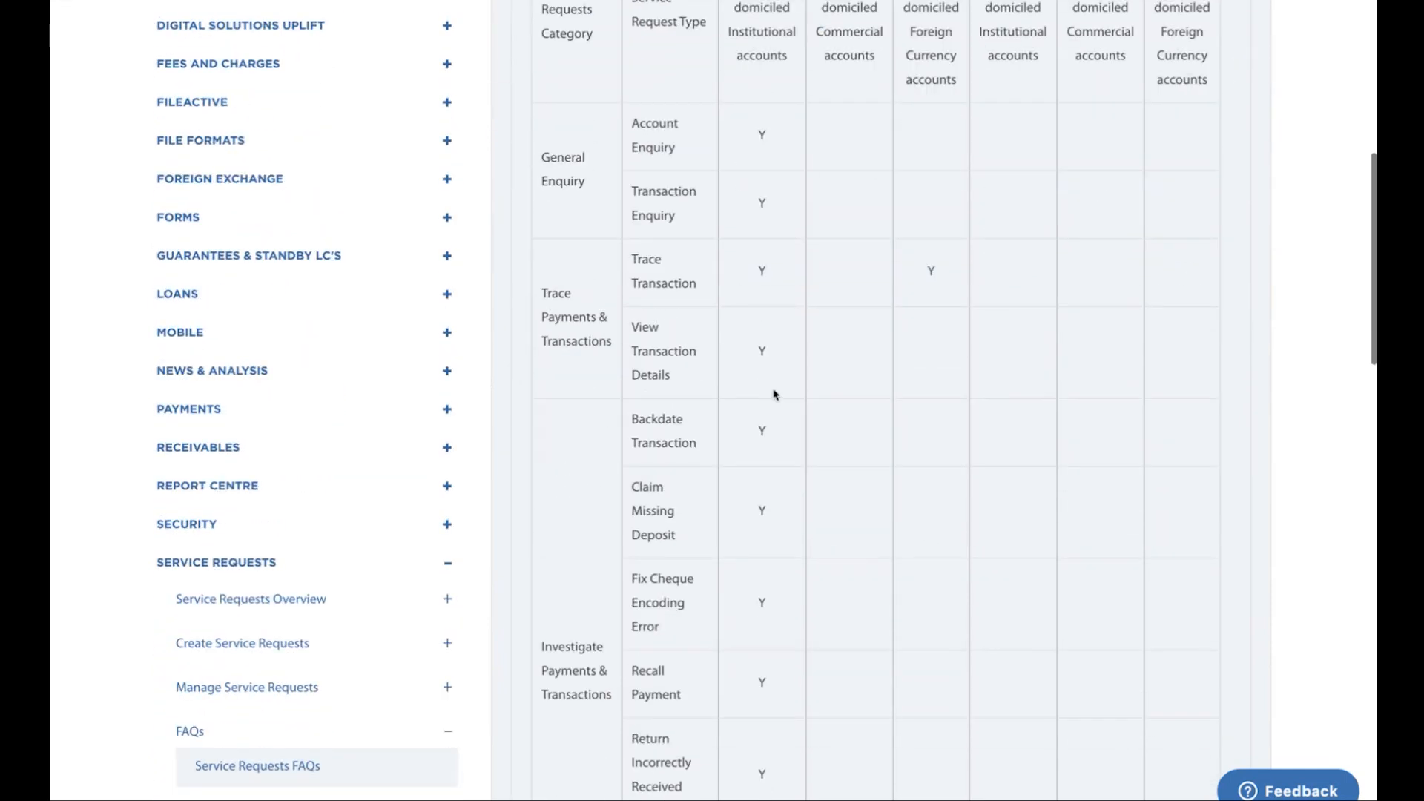
scroll(774, 394, "up", 6)
scroll(773, 394, "up", 6)
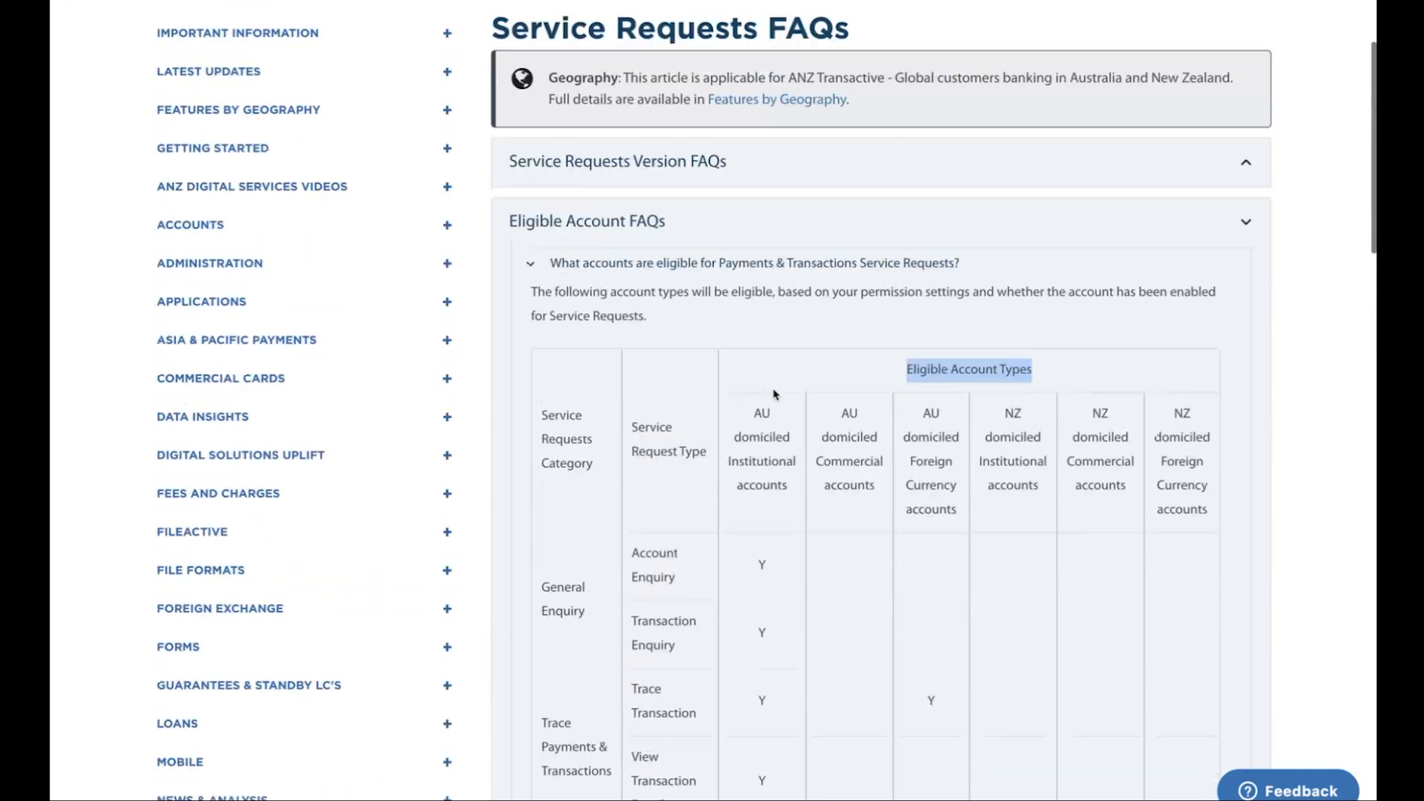
left_click(662, 327)
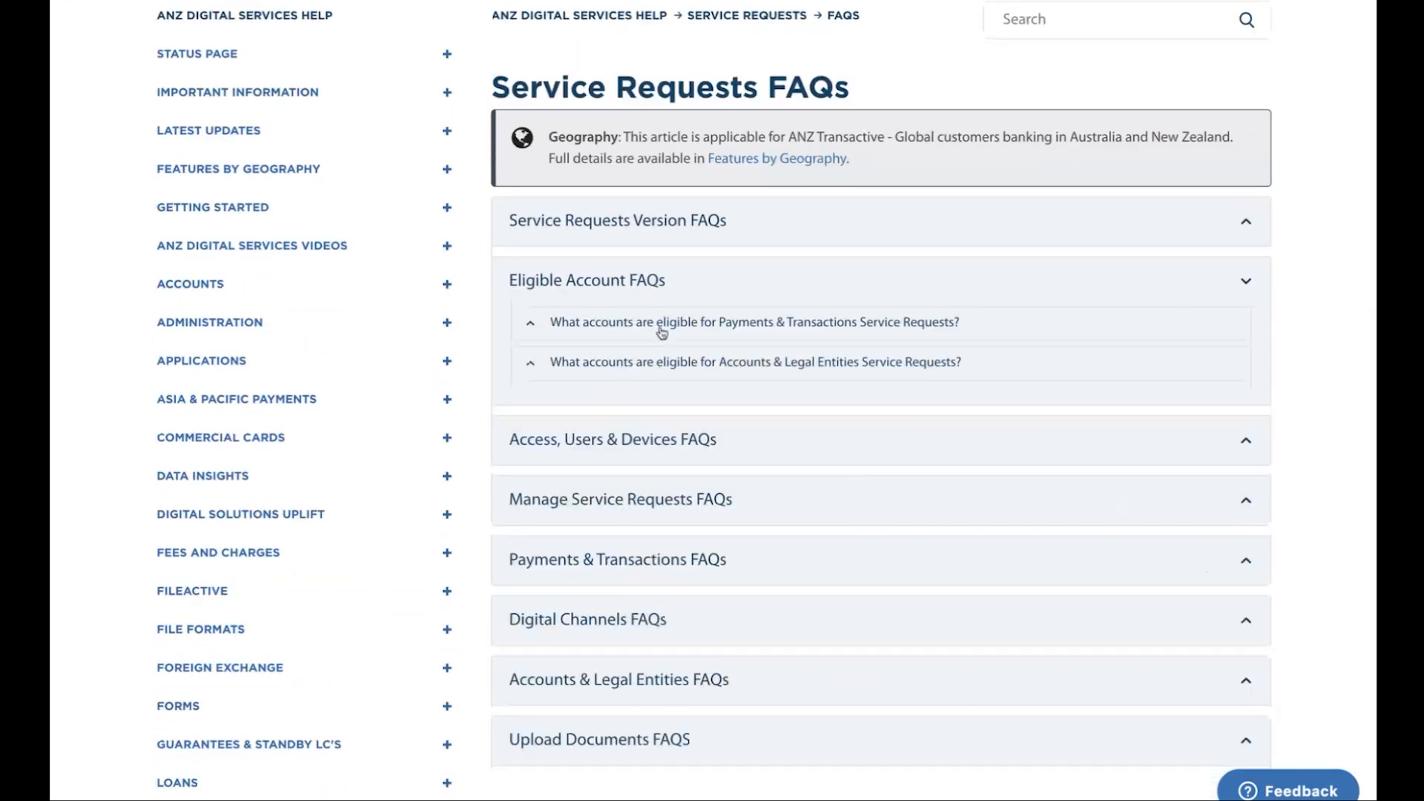
Expand the Access, Users & Devices FAQs and read what each Service Request role and permission setting allows a user to do
left_click(611, 439)
scroll(612, 442, "down", 2)
scroll(612, 442, "down", 2)
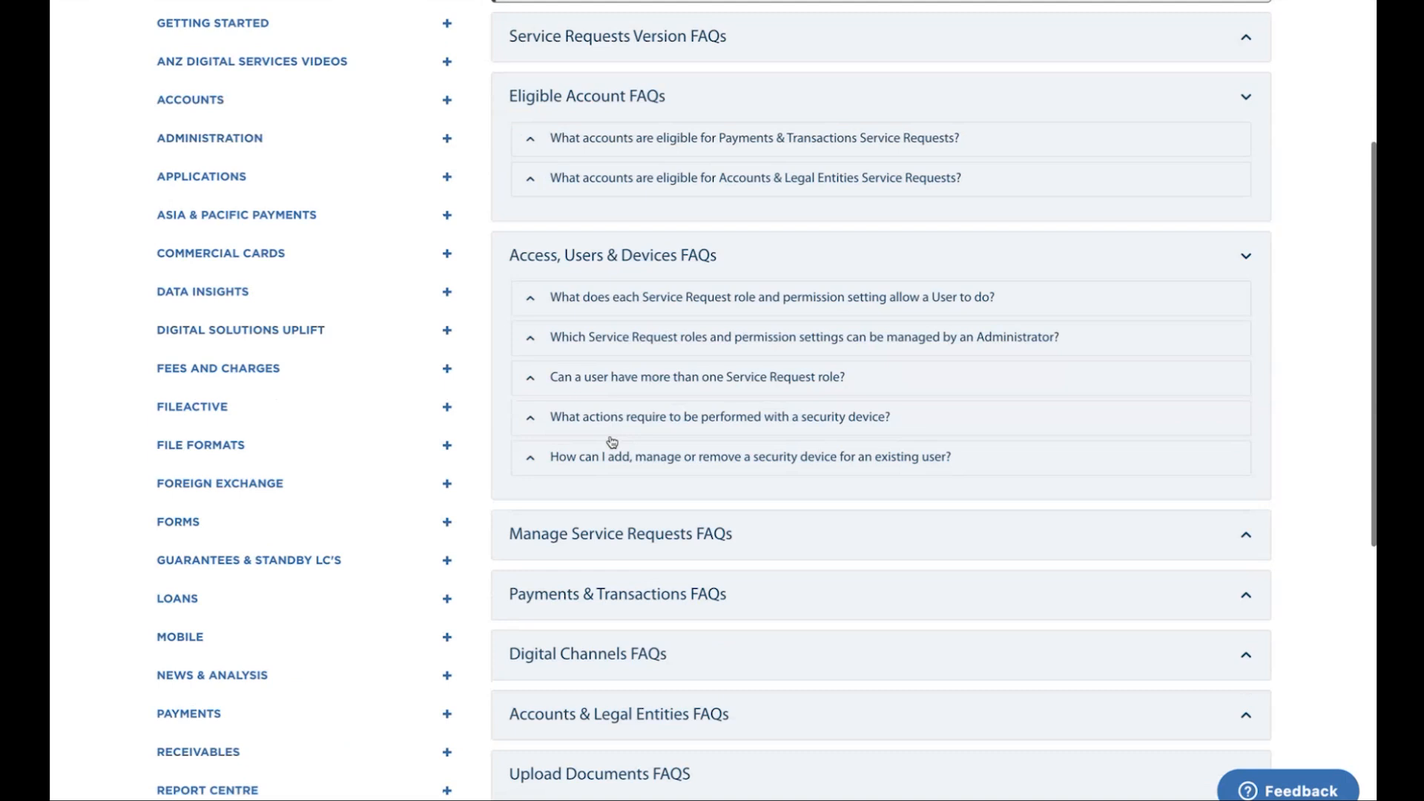
left_click(620, 300)
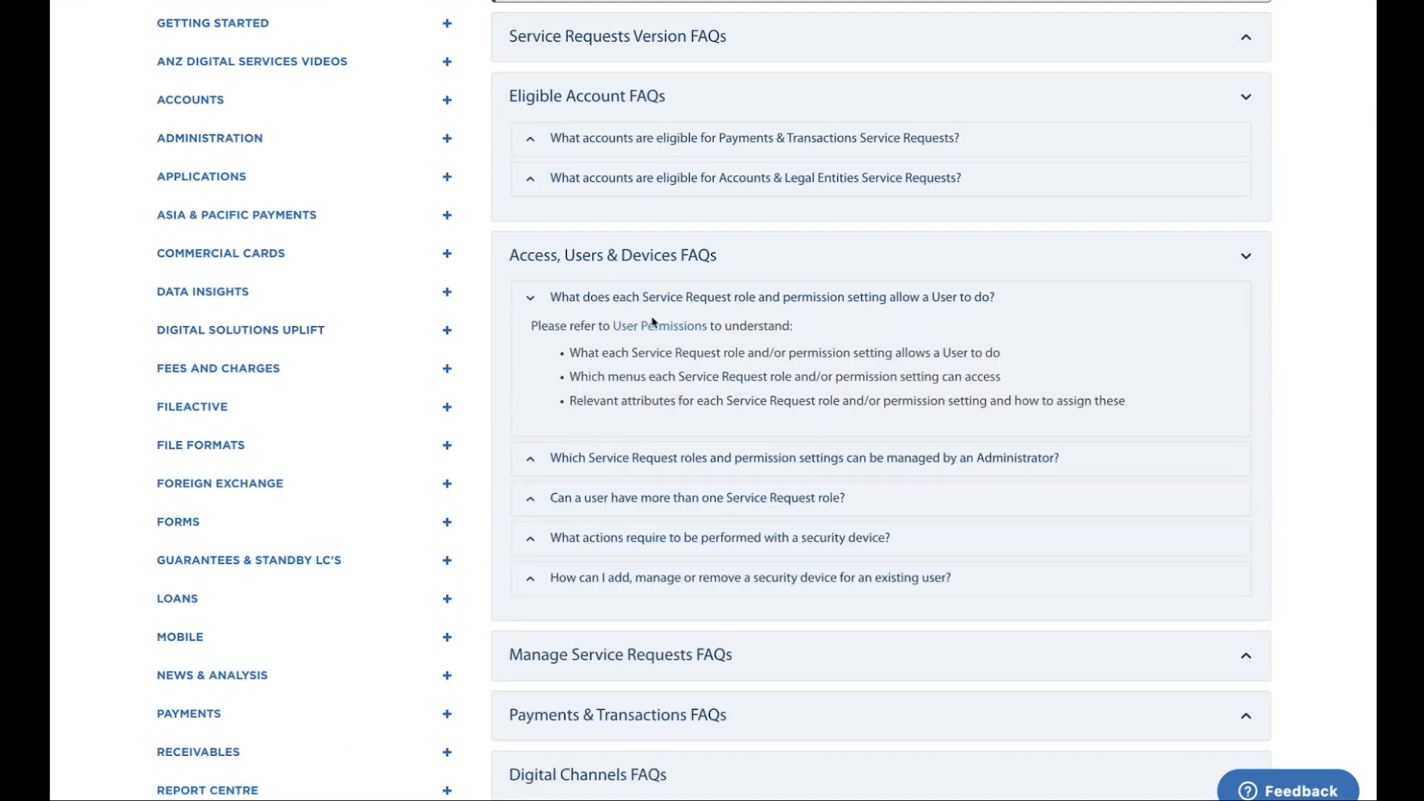